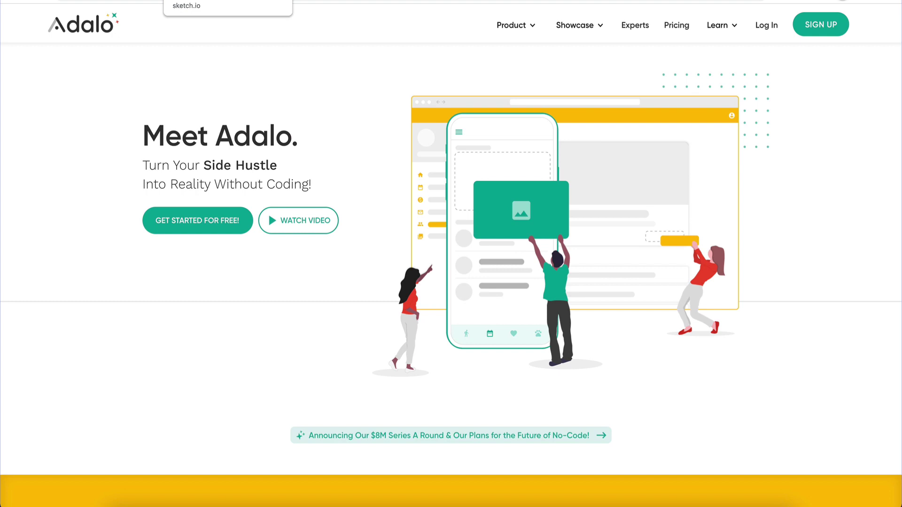
Step: Switch from the Adalo homepage to the sketch.io drawing tab
{"action": "left_click", "coordinate": [211, 0]}
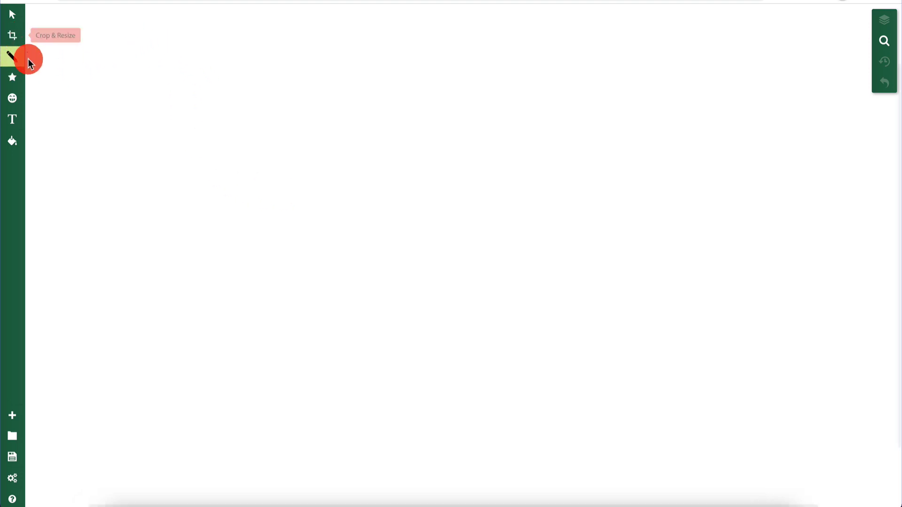
Step: Add a 'User' text label and move it to the upper left of the canvas
{"action": "left_click", "coordinate": [14, 120]}
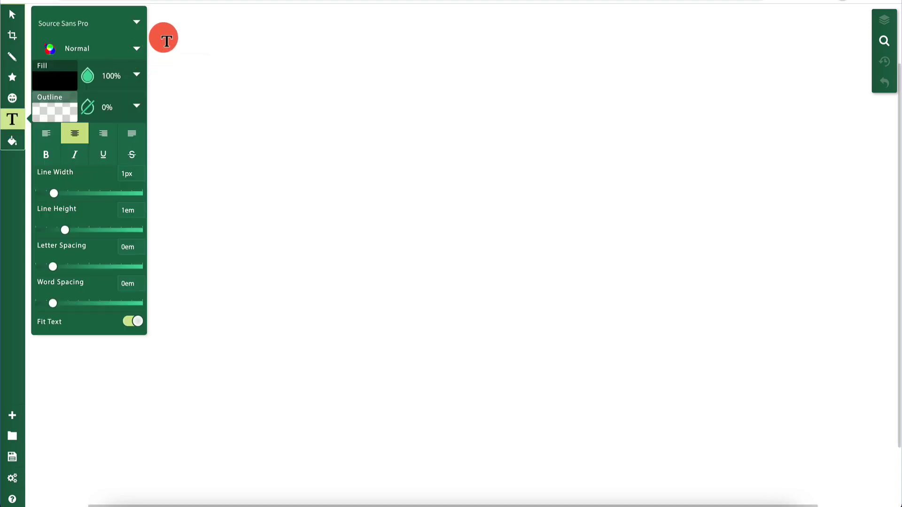
{"action": "left_click", "coordinate": [180, 48]}
{"action": "triple_click", "coordinate": [235, 66]}
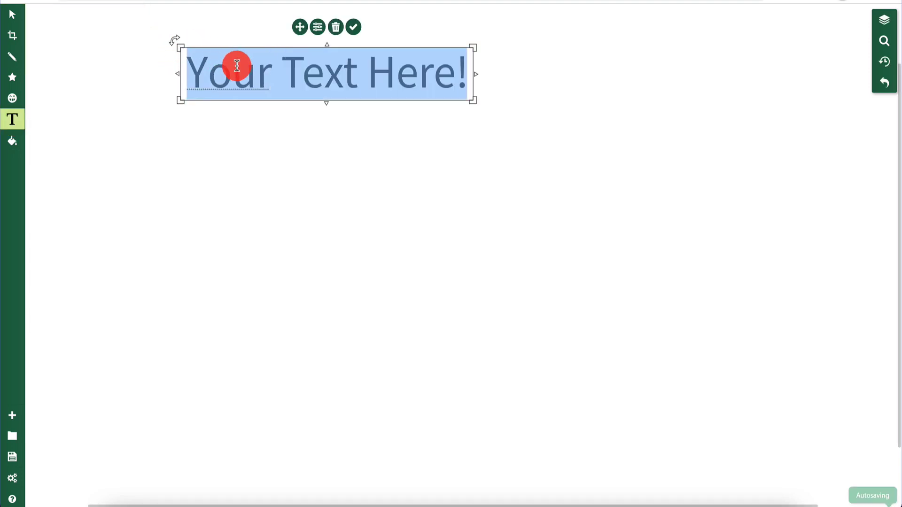
{"action": "type", "text": "User"}
{"action": "left_click", "coordinate": [249, 225]}
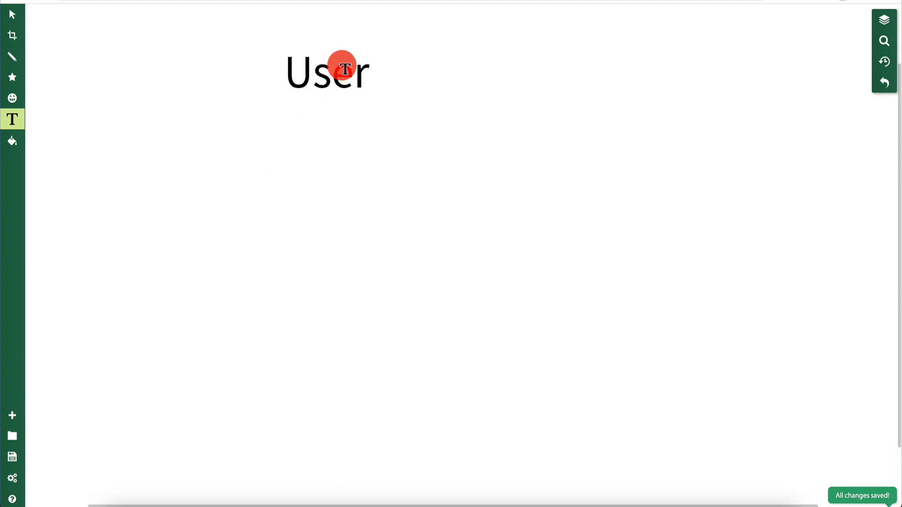
{"action": "left_click", "coordinate": [12, 15]}
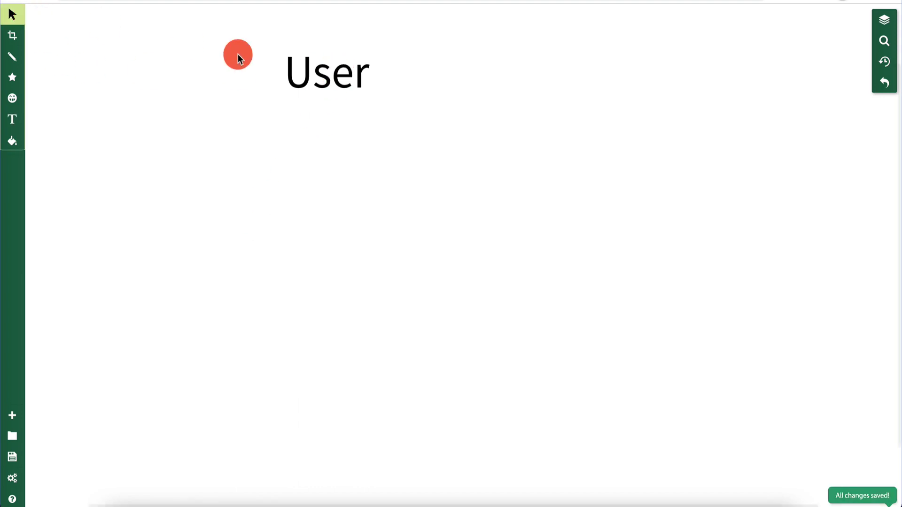
{"action": "left_click", "coordinate": [313, 70]}
{"action": "left_click_drag", "start_coordinate": [313, 69], "coordinate": [193, 46]}
{"action": "left_click", "coordinate": [151, 193]}
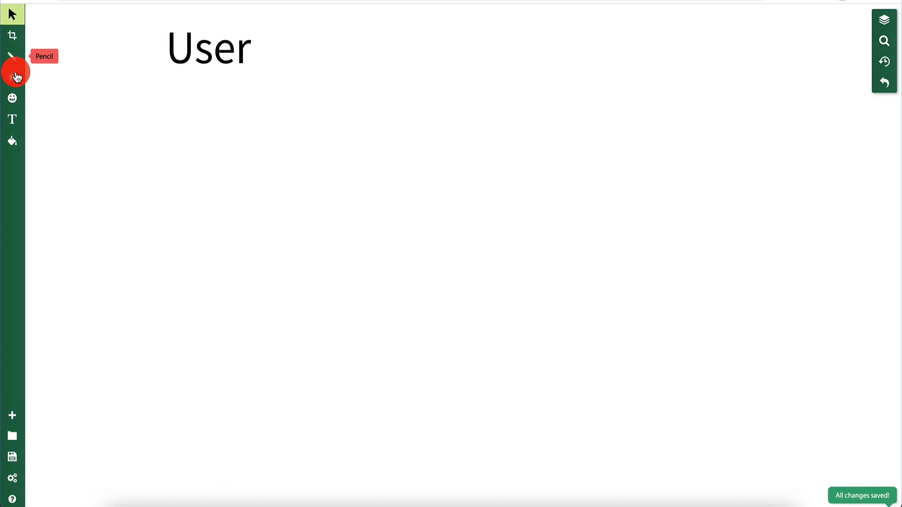
Step: Add a larger 'Tweet' label beneath User and align both labels to the left
{"action": "left_click", "coordinate": [13, 127]}
{"action": "left_click", "coordinate": [175, 90]}
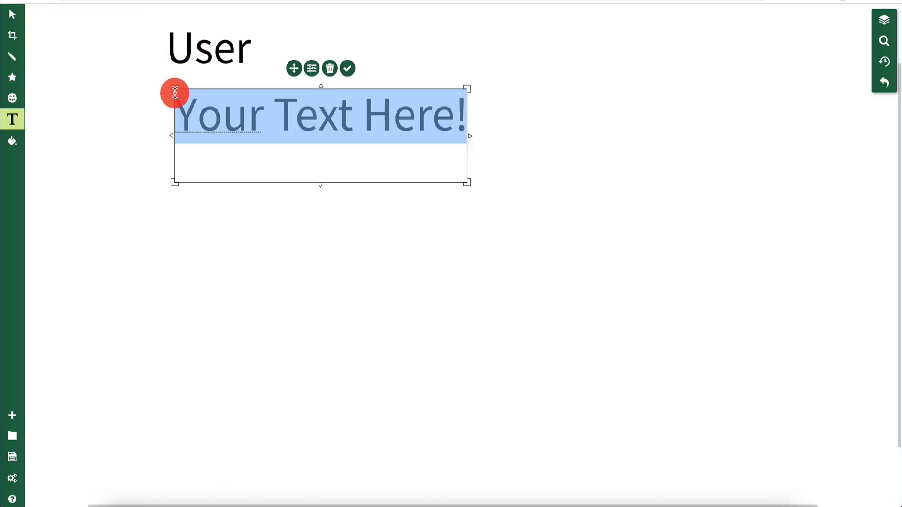
{"action": "left_click", "coordinate": [310, 117]}
{"action": "key", "text": "ctrl+a"}
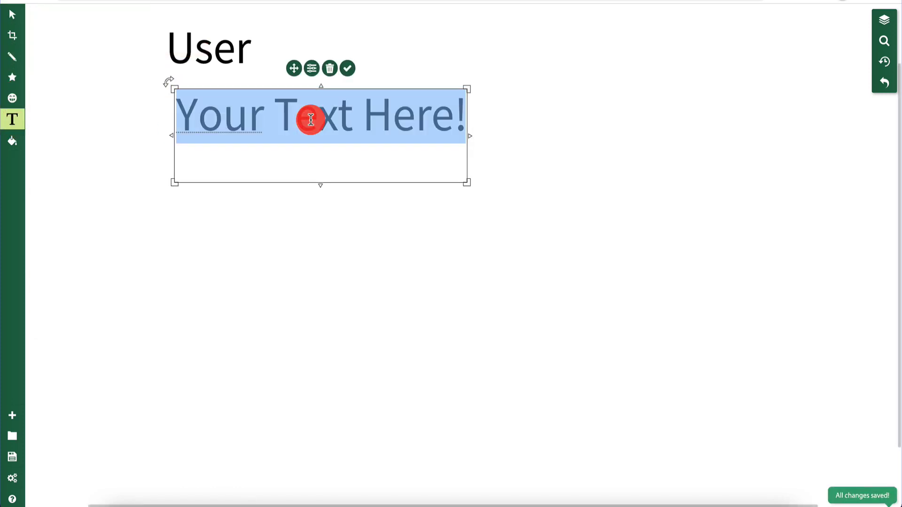
{"action": "type", "text": "Tweet"}
{"action": "left_click", "coordinate": [291, 266]}
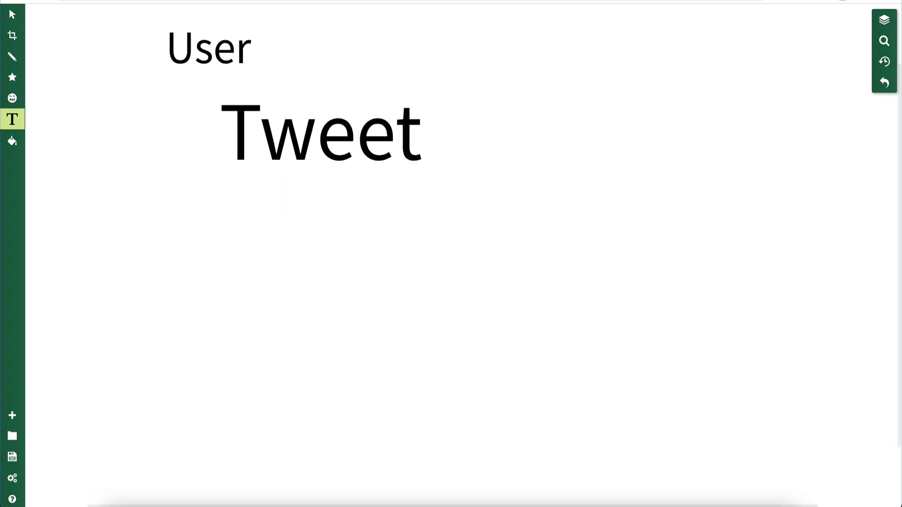
{"action": "left_click", "coordinate": [15, 15]}
{"action": "left_click", "coordinate": [274, 111]}
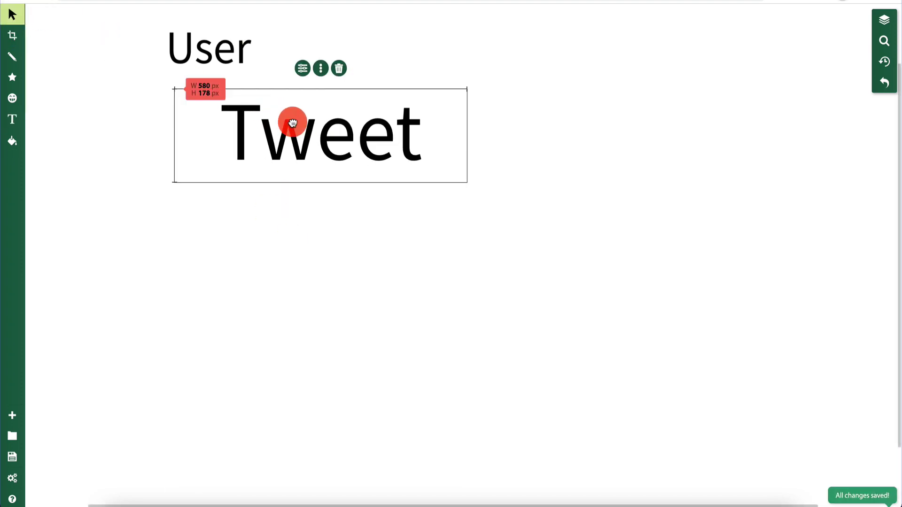
{"action": "left_click_drag", "start_coordinate": [292, 125], "coordinate": [188, 121]}
{"action": "left_click", "coordinate": [207, 244]}
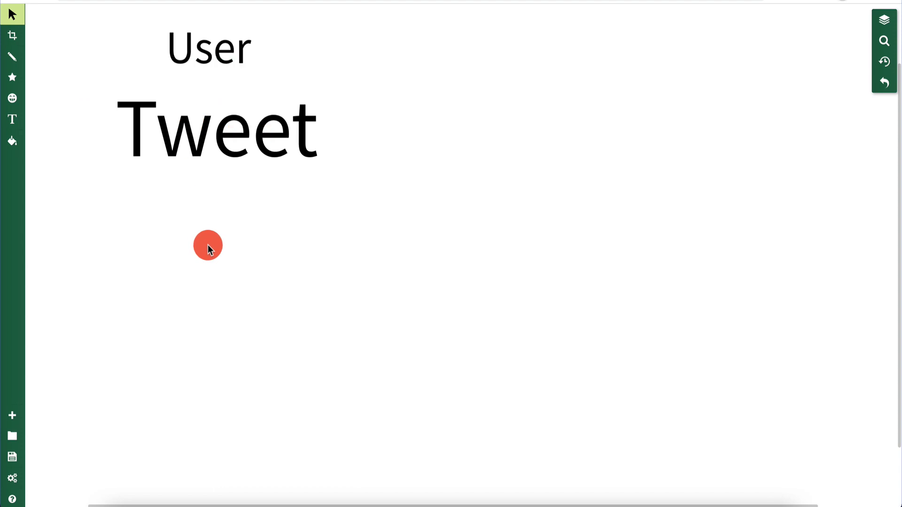
{"action": "left_click_drag", "start_coordinate": [203, 62], "coordinate": [202, 45]}
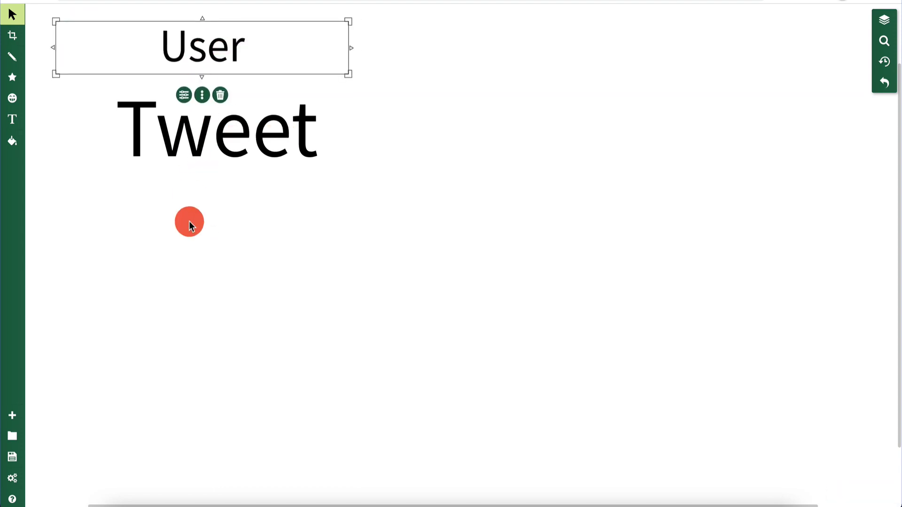
{"action": "left_click", "coordinate": [221, 132]}
Step: Pencil-draw an arrow from User to an F mark and a curved arrow to a second F
{"action": "left_click", "coordinate": [13, 58]}
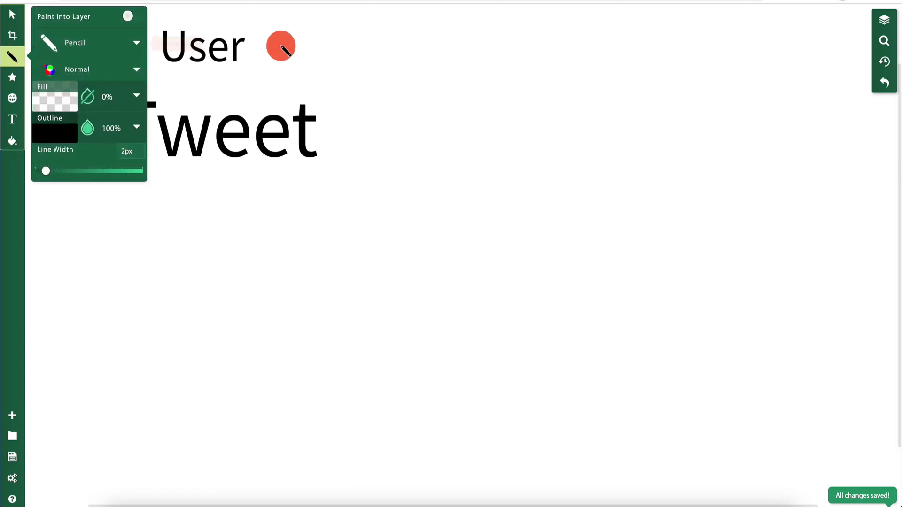
{"action": "mouse_move", "coordinate": [273, 49]}
{"action": "left_mouse_down"}
{"action": "mouse_move", "coordinate": [336, 30]}
{"action": "mouse_move", "coordinate": [351, 55]}
{"action": "left_mouse_up"}
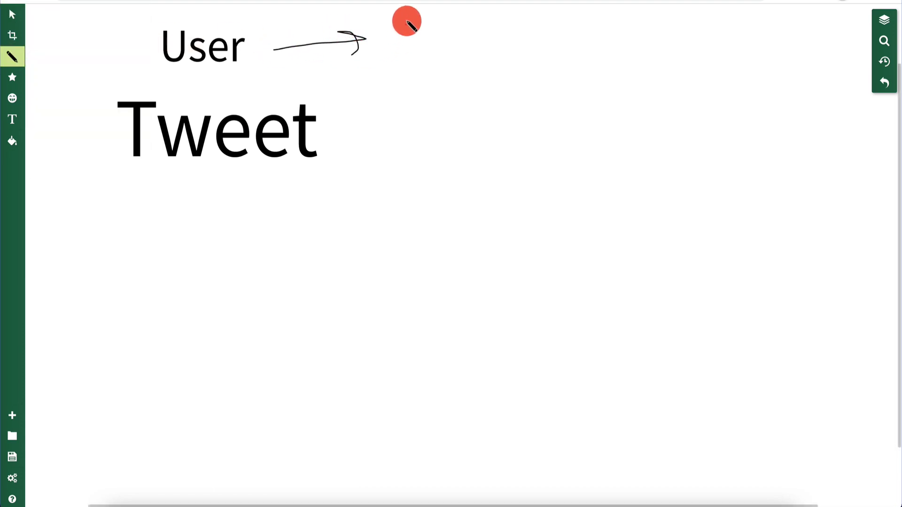
{"action": "mouse_move", "coordinate": [408, 15]}
{"action": "left_mouse_down"}
{"action": "mouse_move", "coordinate": [413, 84]}
{"action": "mouse_move", "coordinate": [437, 10]}
{"action": "mouse_move", "coordinate": [450, 14]}
{"action": "left_mouse_up"}
{"action": "left_click_drag", "start_coordinate": [408, 47], "coordinate": [437, 46]}
{"action": "mouse_move", "coordinate": [300, 68]}
{"action": "left_mouse_down"}
{"action": "mouse_move", "coordinate": [425, 112]}
{"action": "mouse_move", "coordinate": [413, 92]}
{"action": "mouse_move", "coordinate": [421, 111]}
{"action": "mouse_move", "coordinate": [379, 130]}
{"action": "left_mouse_up"}
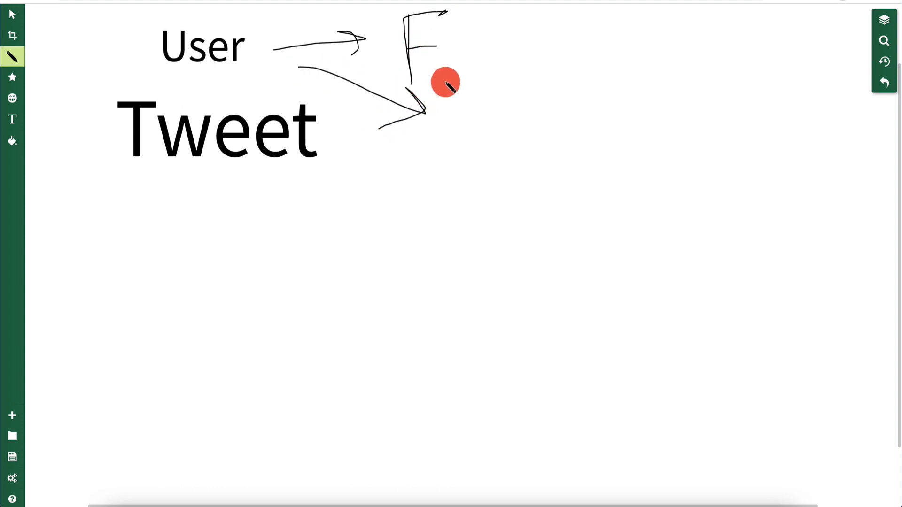
{"action": "mouse_move", "coordinate": [445, 80]}
{"action": "left_mouse_down"}
{"action": "mouse_move", "coordinate": [445, 151]}
{"action": "mouse_move", "coordinate": [443, 77]}
{"action": "mouse_move", "coordinate": [500, 82]}
{"action": "left_mouse_up"}
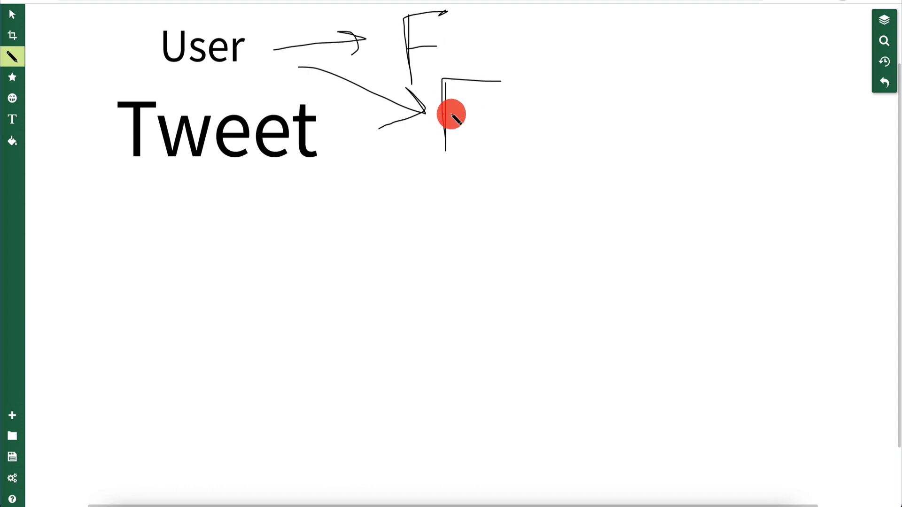
{"action": "left_click_drag", "start_coordinate": [445, 114], "coordinate": [486, 114]}
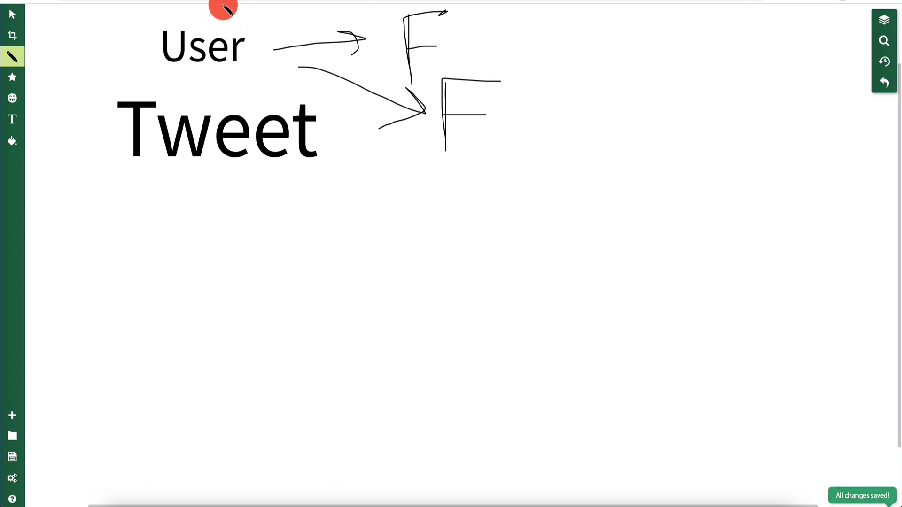
Step: Undo stray strokes, redraw the return arrow and second F, and circle User
{"action": "mouse_move", "coordinate": [161, 68]}
{"action": "left_mouse_down"}
{"action": "mouse_move", "coordinate": [260, 47]}
{"action": "mouse_move", "coordinate": [179, 6]}
{"action": "mouse_move", "coordinate": [161, 75]}
{"action": "left_mouse_up"}
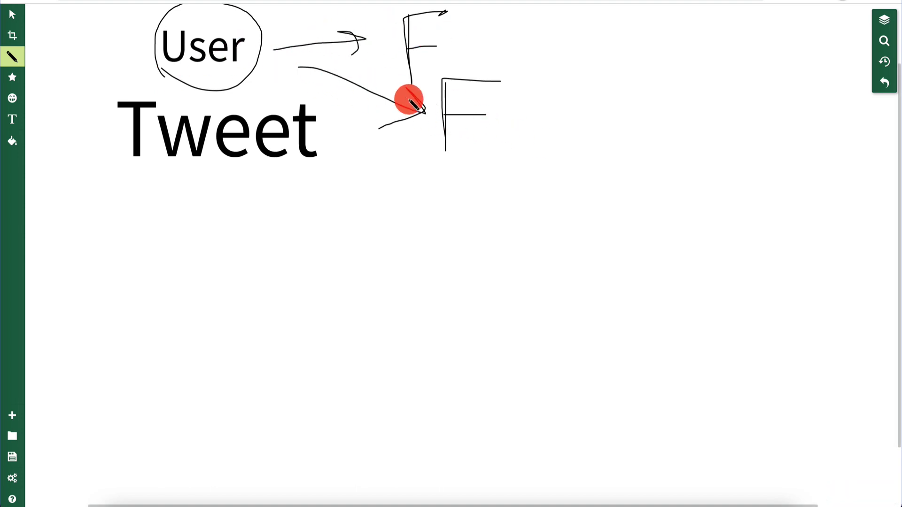
{"action": "left_click_drag", "start_coordinate": [304, 86], "coordinate": [291, 62]}
{"action": "key", "text": "ctrl+z"}
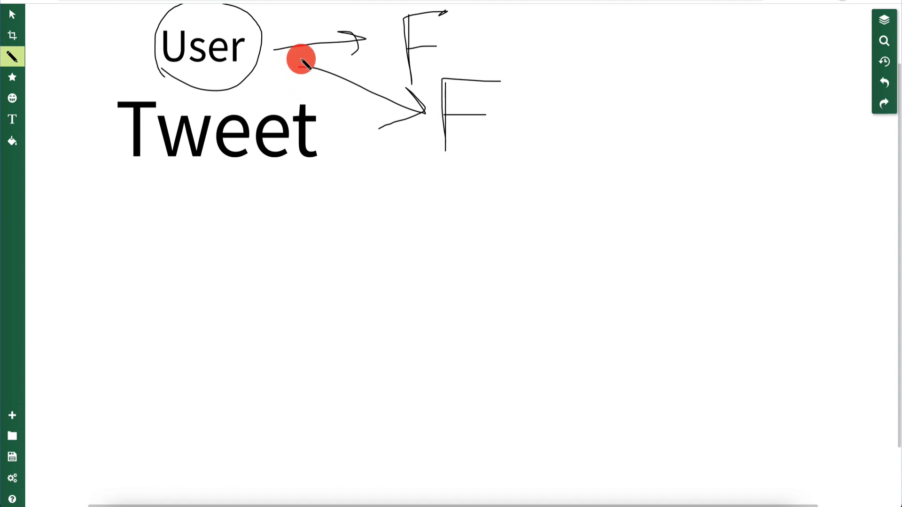
{"action": "key", "text": "ctrl+z"}
{"action": "key", "text": "ctrl+z"}
{"action": "key", "text": "ctrl+z"}
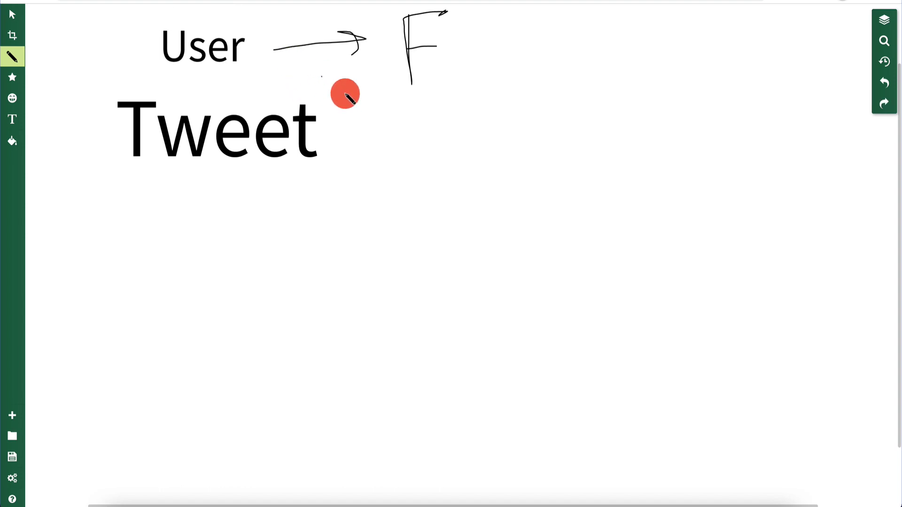
{"action": "mouse_move", "coordinate": [370, 105]}
{"action": "left_mouse_down"}
{"action": "mouse_move", "coordinate": [282, 80]}
{"action": "mouse_move", "coordinate": [317, 60]}
{"action": "left_mouse_up"}
{"action": "mouse_move", "coordinate": [401, 88]}
{"action": "left_mouse_down"}
{"action": "mouse_move", "coordinate": [403, 111]}
{"action": "mouse_move", "coordinate": [401, 89]}
{"action": "mouse_move", "coordinate": [458, 91]}
{"action": "left_mouse_up"}
{"action": "left_click_drag", "start_coordinate": [400, 117], "coordinate": [424, 117]}
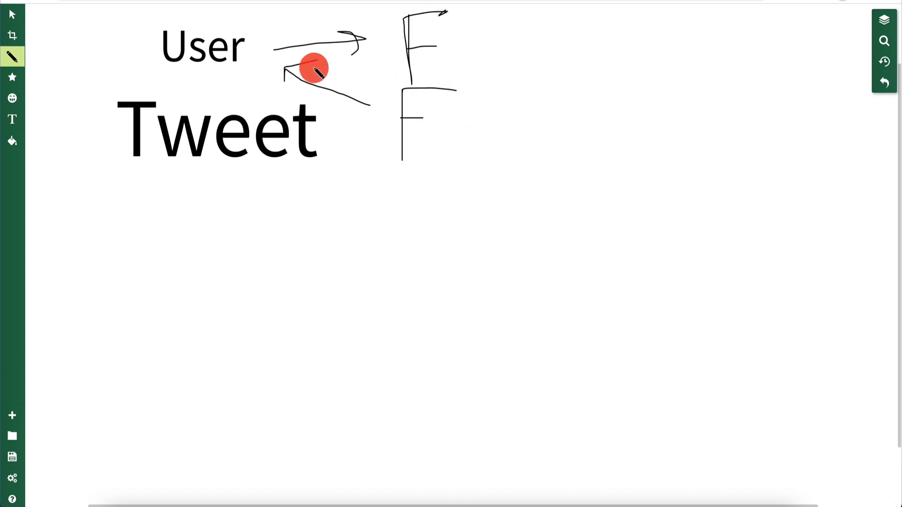
{"action": "mouse_move", "coordinate": [199, 69]}
{"action": "left_mouse_down"}
{"action": "mouse_move", "coordinate": [244, 69]}
{"action": "mouse_move", "coordinate": [185, 4]}
{"action": "mouse_move", "coordinate": [167, 83]}
{"action": "mouse_move", "coordinate": [226, 68]}
{"action": "left_mouse_up"}
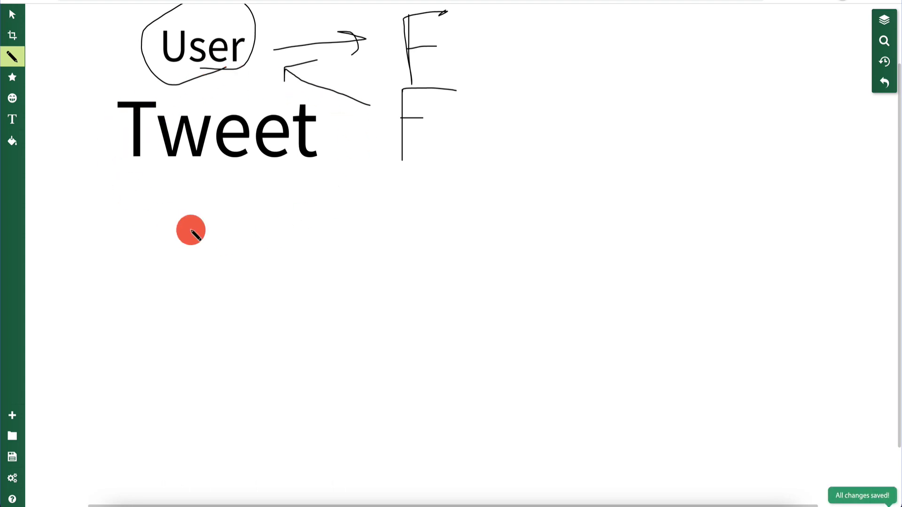
{"action": "mouse_move", "coordinate": [246, 61]}
{"action": "left_mouse_down"}
{"action": "mouse_move", "coordinate": [256, 98]}
{"action": "mouse_move", "coordinate": [243, 93]}
{"action": "mouse_move", "coordinate": [257, 98]}
{"action": "mouse_move", "coordinate": [264, 83]}
{"action": "left_mouse_up"}
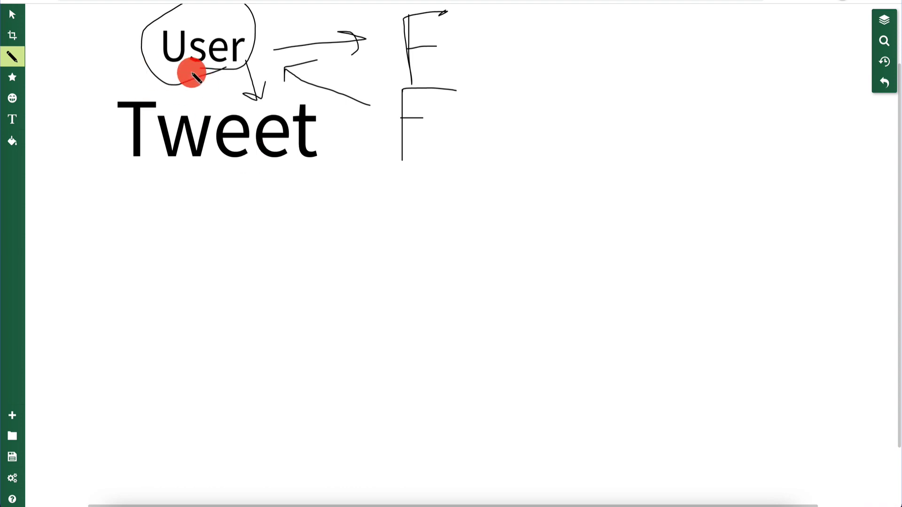
Step: Draw a solid line, a dotted link and a second line from User down to Tweet
{"action": "left_click_drag", "start_coordinate": [193, 74], "coordinate": [193, 110]}
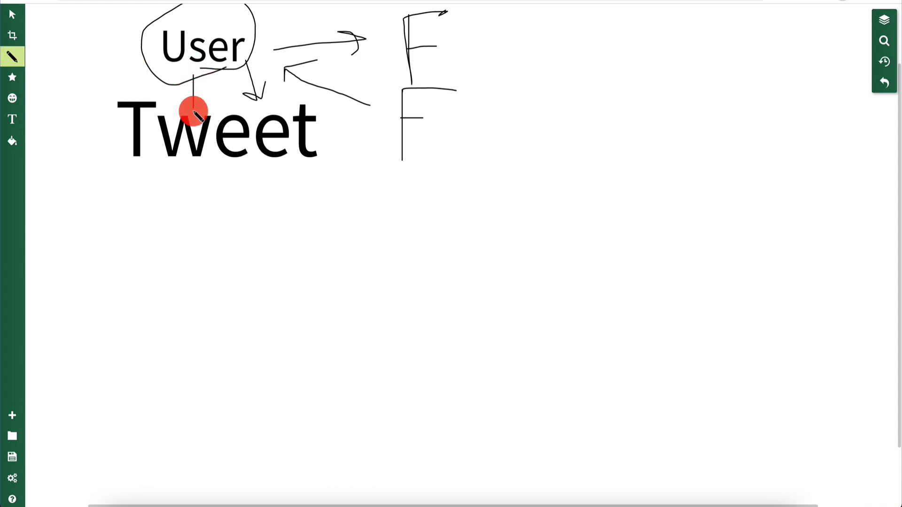
{"action": "left_click", "coordinate": [204, 87]}
{"action": "left_click", "coordinate": [204, 101]}
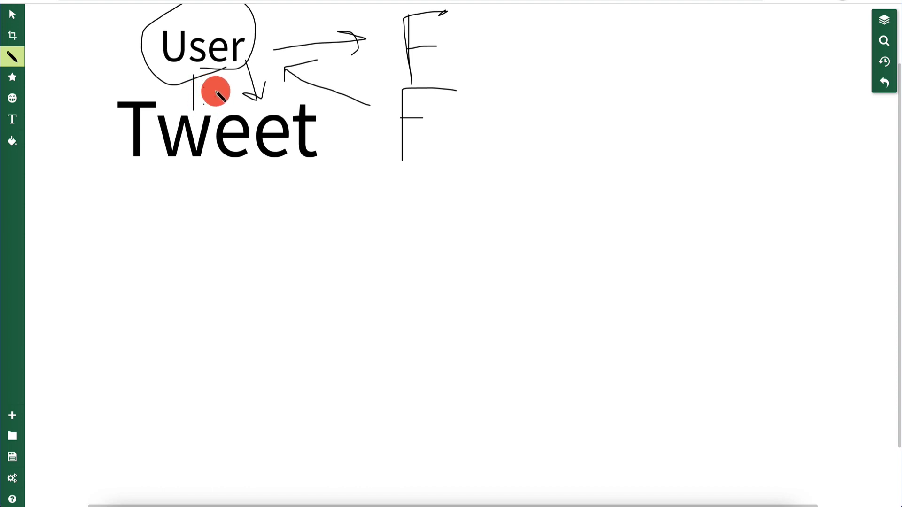
{"action": "mouse_move", "coordinate": [218, 102]}
{"action": "left_mouse_down"}
{"action": "mouse_move", "coordinate": [220, 74]}
{"action": "mouse_move", "coordinate": [236, 71]}
{"action": "mouse_move", "coordinate": [240, 112]}
{"action": "left_mouse_up"}
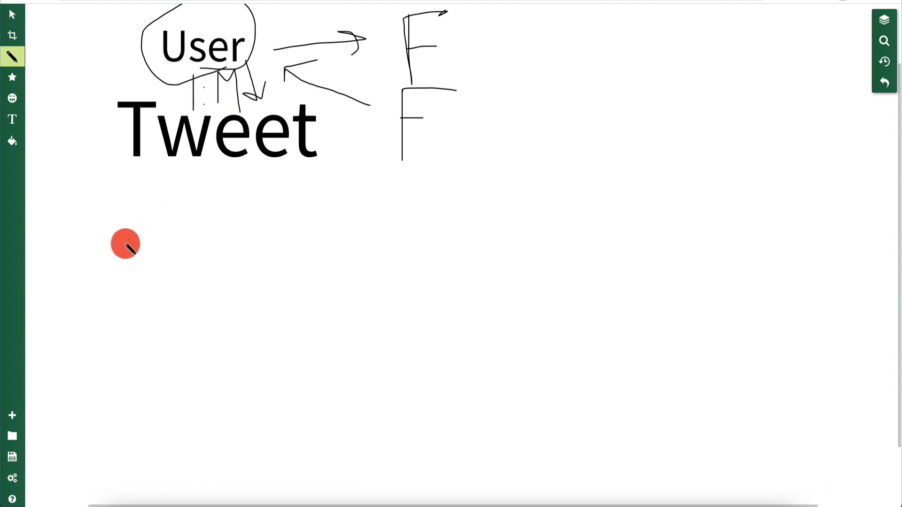
{"action": "left_click", "coordinate": [94, 233]}
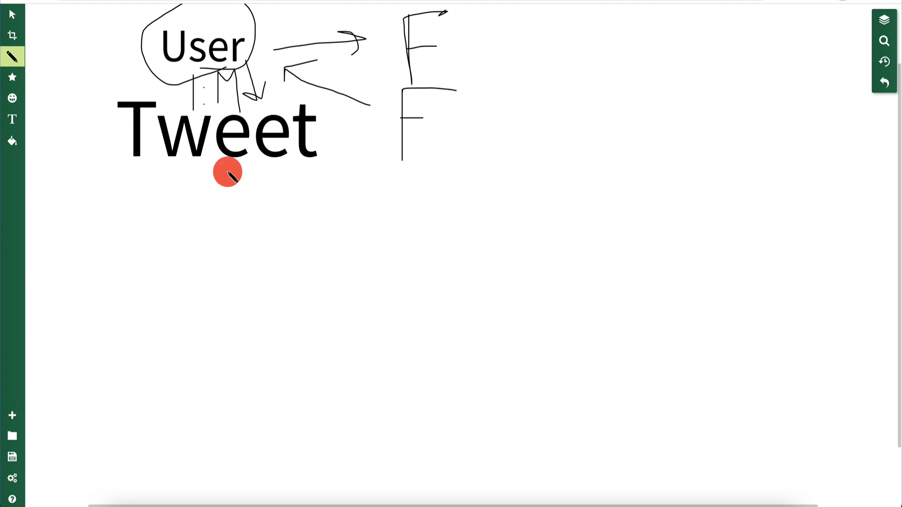
Step: Draw two downward arrows under Tweet, with an L between them and an R beside them
{"action": "mouse_move", "coordinate": [227, 172]}
{"action": "left_mouse_down"}
{"action": "mouse_move", "coordinate": [220, 225]}
{"action": "mouse_move", "coordinate": [227, 241]}
{"action": "mouse_move", "coordinate": [239, 224]}
{"action": "left_mouse_up"}
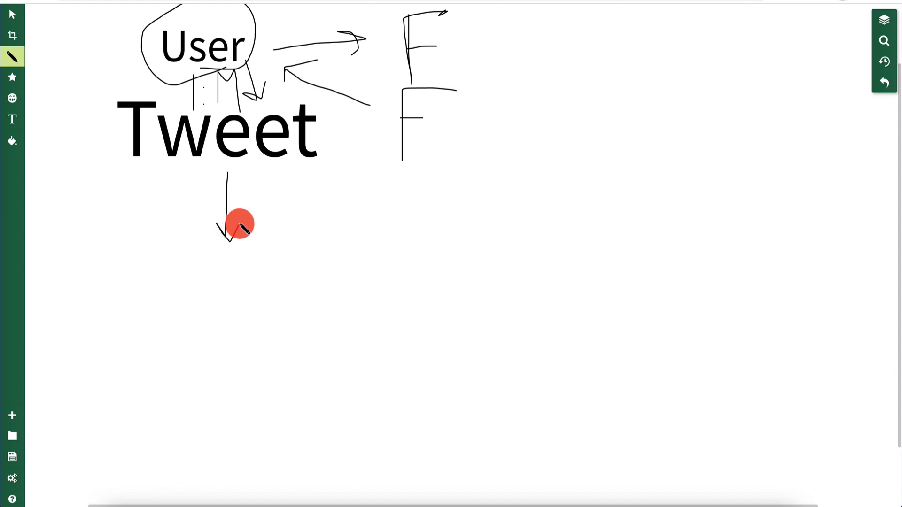
{"action": "mouse_move", "coordinate": [262, 173]}
{"action": "left_mouse_down"}
{"action": "mouse_move", "coordinate": [264, 207]}
{"action": "mouse_move", "coordinate": [265, 188]}
{"action": "mouse_move", "coordinate": [304, 226]}
{"action": "left_mouse_up"}
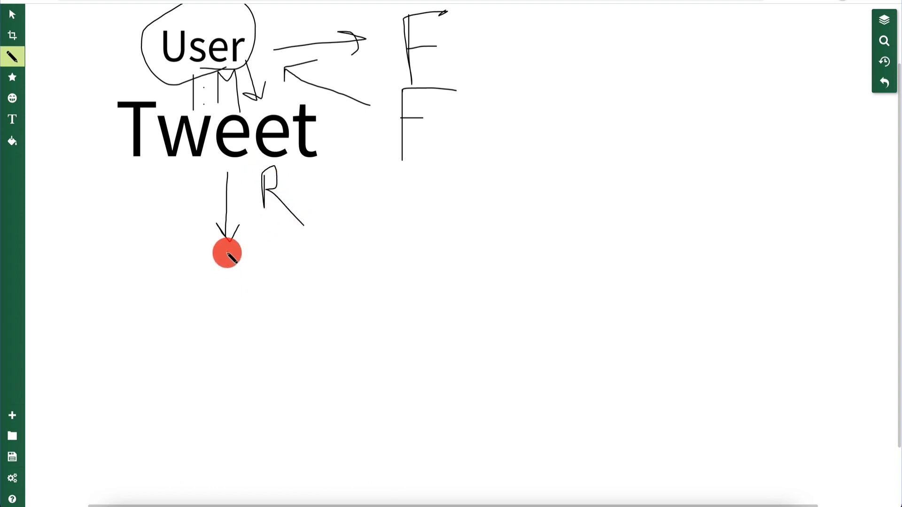
{"action": "mouse_move", "coordinate": [126, 171]}
{"action": "left_mouse_down"}
{"action": "mouse_move", "coordinate": [137, 248]}
{"action": "mouse_move", "coordinate": [153, 214]}
{"action": "left_mouse_up"}
{"action": "mouse_move", "coordinate": [170, 185]}
{"action": "left_mouse_down"}
{"action": "mouse_move", "coordinate": [168, 215]}
{"action": "mouse_move", "coordinate": [191, 222]}
{"action": "left_mouse_up"}
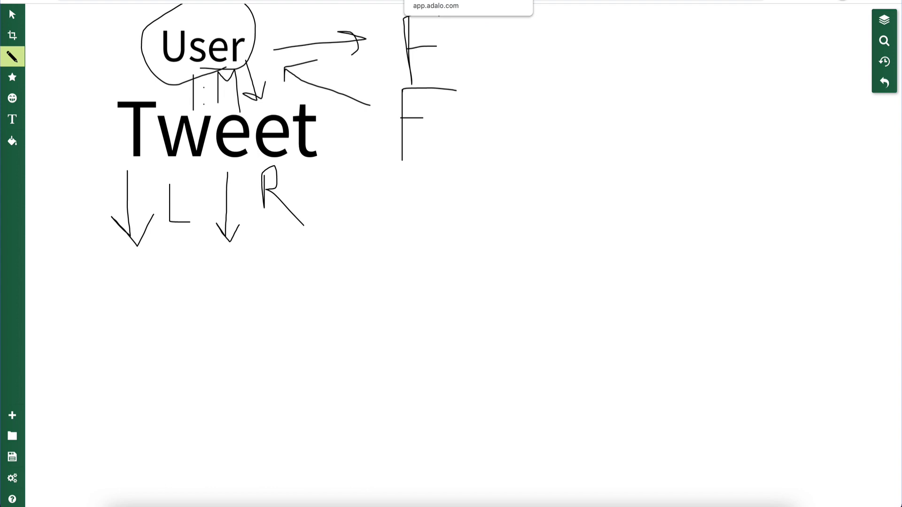
Step: Start a Native Mobile App from the Blank template and reach the Branding step
{"action": "left_click", "coordinate": [437, 0]}
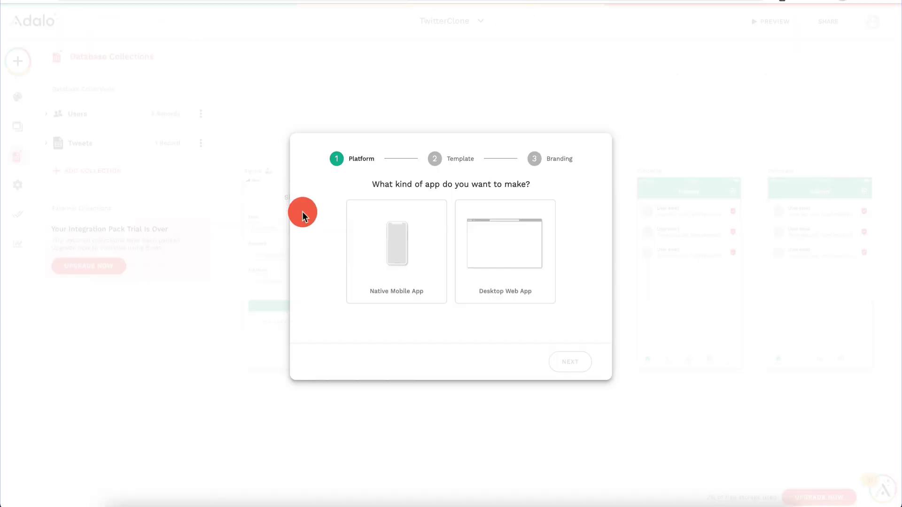
{"action": "left_click", "coordinate": [396, 259]}
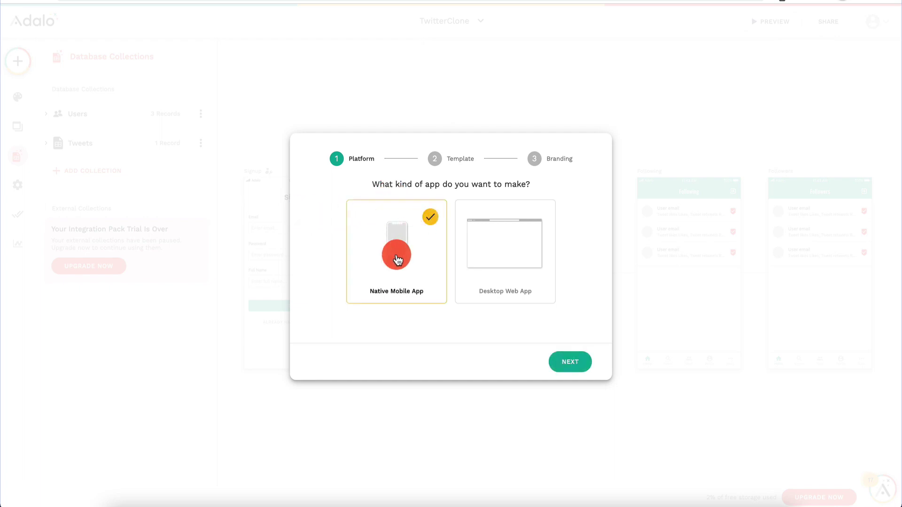
{"action": "left_click", "coordinate": [576, 362]}
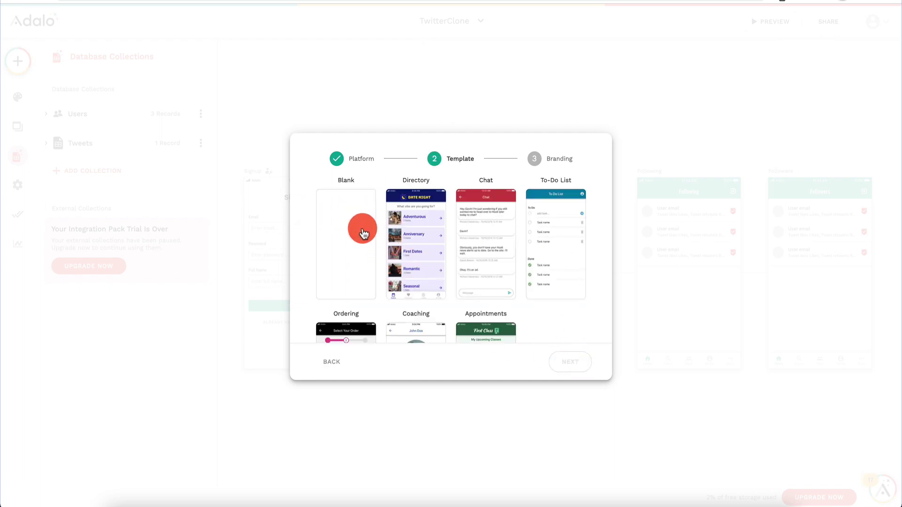
{"action": "left_click", "coordinate": [363, 232]}
{"action": "left_click", "coordinate": [577, 363]}
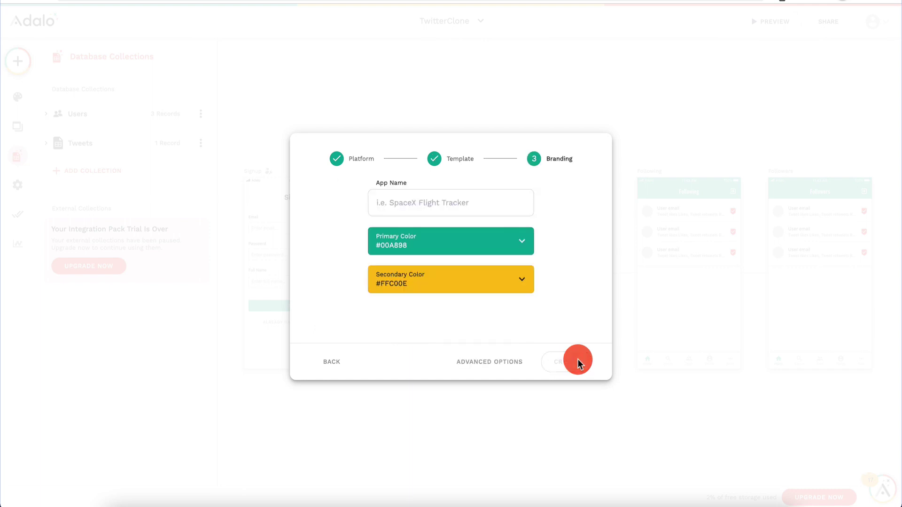
{"action": "left_click", "coordinate": [461, 203]}
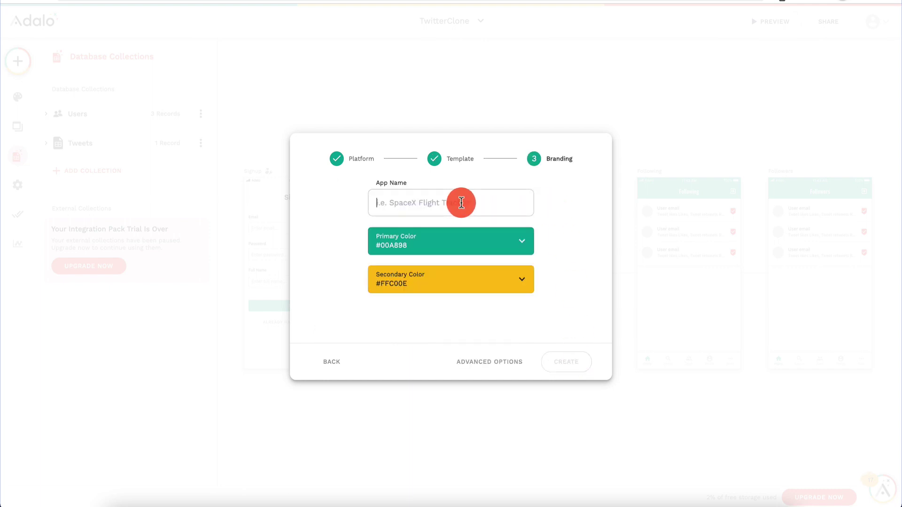
Step: Create the app TwitterApp2021 with primary colour #0062a8 and secondary colour #a70c83
{"action": "type", "text": "TwitterApp2021"}
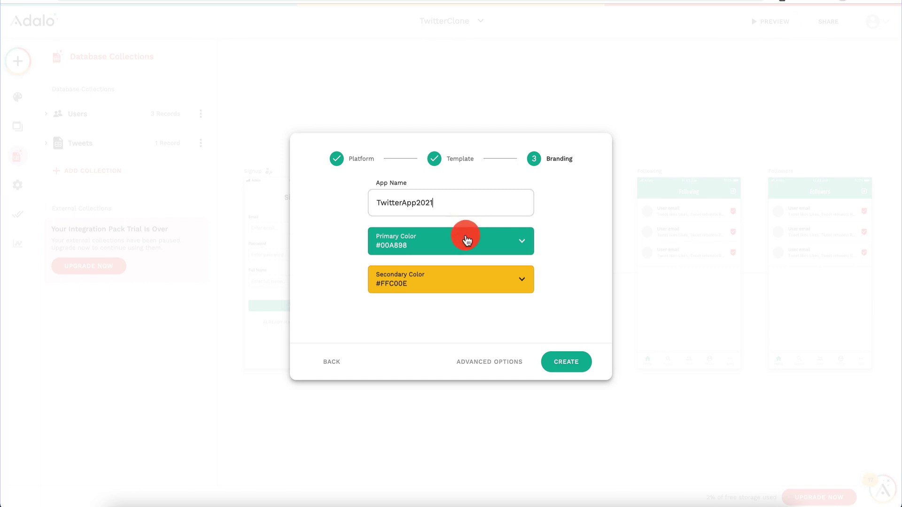
{"action": "left_click", "coordinate": [466, 240]}
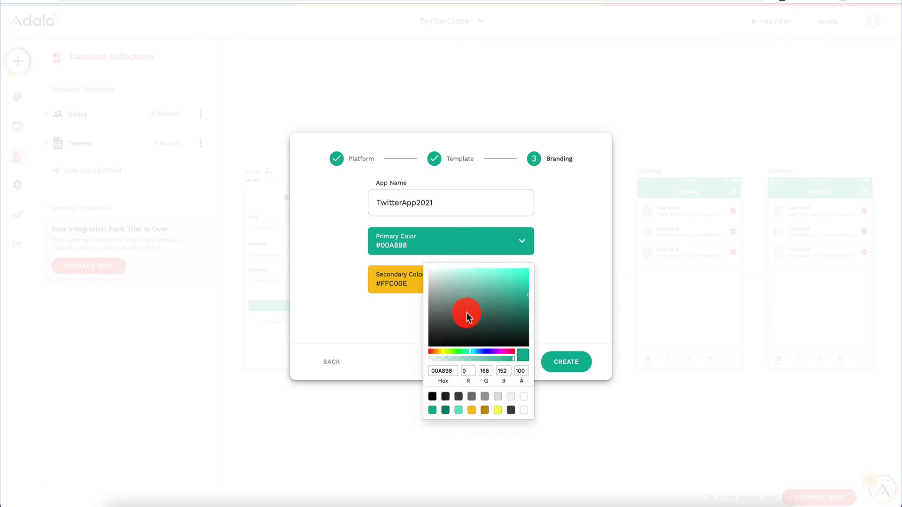
{"action": "left_click", "coordinate": [477, 351]}
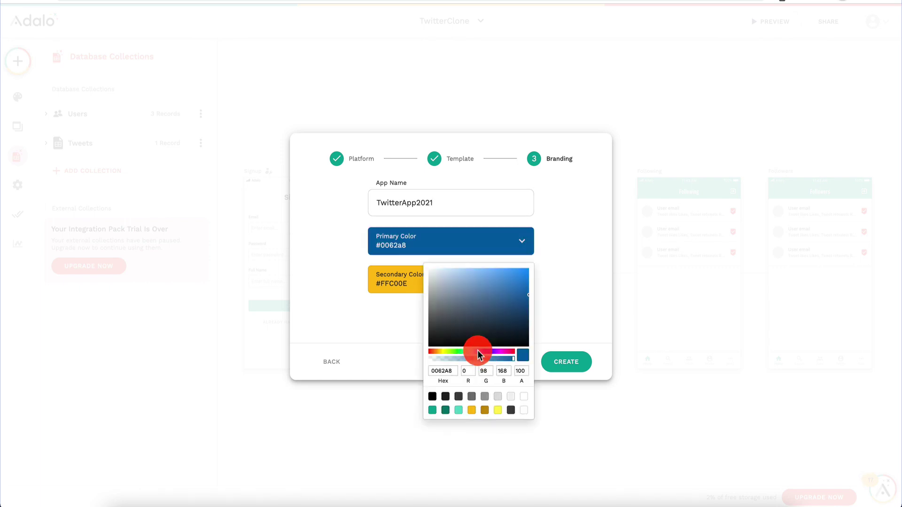
{"action": "left_click", "coordinate": [555, 247]}
{"action": "left_click", "coordinate": [479, 280]}
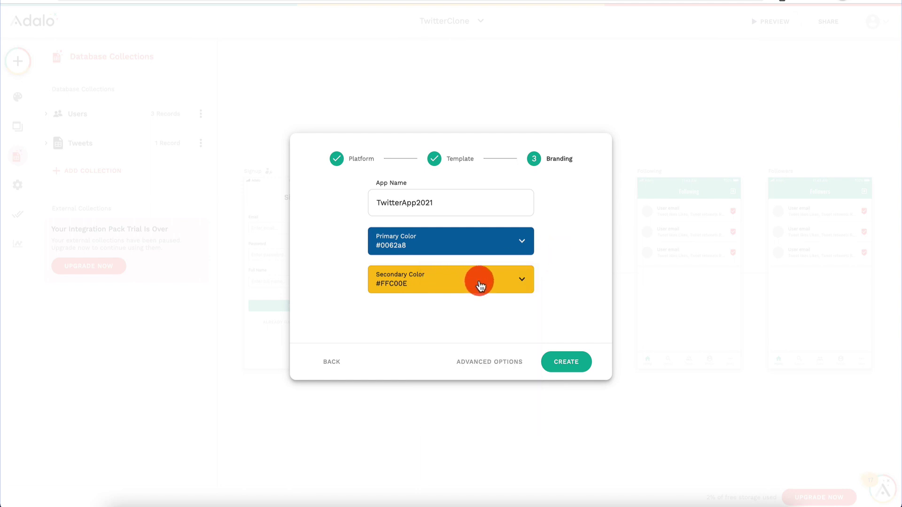
{"action": "left_click_drag", "start_coordinate": [464, 319], "coordinate": [522, 334]}
{"action": "left_click", "coordinate": [501, 391]}
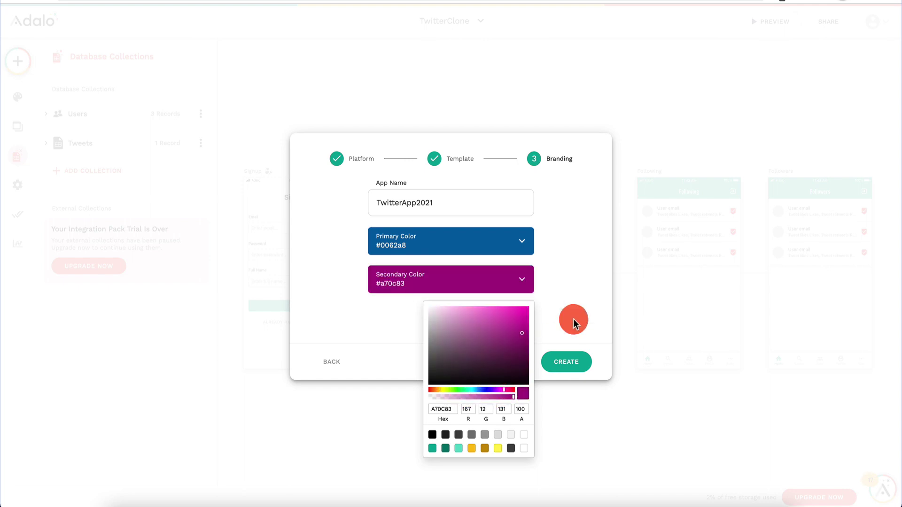
{"action": "left_click", "coordinate": [585, 308]}
{"action": "left_click", "coordinate": [576, 366]}
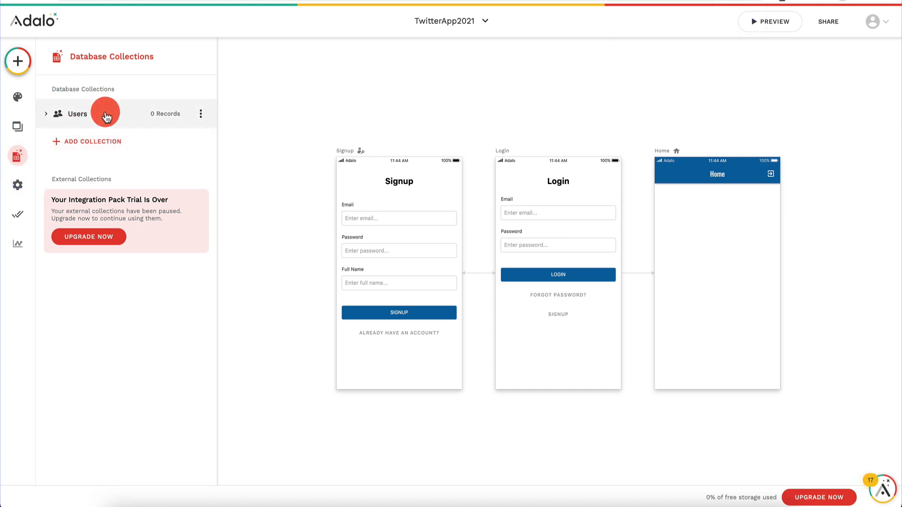
Step: Add a Tweets collection, then check that the Users collection has 0 records
{"action": "left_click", "coordinate": [84, 141]}
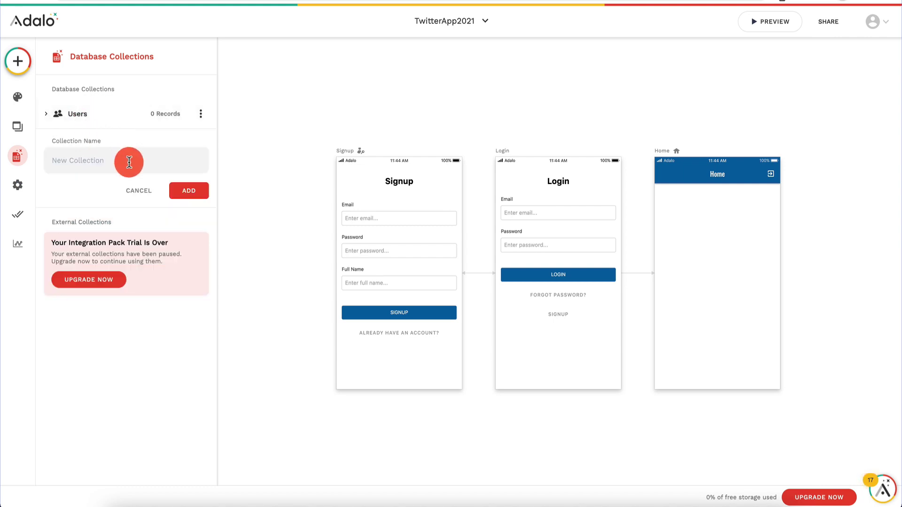
{"action": "left_click", "coordinate": [129, 162]}
{"action": "type", "text": "Tweets"}
{"action": "left_click", "coordinate": [189, 190]}
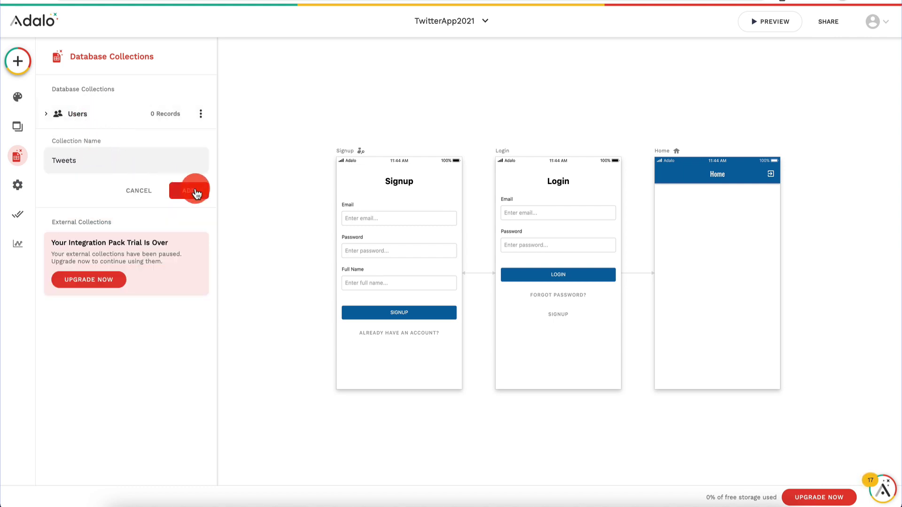
{"action": "left_click", "coordinate": [160, 115]}
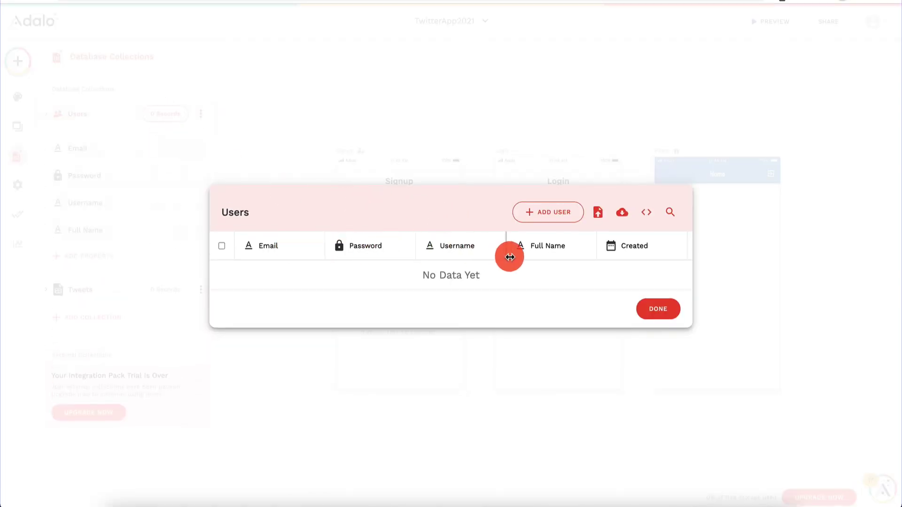
{"action": "left_click", "coordinate": [656, 310]}
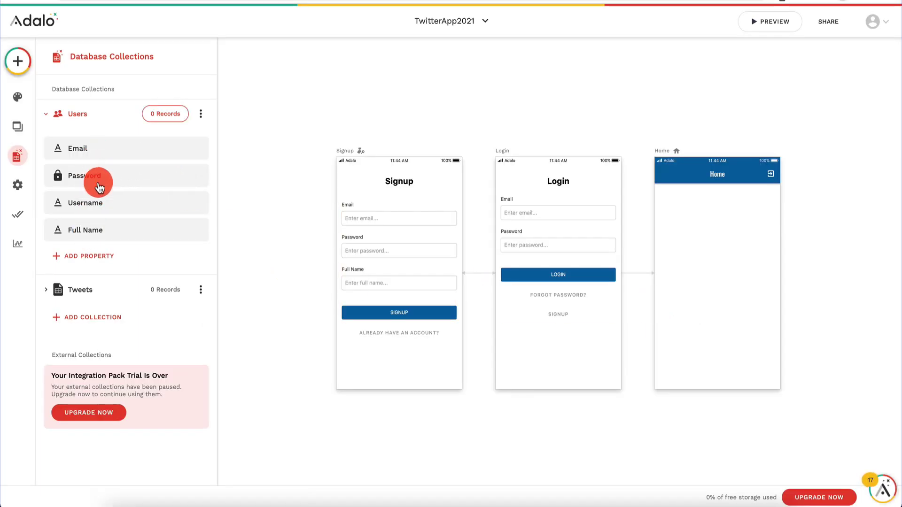
Step: Add an Image property named Avatar to the Users collection
{"action": "left_click", "coordinate": [89, 256]}
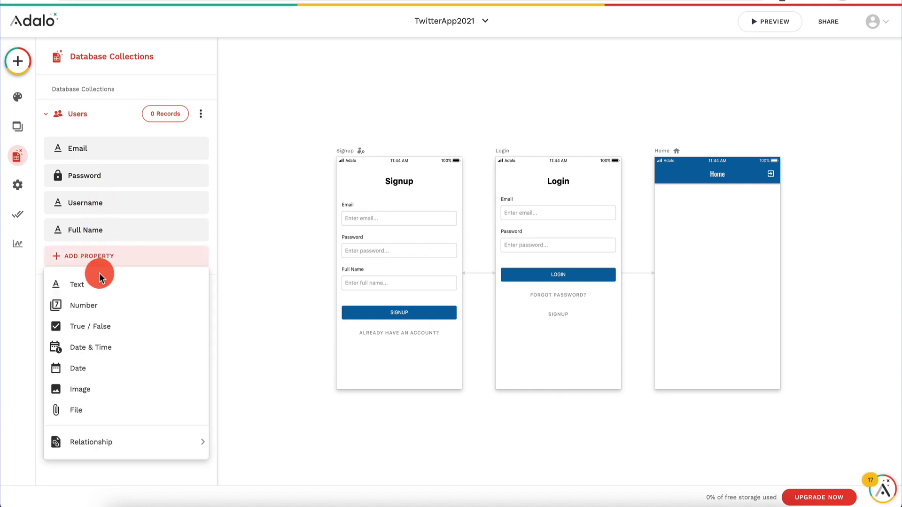
{"action": "left_click", "coordinate": [115, 388]}
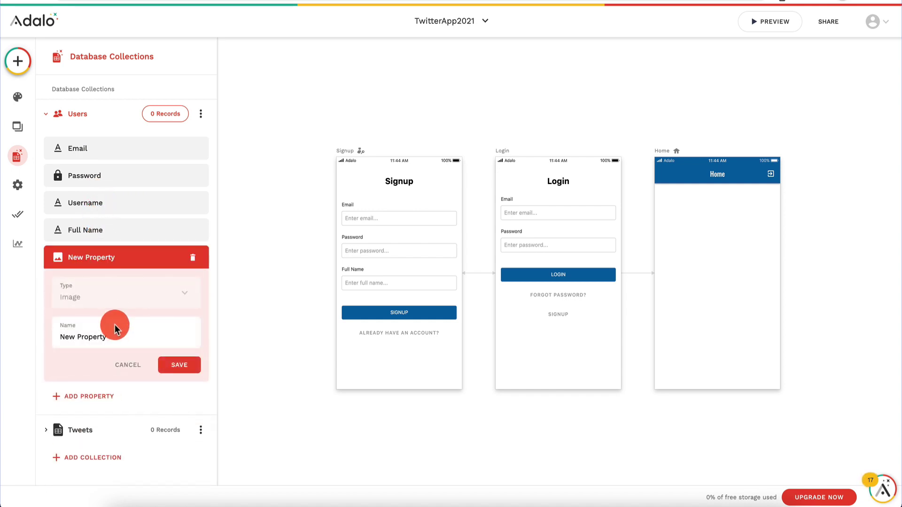
{"action": "triple_click", "coordinate": [113, 335]}
{"action": "type", "text": "Avator"}
{"action": "left_click", "coordinate": [191, 367]}
{"action": "type", "text": "vatar"}
{"action": "left_click", "coordinate": [177, 375]}
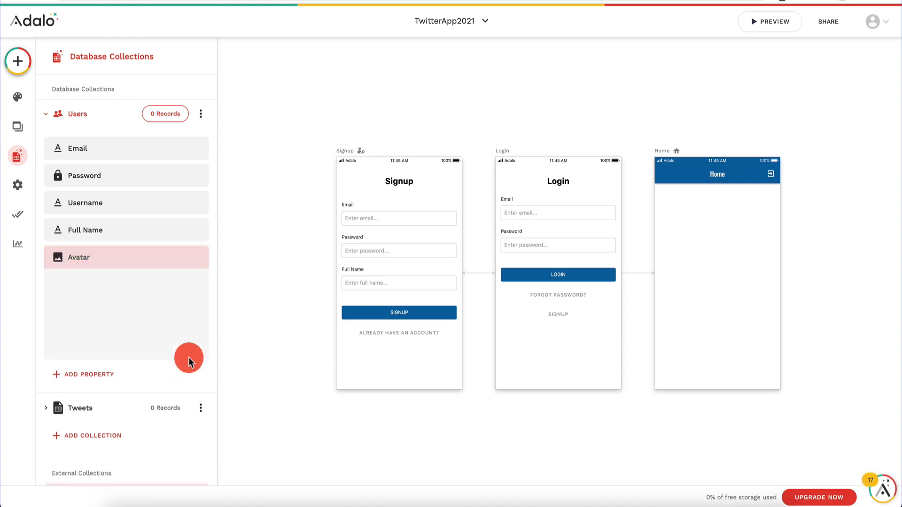
{"action": "left_click", "coordinate": [141, 152]}
{"action": "left_click", "coordinate": [95, 288]}
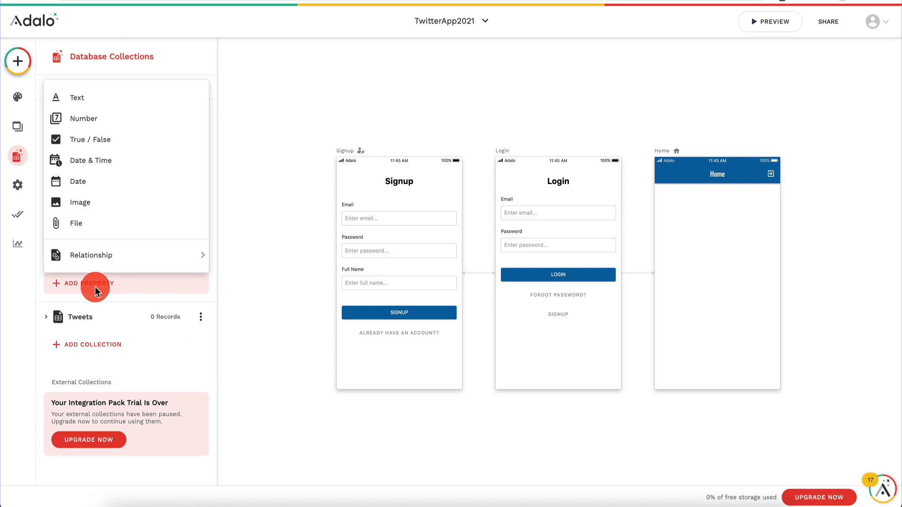
Step: Relate Users to Tweets so one user has many tweets
{"action": "mouse_move", "coordinate": [151, 255]}
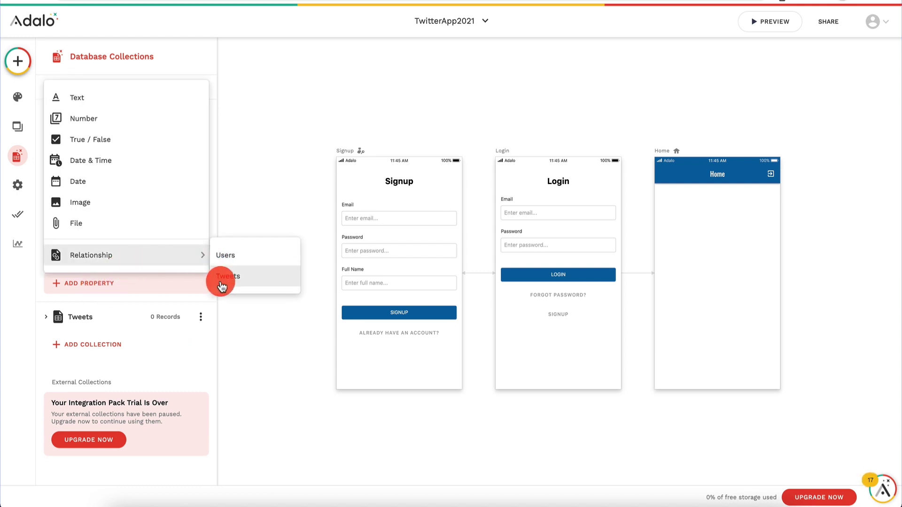
{"action": "left_click", "coordinate": [215, 275]}
{"action": "left_click", "coordinate": [371, 284]}
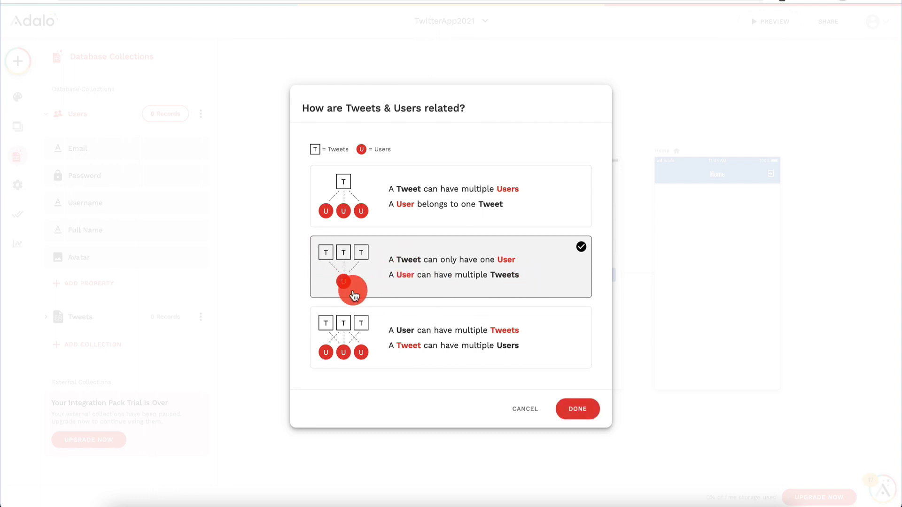
{"action": "left_click", "coordinate": [576, 415]}
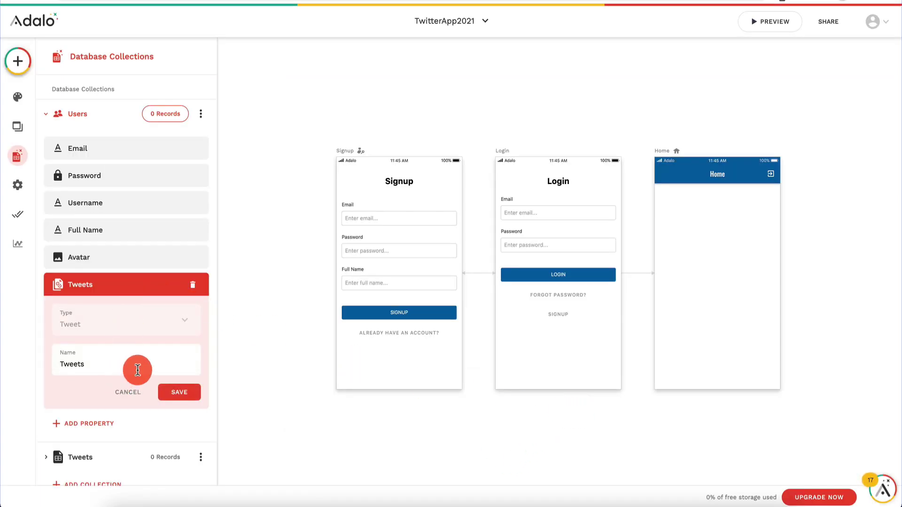
{"action": "left_click", "coordinate": [177, 393]}
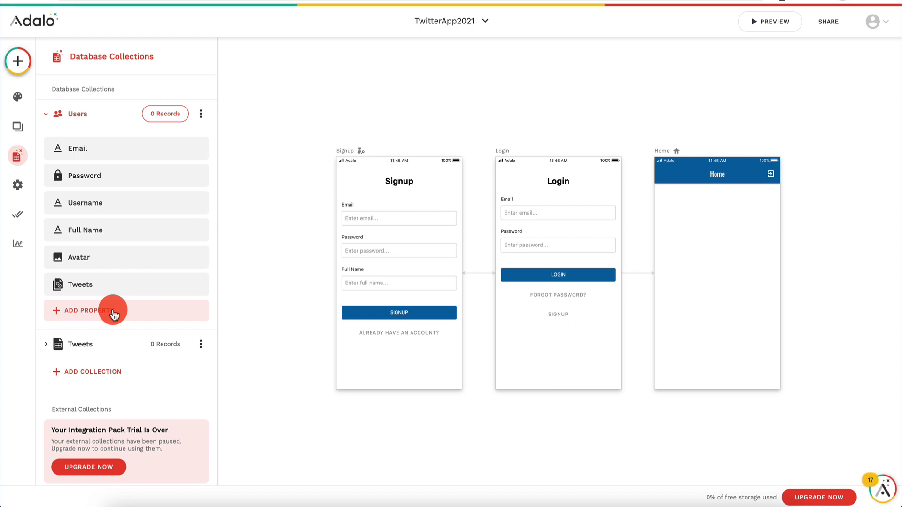
Step: Add a many-to-many Users-to-Users relationship named Followers
{"action": "left_click", "coordinate": [112, 311]}
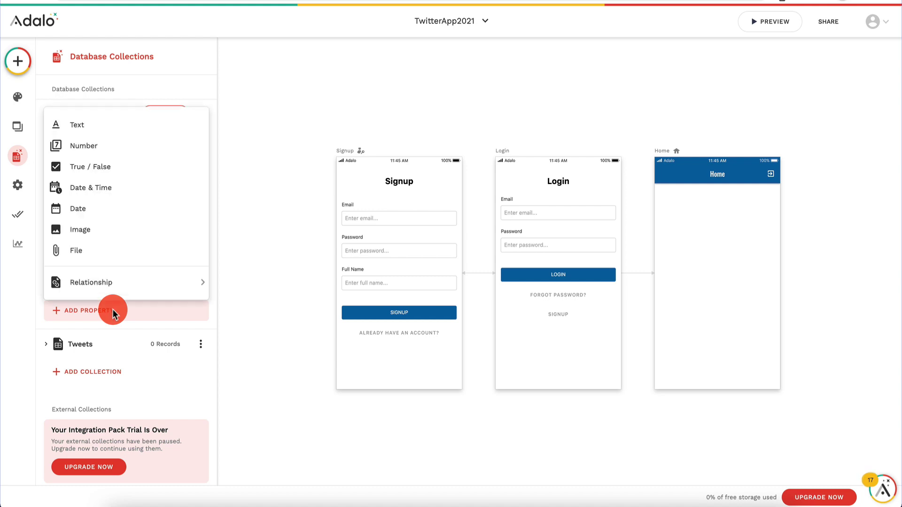
{"action": "mouse_move", "coordinate": [167, 283]}
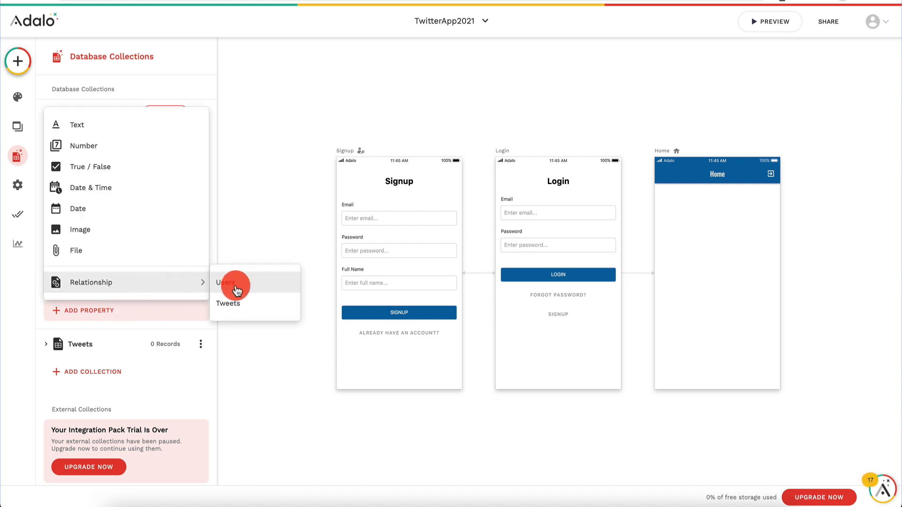
{"action": "left_click", "coordinate": [233, 289]}
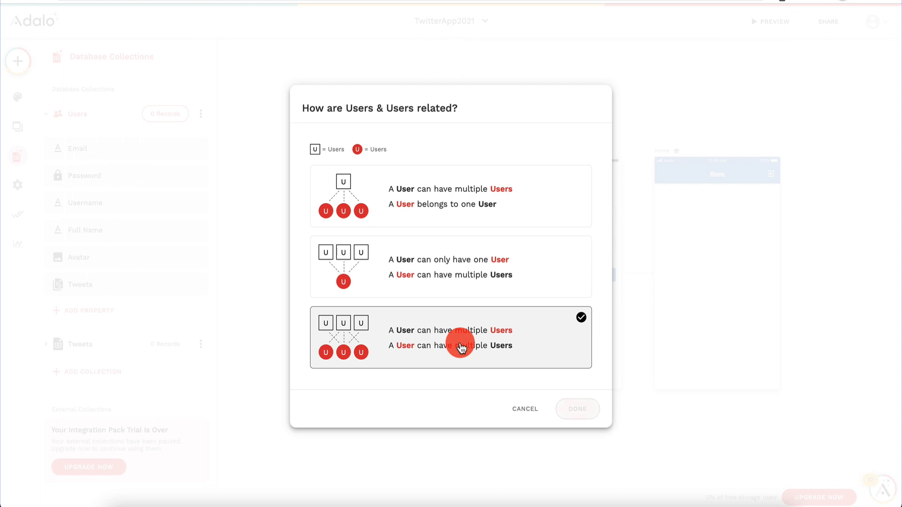
{"action": "left_click", "coordinate": [574, 410]}
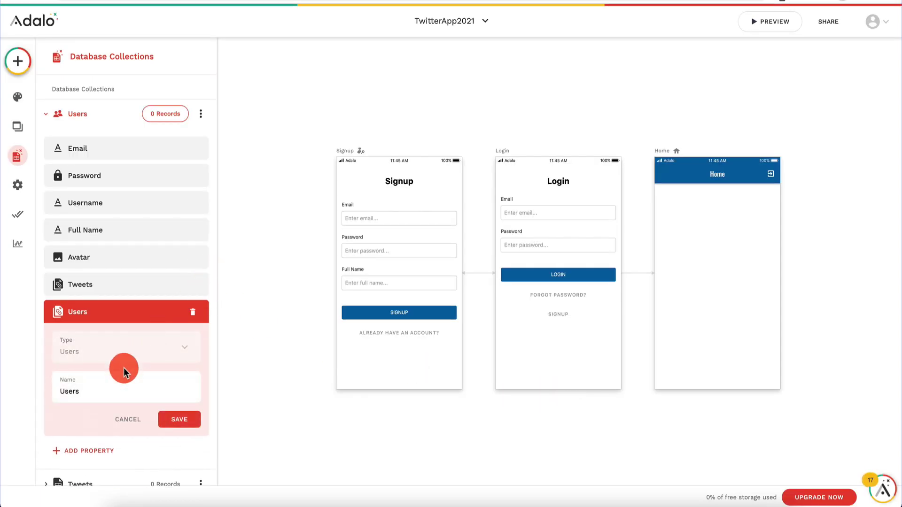
{"action": "key", "text": "super+a"}
{"action": "type", "text": "Followers"}
{"action": "left_click", "coordinate": [177, 420]}
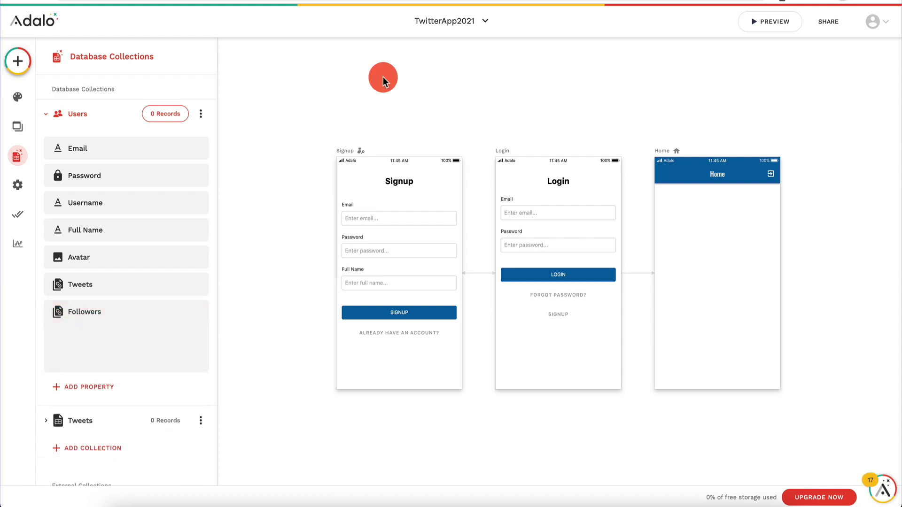
Step: Add a second many-to-many Users-to-Users relationship named Following
{"action": "left_click", "coordinate": [102, 336]}
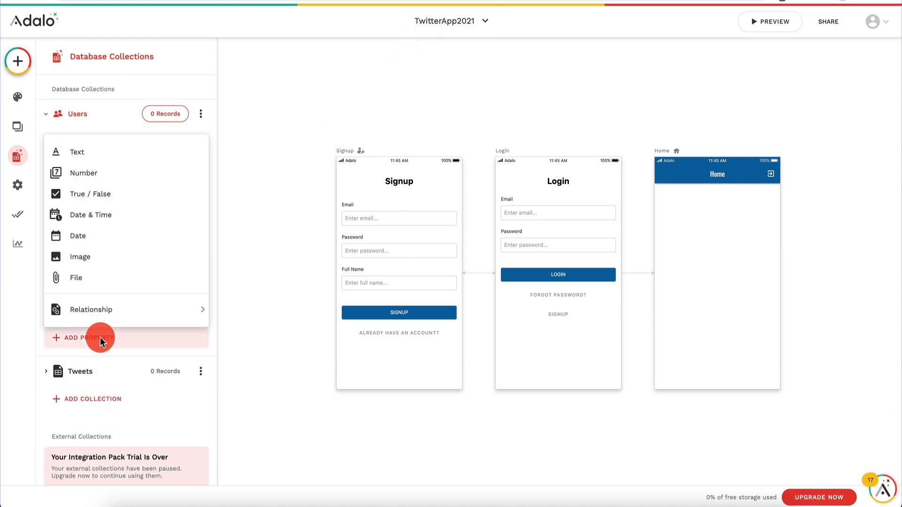
{"action": "mouse_move", "coordinate": [132, 312]}
{"action": "left_click", "coordinate": [251, 310]}
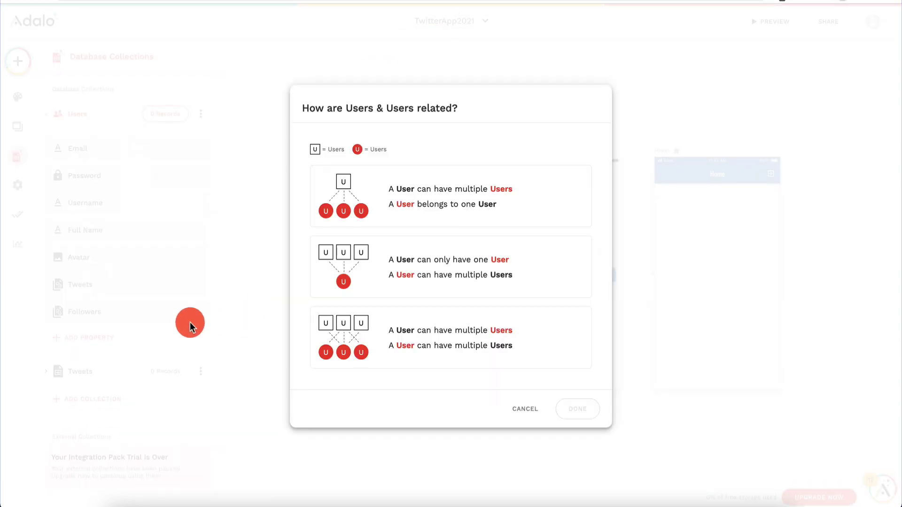
{"action": "left_click", "coordinate": [355, 272]}
{"action": "left_click", "coordinate": [429, 322]}
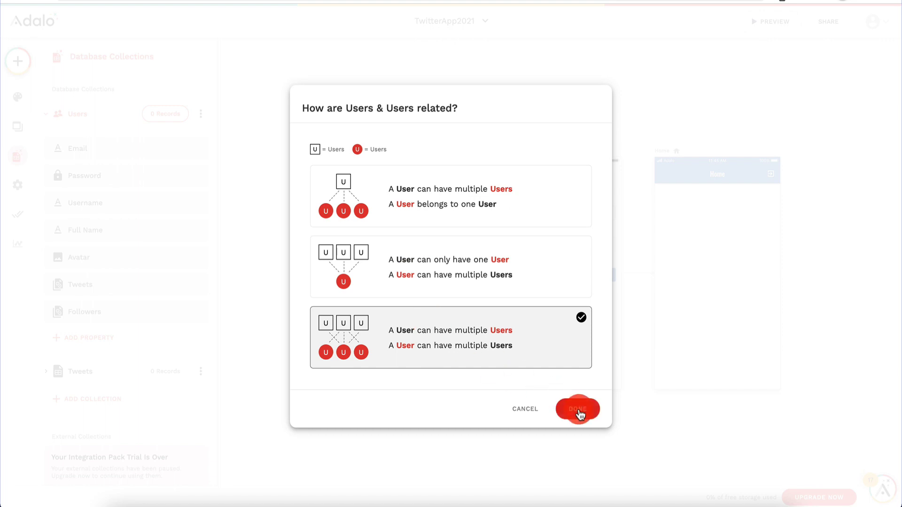
{"action": "left_click", "coordinate": [579, 410]}
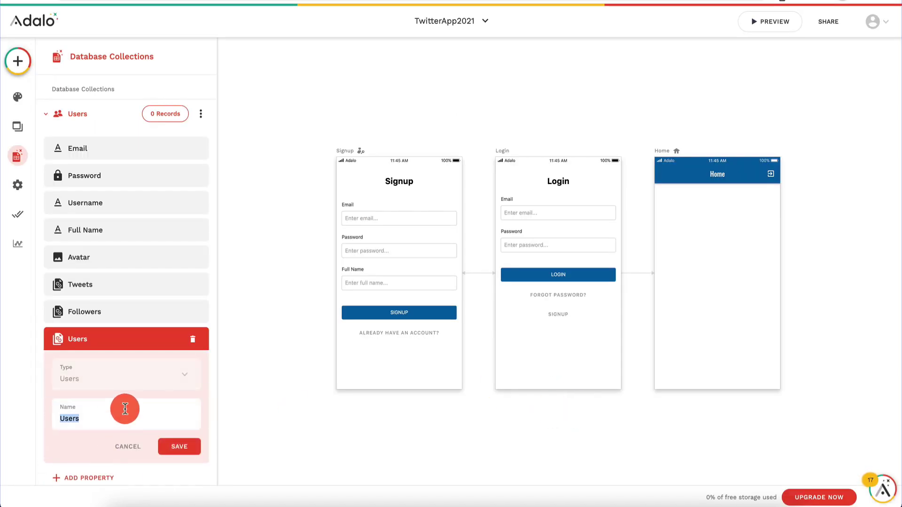
{"action": "type", "text": "Following"}
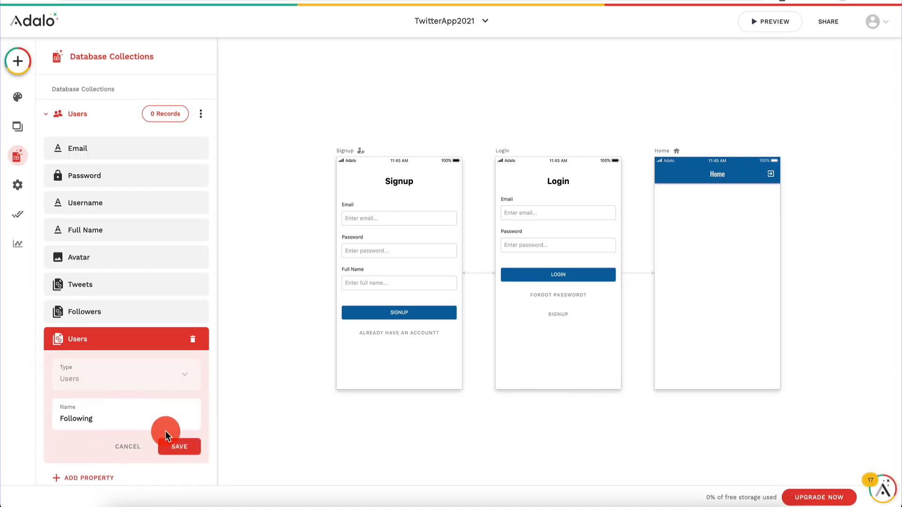
{"action": "left_click", "coordinate": [179, 447]}
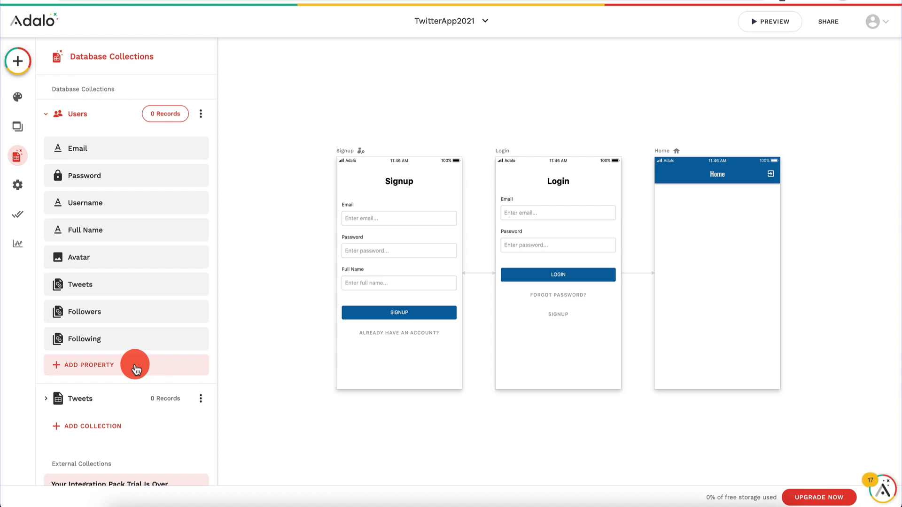
Step: Add a Number property named Retweets to the Tweets collection
{"action": "scroll", "coordinate": [113, 300], "scroll_direction": "down", "scroll_amount": 3}
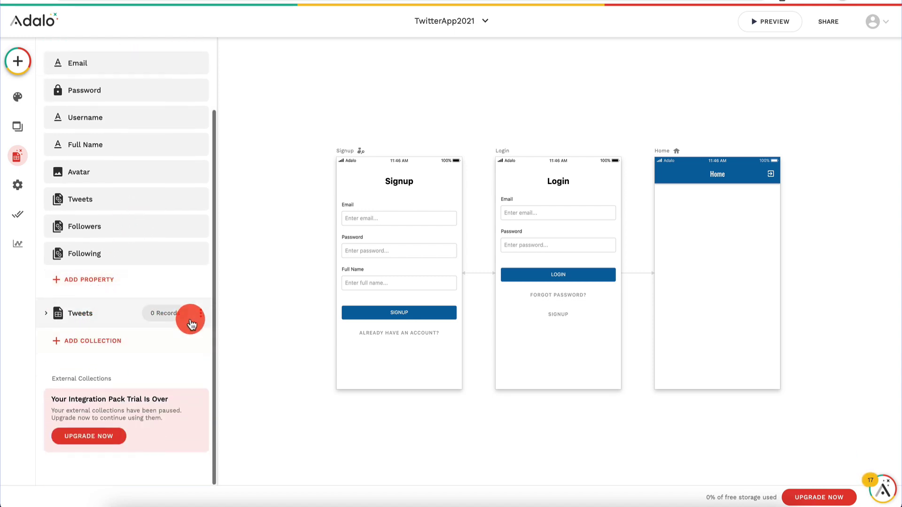
{"action": "left_click", "coordinate": [44, 313]}
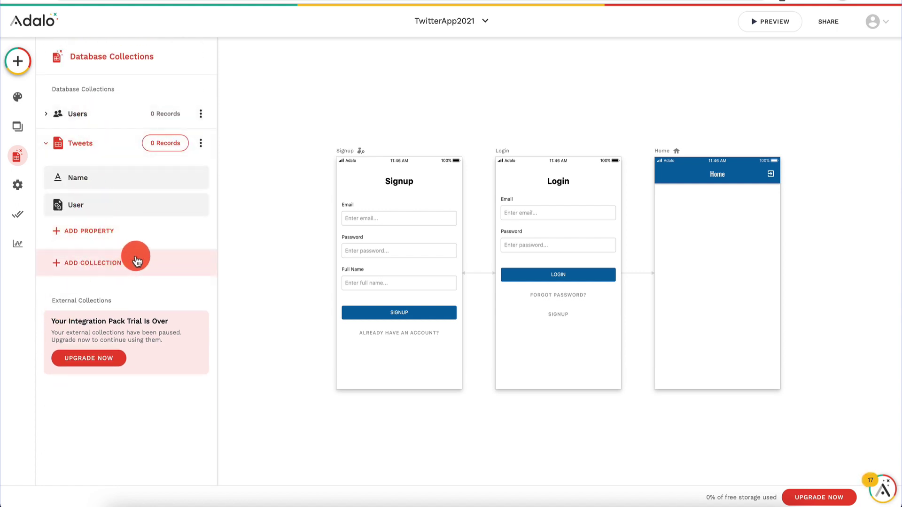
{"action": "left_click", "coordinate": [109, 240]}
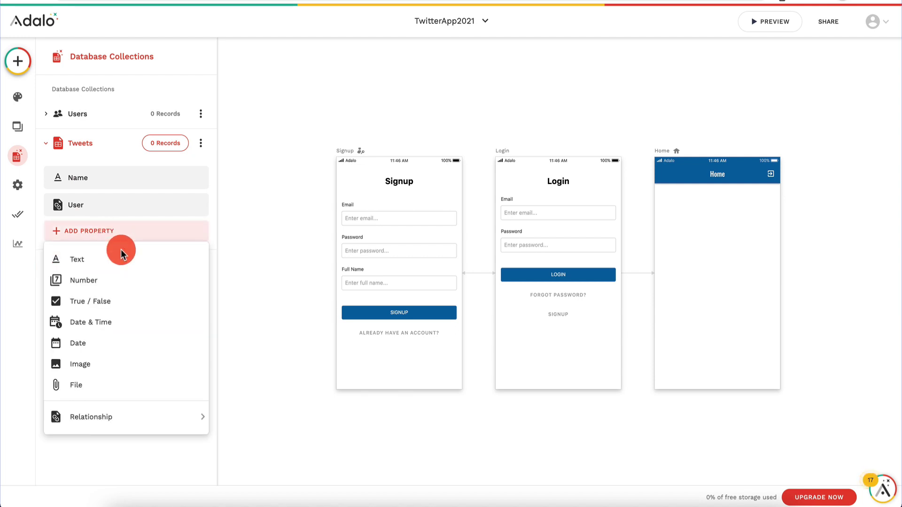
{"action": "left_click", "coordinate": [134, 280]}
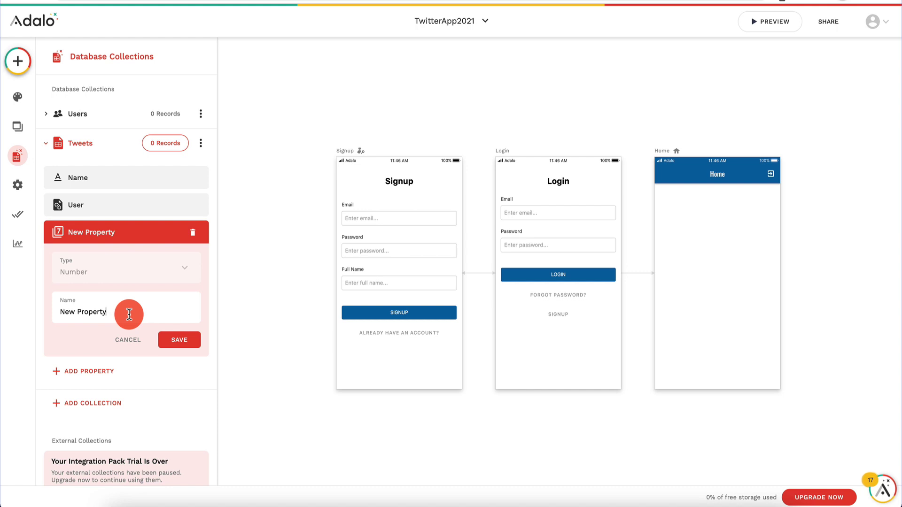
{"action": "type", "text": "Retweets"}
{"action": "left_click", "coordinate": [186, 345]}
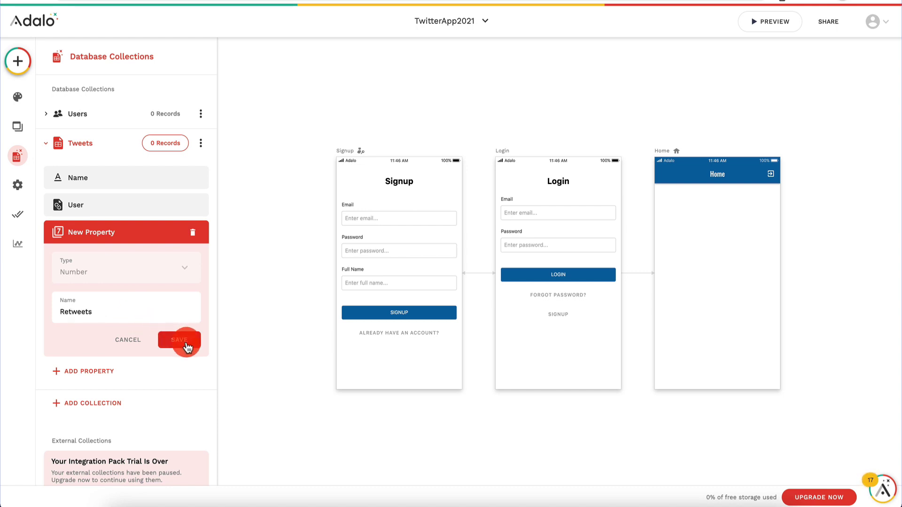
Step: Add a Number property named Likes to the Tweets collection
{"action": "left_click", "coordinate": [109, 258]}
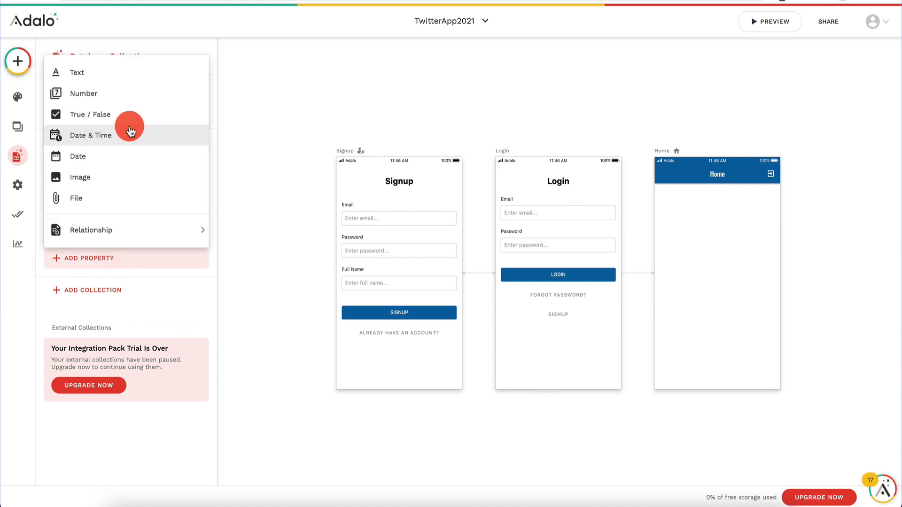
{"action": "left_click", "coordinate": [131, 93]}
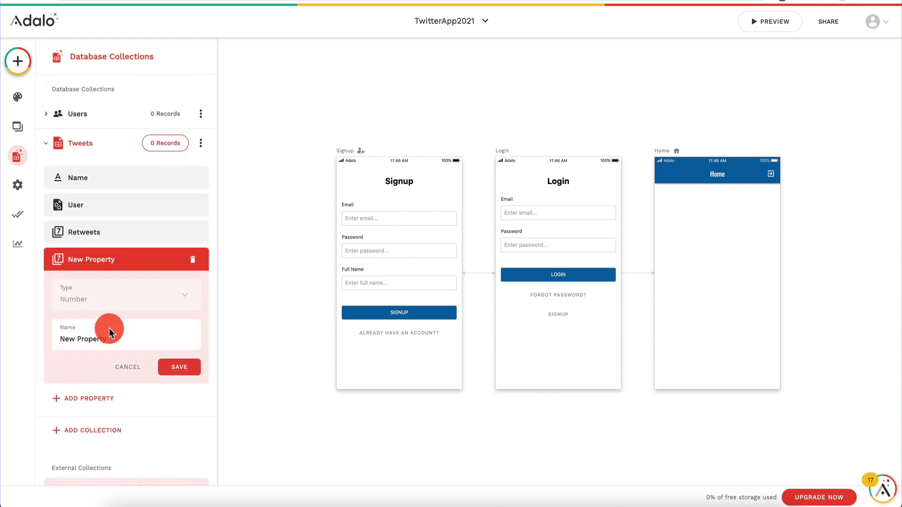
{"action": "triple_click", "coordinate": [121, 342]}
{"action": "type", "text": "Likes"}
{"action": "left_click", "coordinate": [185, 367]}
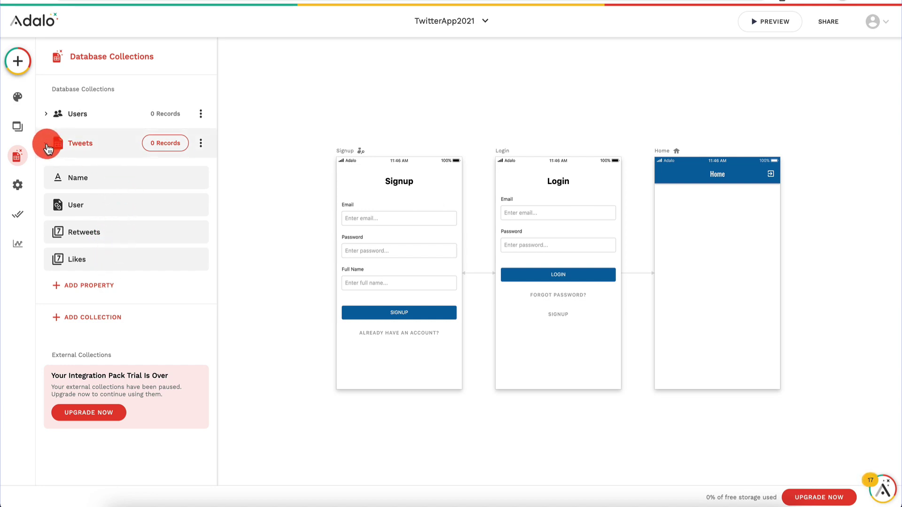
{"action": "left_click", "coordinate": [48, 117]}
{"action": "left_click", "coordinate": [45, 117]}
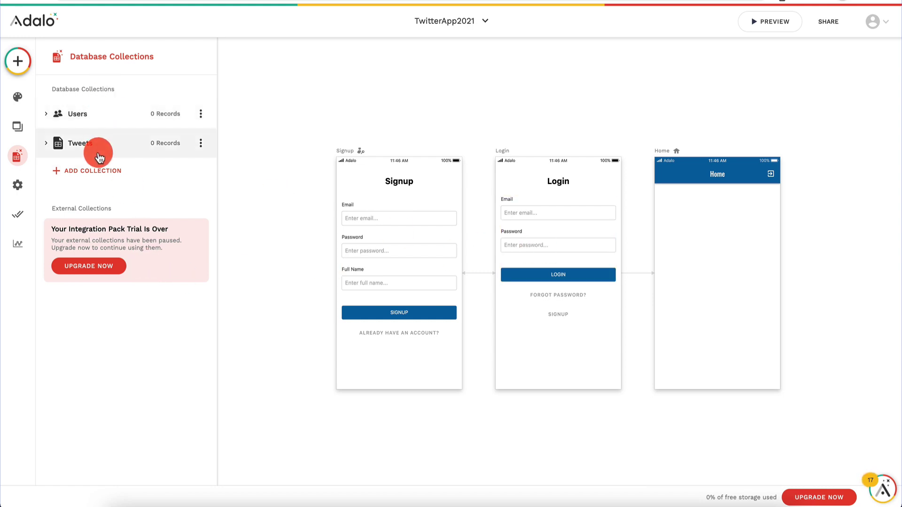
Step: Add a Tweets record named 'new tweet' with 0 retweets and 0 likes
{"action": "left_click", "coordinate": [168, 143]}
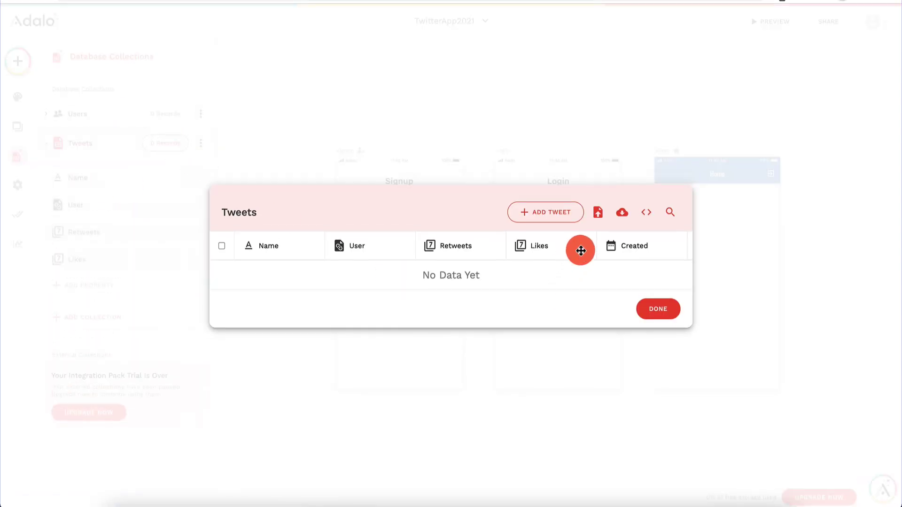
{"action": "left_click", "coordinate": [556, 211]}
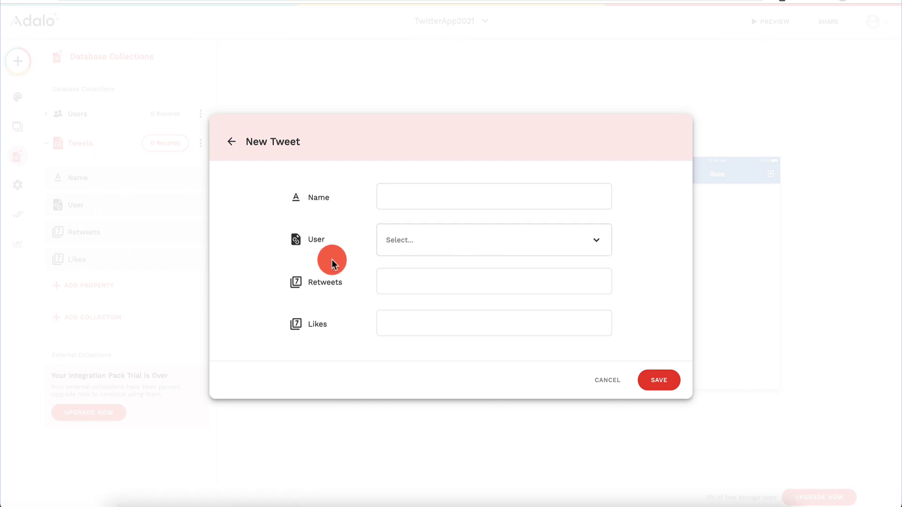
{"action": "left_click", "coordinate": [459, 197]}
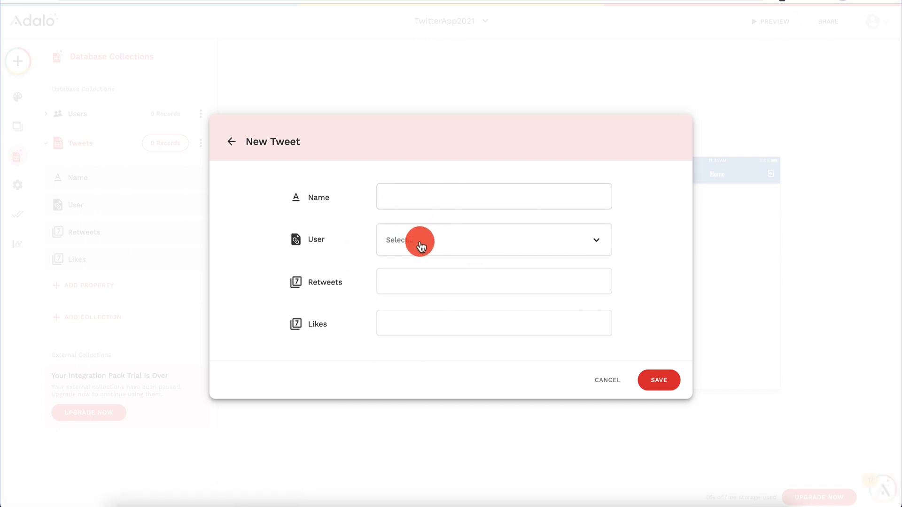
{"action": "type", "text": "new tweet"}
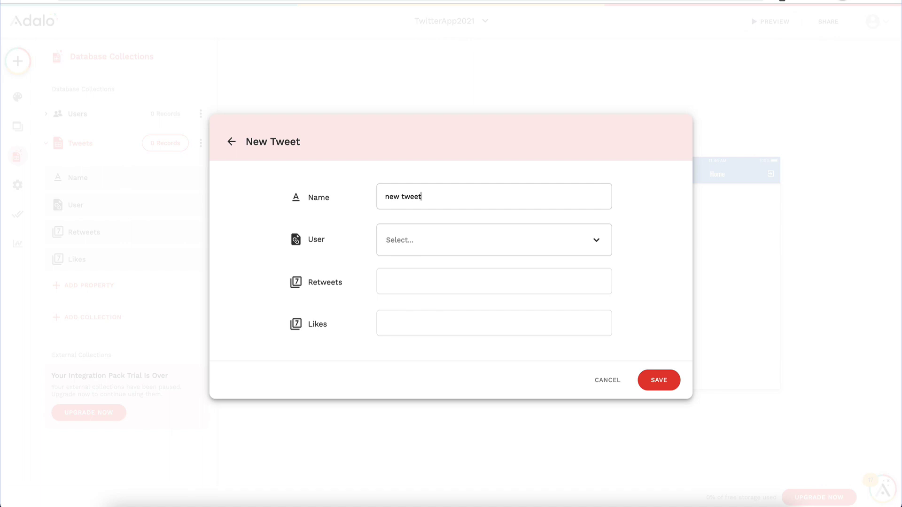
{"action": "left_click", "coordinate": [484, 248]}
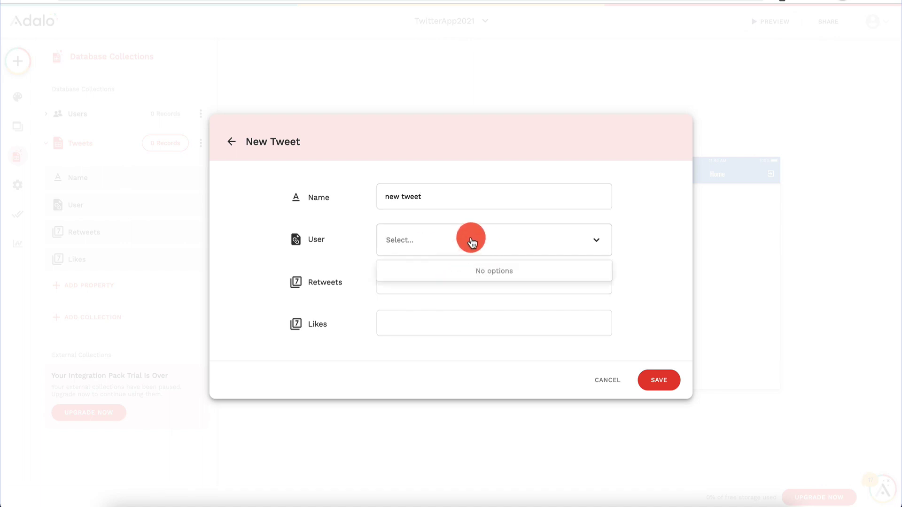
{"action": "left_click", "coordinate": [440, 276]}
{"action": "type", "text": "0"}
{"action": "key", "text": "Tab"}
{"action": "type", "text": "0"}
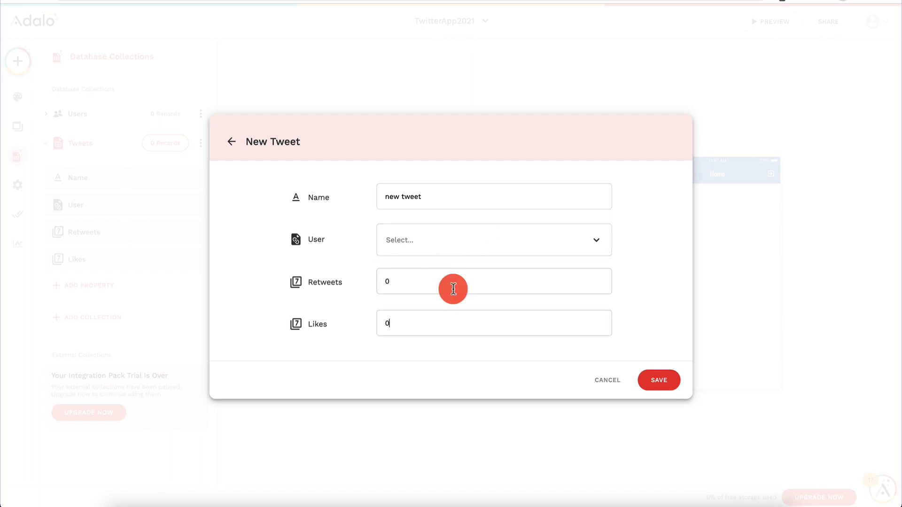
{"action": "left_click", "coordinate": [662, 388]}
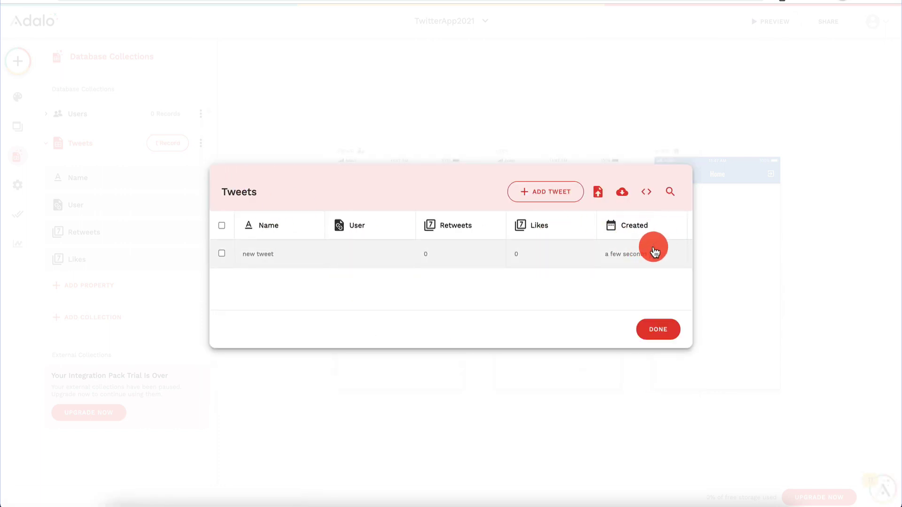
Step: Close the Tweets records, collapse Tweets and expand the Users collection
{"action": "scroll", "coordinate": [653, 251], "scroll_direction": "right", "scroll_amount": 5}
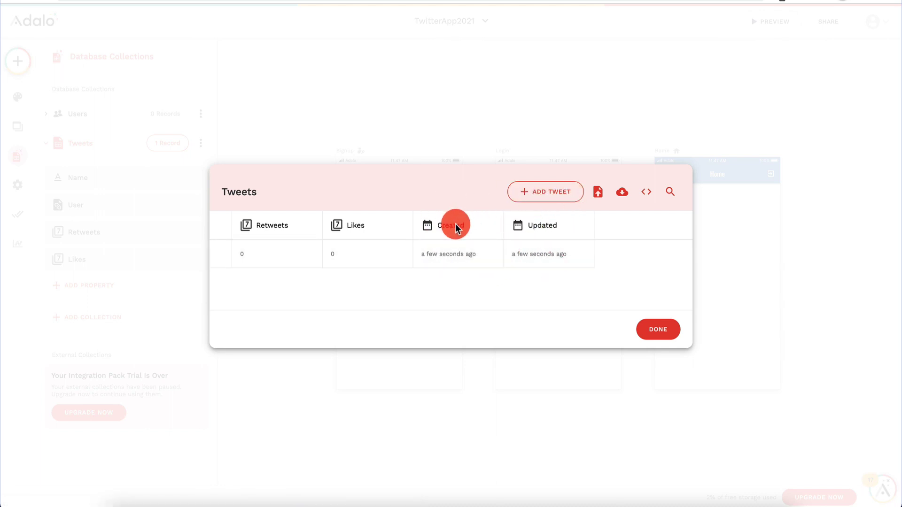
{"action": "left_click", "coordinate": [663, 329]}
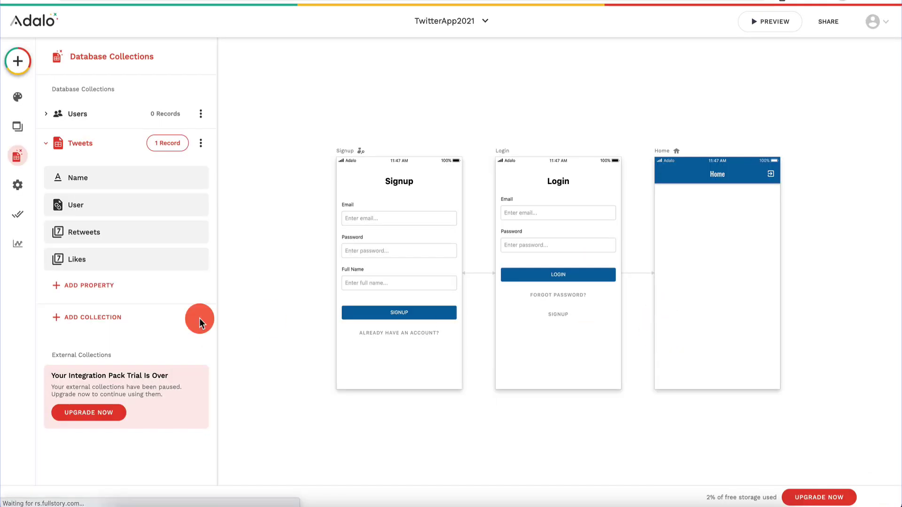
{"action": "left_click", "coordinate": [46, 145]}
{"action": "left_click", "coordinate": [108, 117]}
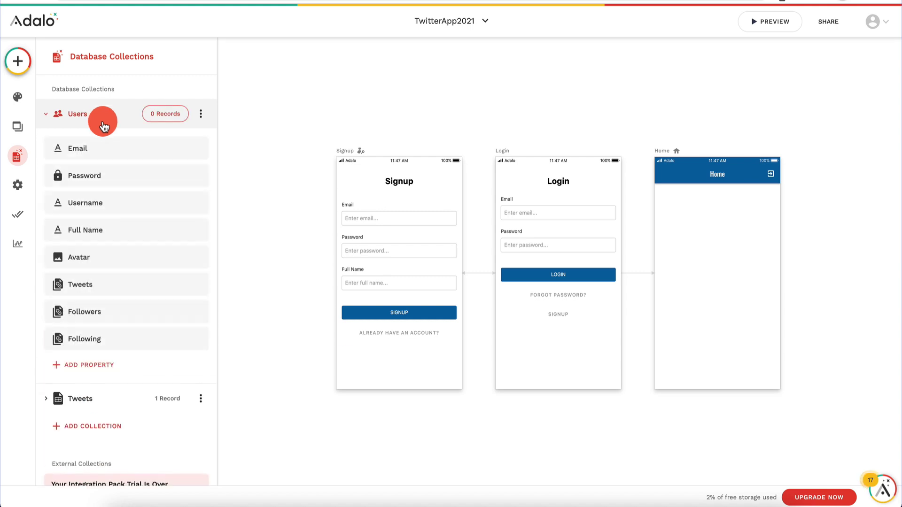
Step: Create a user record with username 'user1' and a full name, and save it
{"action": "left_click", "coordinate": [162, 116]}
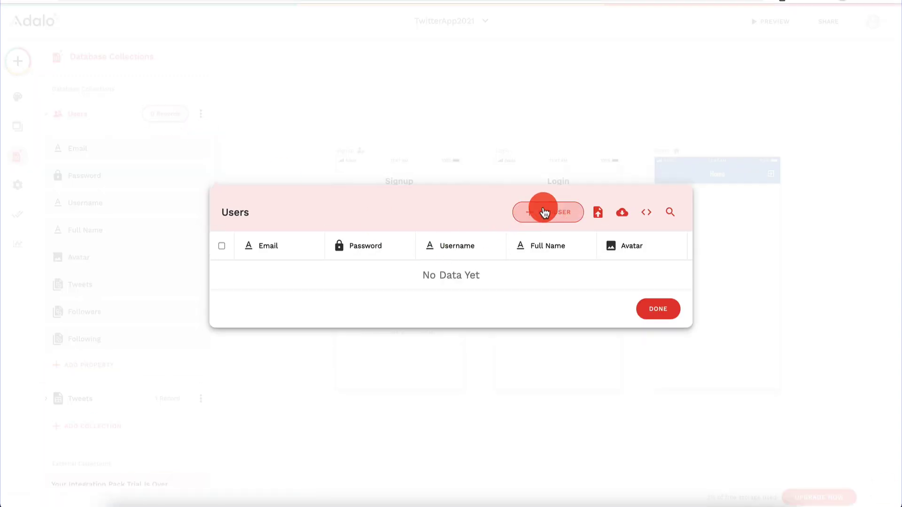
{"action": "left_click", "coordinate": [548, 207]}
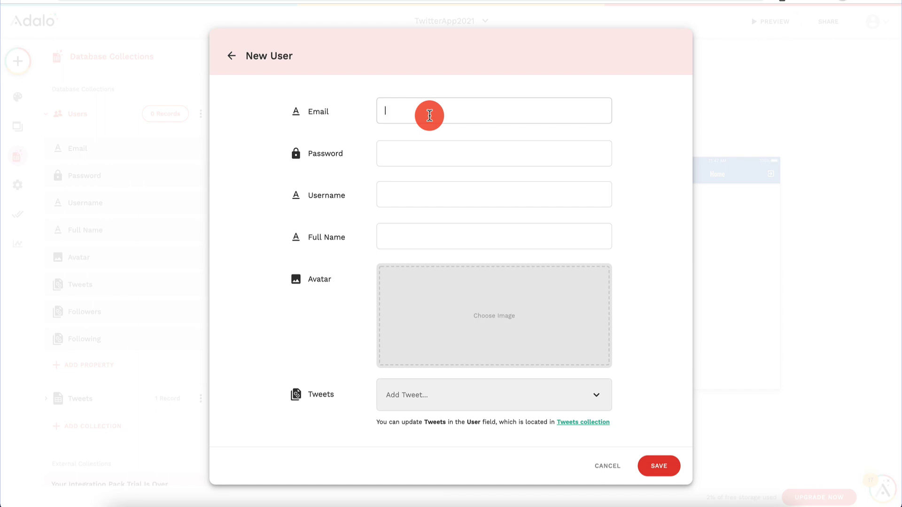
{"action": "type", "text": "u"}
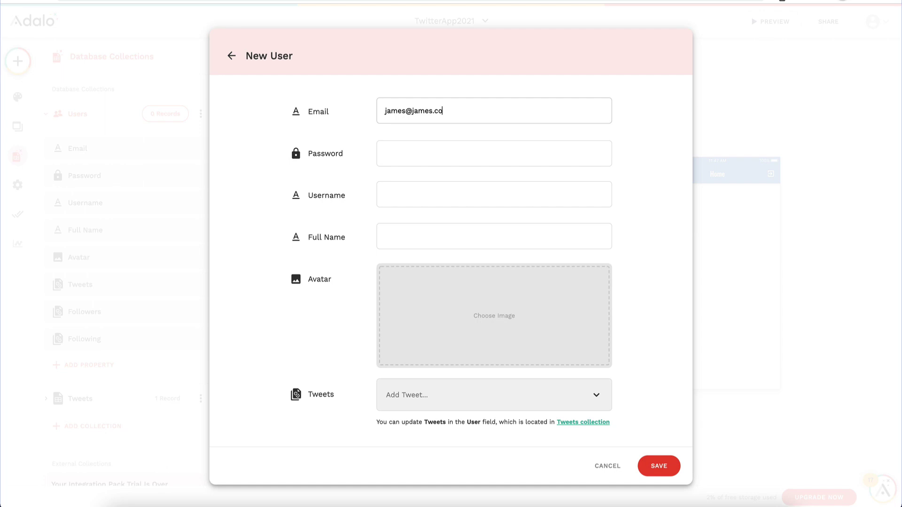
{"action": "left_click", "coordinate": [421, 200]}
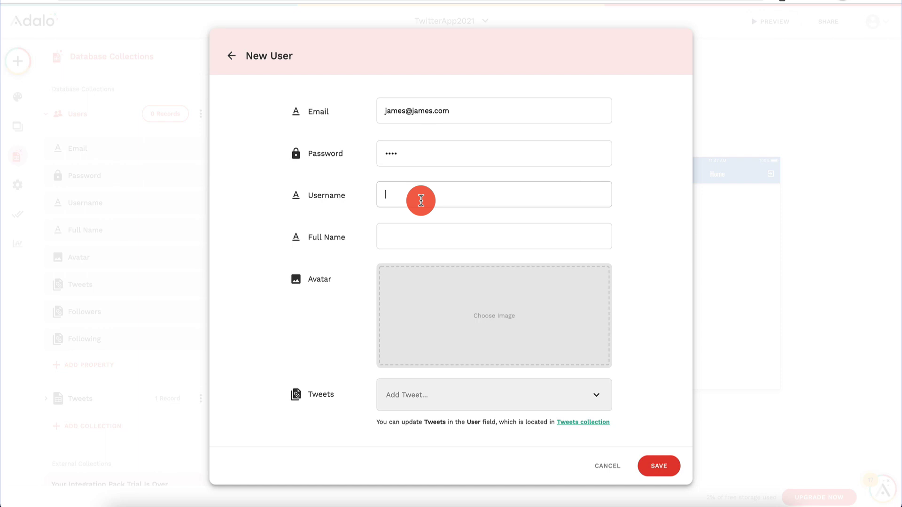
{"action": "type", "text": "user1"}
{"action": "left_click", "coordinate": [449, 236]}
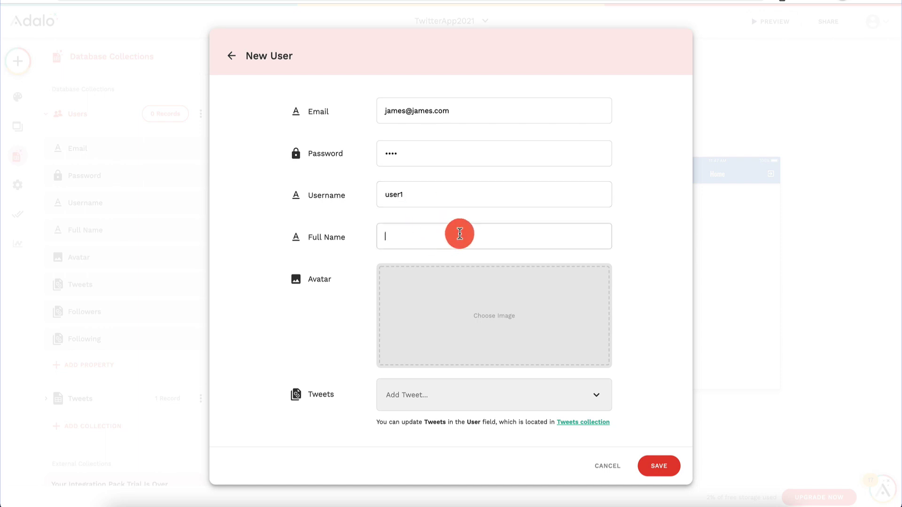
{"action": "type", "text": "James"}
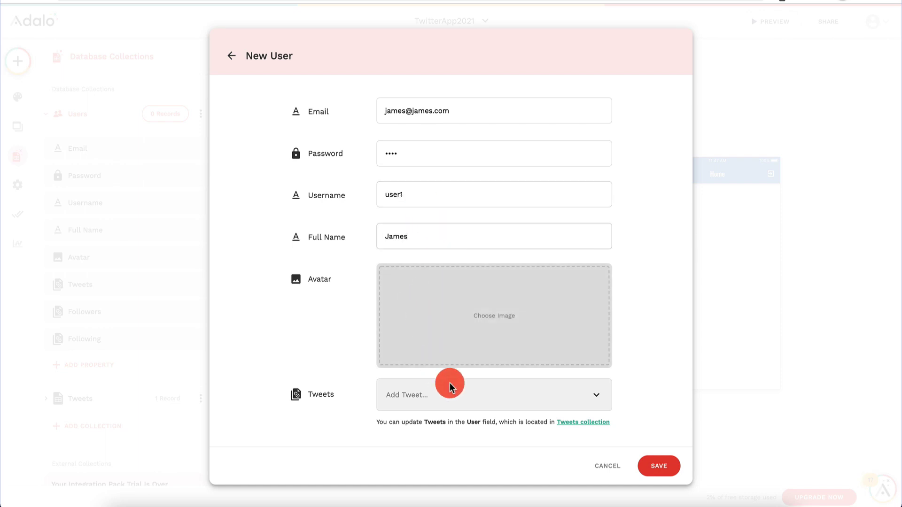
{"action": "left_click", "coordinate": [676, 468]}
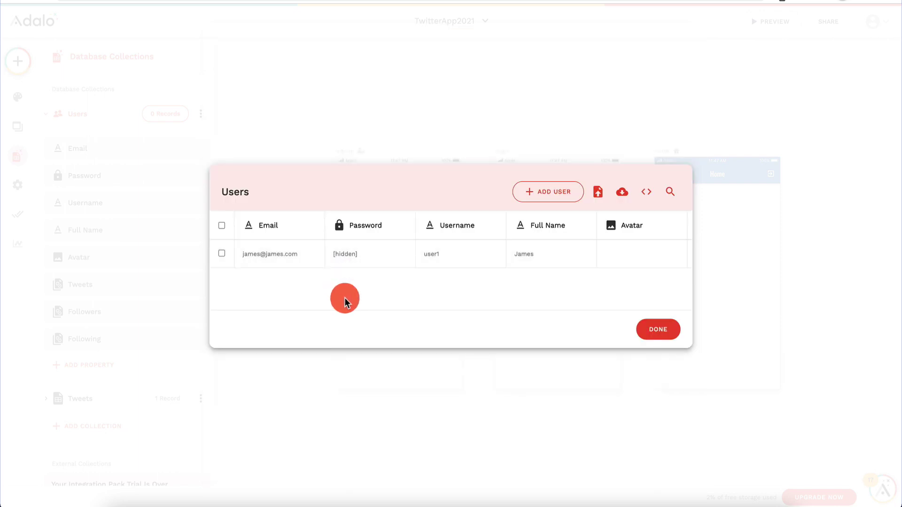
Step: Add another user with an email, username 'user3' and a full name, and save it
{"action": "left_click", "coordinate": [559, 184]}
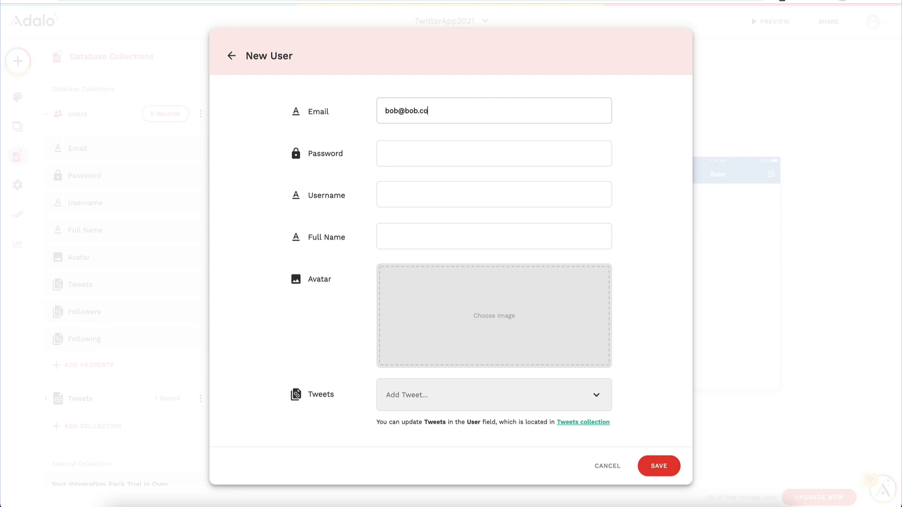
{"action": "left_click", "coordinate": [429, 128]}
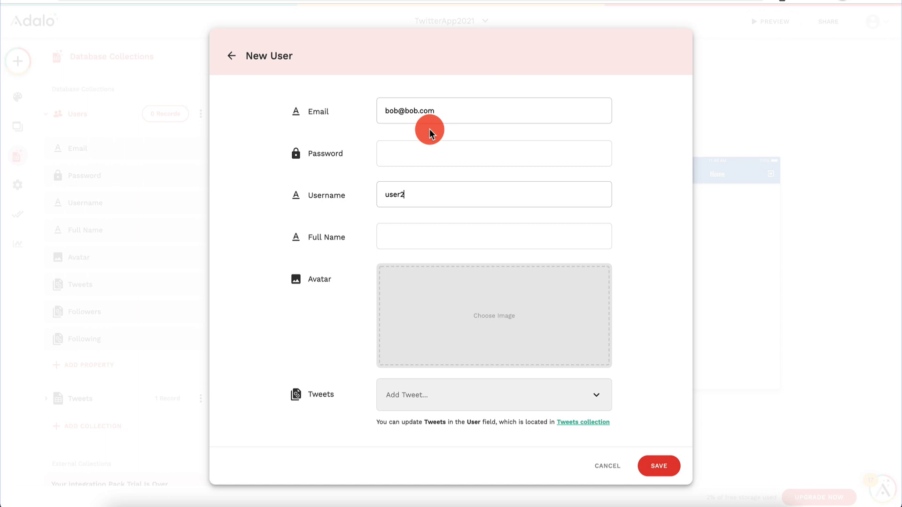
{"action": "left_click", "coordinate": [423, 230]}
{"action": "type", "text": "B"}
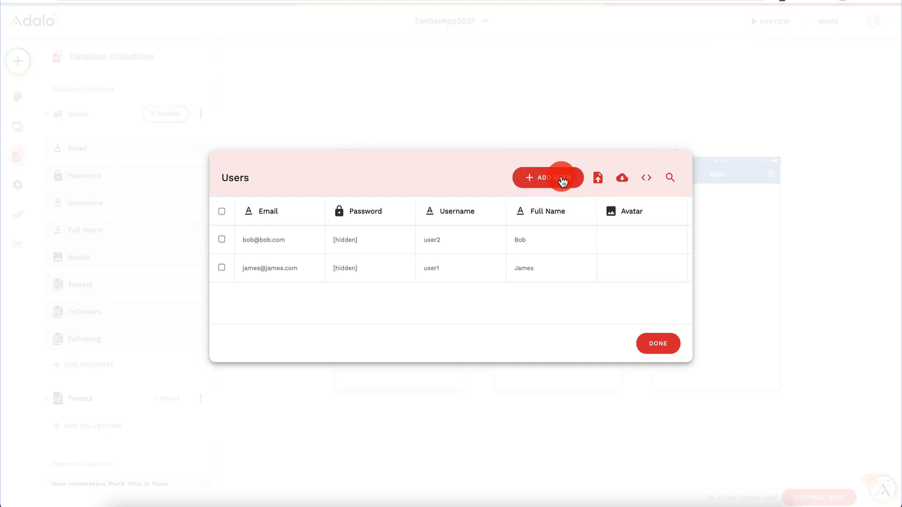
{"action": "left_click", "coordinate": [557, 179]}
{"action": "left_click", "coordinate": [415, 105]}
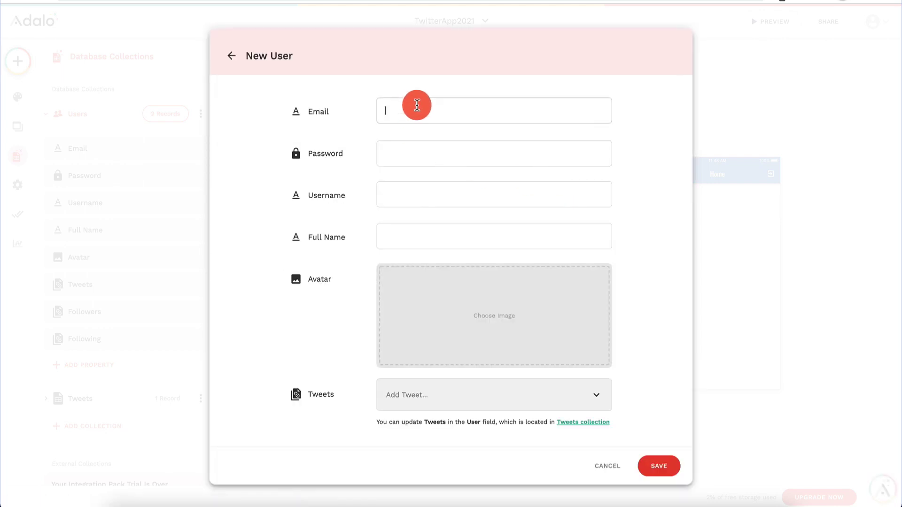
{"action": "type", "text": "jane@jane.com"}
{"action": "key", "text": "Tab"}
{"action": "type", "text": "jane"}
{"action": "key", "text": "Tab"}
{"action": "type", "text": "user3"}
{"action": "left_click", "coordinate": [404, 234]}
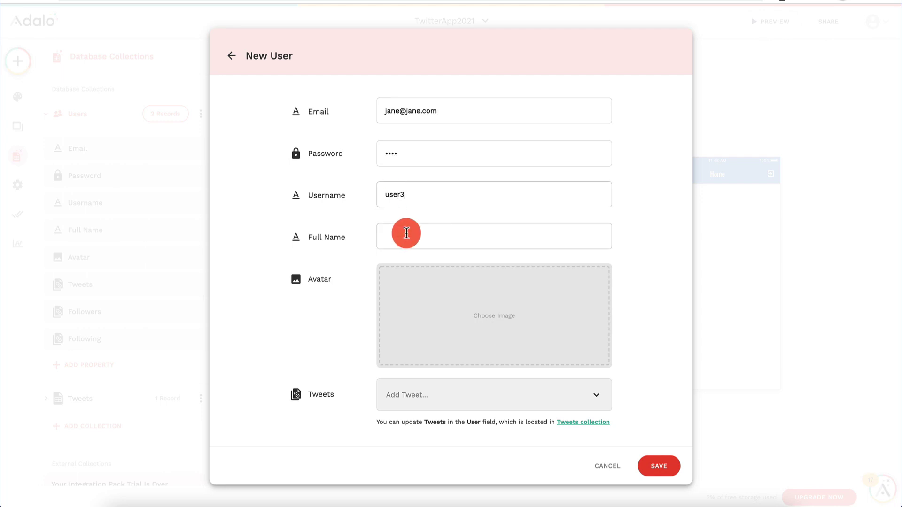
{"action": "type", "text": "Jane"}
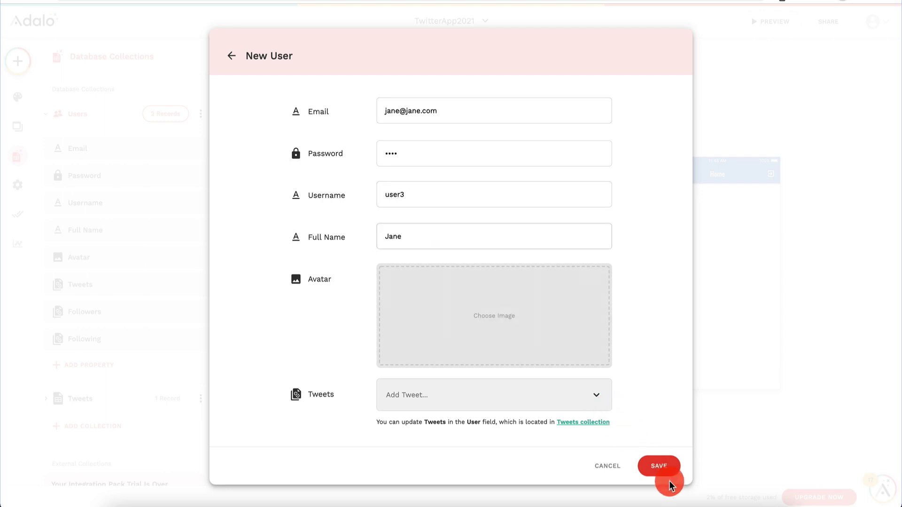
{"action": "left_click", "coordinate": [656, 462]}
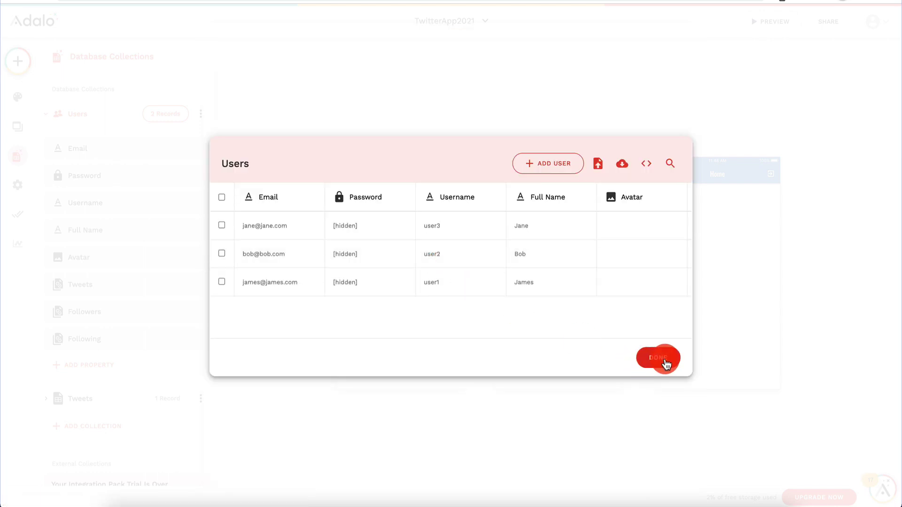
Step: Drag a Tab Bar from the Navigation components onto the bottom of the Home screen
{"action": "left_click", "coordinate": [666, 364]}
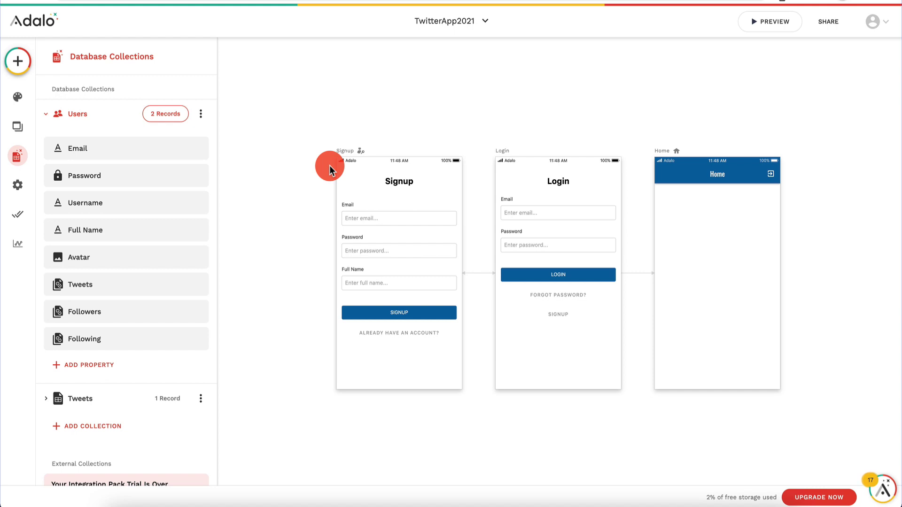
{"action": "scroll", "coordinate": [329, 166], "scroll_direction": "right", "scroll_amount": 2}
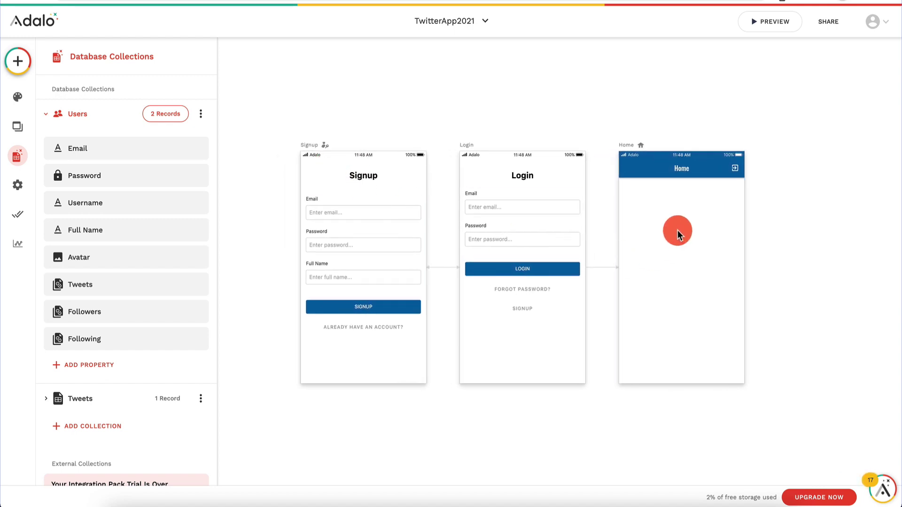
{"action": "left_click", "coordinate": [19, 65]}
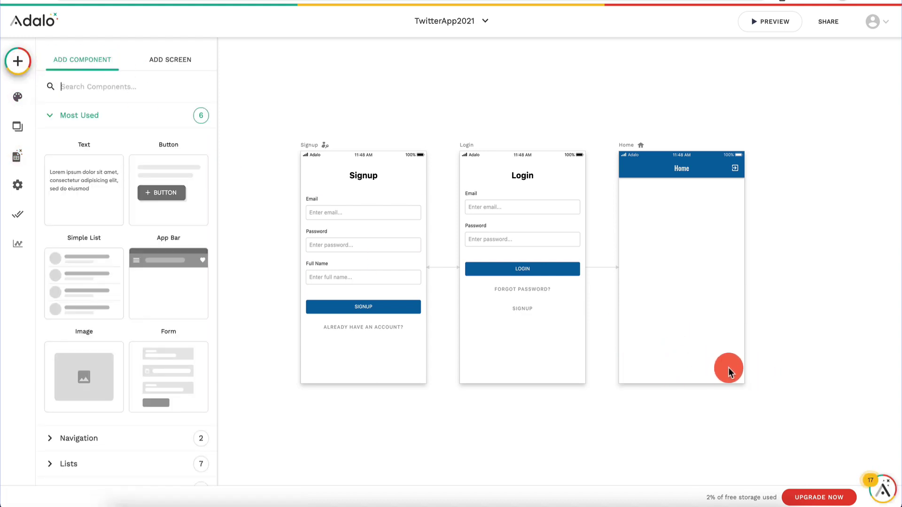
{"action": "scroll", "coordinate": [79, 313], "scroll_direction": "down", "scroll_amount": 3}
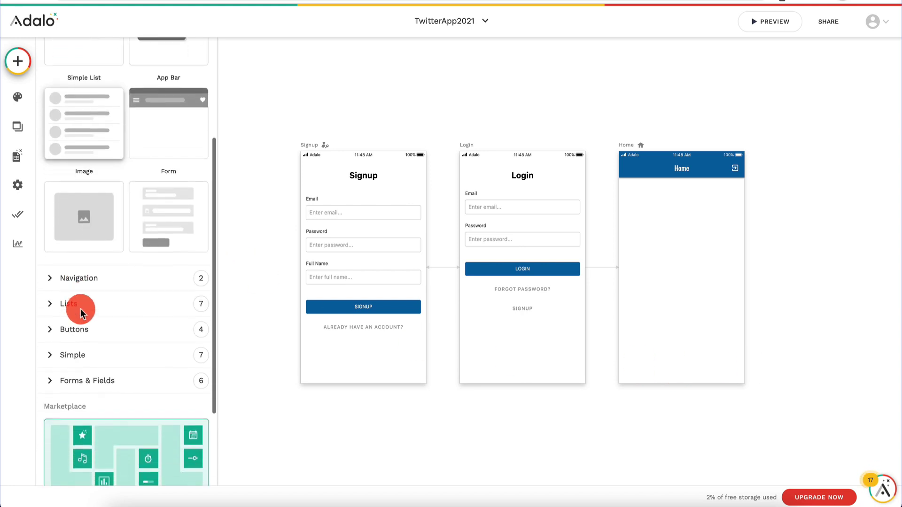
{"action": "scroll", "coordinate": [81, 201], "scroll_direction": "up", "scroll_amount": 3}
{"action": "scroll", "coordinate": [76, 155], "scroll_direction": "down", "scroll_amount": 5}
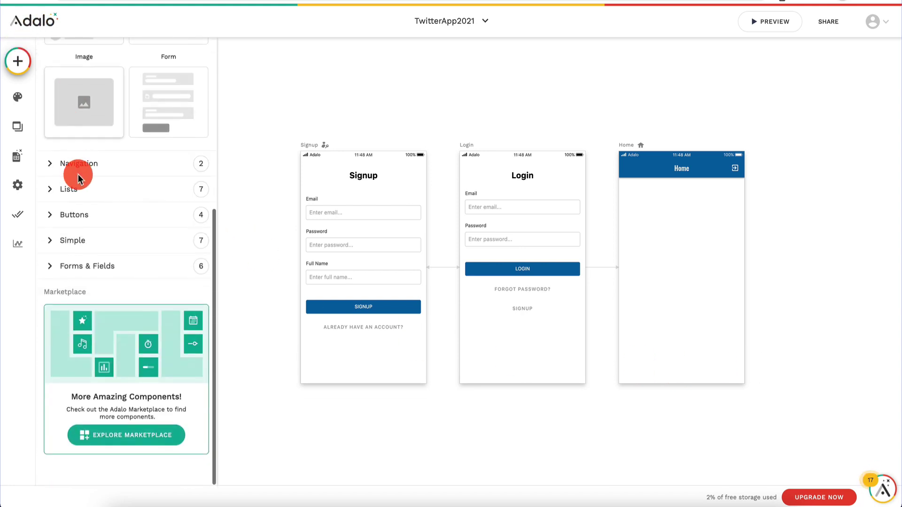
{"action": "left_click", "coordinate": [79, 179]}
{"action": "left_click", "coordinate": [89, 228]}
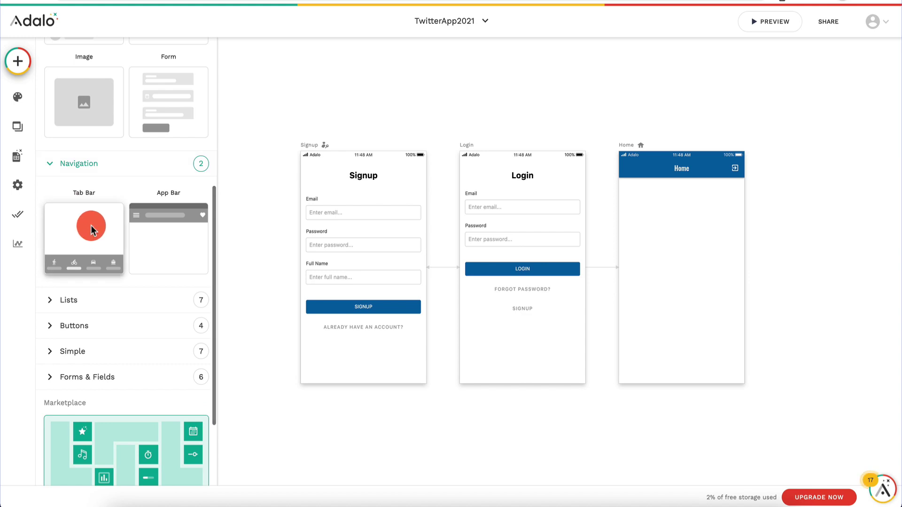
{"action": "left_click_drag", "start_coordinate": [92, 230], "coordinate": [706, 365]}
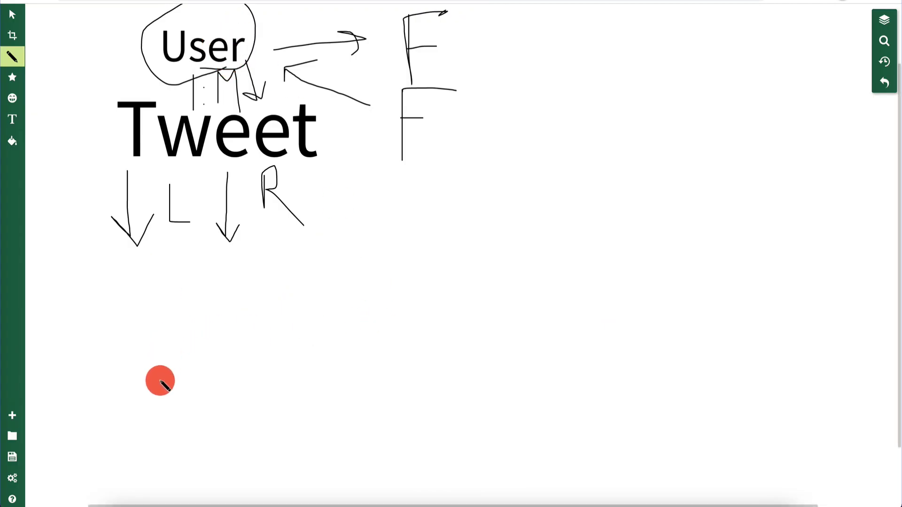
Step: Sketch 'Me' circled, with an arrow to followed users u2 and u3
{"action": "mouse_move", "coordinate": [161, 398]}
{"action": "left_mouse_down"}
{"action": "mouse_move", "coordinate": [181, 346]}
{"action": "mouse_move", "coordinate": [217, 372]}
{"action": "mouse_move", "coordinate": [255, 322]}
{"action": "mouse_move", "coordinate": [270, 369]}
{"action": "left_mouse_up"}
{"action": "mouse_move", "coordinate": [157, 417]}
{"action": "left_mouse_down"}
{"action": "mouse_move", "coordinate": [224, 276]}
{"action": "mouse_move", "coordinate": [148, 423]}
{"action": "left_mouse_up"}
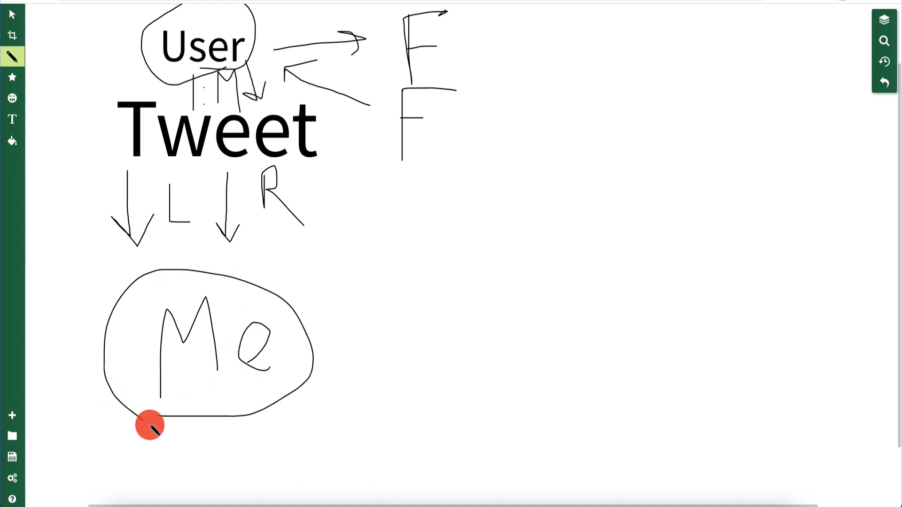
{"action": "mouse_move", "coordinate": [306, 336]}
{"action": "left_mouse_down"}
{"action": "mouse_move", "coordinate": [410, 305]}
{"action": "mouse_move", "coordinate": [415, 346]}
{"action": "left_mouse_up"}
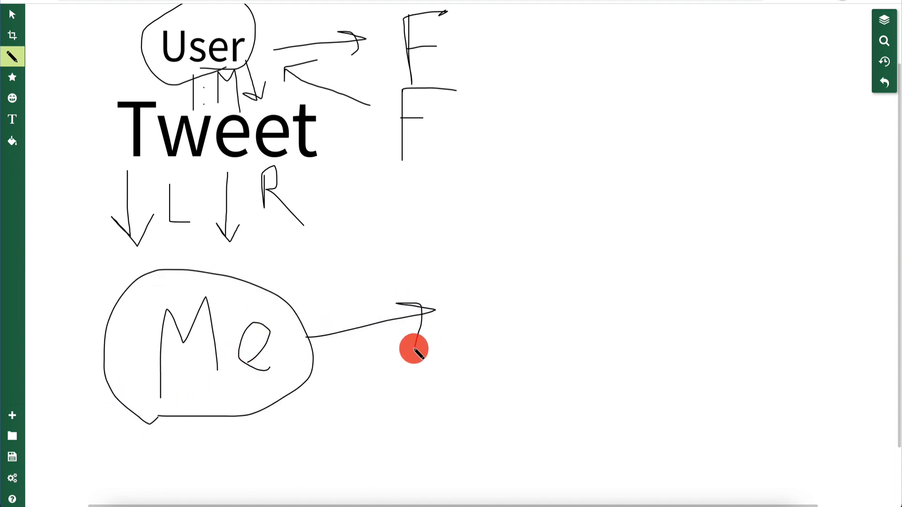
{"action": "mouse_move", "coordinate": [458, 225]}
{"action": "left_mouse_down"}
{"action": "mouse_move", "coordinate": [513, 235]}
{"action": "mouse_move", "coordinate": [536, 259]}
{"action": "left_mouse_up"}
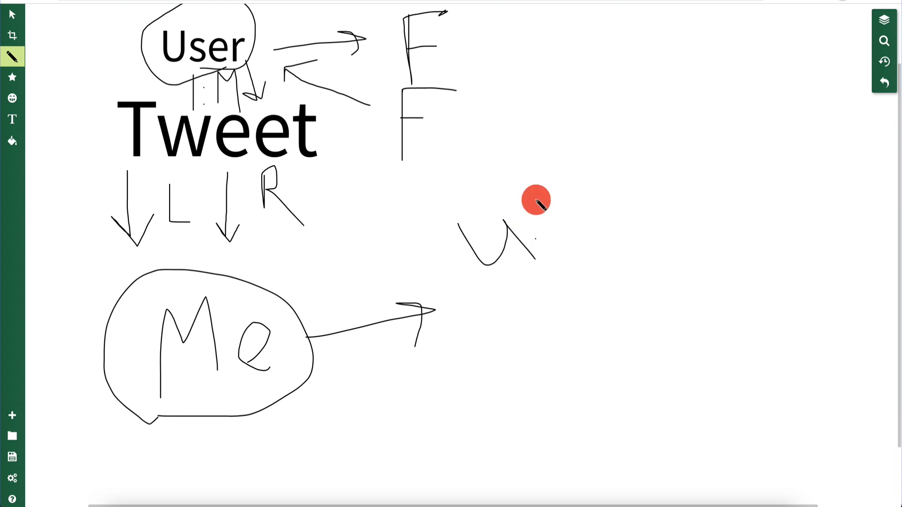
{"action": "mouse_move", "coordinate": [532, 195]}
{"action": "left_mouse_down"}
{"action": "mouse_move", "coordinate": [565, 260]}
{"action": "mouse_move", "coordinate": [599, 240]}
{"action": "left_mouse_up"}
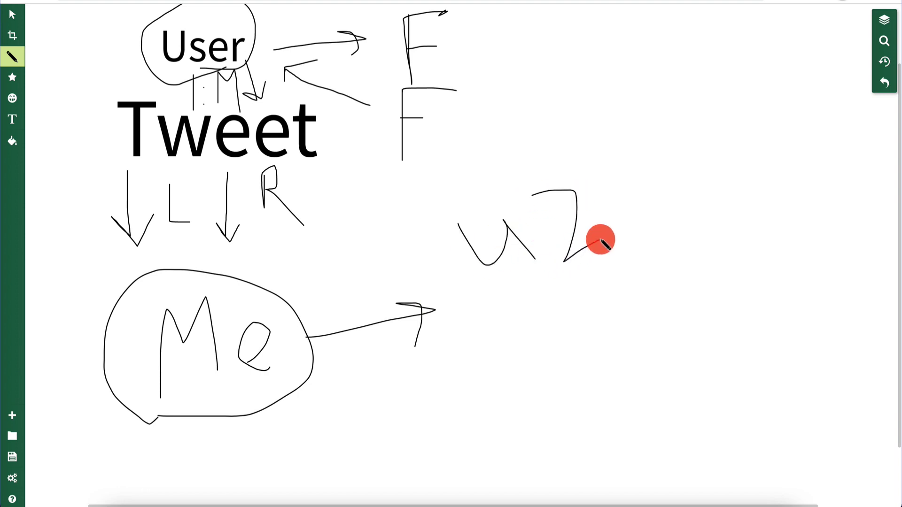
{"action": "mouse_move", "coordinate": [501, 323]}
{"action": "left_mouse_down"}
{"action": "mouse_move", "coordinate": [507, 367]}
{"action": "mouse_move", "coordinate": [551, 368]}
{"action": "left_mouse_up"}
{"action": "mouse_move", "coordinate": [553, 292]}
{"action": "left_mouse_down"}
{"action": "mouse_move", "coordinate": [589, 291]}
{"action": "mouse_move", "coordinate": [600, 333]}
{"action": "mouse_move", "coordinate": [576, 396]}
{"action": "left_mouse_up"}
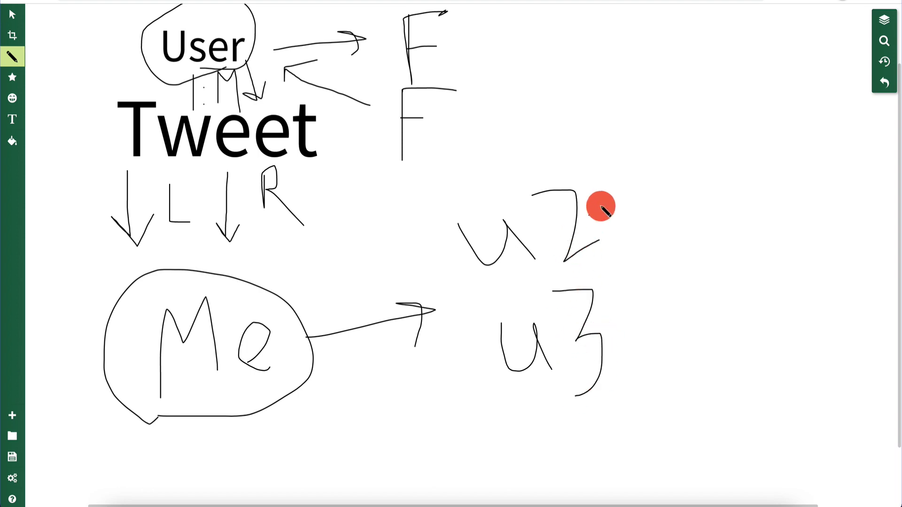
{"action": "mouse_move", "coordinate": [602, 204]}
{"action": "left_mouse_down"}
{"action": "mouse_move", "coordinate": [649, 181]}
{"action": "mouse_move", "coordinate": [647, 196]}
{"action": "left_mouse_up"}
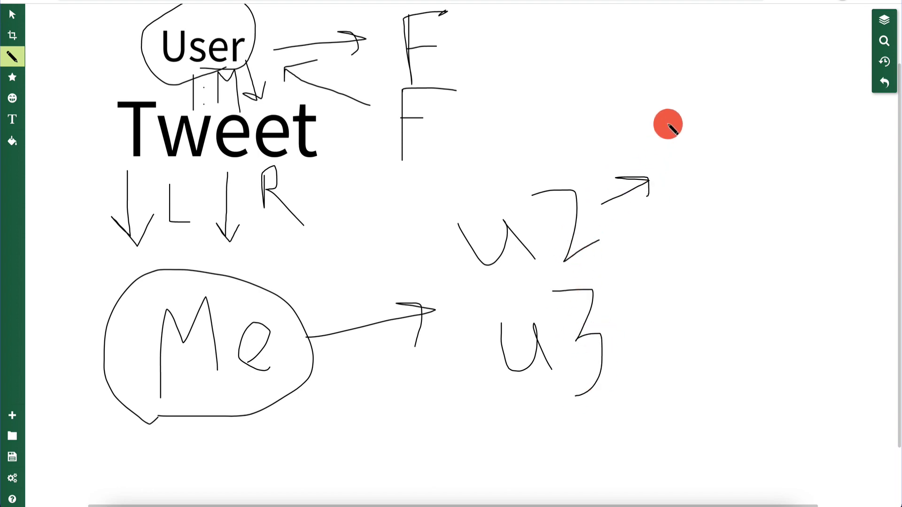
{"action": "mouse_move", "coordinate": [669, 125]}
{"action": "left_mouse_down"}
{"action": "mouse_move", "coordinate": [682, 155]}
{"action": "mouse_move", "coordinate": [683, 116]}
{"action": "mouse_move", "coordinate": [707, 163]}
{"action": "left_mouse_up"}
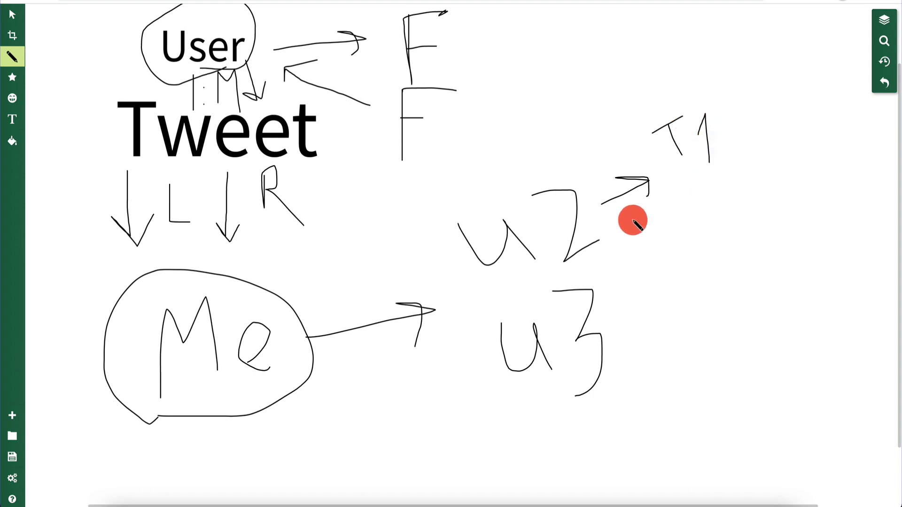
Step: Draw arrows from u2 to T2 and u3 to T1, loop the tweets, and return to Adalo
{"action": "mouse_move", "coordinate": [634, 220]}
{"action": "left_mouse_down"}
{"action": "mouse_move", "coordinate": [674, 220]}
{"action": "mouse_move", "coordinate": [662, 227]}
{"action": "mouse_move", "coordinate": [695, 238]}
{"action": "left_mouse_up"}
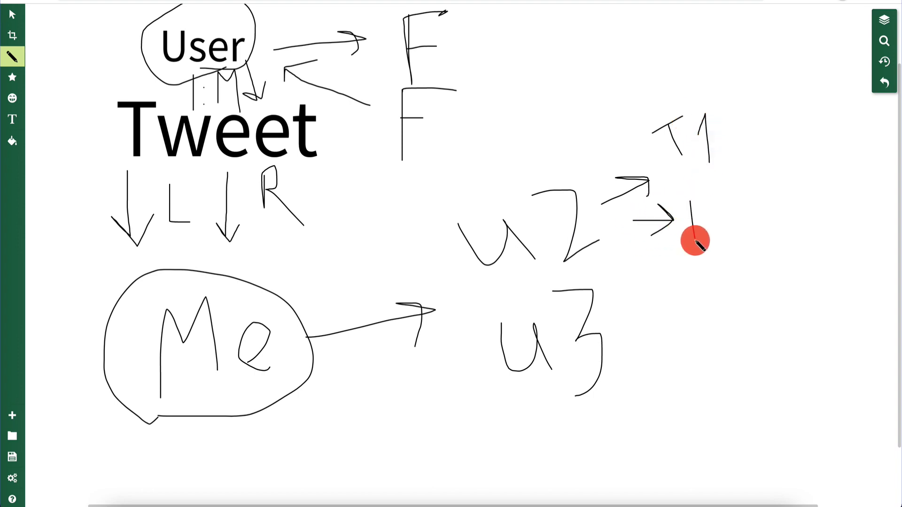
{"action": "left_click_drag", "start_coordinate": [675, 203], "coordinate": [712, 203]}
{"action": "mouse_move", "coordinate": [715, 194]}
{"action": "left_mouse_down"}
{"action": "mouse_move", "coordinate": [735, 196]}
{"action": "mouse_move", "coordinate": [742, 243]}
{"action": "left_mouse_up"}
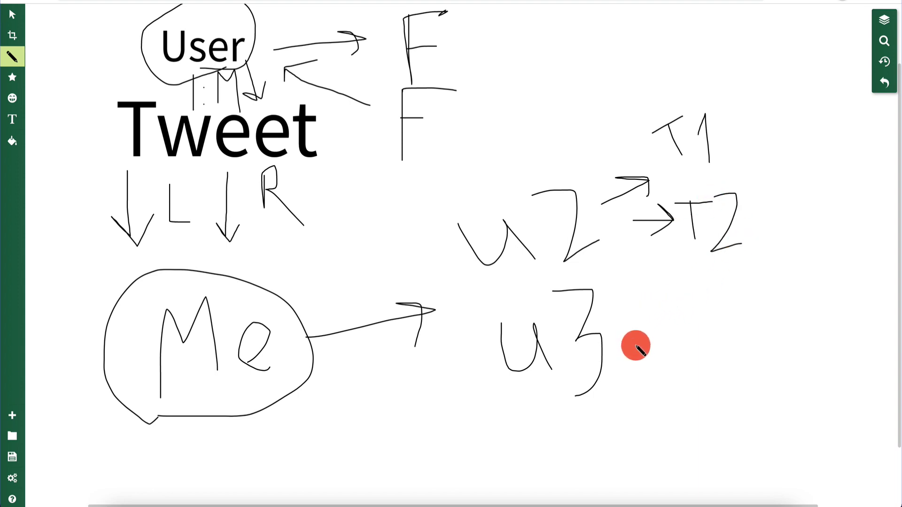
{"action": "left_click_drag", "start_coordinate": [636, 346], "coordinate": [695, 345]}
{"action": "mouse_move", "coordinate": [657, 322]}
{"action": "left_mouse_down"}
{"action": "mouse_move", "coordinate": [700, 345]}
{"action": "mouse_move", "coordinate": [660, 376]}
{"action": "left_mouse_up"}
{"action": "left_click_drag", "start_coordinate": [725, 316], "coordinate": [726, 367]}
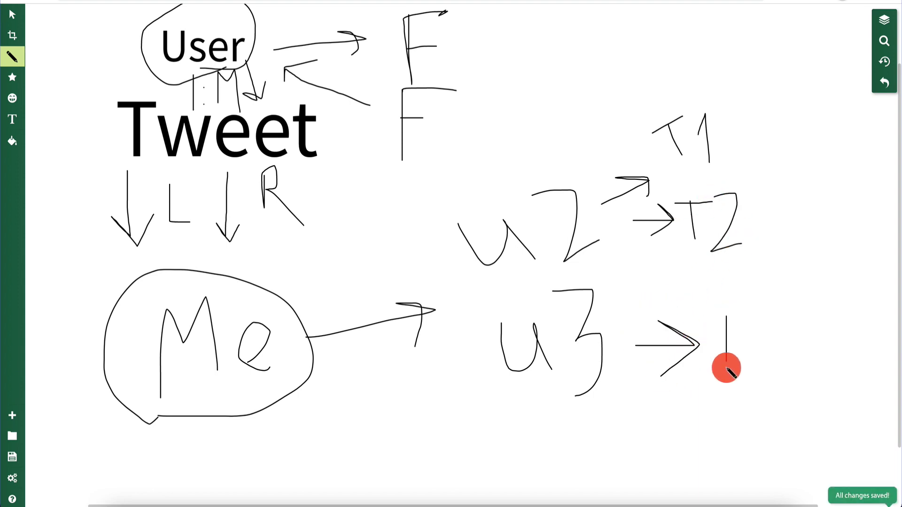
{"action": "mouse_move", "coordinate": [711, 319]}
{"action": "left_mouse_down"}
{"action": "mouse_move", "coordinate": [757, 319]}
{"action": "mouse_move", "coordinate": [765, 385]}
{"action": "left_mouse_up"}
{"action": "left_click_drag", "start_coordinate": [750, 386], "coordinate": [789, 385]}
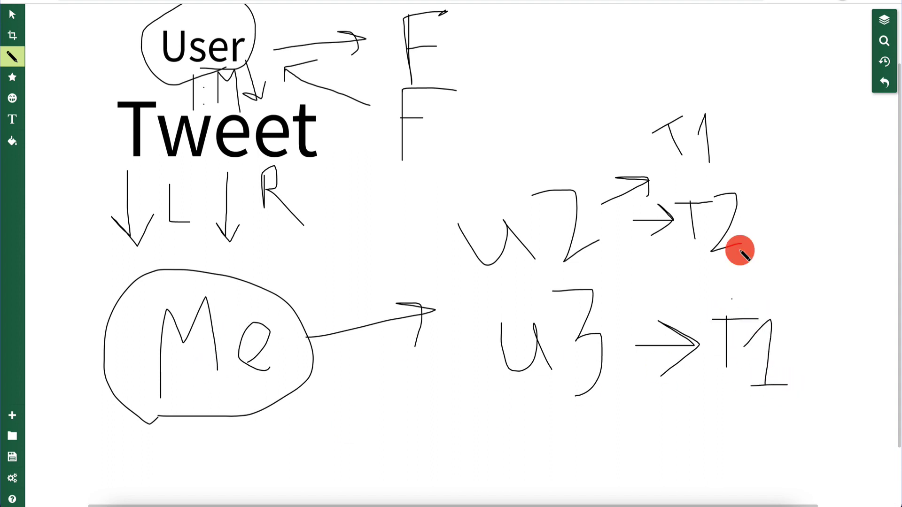
{"action": "mouse_move", "coordinate": [695, 83]}
{"action": "left_mouse_down"}
{"action": "mouse_move", "coordinate": [649, 130]}
{"action": "mouse_move", "coordinate": [646, 247]}
{"action": "mouse_move", "coordinate": [769, 450]}
{"action": "mouse_move", "coordinate": [789, 221]}
{"action": "mouse_move", "coordinate": [716, 75]}
{"action": "mouse_move", "coordinate": [680, 88]}
{"action": "left_mouse_up"}
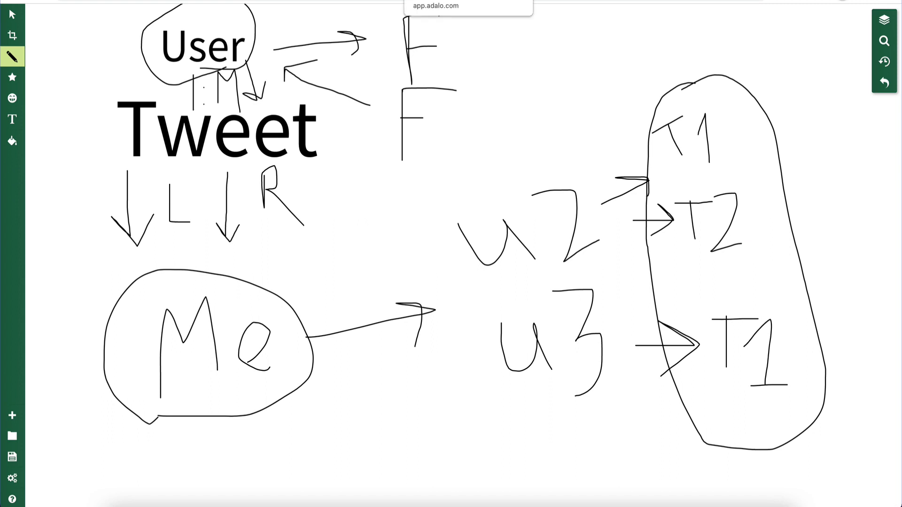
{"action": "left_click", "coordinate": [450, 0]}
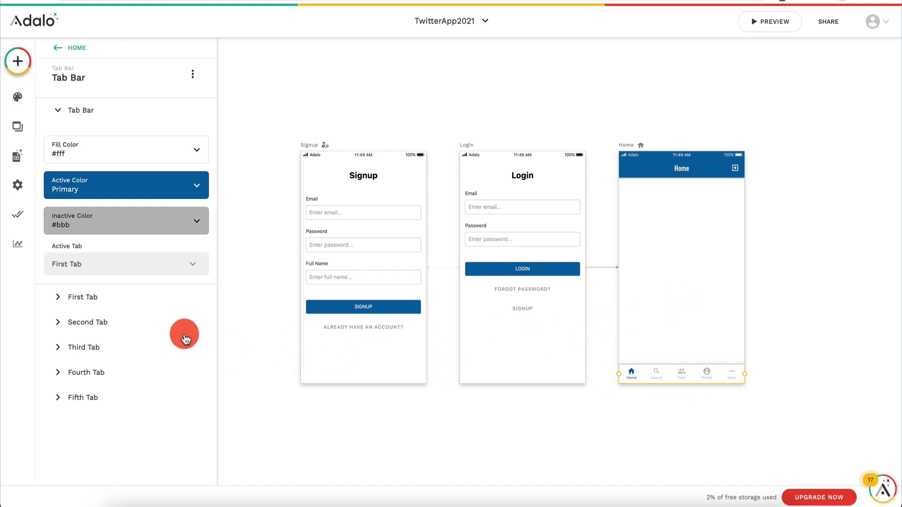
Step: Change the Home, Search and Team tab labels to Tweets, Following and Followers
{"action": "left_click", "coordinate": [94, 297]}
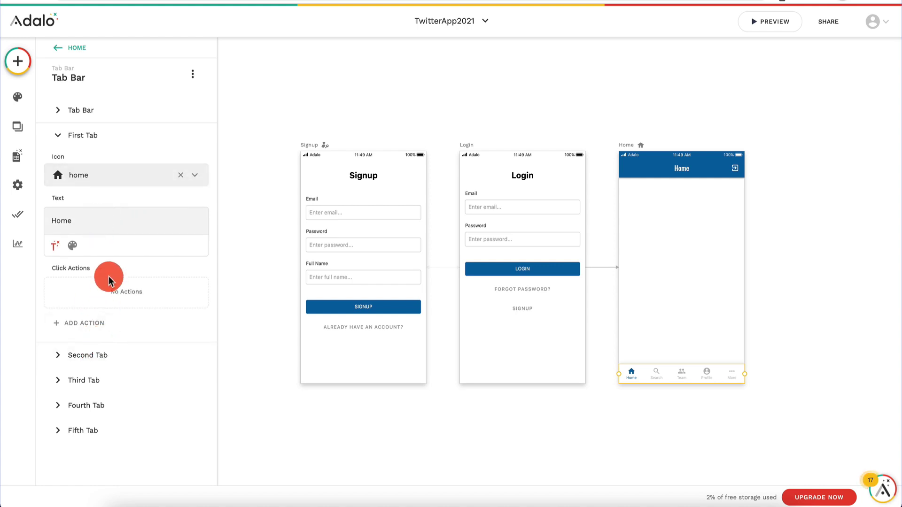
{"action": "left_click", "coordinate": [135, 219]}
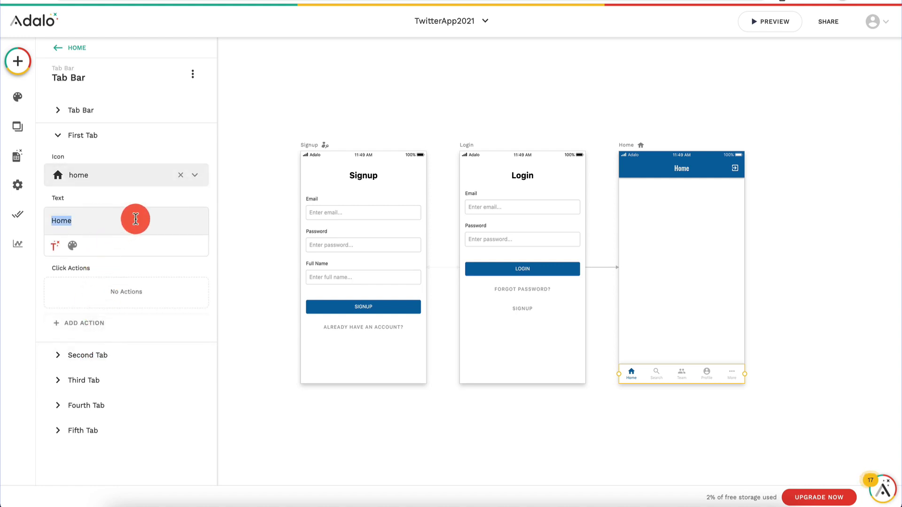
{"action": "type", "text": "Tweets"}
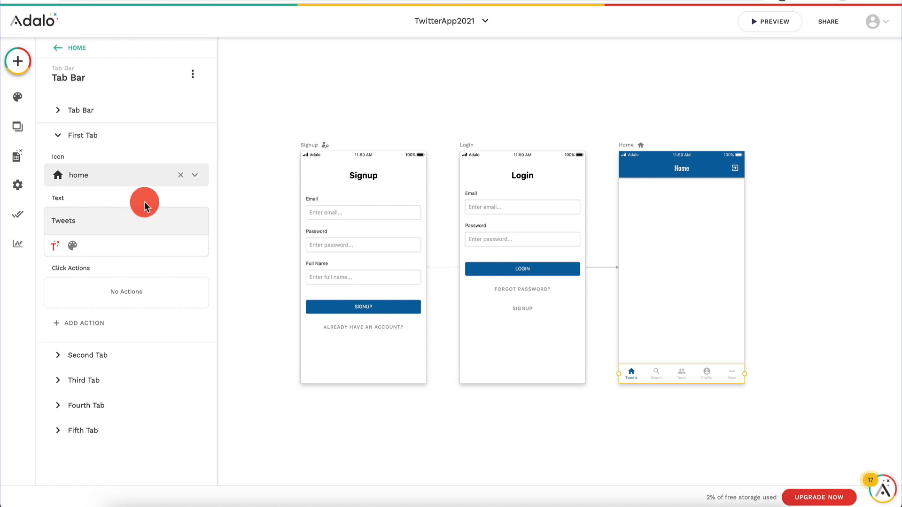
{"action": "left_click", "coordinate": [104, 355]}
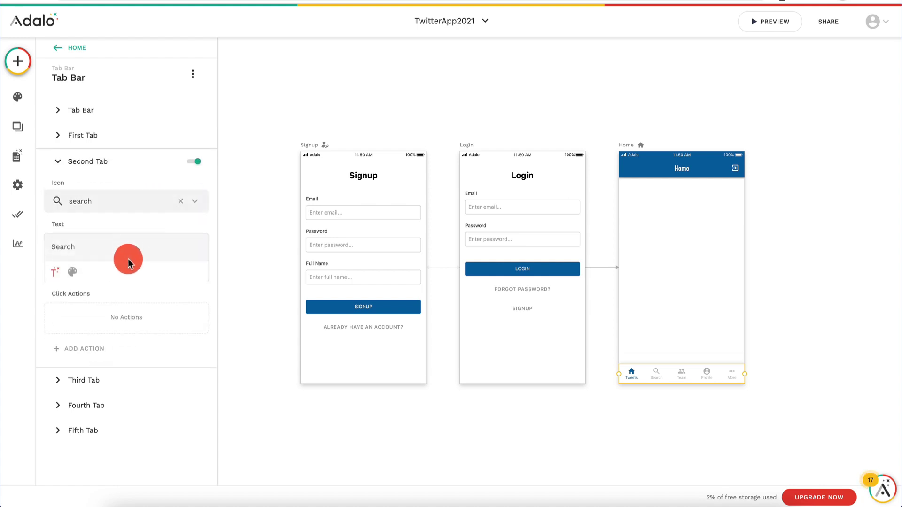
{"action": "left_click", "coordinate": [137, 246]}
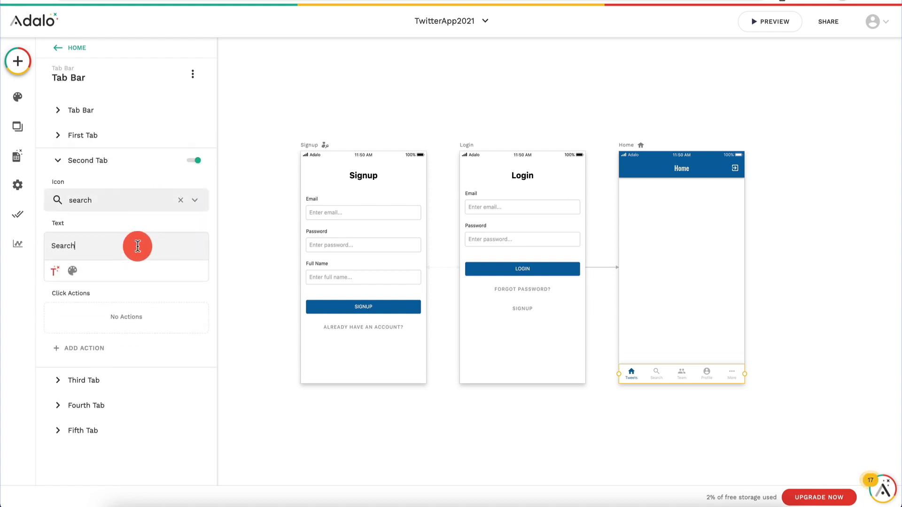
{"action": "double_click", "coordinate": [138, 246]}
{"action": "type", "text": "Following"}
{"action": "left_click", "coordinate": [109, 379]}
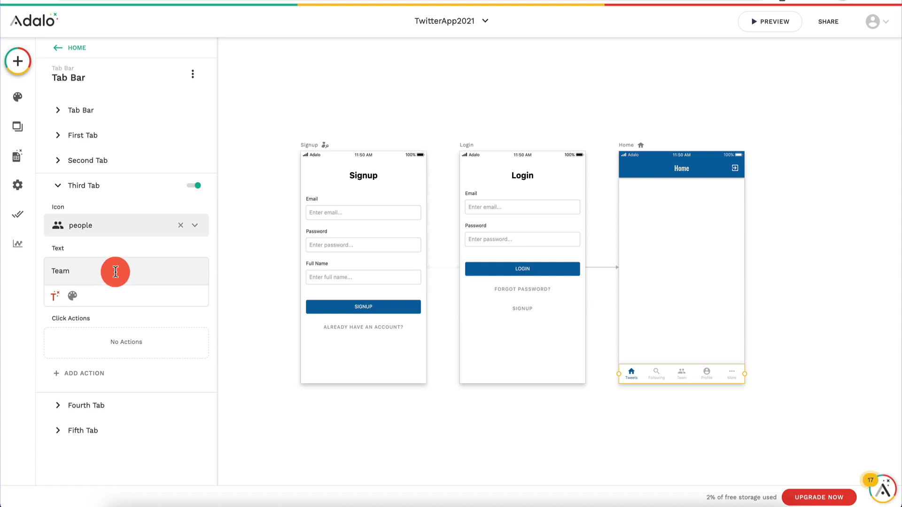
{"action": "double_click", "coordinate": [115, 276]}
{"action": "type", "text": "FOllowers"}
Step: Give the second tab the outlined people icon
{"action": "left_click", "coordinate": [113, 161]}
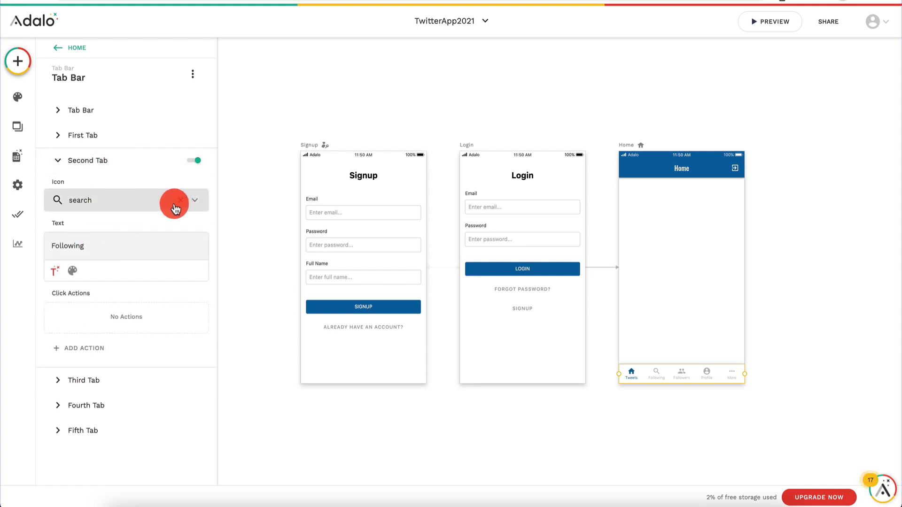
{"action": "left_click", "coordinate": [190, 203]}
{"action": "left_click", "coordinate": [129, 230]}
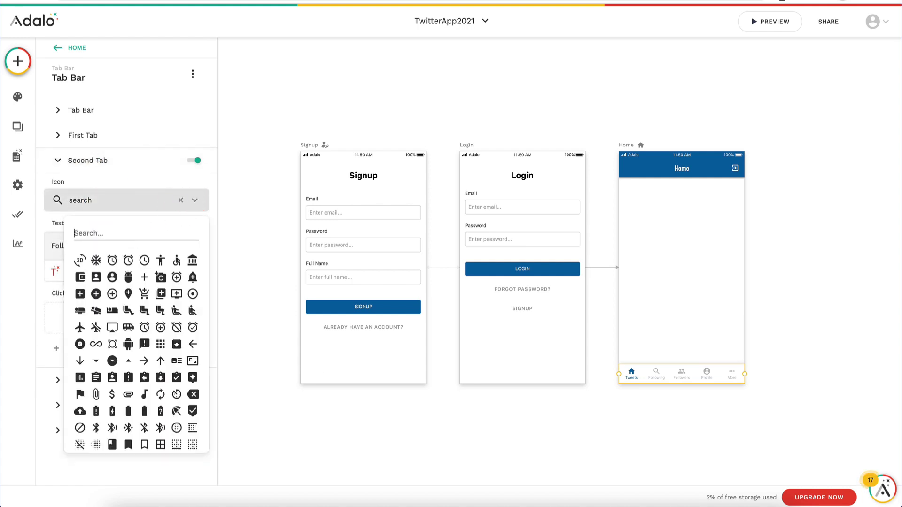
{"action": "type", "text": "peop"}
{"action": "left_click", "coordinate": [95, 260]}
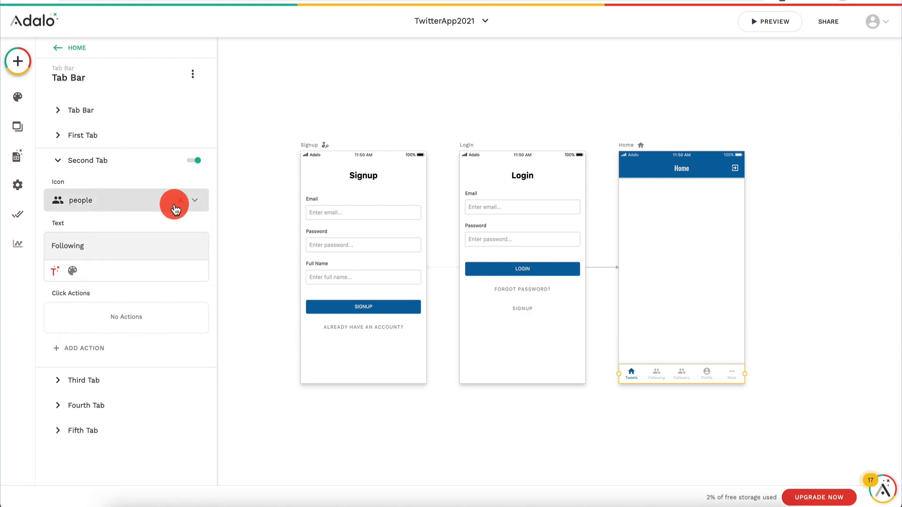
{"action": "left_click", "coordinate": [195, 201]}
{"action": "type", "text": "peop"}
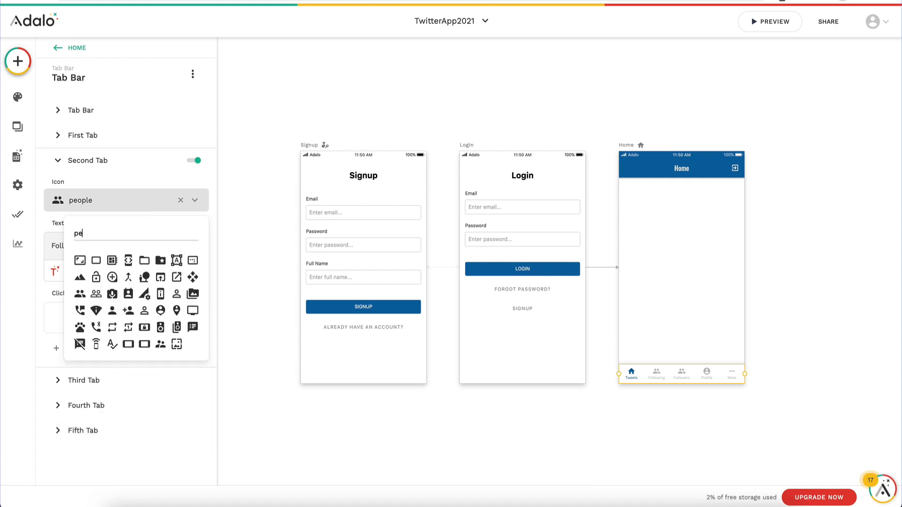
{"action": "left_click", "coordinate": [112, 260]}
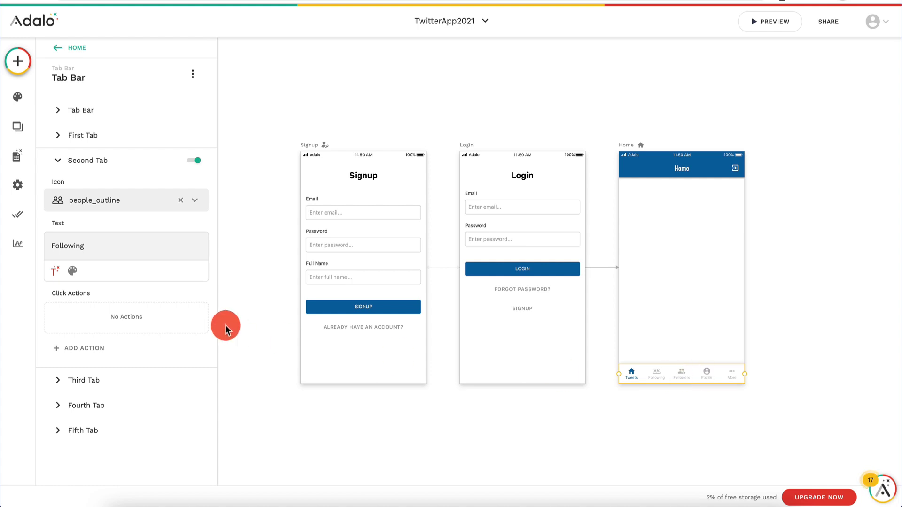
Step: Turn off the fourth and fifth tabs
{"action": "left_click", "coordinate": [126, 405]}
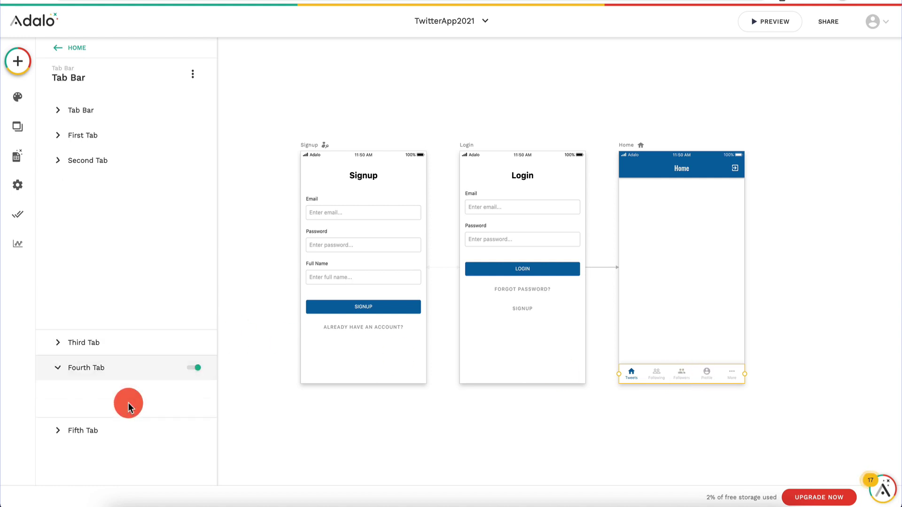
{"action": "left_click", "coordinate": [192, 210]}
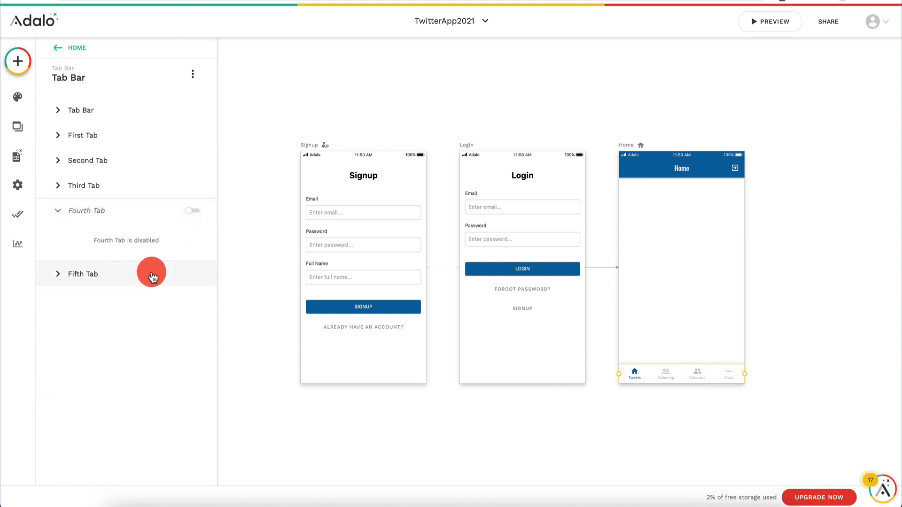
{"action": "left_click", "coordinate": [153, 277]}
{"action": "left_click", "coordinate": [192, 236]}
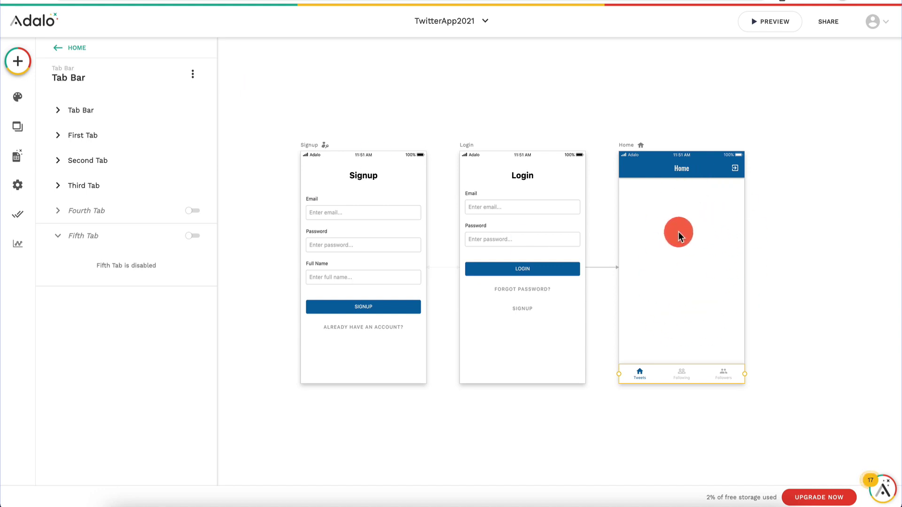
Step: Add the first and second users to the third user's Following and save the record
{"action": "left_click", "coordinate": [21, 160]}
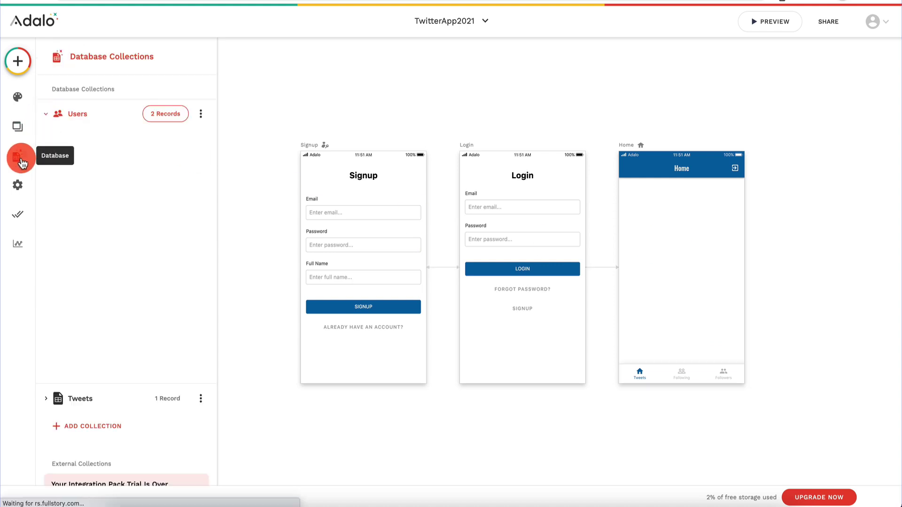
{"action": "left_click", "coordinate": [167, 115]}
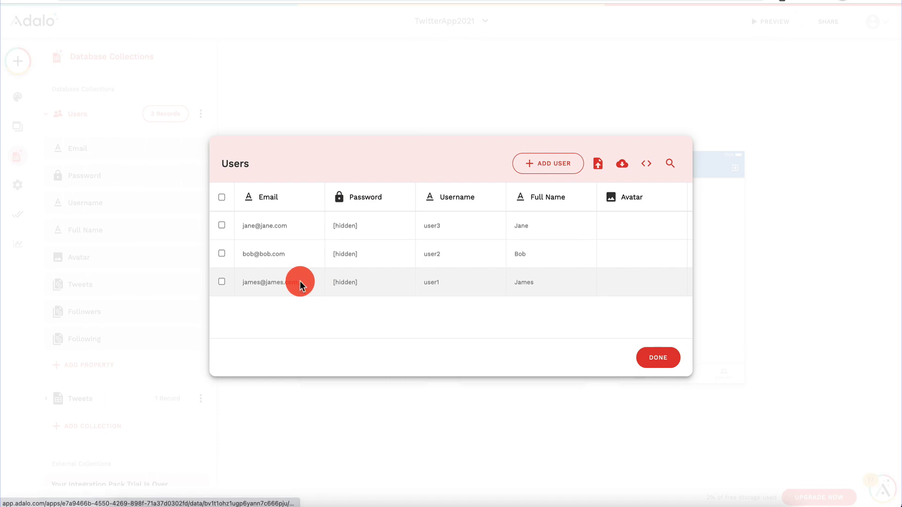
{"action": "left_click", "coordinate": [299, 282]}
{"action": "scroll", "coordinate": [420, 403], "scroll_direction": "down", "scroll_amount": 2}
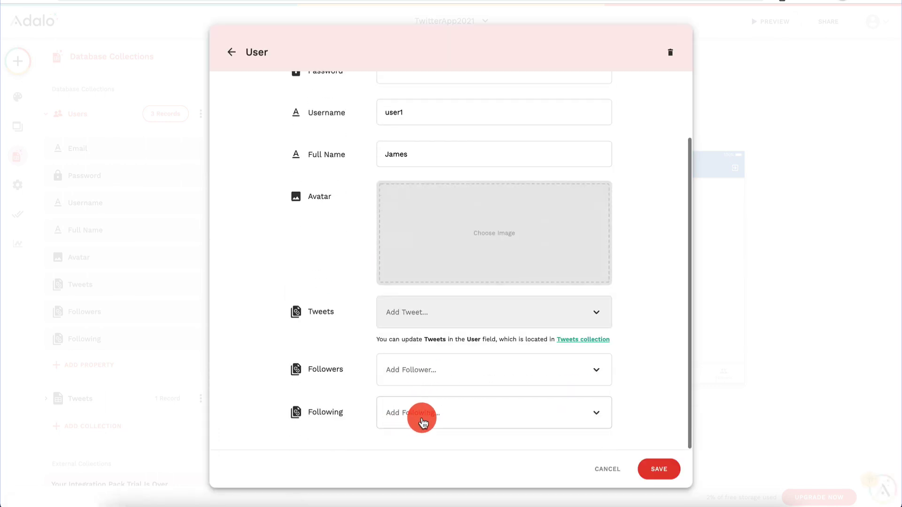
{"action": "left_click", "coordinate": [421, 423]}
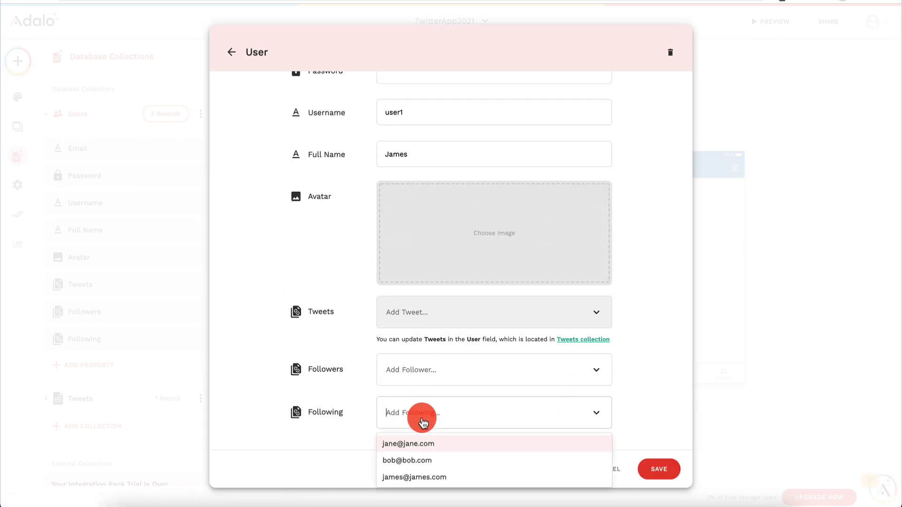
{"action": "left_click", "coordinate": [424, 463]}
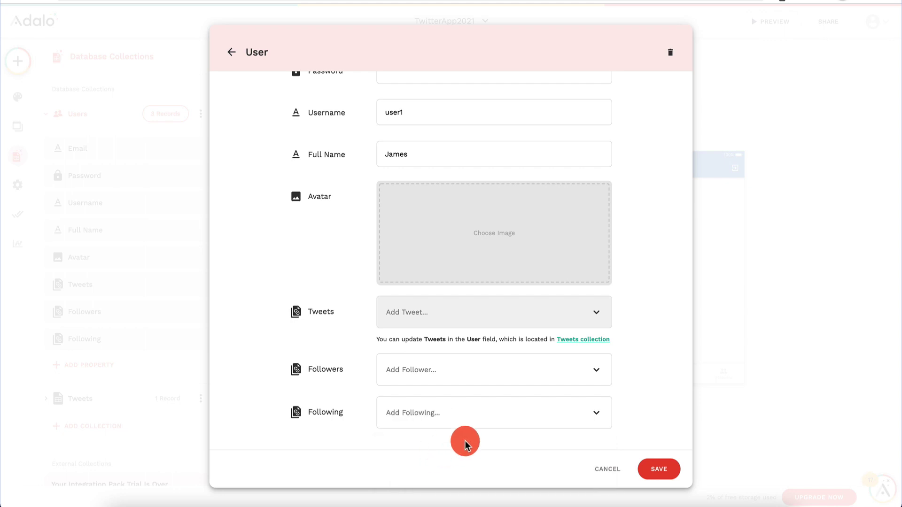
{"action": "left_click", "coordinate": [478, 413]}
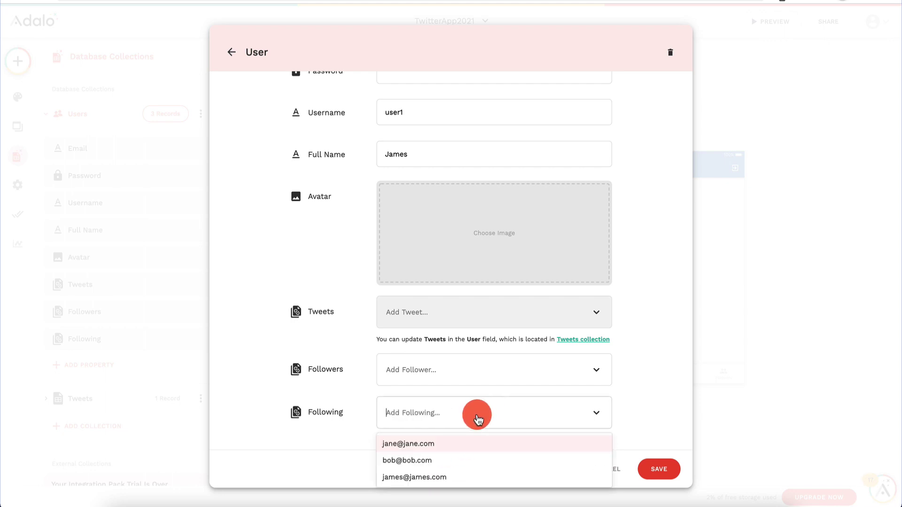
{"action": "left_click", "coordinate": [432, 460]}
{"action": "left_click", "coordinate": [539, 412]}
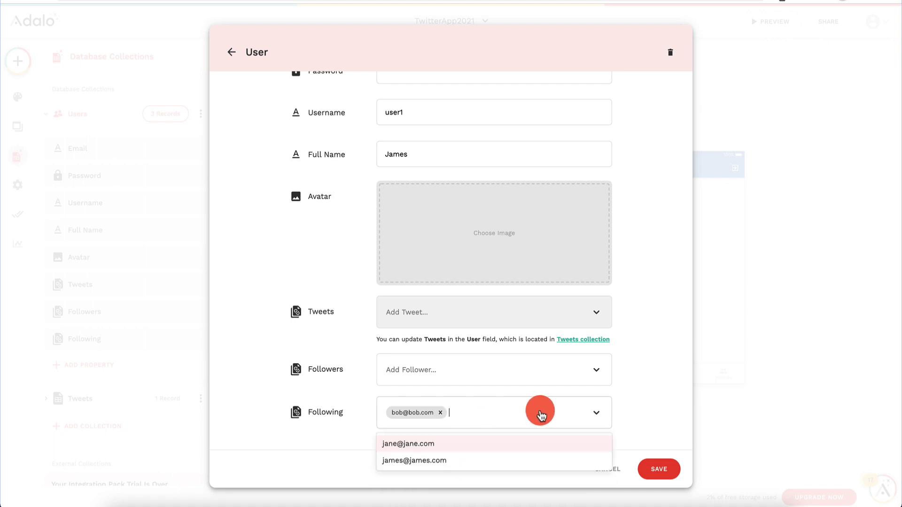
{"action": "left_click", "coordinate": [477, 443]}
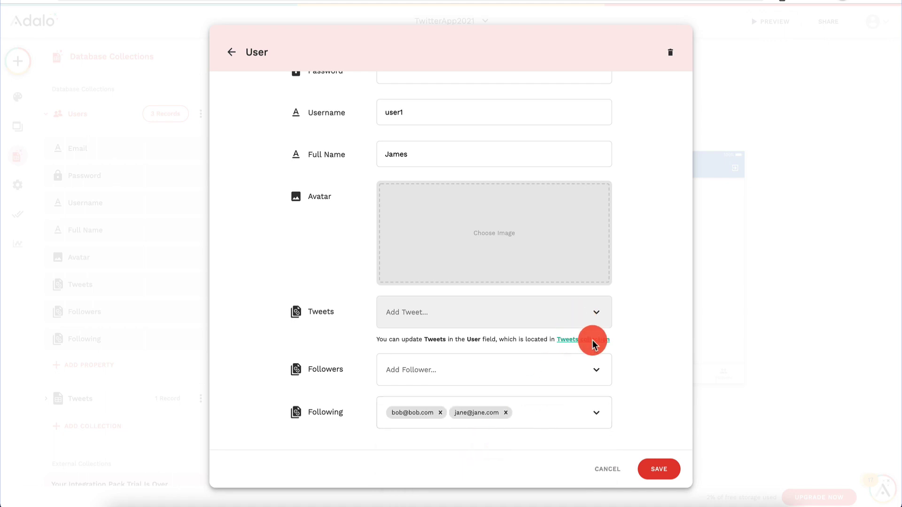
{"action": "left_click", "coordinate": [659, 468]}
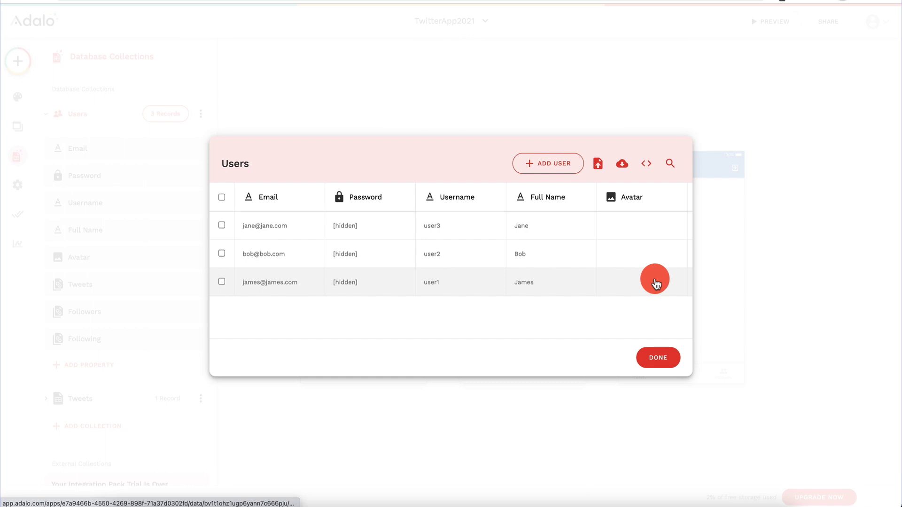
{"action": "left_click", "coordinate": [657, 357]}
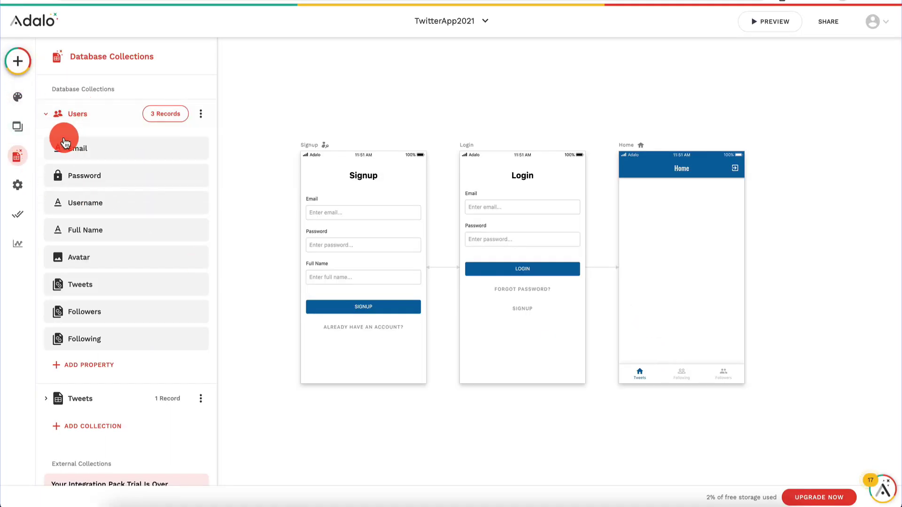
Step: Set the 'new tweet' record's User to the second sample user and save it
{"action": "left_click", "coordinate": [59, 115]}
{"action": "left_click", "coordinate": [90, 154]}
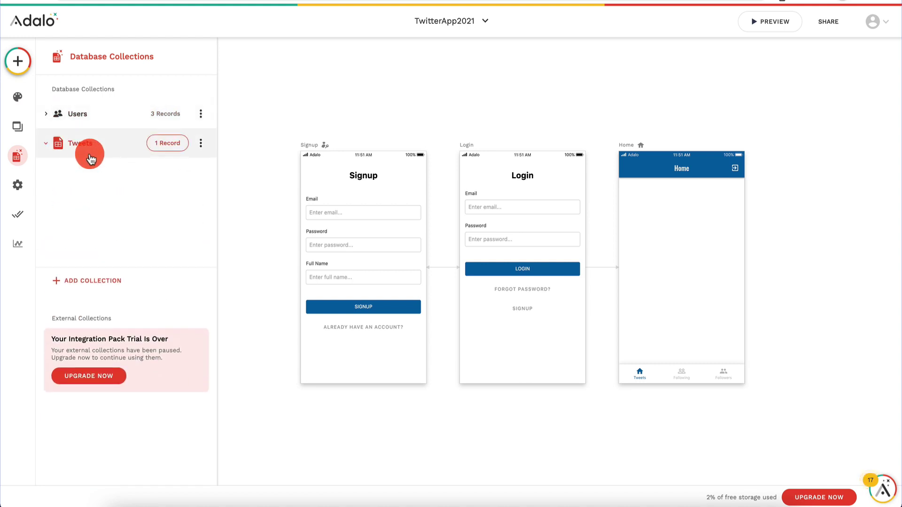
{"action": "left_click", "coordinate": [173, 143]}
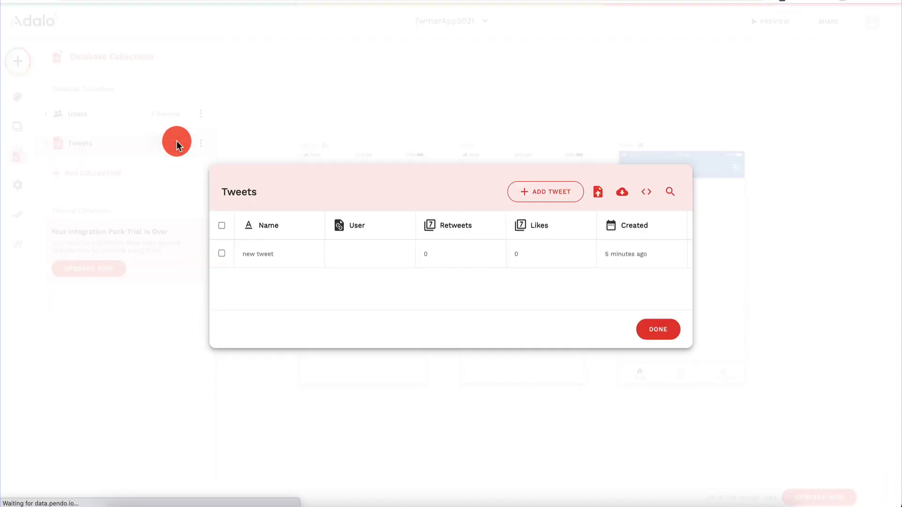
{"action": "left_click", "coordinate": [395, 256]}
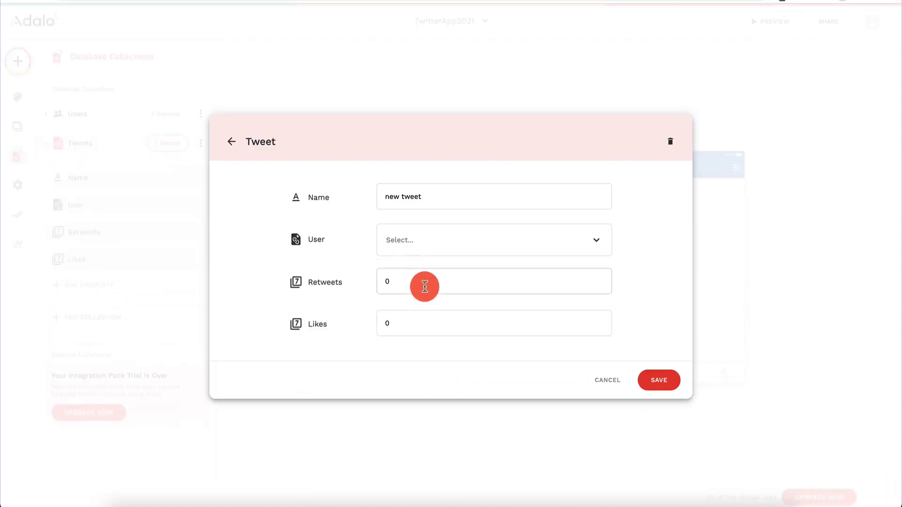
{"action": "left_click", "coordinate": [429, 240]}
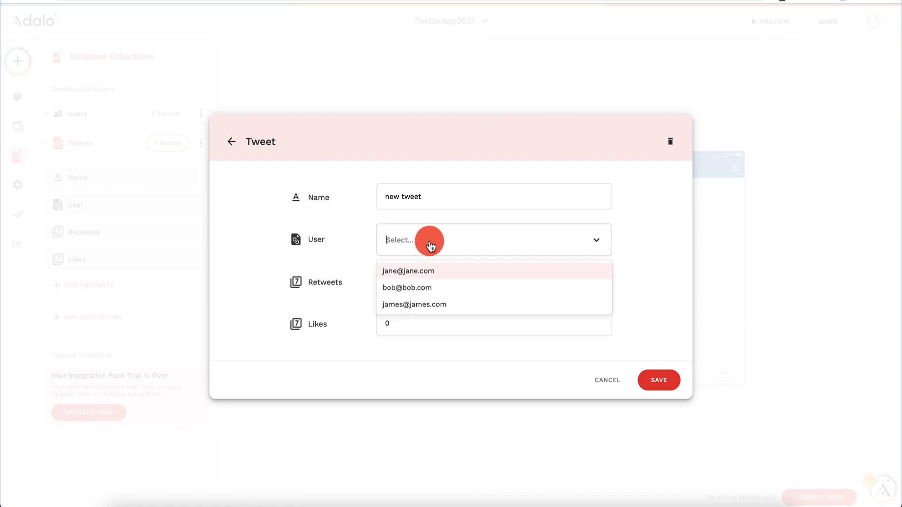
{"action": "left_click", "coordinate": [424, 289]}
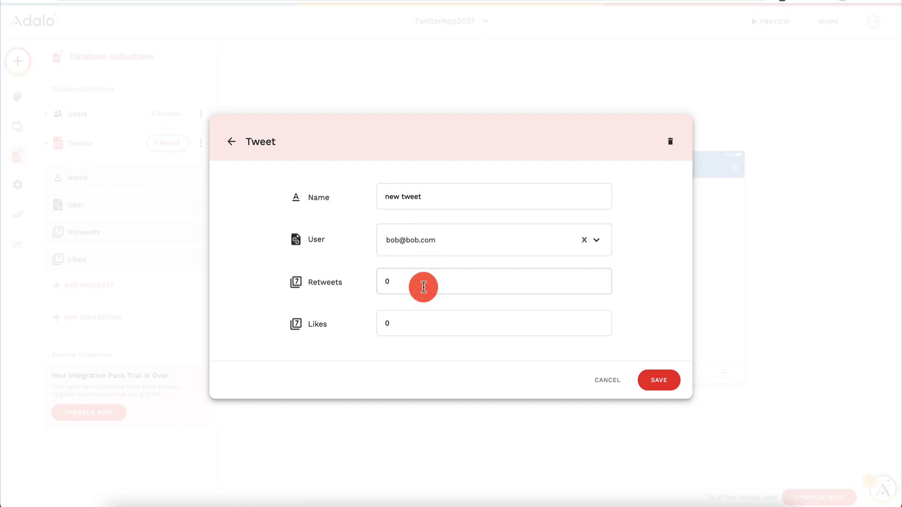
{"action": "left_click", "coordinate": [664, 382]}
{"action": "left_click", "coordinate": [661, 329]}
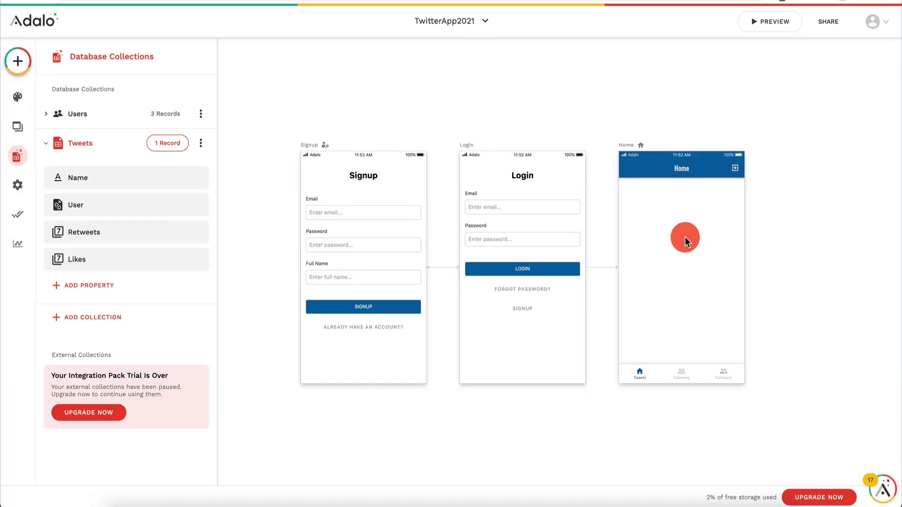
Step: Add a Simple List of Tweets filtered to Logged In User > Following > Tweets
{"action": "left_click", "coordinate": [18, 71]}
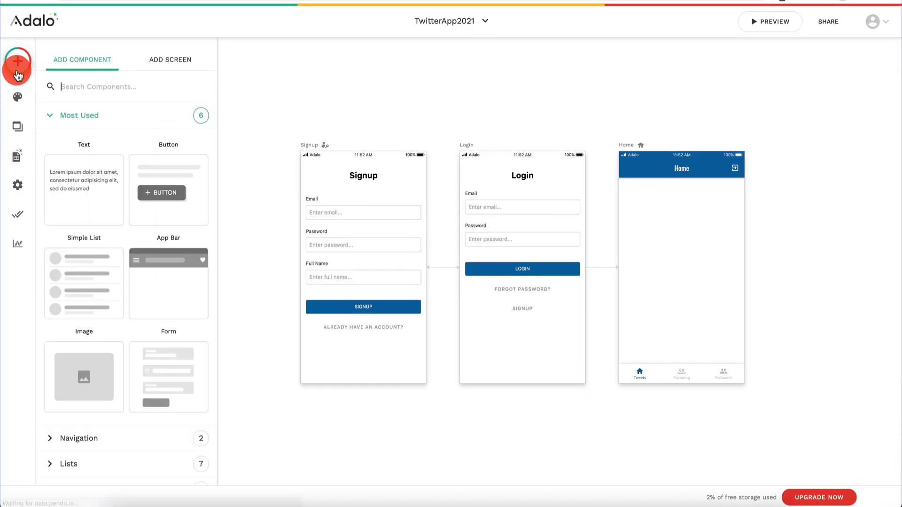
{"action": "left_click_drag", "start_coordinate": [87, 258], "coordinate": [664, 254]}
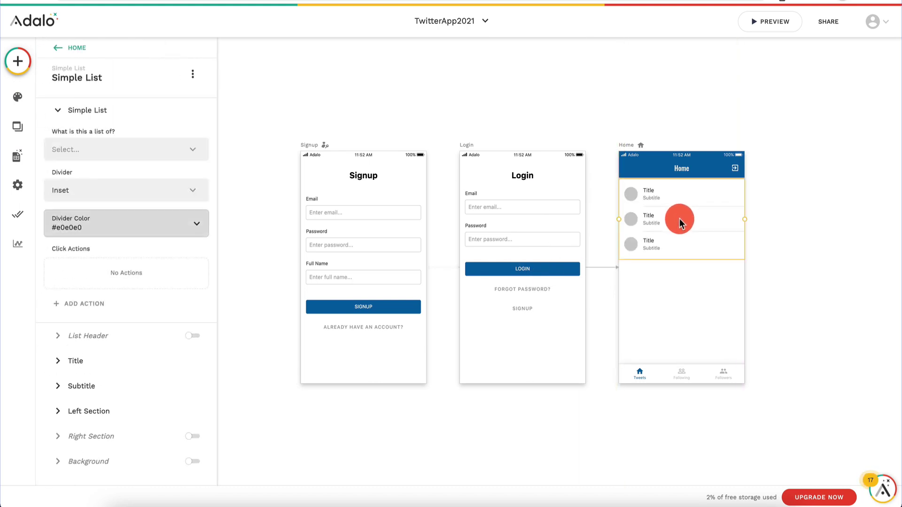
{"action": "left_click", "coordinate": [118, 148]}
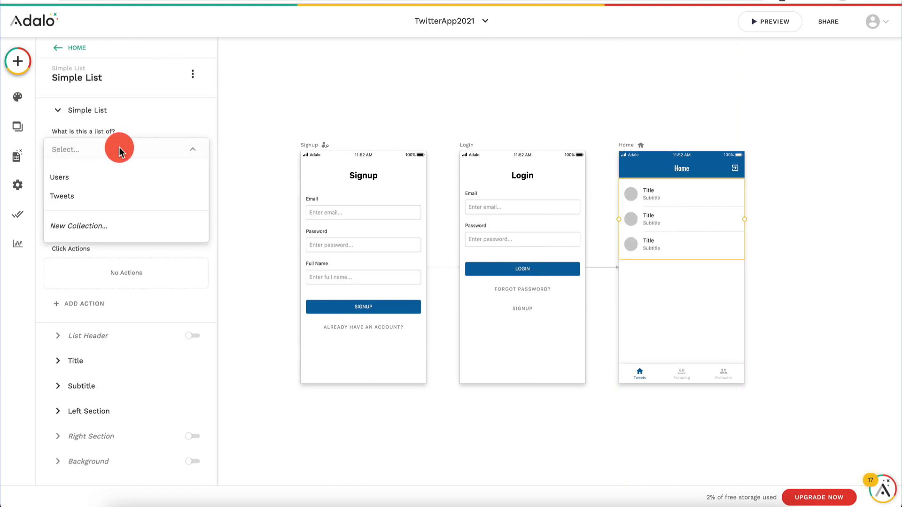
{"action": "left_click", "coordinate": [108, 197]}
{"action": "left_click", "coordinate": [105, 196]}
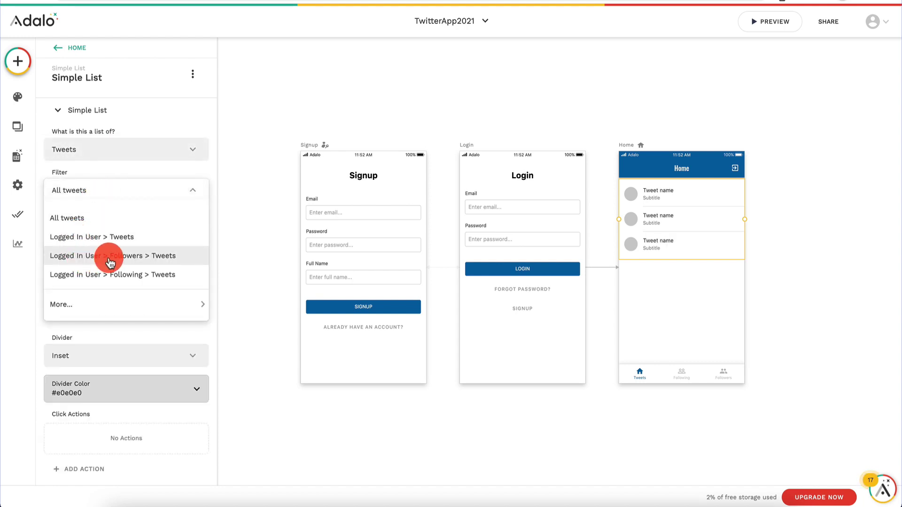
{"action": "left_click", "coordinate": [157, 277]}
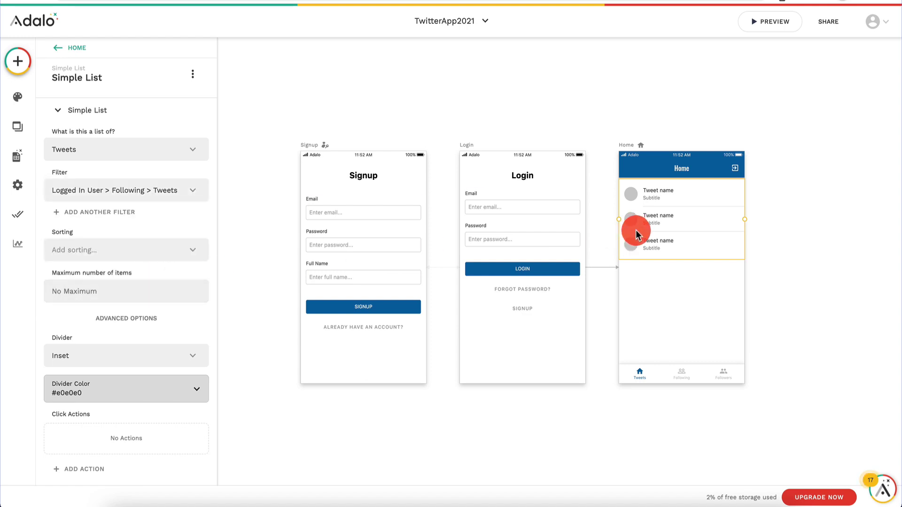
{"action": "scroll", "coordinate": [94, 291], "scroll_direction": "down", "scroll_amount": 4}
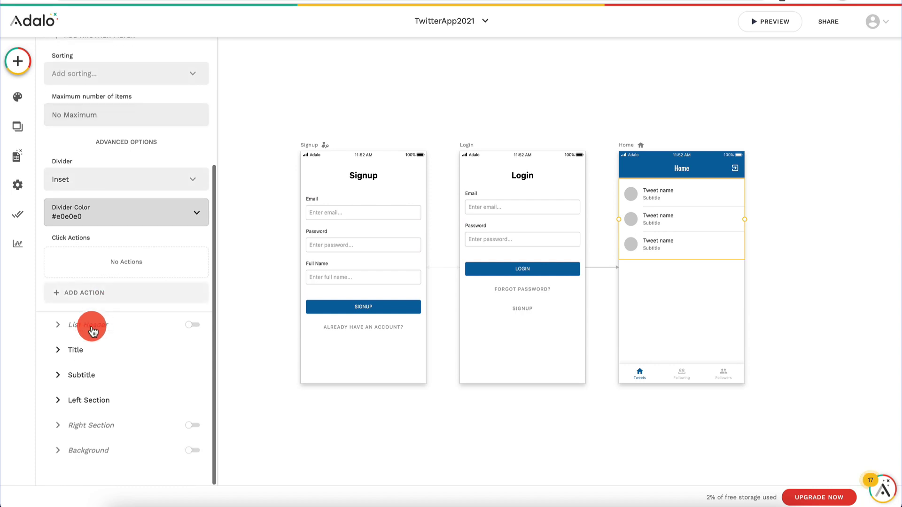
{"action": "left_click", "coordinate": [79, 348]}
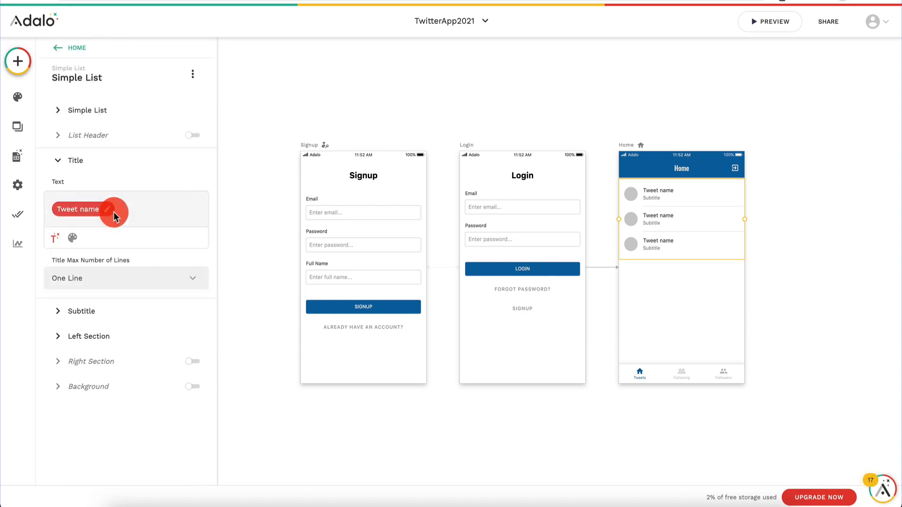
Step: Clear the list's placeholder subtitle text, trying and removing the created date
{"action": "left_click", "coordinate": [97, 315]}
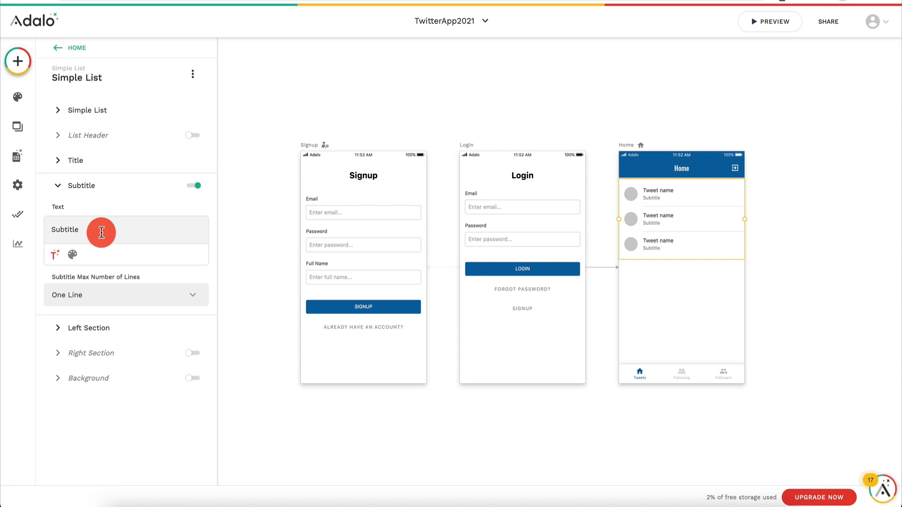
{"action": "key", "text": "ctrl+a"}
{"action": "key", "text": "BackSpace"}
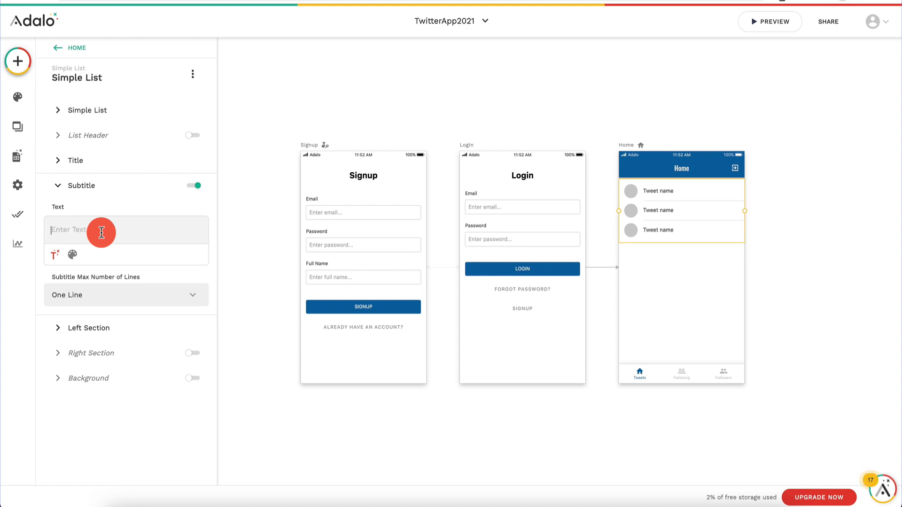
{"action": "left_click", "coordinate": [55, 254]}
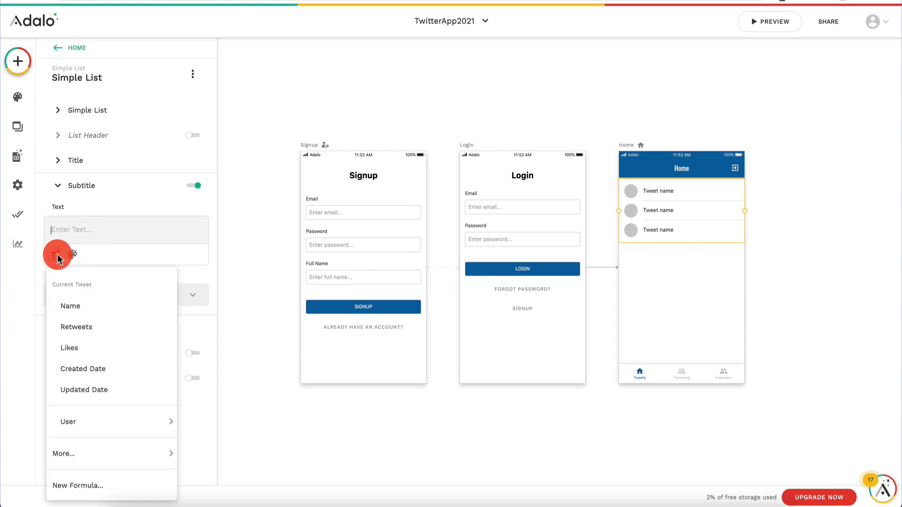
{"action": "left_click", "coordinate": [80, 368]}
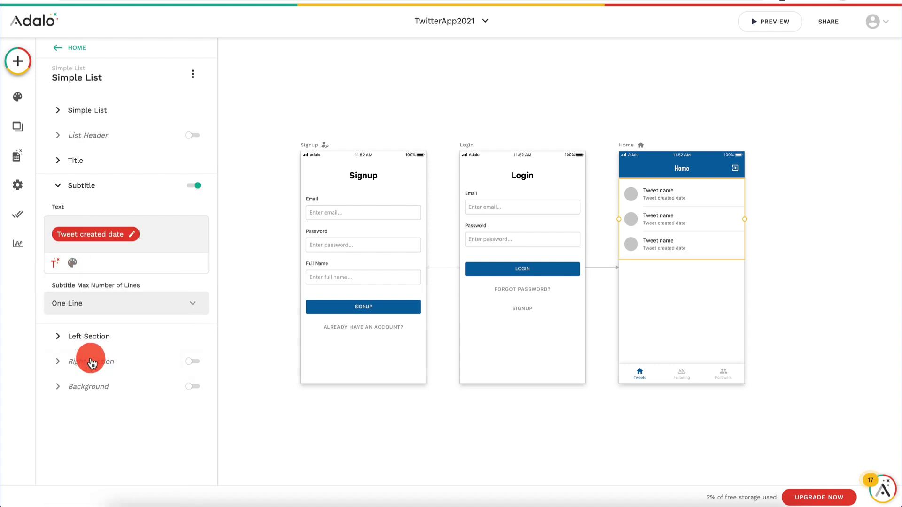
{"action": "key", "text": "BackSpace"}
Step: Build the subtitle from Tweet likes labelled L and Tweet retweets labelled R
{"action": "left_click", "coordinate": [55, 255]}
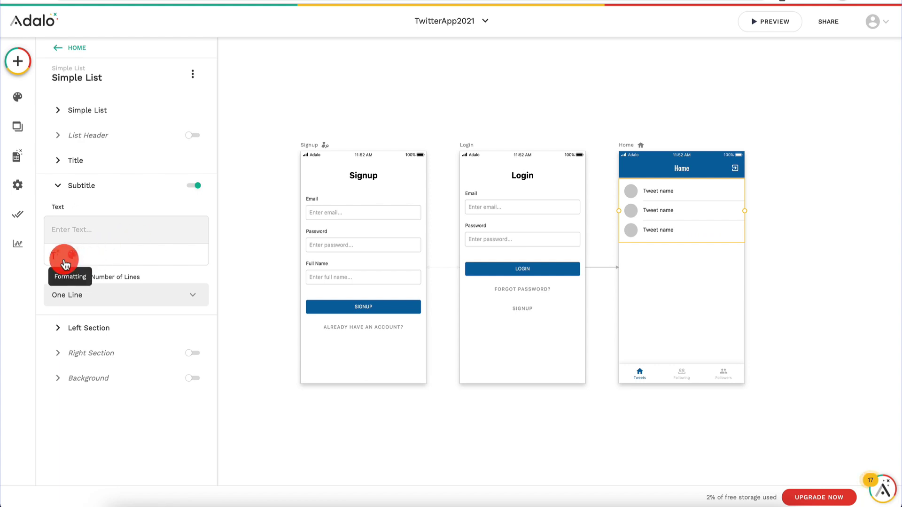
{"action": "left_click", "coordinate": [81, 352]}
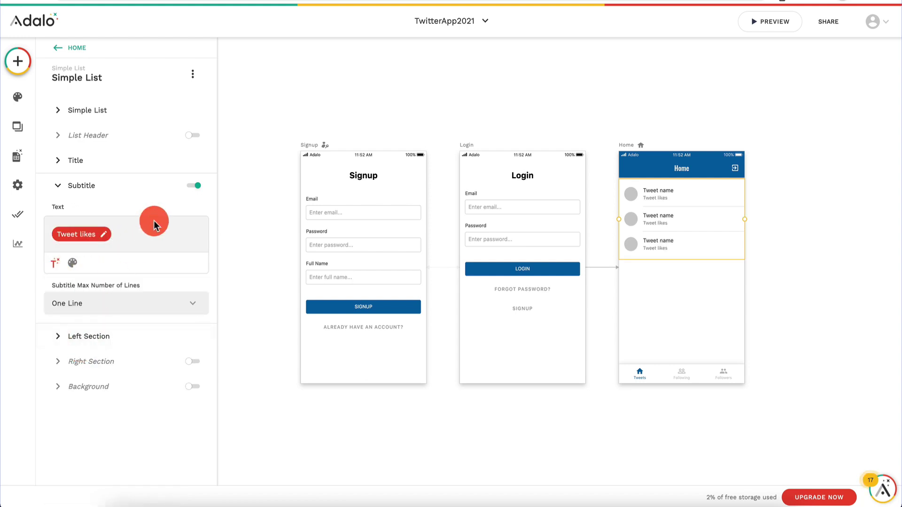
{"action": "type", "text": "Likes,"}
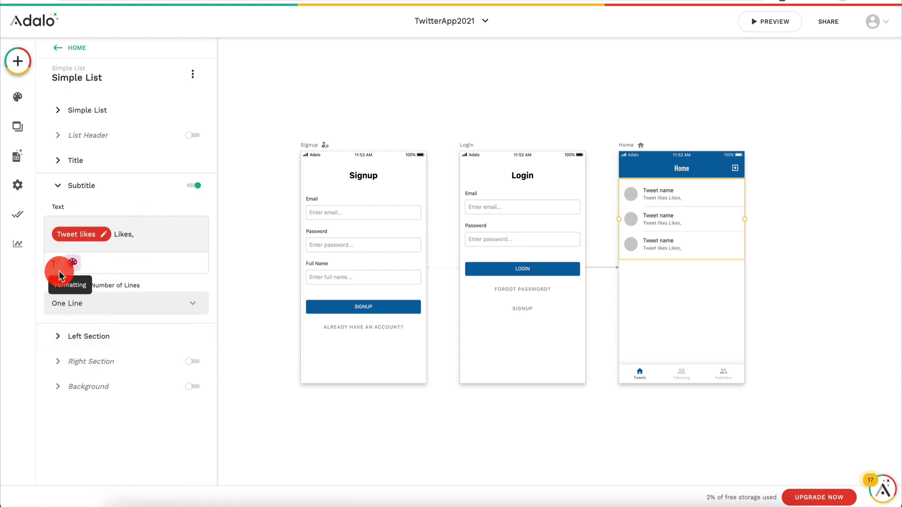
{"action": "left_click", "coordinate": [57, 269]}
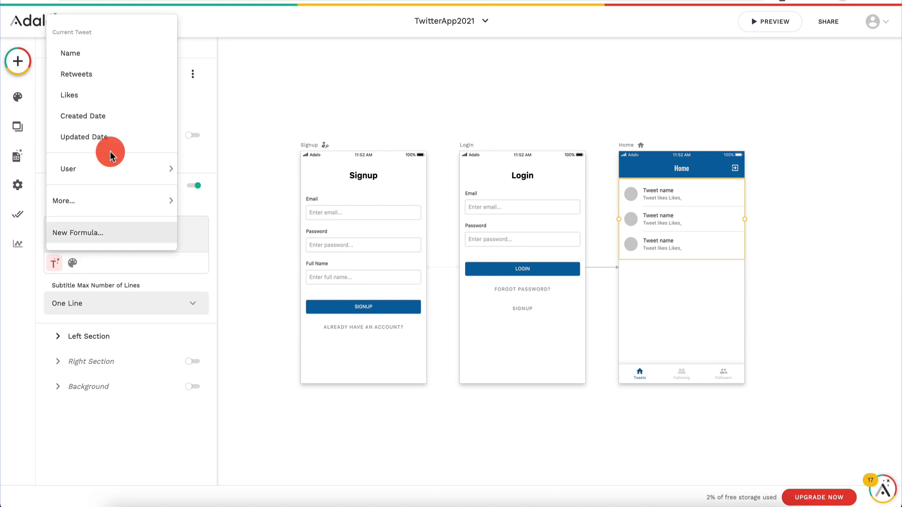
{"action": "left_click", "coordinate": [126, 75]}
{"action": "left_click", "coordinate": [170, 256]}
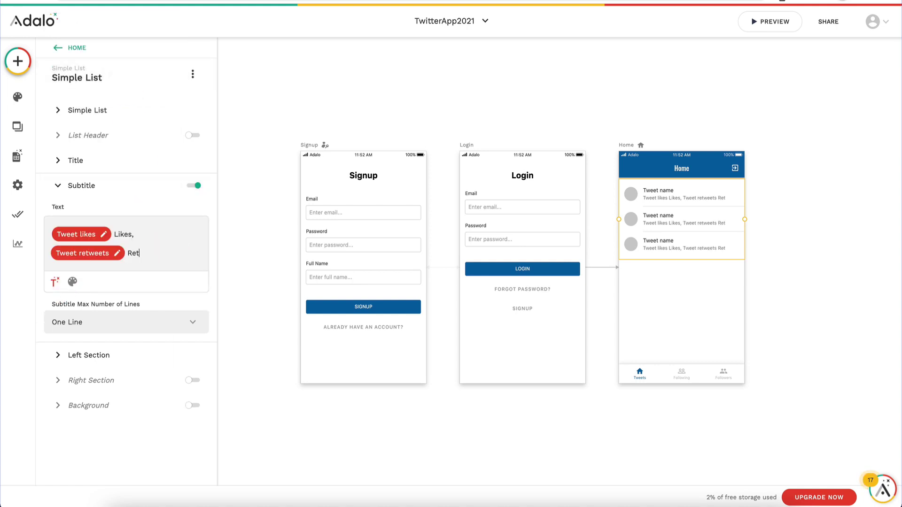
{"action": "left_click", "coordinate": [193, 219]}
{"action": "key", "text": "BackSpace"}
{"action": "key", "text": "BackSpace"}
{"action": "key", "text": "BackSpace"}
{"action": "key", "text": "BackSpace"}
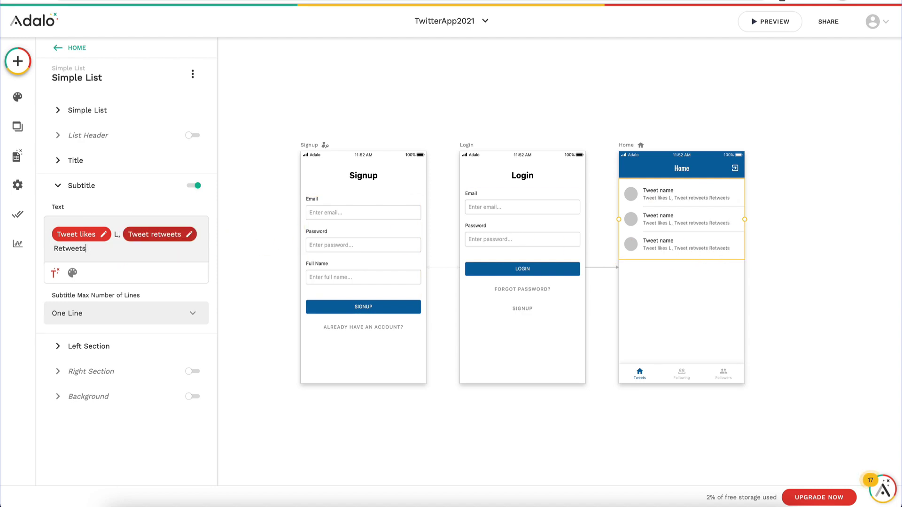
{"action": "key", "text": "BackSpace"}
{"action": "key", "text": "BackSpace"}
{"action": "key", "text": "BackSpace"}
Step: Reselect the tweet list and check its subtitle text
{"action": "left_click", "coordinate": [660, 99]}
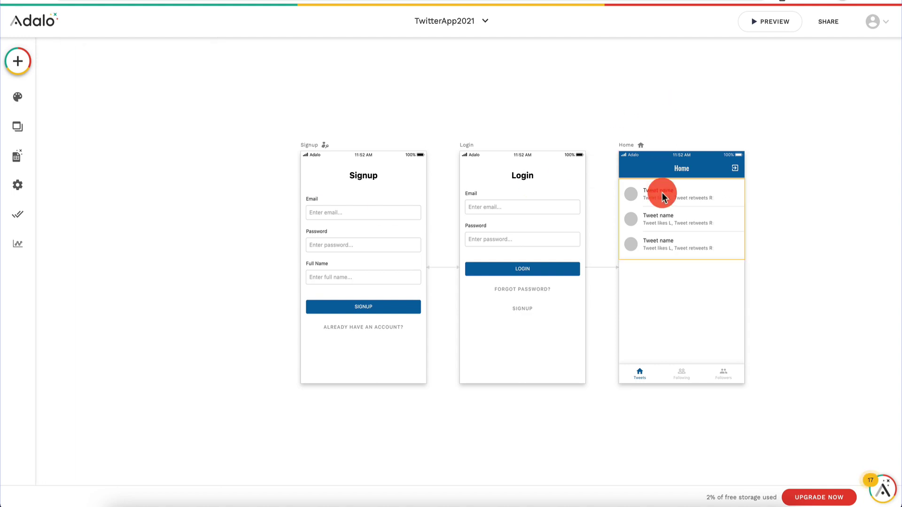
{"action": "left_click", "coordinate": [665, 196]}
{"action": "scroll", "coordinate": [155, 272], "scroll_direction": "down", "scroll_amount": 4}
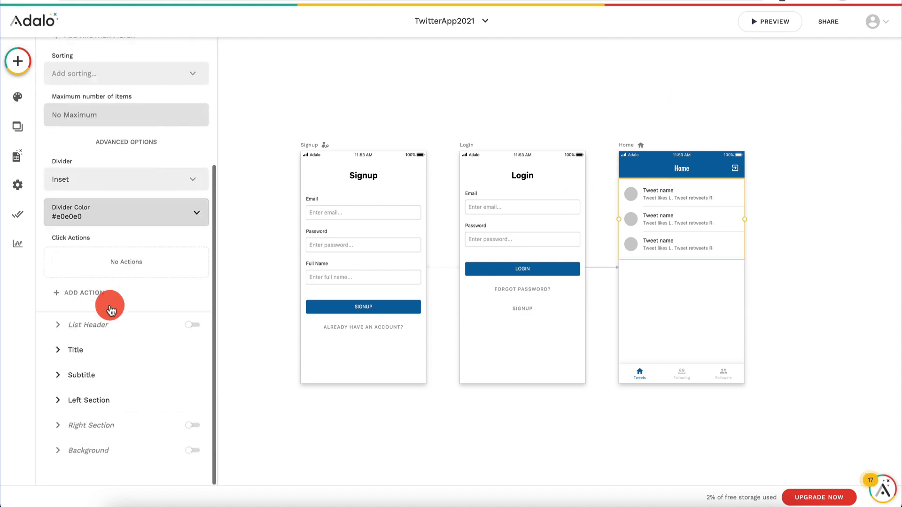
{"action": "left_click", "coordinate": [94, 373]}
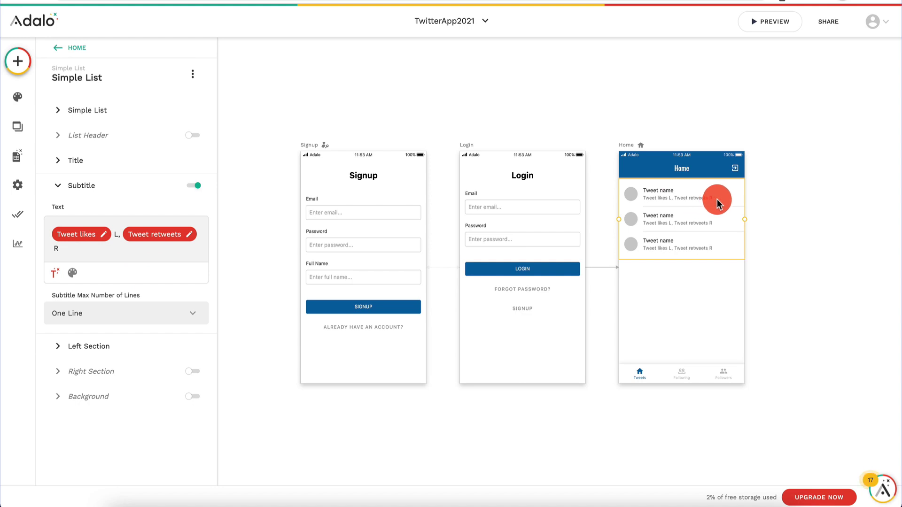
{"action": "left_click", "coordinate": [658, 119]}
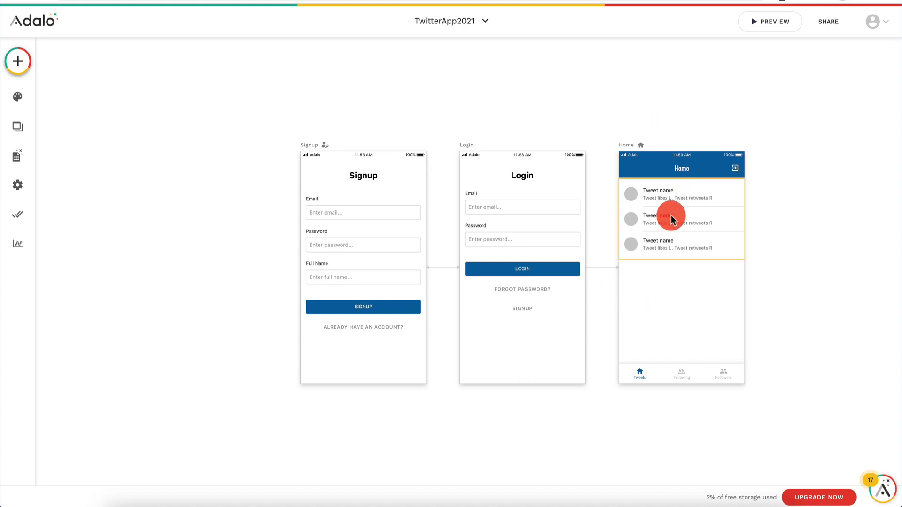
{"action": "left_click", "coordinate": [771, 22]}
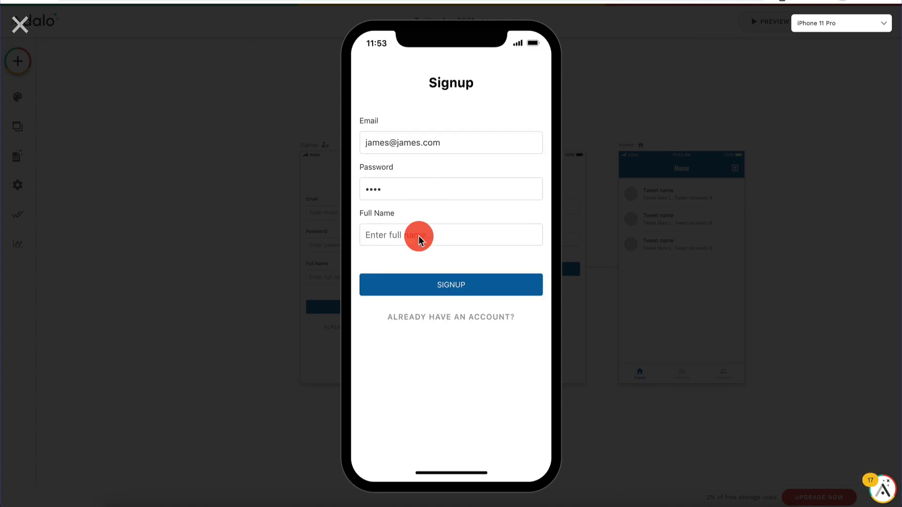
{"action": "left_click", "coordinate": [439, 316]}
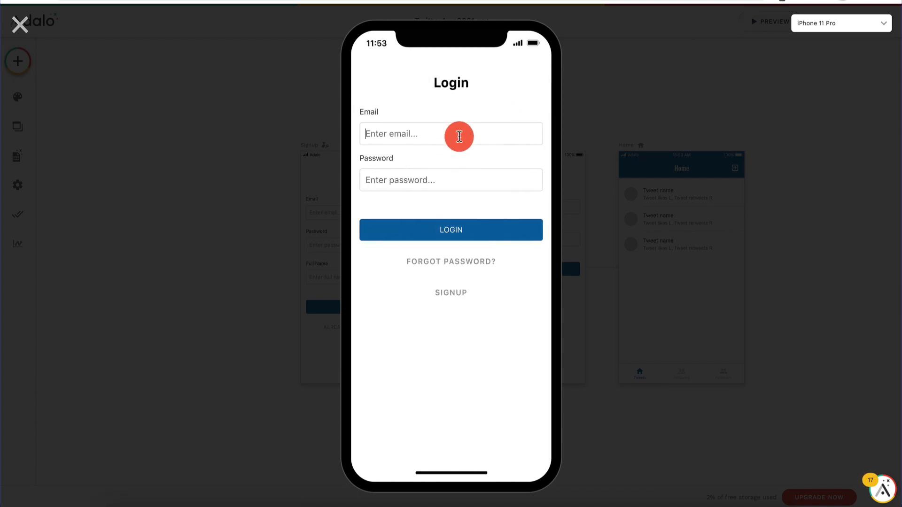
{"action": "left_click", "coordinate": [454, 229]}
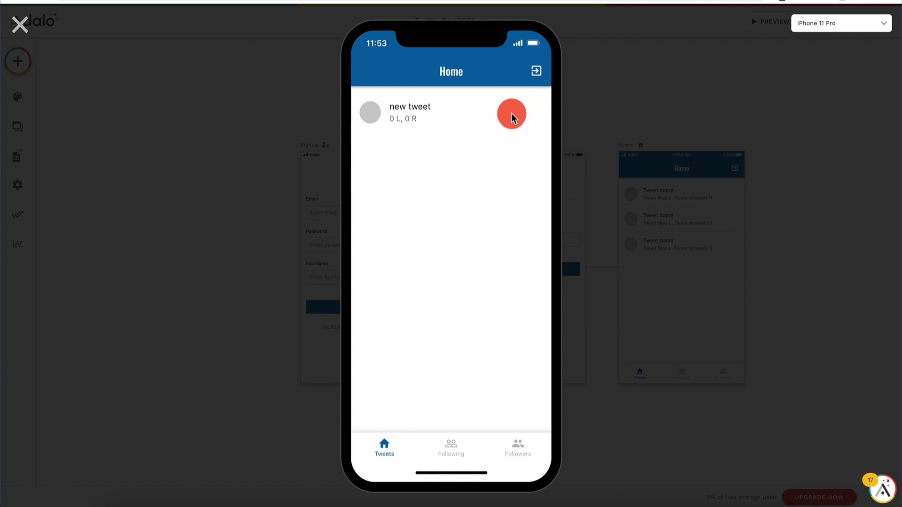
{"action": "left_click", "coordinate": [16, 22]}
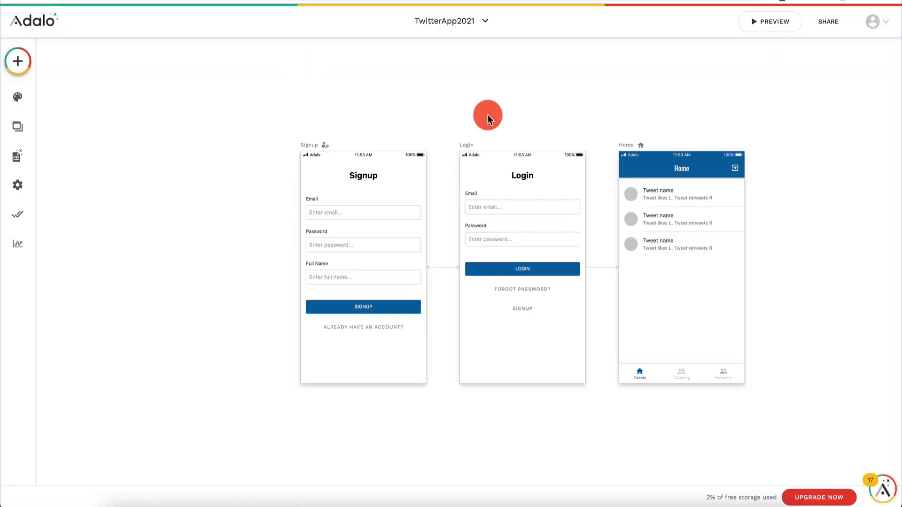
Step: Select the Home tweet list and turn on its Right Section
{"action": "left_click", "coordinate": [711, 228]}
{"action": "scroll", "coordinate": [88, 328], "scroll_direction": "down", "scroll_amount": 4}
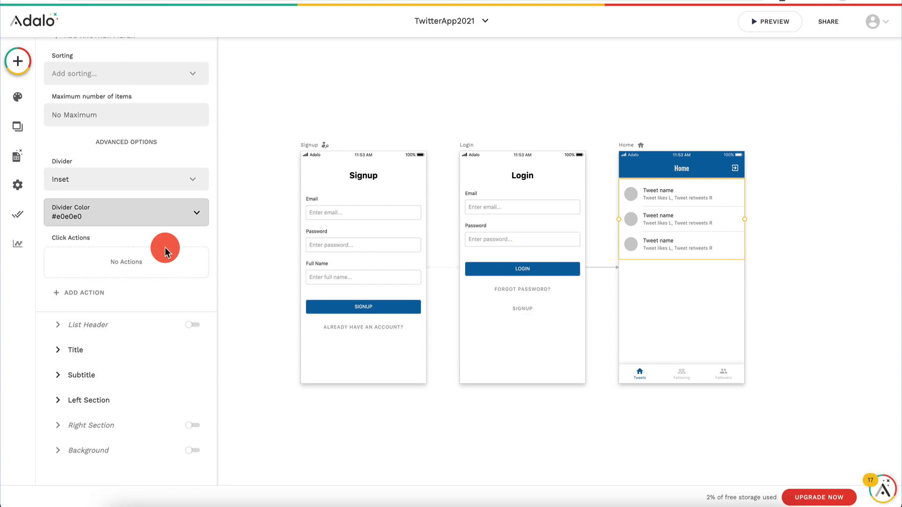
{"action": "left_click", "coordinate": [194, 427]}
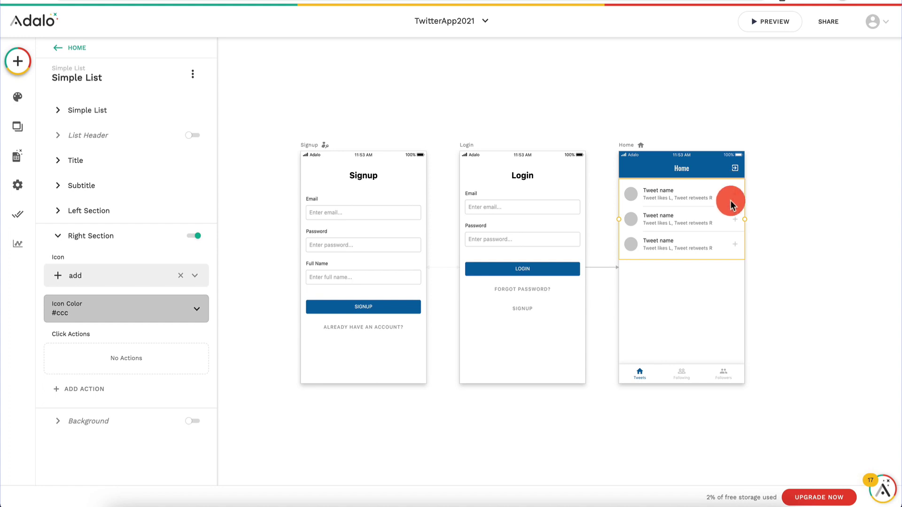
Step: Choose the check_circle icon for each row's right section
{"action": "left_click", "coordinate": [128, 278]}
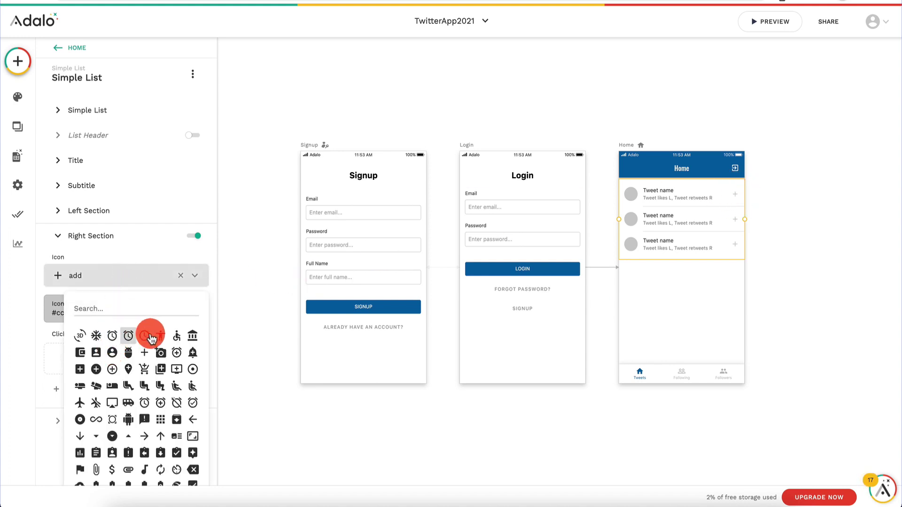
{"action": "scroll", "coordinate": [145, 397], "scroll_direction": "down", "scroll_amount": 1}
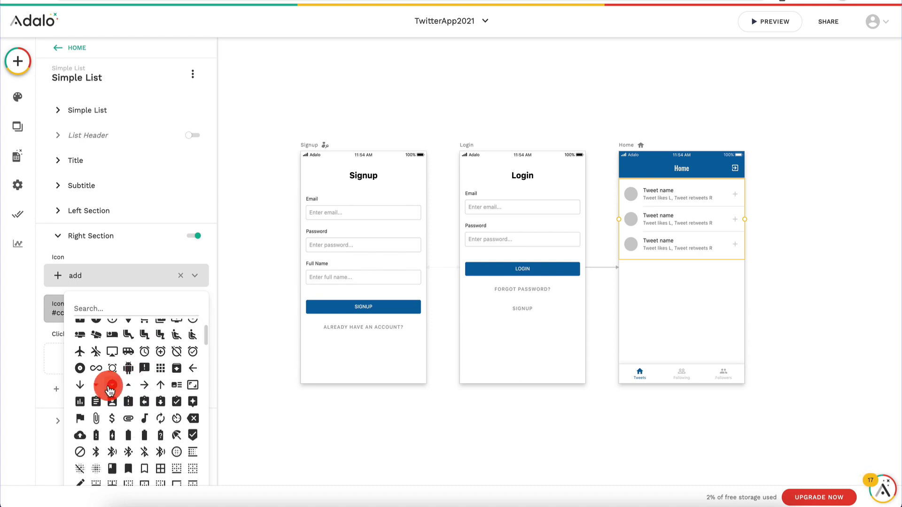
{"action": "scroll", "coordinate": [109, 386], "scroll_direction": "down", "scroll_amount": 2}
{"action": "scroll", "coordinate": [108, 383], "scroll_direction": "up", "scroll_amount": 3}
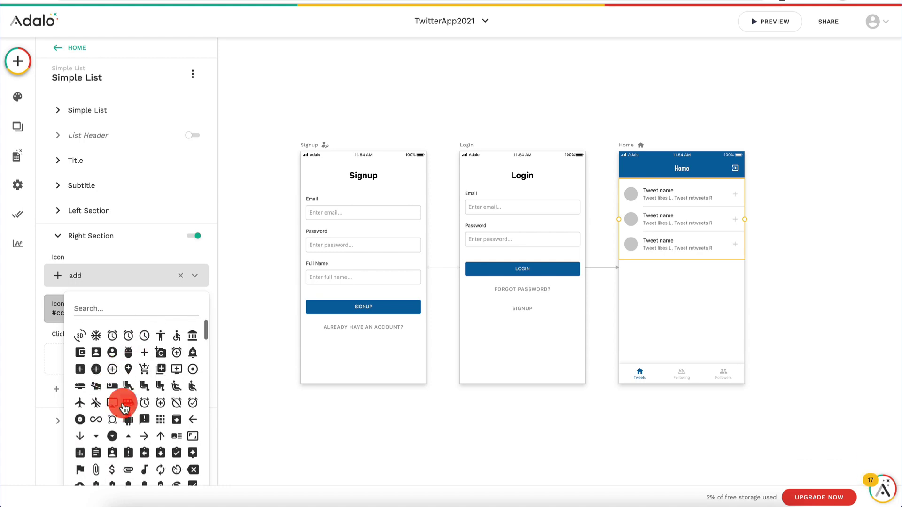
{"action": "scroll", "coordinate": [123, 405], "scroll_direction": "down", "scroll_amount": 4}
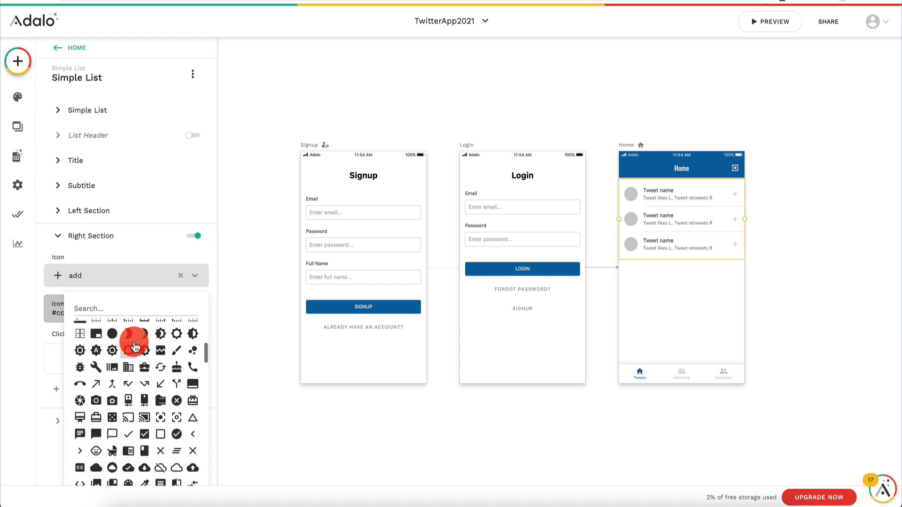
{"action": "type", "text": "hea"}
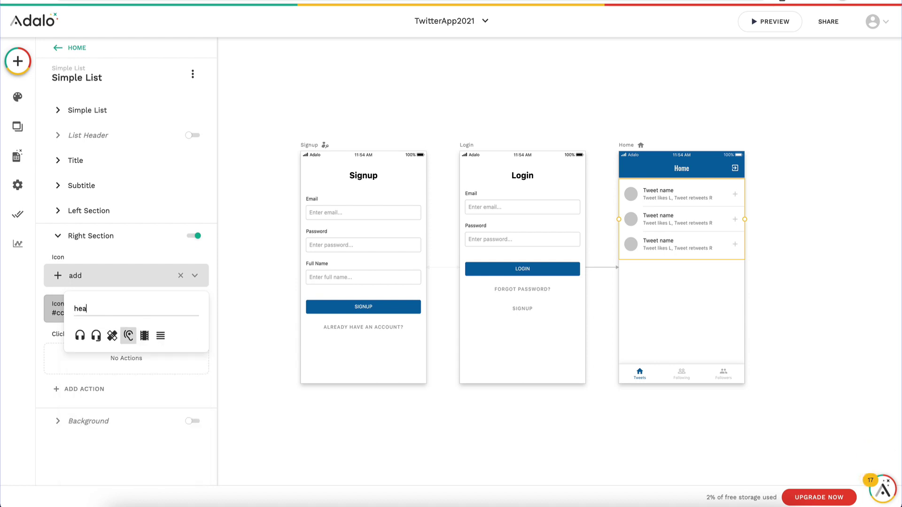
{"action": "key", "text": "BackSpace"}
{"action": "key", "text": "BackSpace"}
{"action": "key", "text": "BackSpace"}
{"action": "type", "text": "li"}
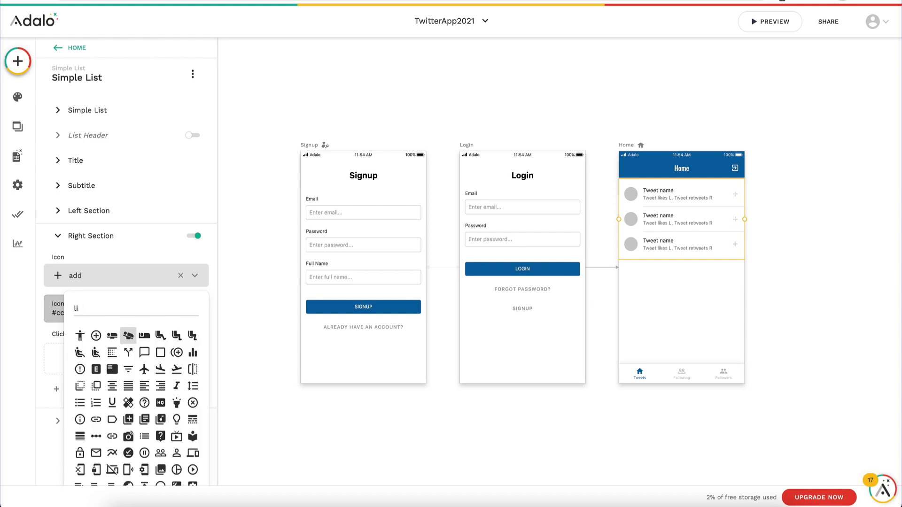
{"action": "key", "text": "BackSpace"}
{"action": "type", "text": "ov"}
{"action": "key", "text": "BackSpace"}
{"action": "key", "text": "BackSpace"}
{"action": "key", "text": "BackSpace"}
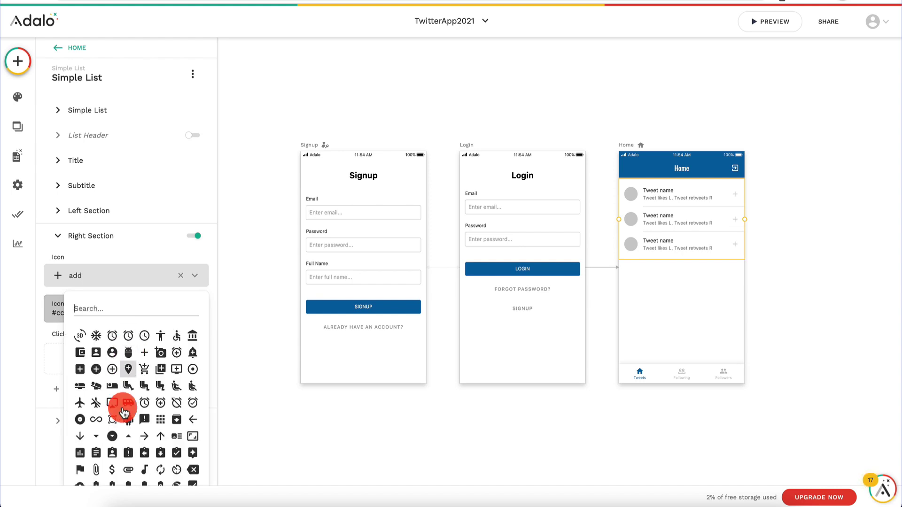
{"action": "scroll", "coordinate": [120, 413], "scroll_direction": "down", "scroll_amount": 3}
{"action": "scroll", "coordinate": [119, 422], "scroll_direction": "down", "scroll_amount": 5}
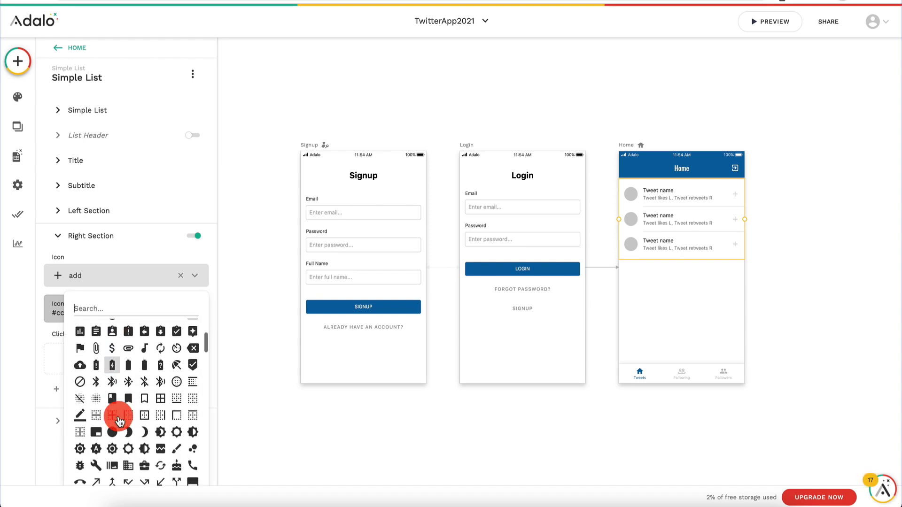
{"action": "scroll", "coordinate": [120, 416], "scroll_direction": "down", "scroll_amount": 1}
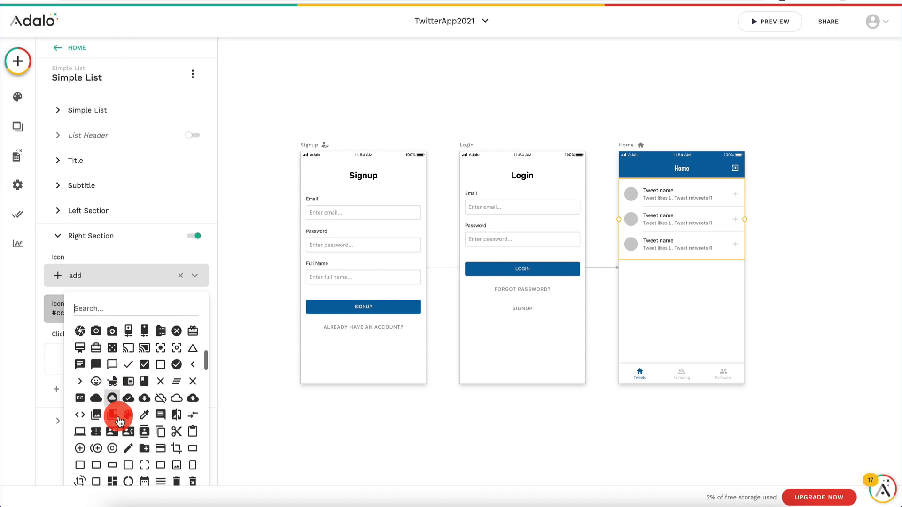
{"action": "left_click", "coordinate": [180, 365]}
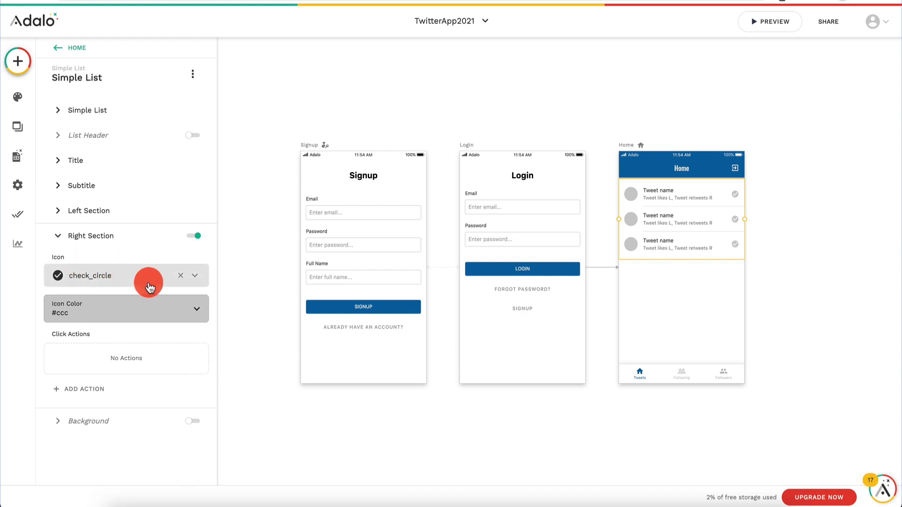
Step: Give the check icon an Update Current Tweet action setting Likes to Tweet likes +1, then preview
{"action": "left_click", "coordinate": [86, 393]}
{"action": "mouse_move", "coordinate": [145, 197]}
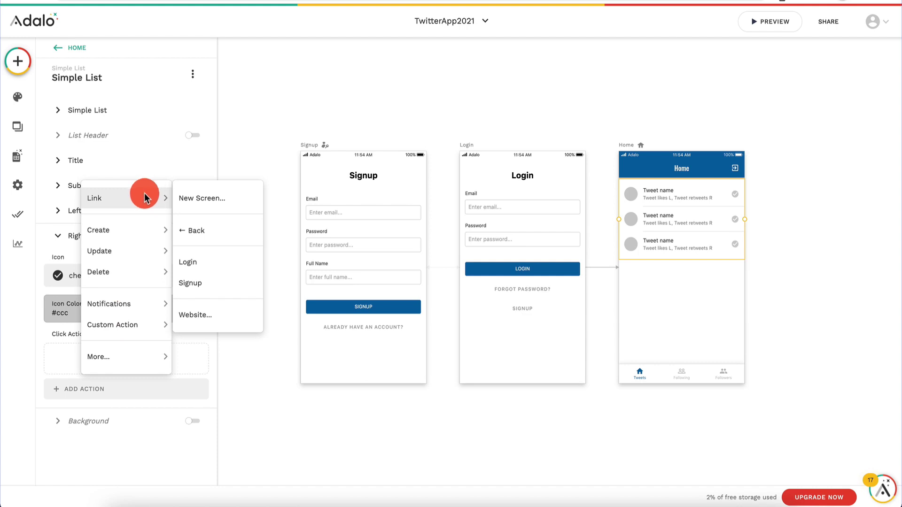
{"action": "mouse_move", "coordinate": [131, 255]}
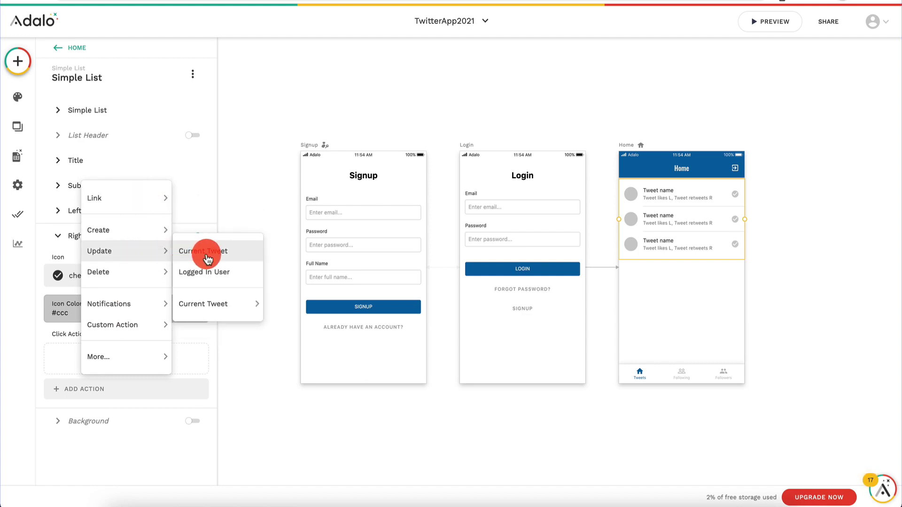
{"action": "mouse_move", "coordinate": [207, 304]}
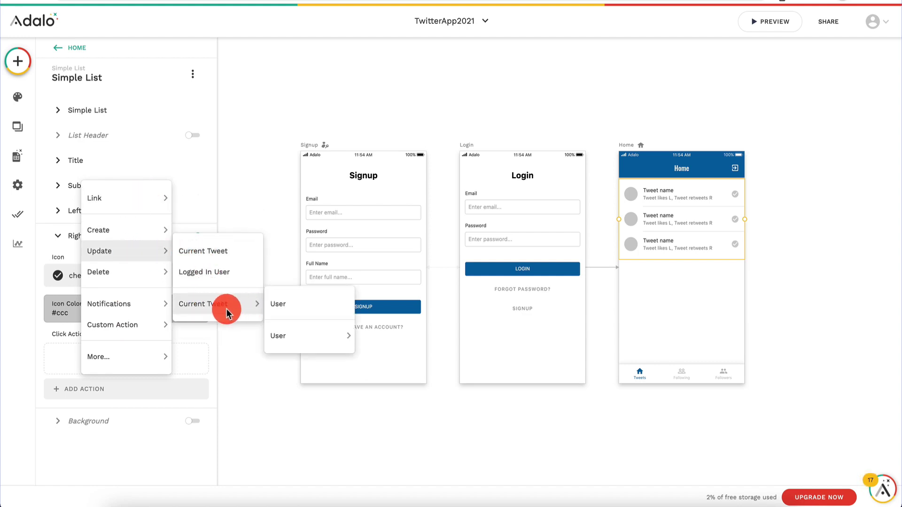
{"action": "left_click", "coordinate": [226, 252]}
{"action": "scroll", "coordinate": [131, 368], "scroll_direction": "down", "scroll_amount": 5}
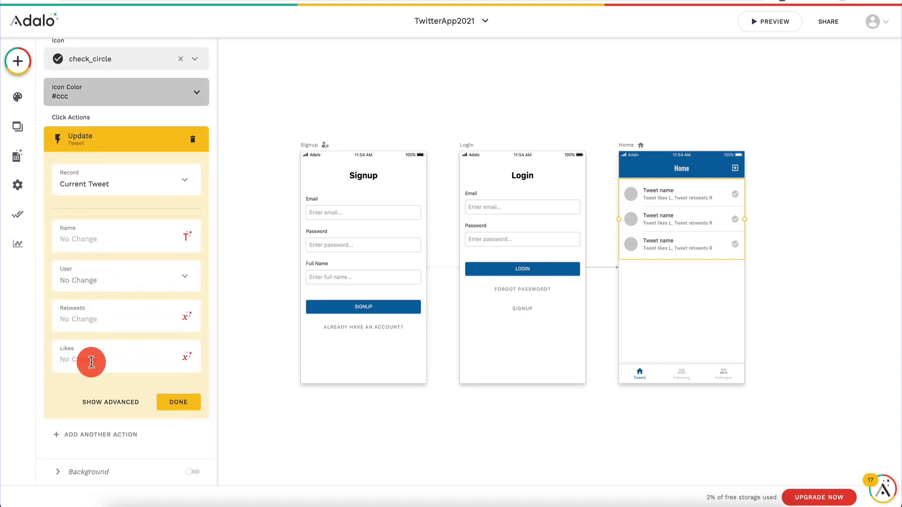
{"action": "left_click", "coordinate": [188, 361]}
{"action": "left_click", "coordinate": [177, 185]}
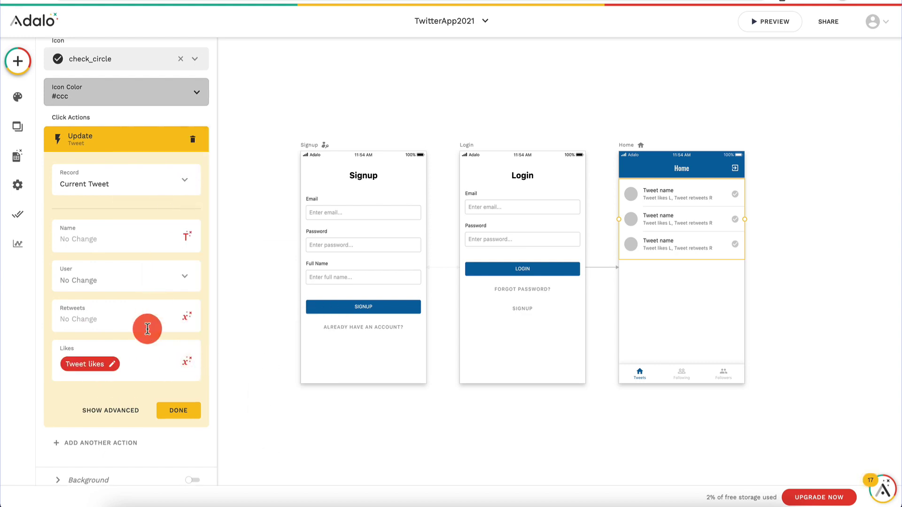
{"action": "type", "text": "+1"}
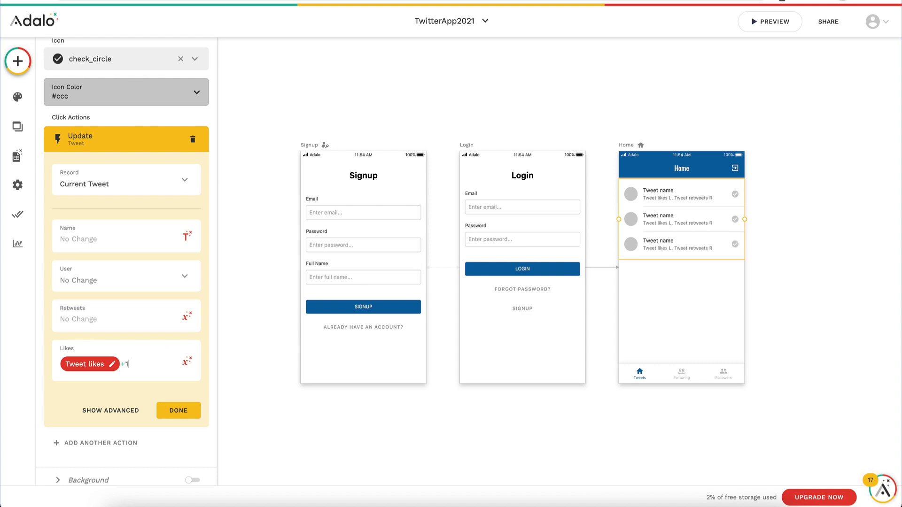
{"action": "left_click", "coordinate": [180, 411]}
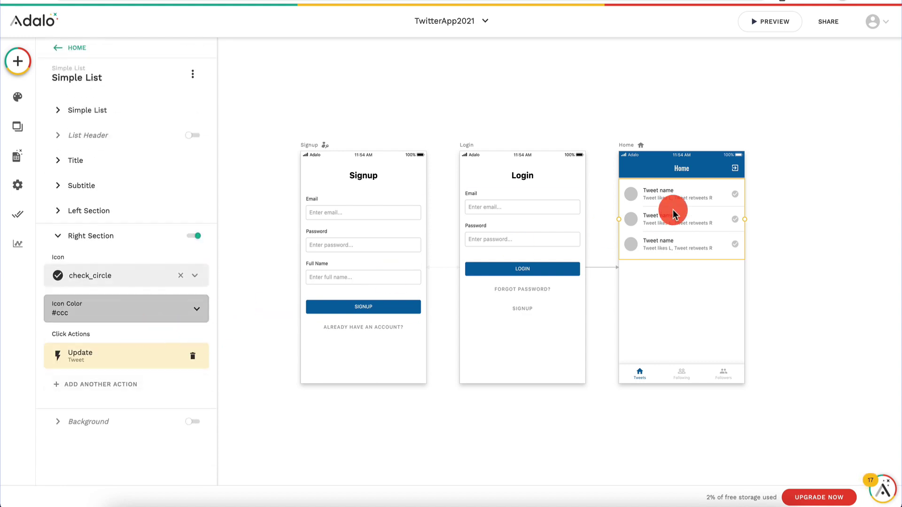
{"action": "left_click", "coordinate": [774, 21]}
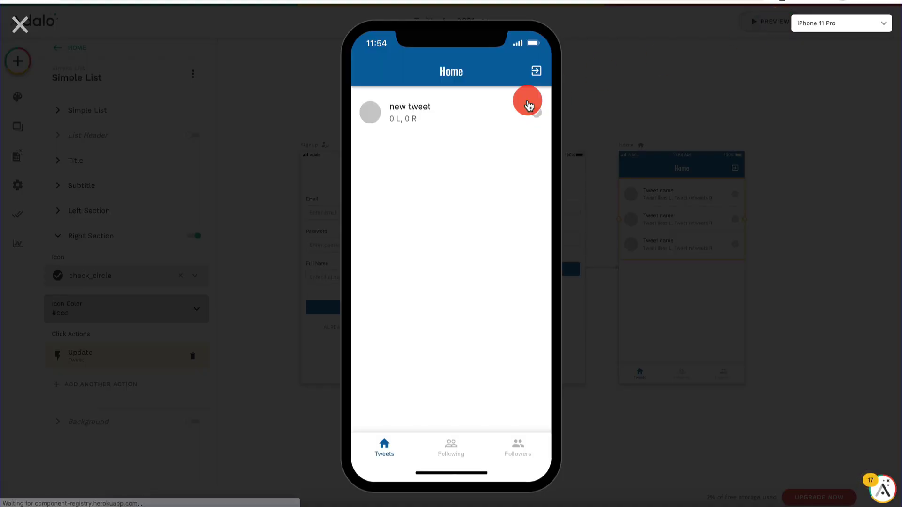
Step: Like the new tweet with its check icon in the preview, then close the preview
{"action": "left_click", "coordinate": [531, 121]}
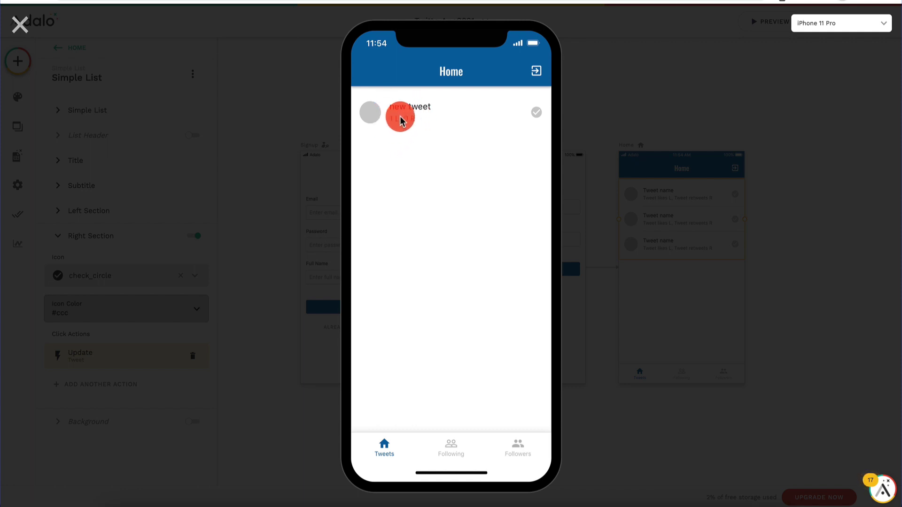
{"action": "left_click", "coordinate": [20, 22]}
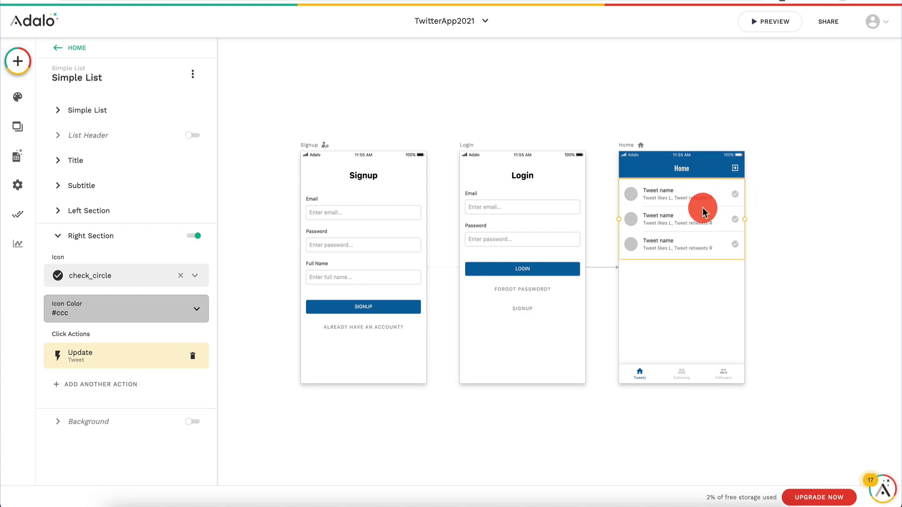
Step: Rename the Home screen to Tweets
{"action": "left_click", "coordinate": [686, 166]}
{"action": "left_click", "coordinate": [656, 152]}
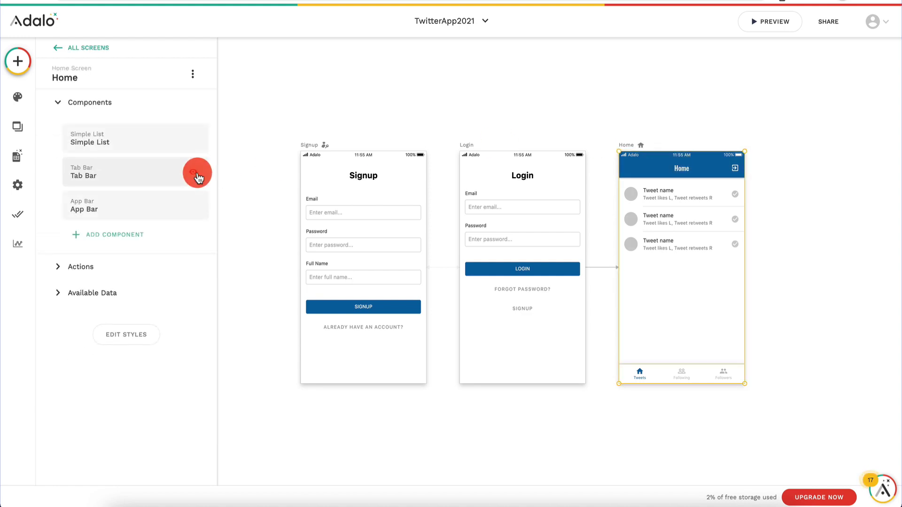
{"action": "left_click", "coordinate": [83, 79]}
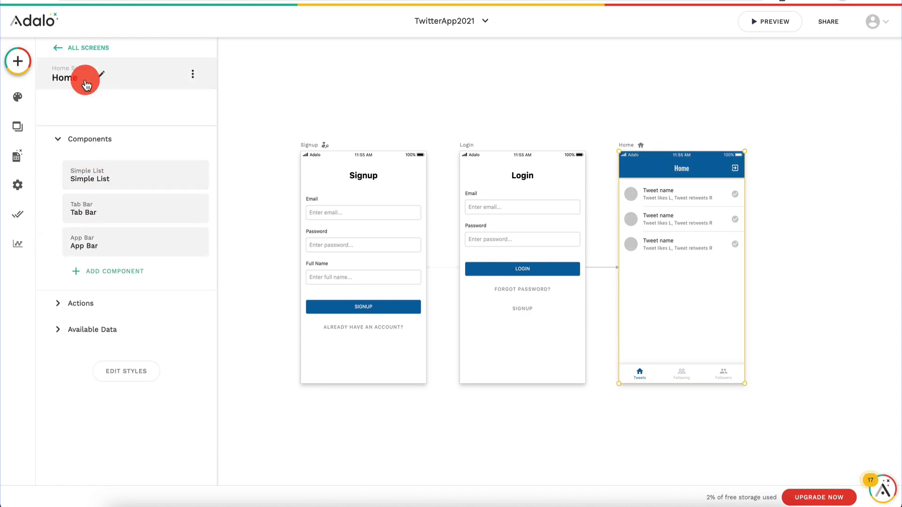
{"action": "type", "text": "T"}
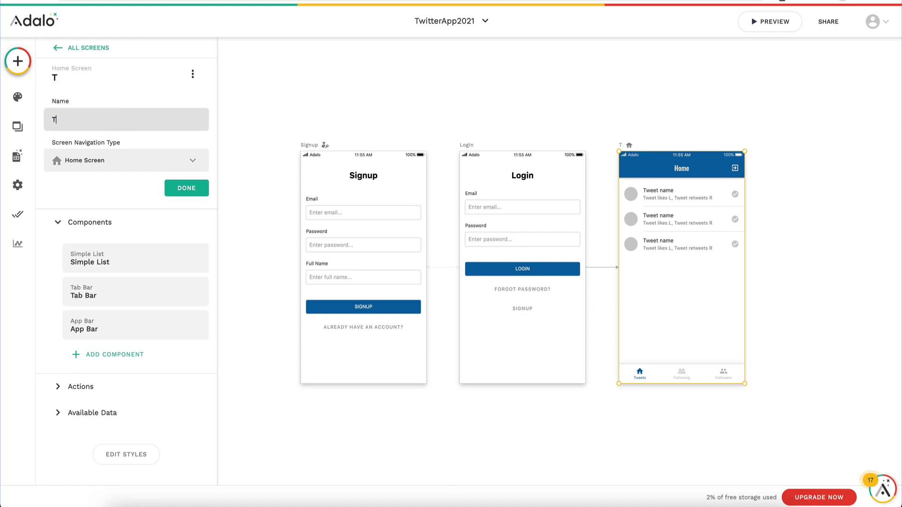
{"action": "type", "text": "weets"}
{"action": "left_click", "coordinate": [184, 188]}
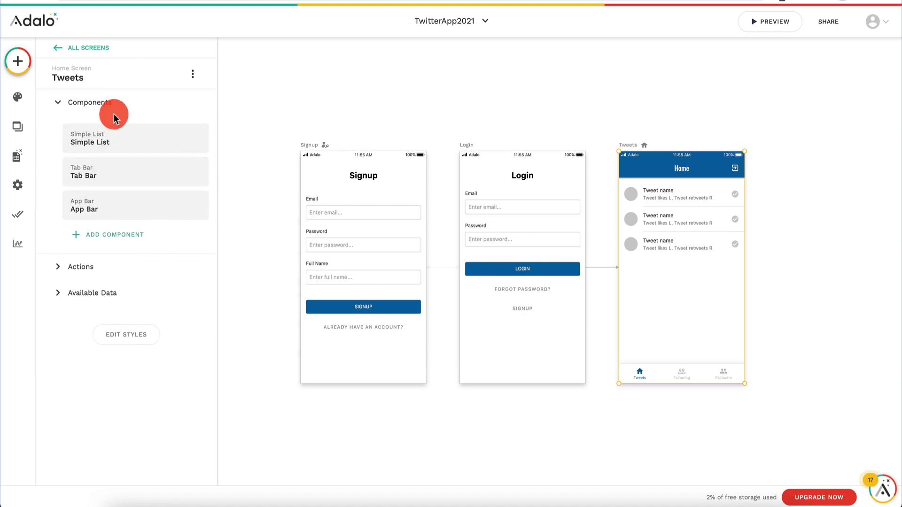
Step: Change the header bar's title text to Tweets
{"action": "left_click", "coordinate": [680, 171]}
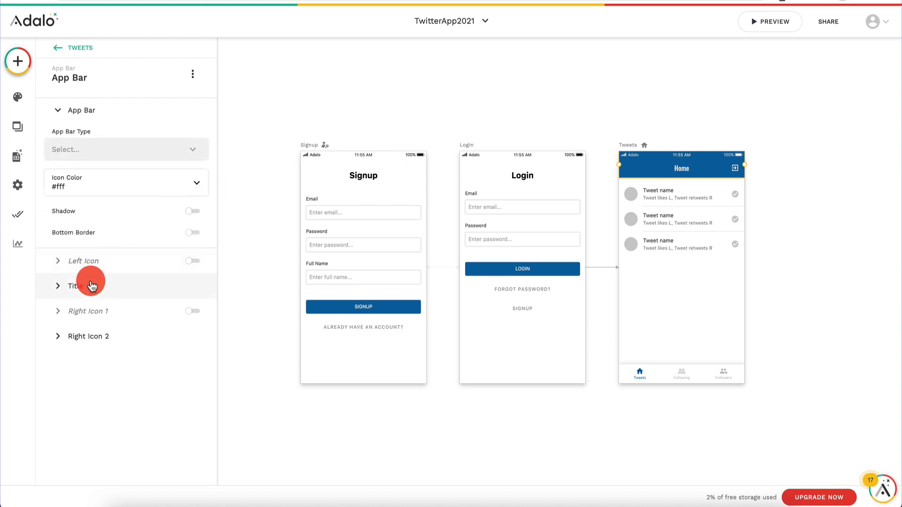
{"action": "left_click", "coordinate": [92, 287]}
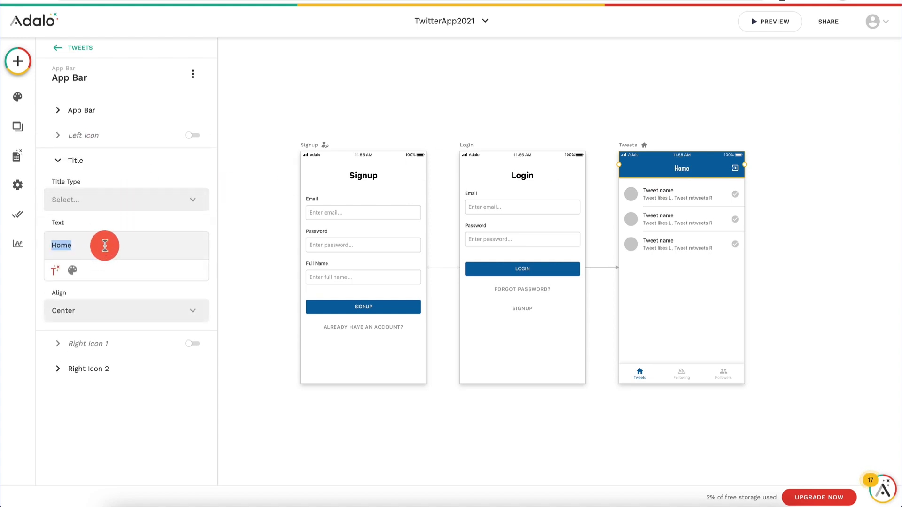
{"action": "type", "text": "Tweets"}
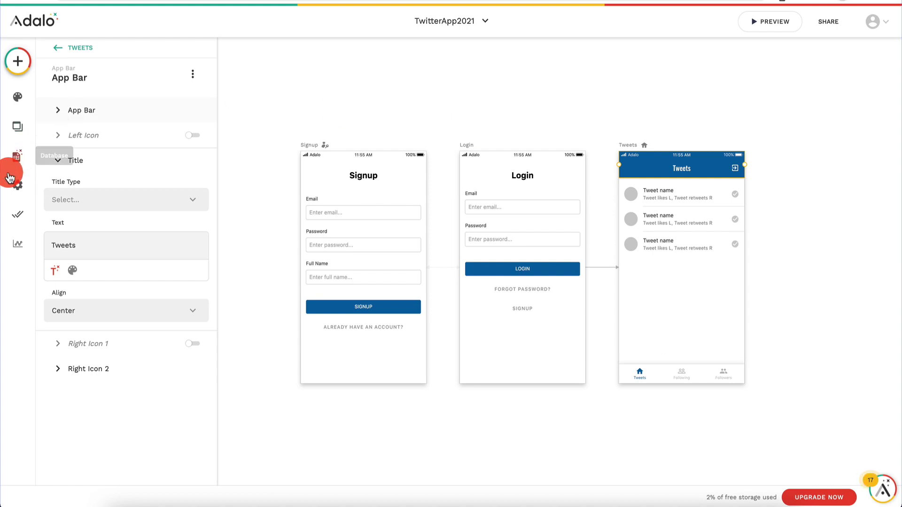
Step: Place a narrowed Text Input from Forms & Fields at the bottom of the Tweets screen
{"action": "left_click", "coordinate": [19, 56]}
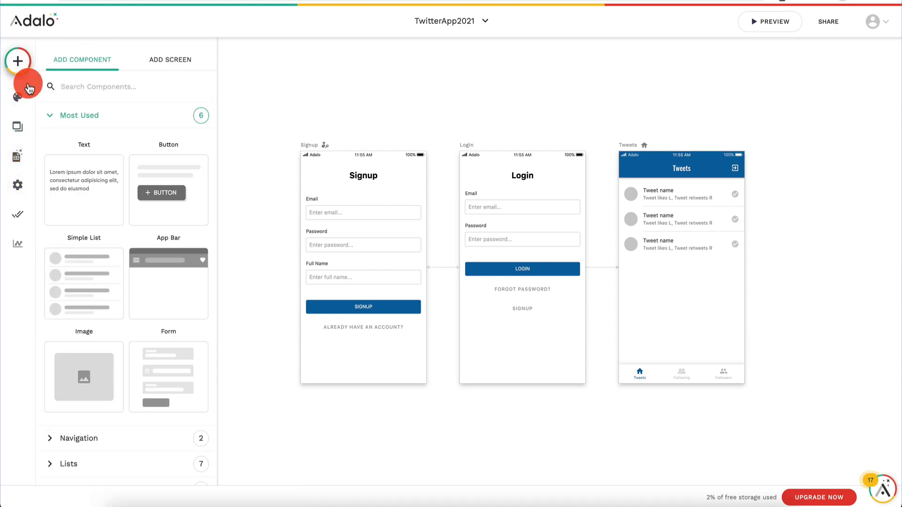
{"action": "scroll", "coordinate": [81, 226], "scroll_direction": "down", "scroll_amount": 7}
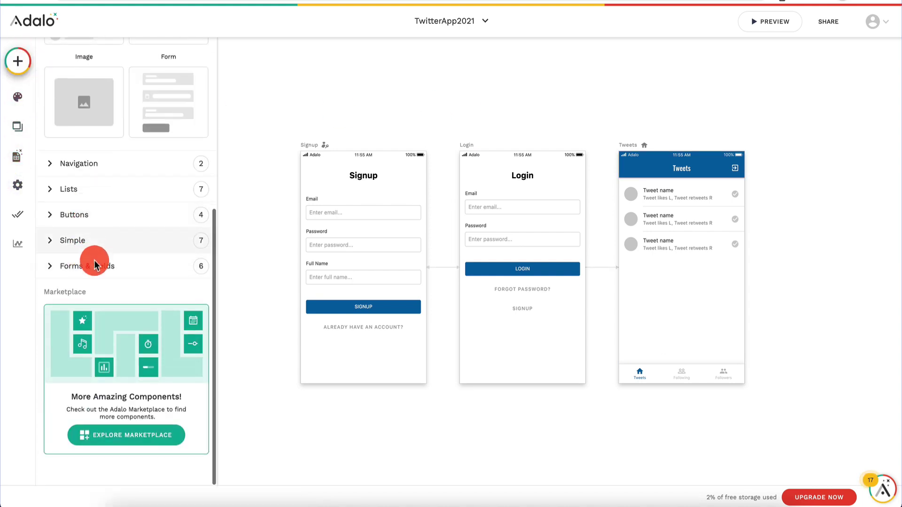
{"action": "left_click", "coordinate": [94, 264]}
{"action": "scroll", "coordinate": [89, 356], "scroll_direction": "down", "scroll_amount": 3}
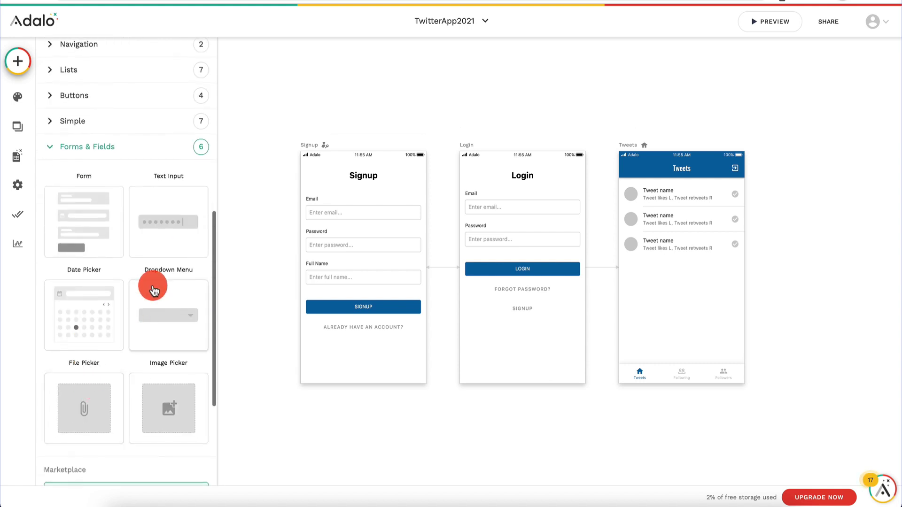
{"action": "left_click_drag", "start_coordinate": [171, 235], "coordinate": [675, 358]}
{"action": "left_click_drag", "start_coordinate": [731, 353], "coordinate": [696, 352]}
Step: Add a Button beside the text input and set its text to Tweet
{"action": "left_click", "coordinate": [19, 59]}
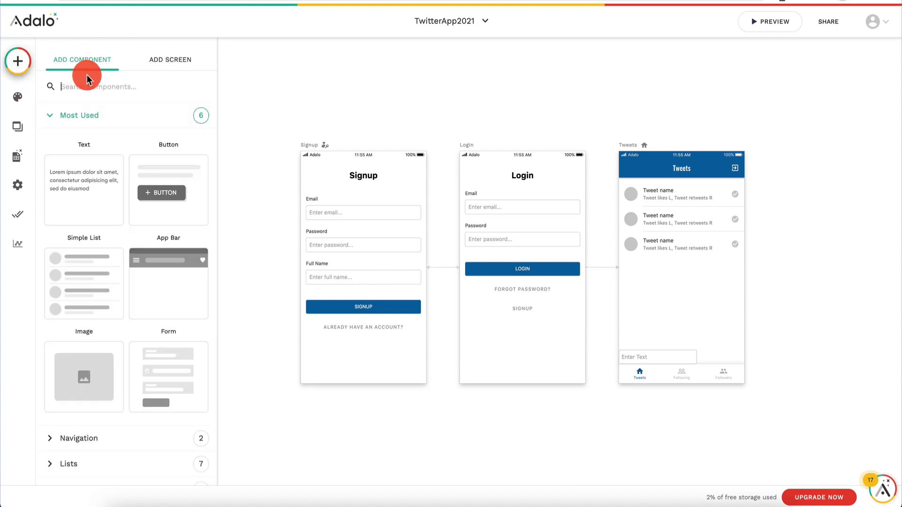
{"action": "type", "text": "sub"}
{"action": "key", "text": "BackSpace"}
{"action": "key", "text": "BackSpace"}
{"action": "key", "text": "BackSpace"}
{"action": "type", "text": "butt"}
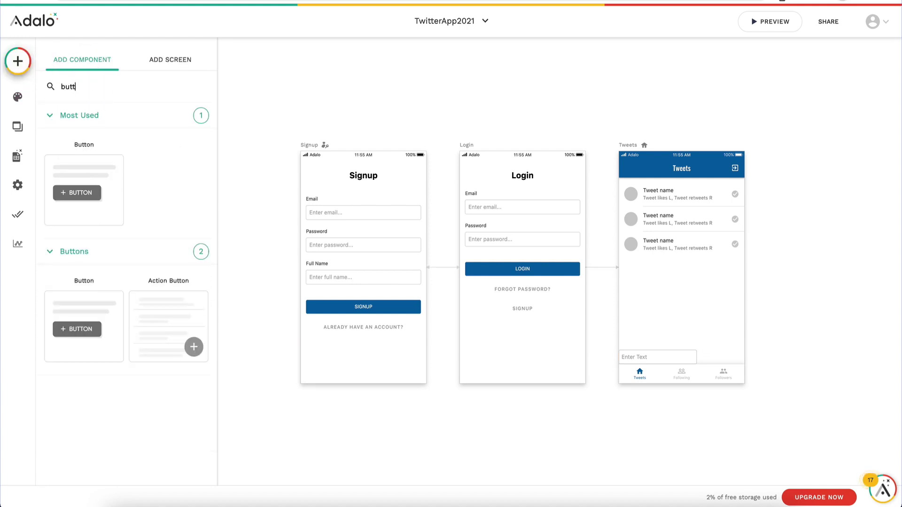
{"action": "left_click", "coordinate": [88, 207]}
{"action": "left_click_drag", "start_coordinate": [88, 207], "coordinate": [690, 355]}
{"action": "left_click", "coordinate": [662, 361]}
{"action": "left_click", "coordinate": [718, 356]}
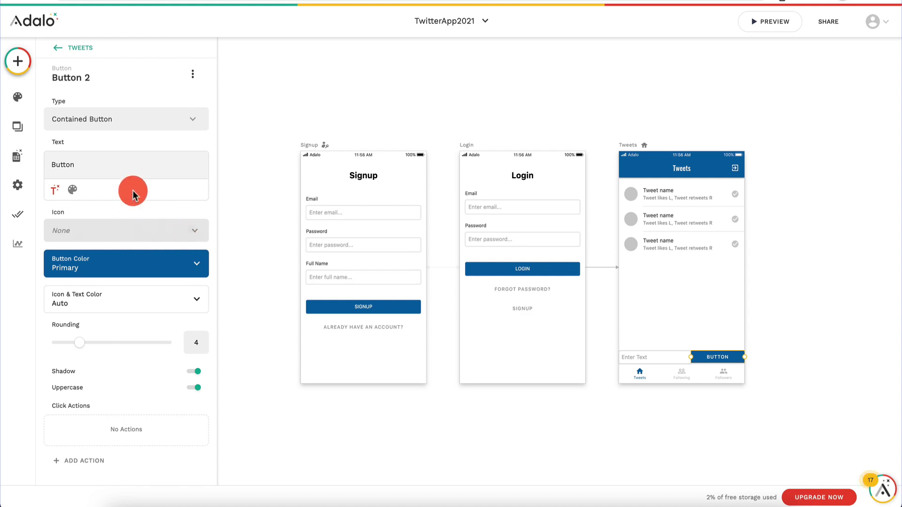
{"action": "type", "text": "Twee"}
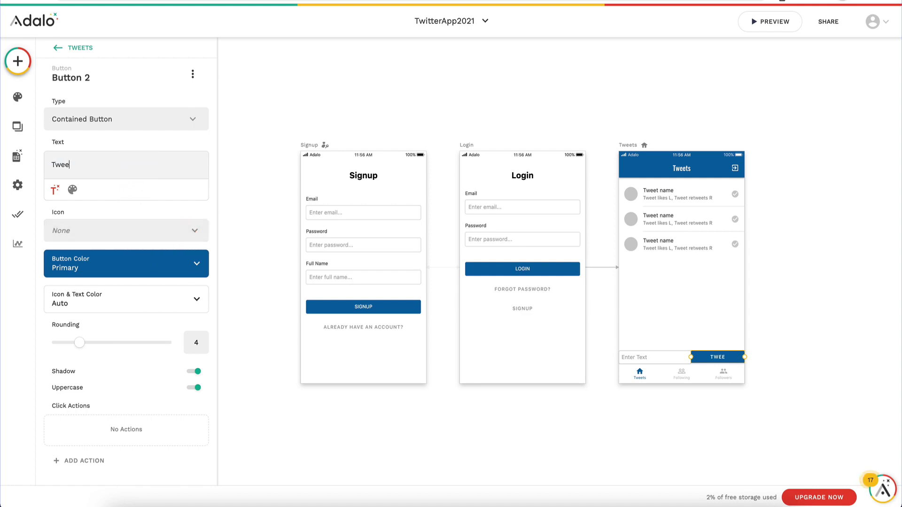
{"action": "type", "text": "t"}
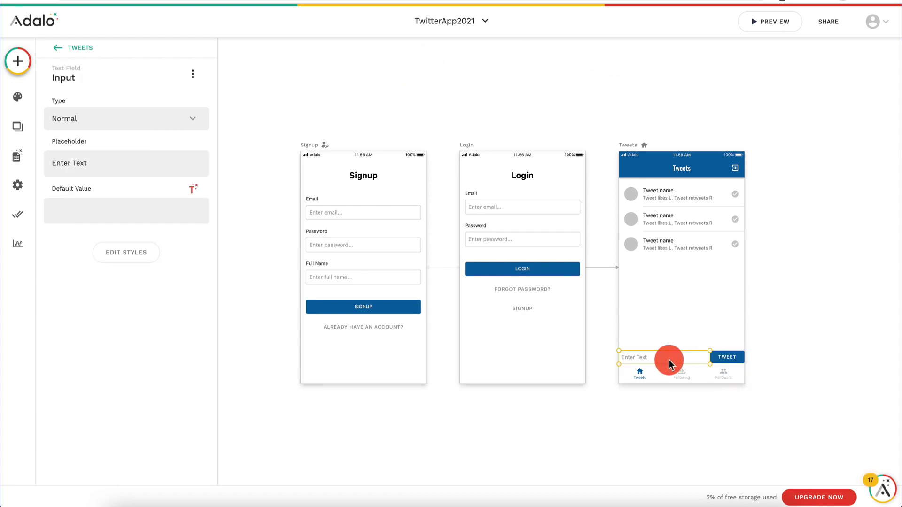
{"action": "left_click", "coordinate": [734, 357]}
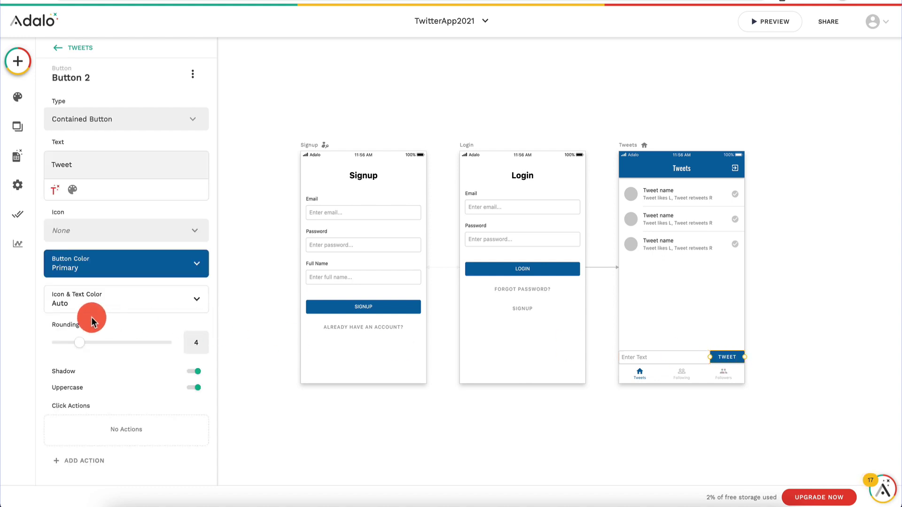
{"action": "scroll", "coordinate": [86, 319], "scroll_direction": "down", "scroll_amount": 1}
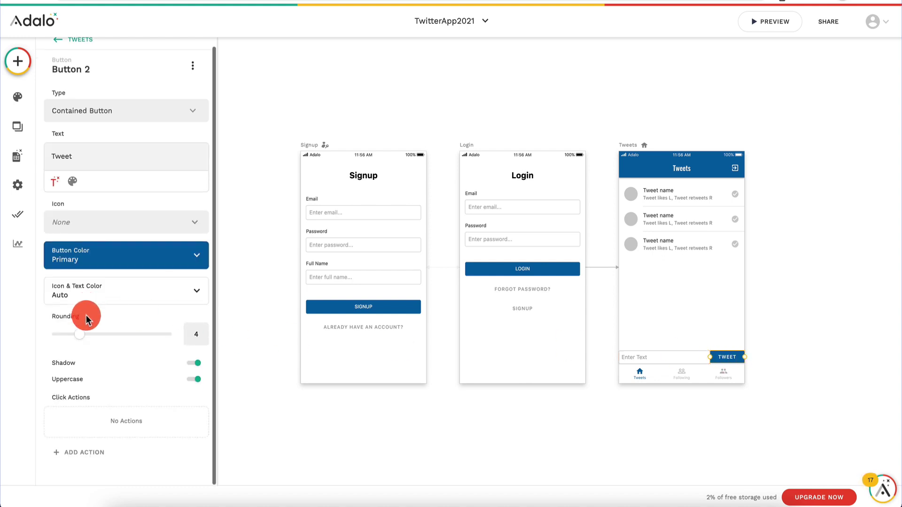
Step: Add a Create Tweet action whose Name comes from the Form Inputs text input
{"action": "left_click", "coordinate": [75, 456]}
{"action": "mouse_move", "coordinate": [121, 292]}
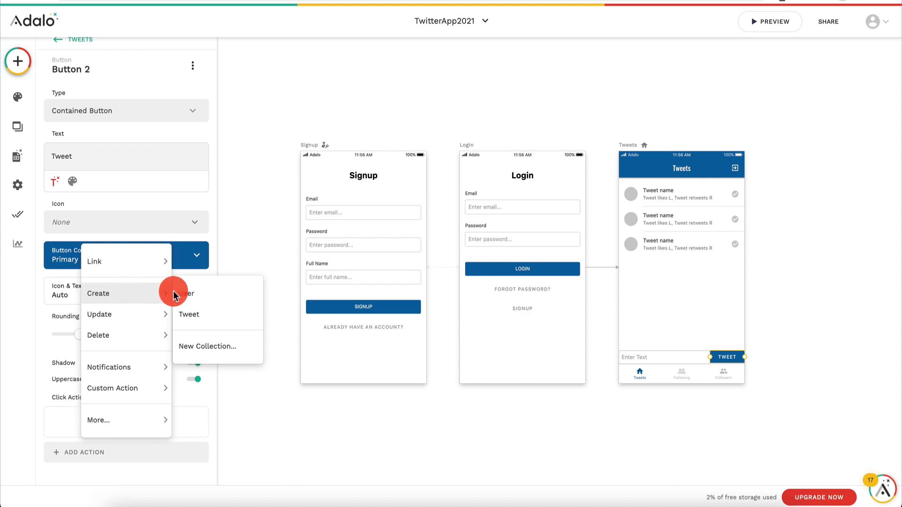
{"action": "left_click", "coordinate": [229, 324]}
{"action": "scroll", "coordinate": [97, 369], "scroll_direction": "down", "scroll_amount": 5}
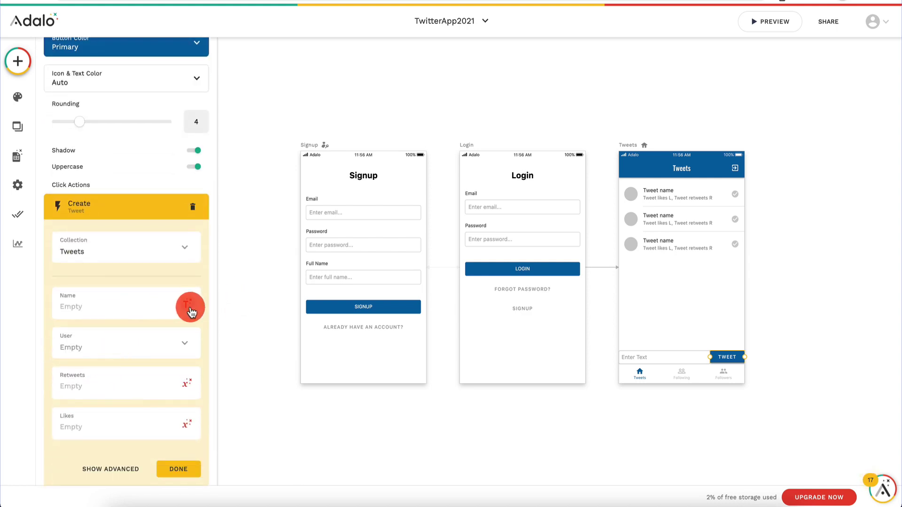
{"action": "left_click", "coordinate": [186, 303]}
{"action": "mouse_move", "coordinate": [179, 139]}
{"action": "mouse_move", "coordinate": [177, 172]}
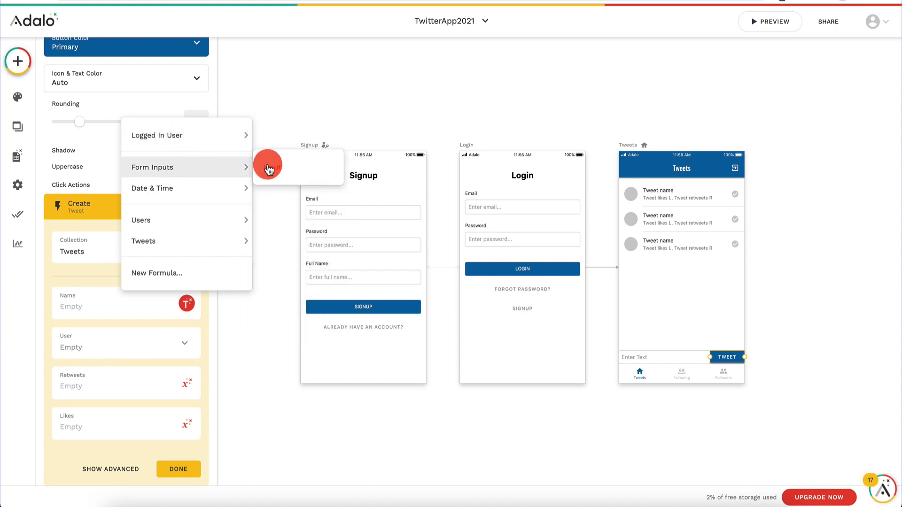
{"action": "left_click", "coordinate": [287, 167]}
Step: Set the new tweet's User to Logged In User with Retweets and Likes 0, and finish
{"action": "left_click", "coordinate": [96, 357]}
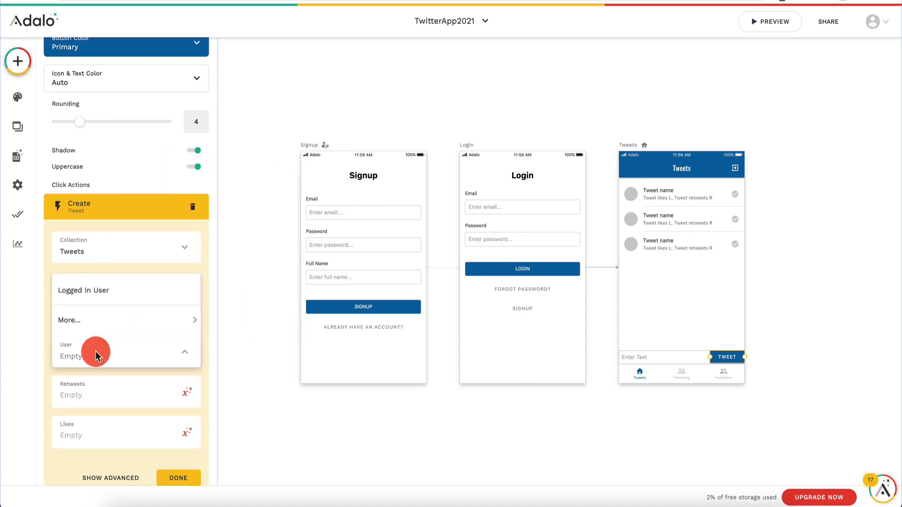
{"action": "left_click", "coordinate": [131, 292]}
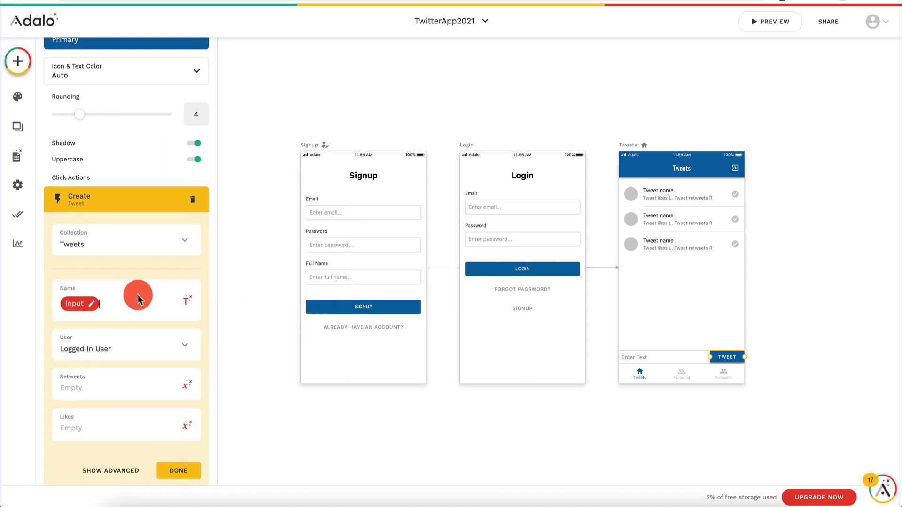
{"action": "scroll", "coordinate": [137, 294], "scroll_direction": "down", "scroll_amount": 1}
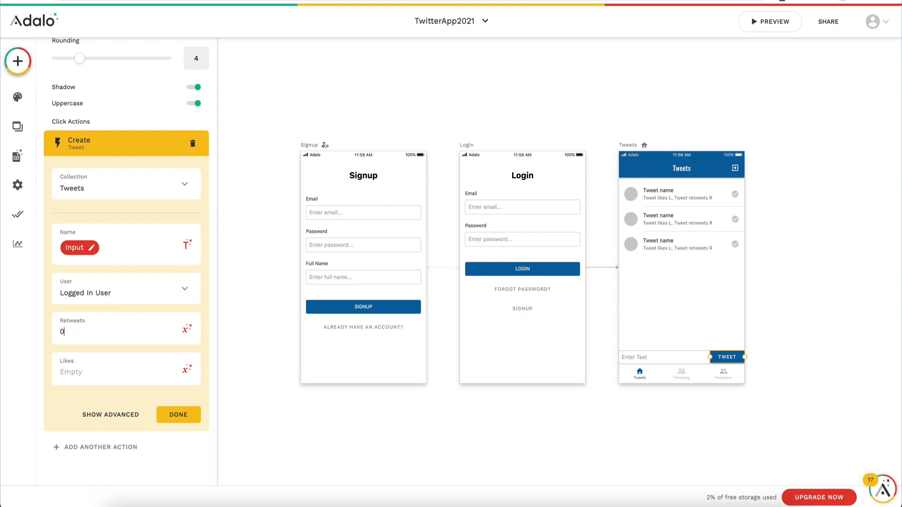
{"action": "left_click", "coordinate": [177, 415]}
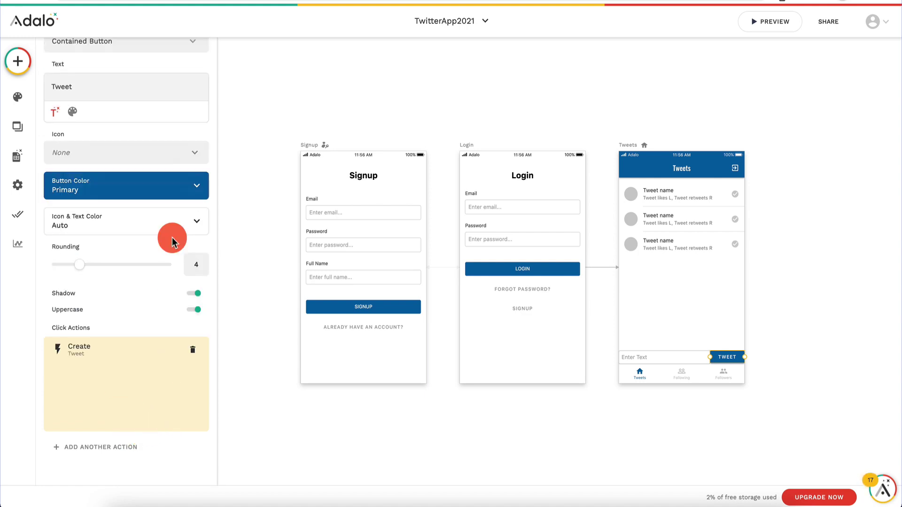
Step: Deselect the button, check the tweet list's filter, and launch the app preview
{"action": "left_click", "coordinate": [786, 304]}
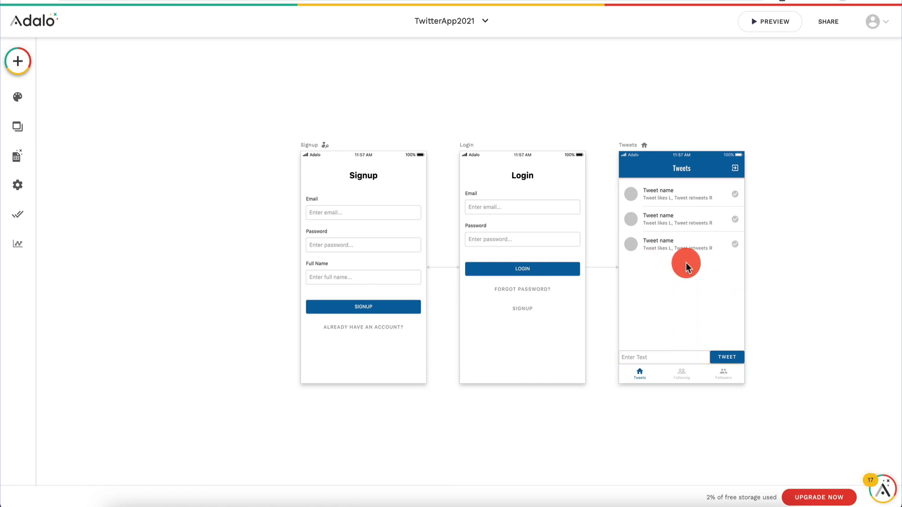
{"action": "left_click", "coordinate": [703, 208]}
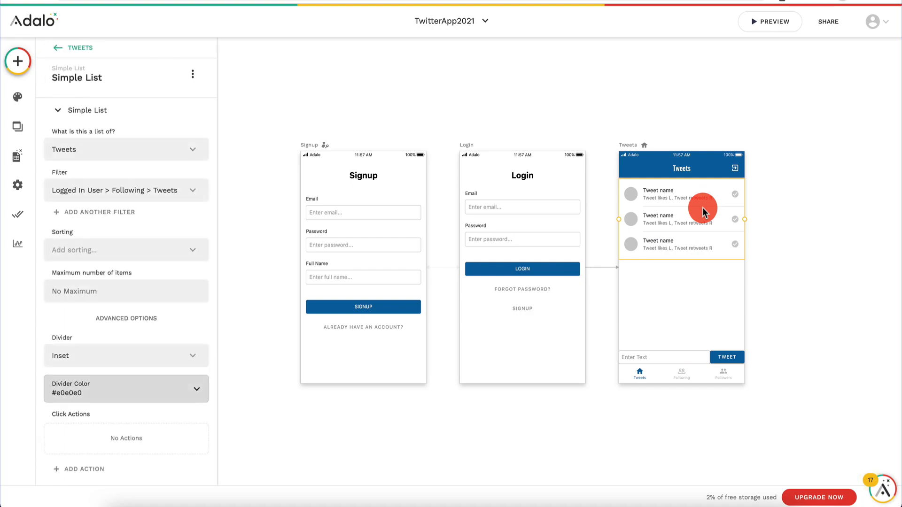
{"action": "left_click", "coordinate": [771, 21]}
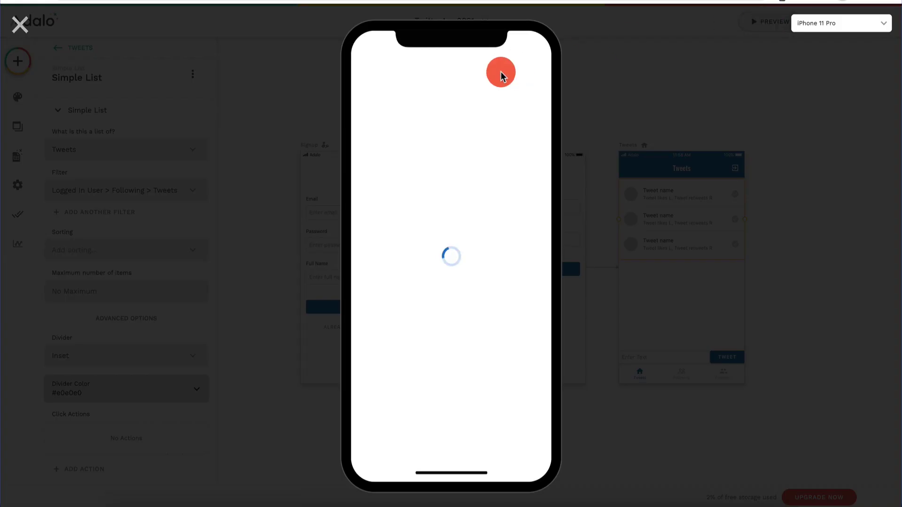
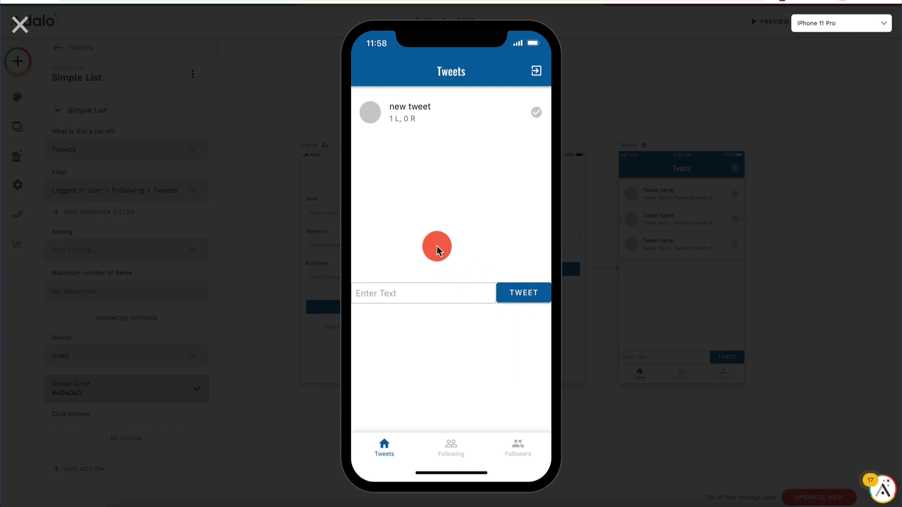
Step: Leave the preview and review the Tweets collection's 2 records, including 'this is my tweet'
{"action": "left_click", "coordinate": [21, 24]}
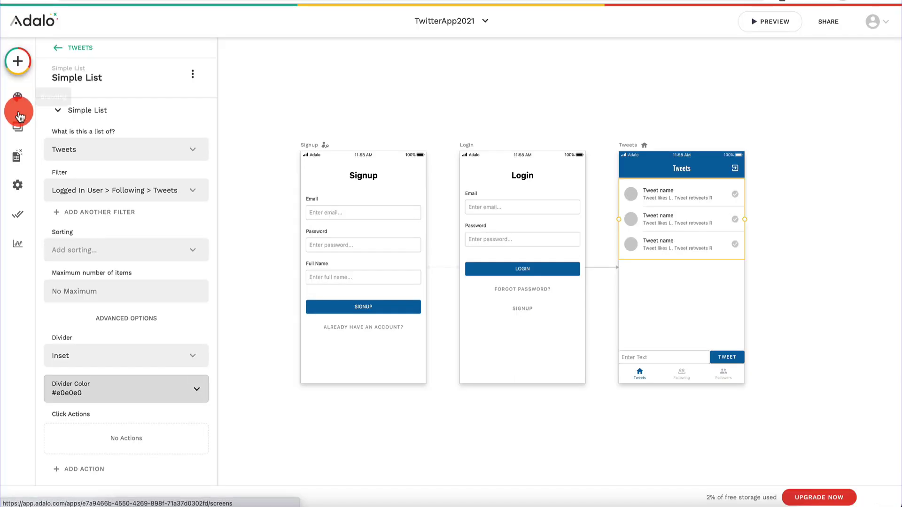
{"action": "left_click", "coordinate": [18, 156]}
{"action": "left_click", "coordinate": [157, 153]}
{"action": "left_click", "coordinate": [177, 115]}
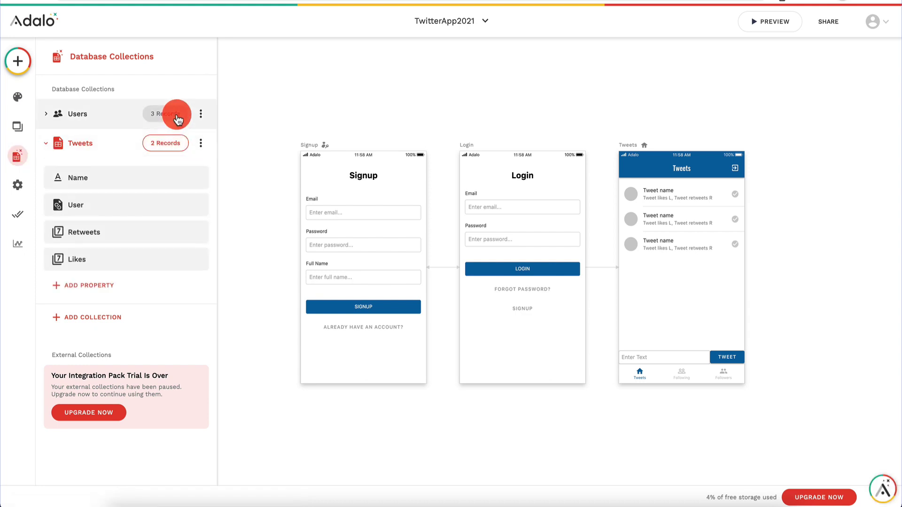
{"action": "left_click", "coordinate": [170, 142]}
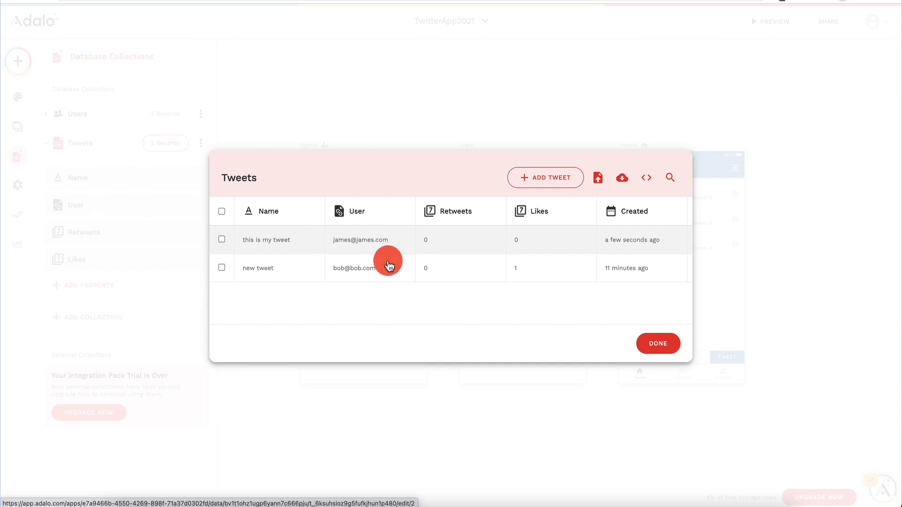
{"action": "left_click", "coordinate": [647, 348]}
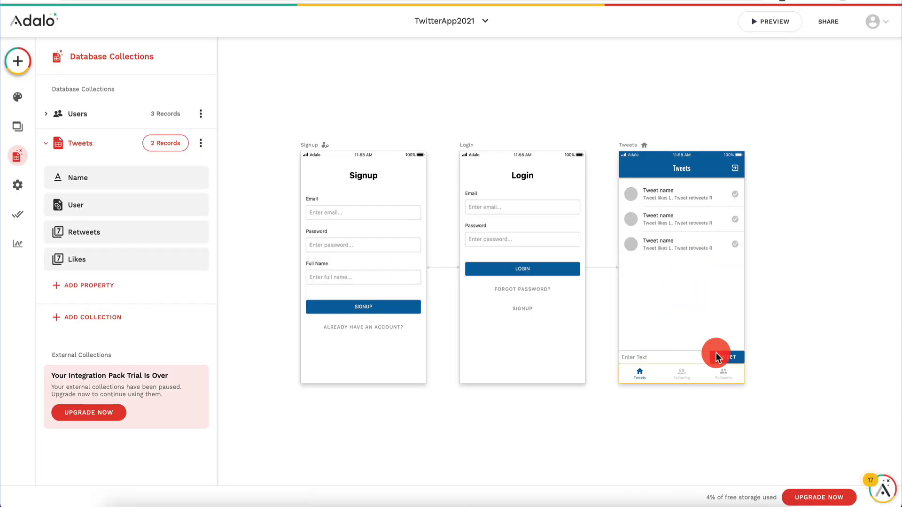
Step: Duplicate the Tweets screen twice into Tweets 2 and Tweets 3, then select Tweets 2
{"action": "scroll", "coordinate": [723, 339], "scroll_direction": "down", "scroll_amount": 3, "text": "ctrl"}
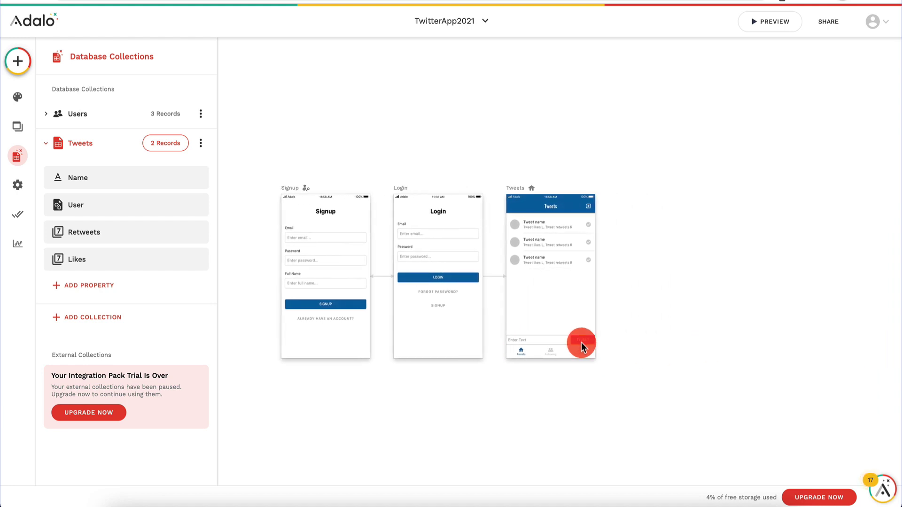
{"action": "scroll", "coordinate": [582, 342], "scroll_direction": "up", "scroll_amount": 5}
{"action": "scroll", "coordinate": [582, 342], "scroll_direction": "left", "scroll_amount": 3}
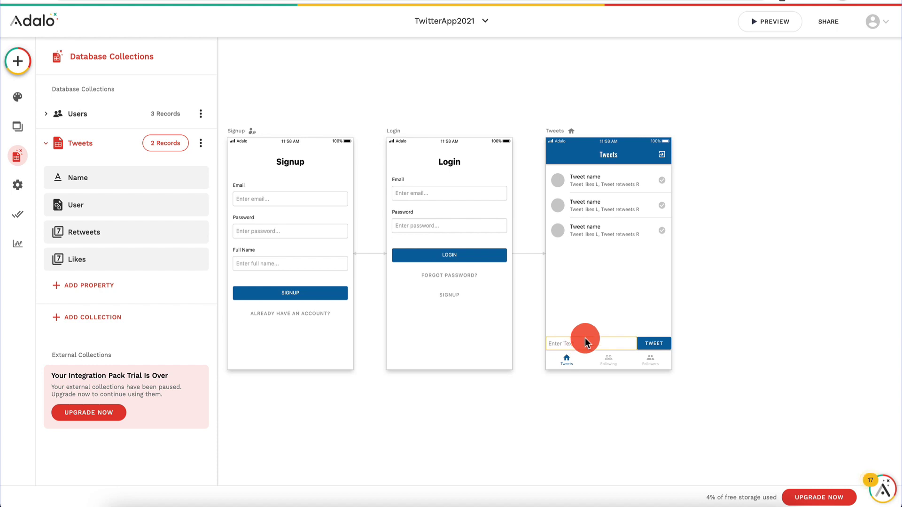
{"action": "left_click", "coordinate": [567, 136]}
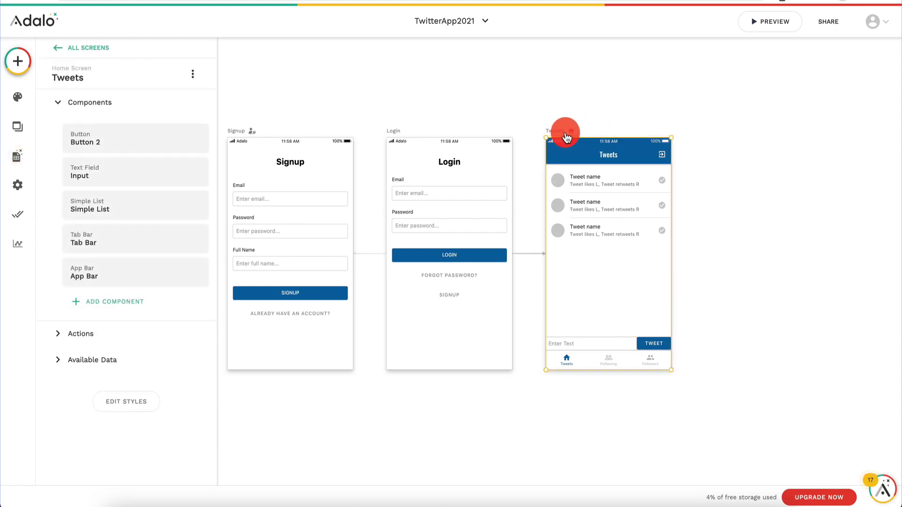
{"action": "key", "text": "ctrl+d"}
{"action": "left_click", "coordinate": [724, 136]}
{"action": "scroll", "coordinate": [725, 136], "scroll_direction": "right", "scroll_amount": 5}
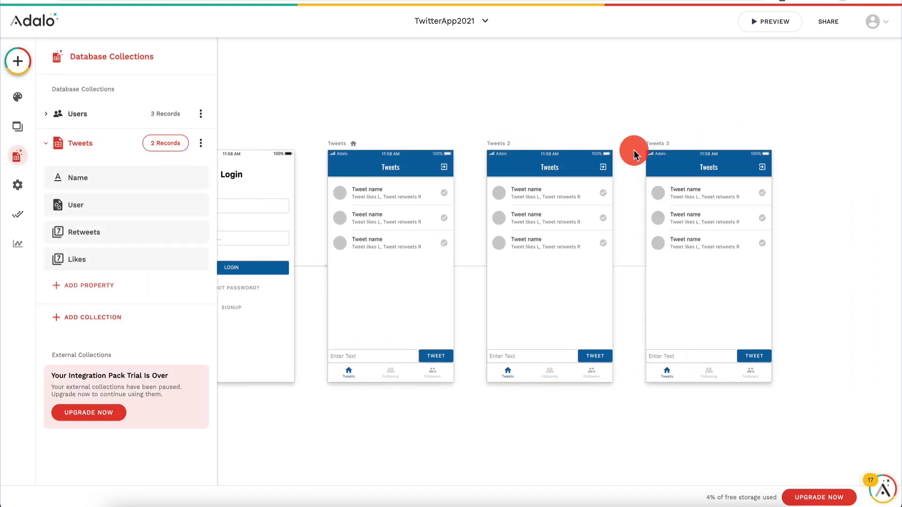
{"action": "left_click", "coordinate": [505, 159]}
{"action": "left_click", "coordinate": [503, 145]}
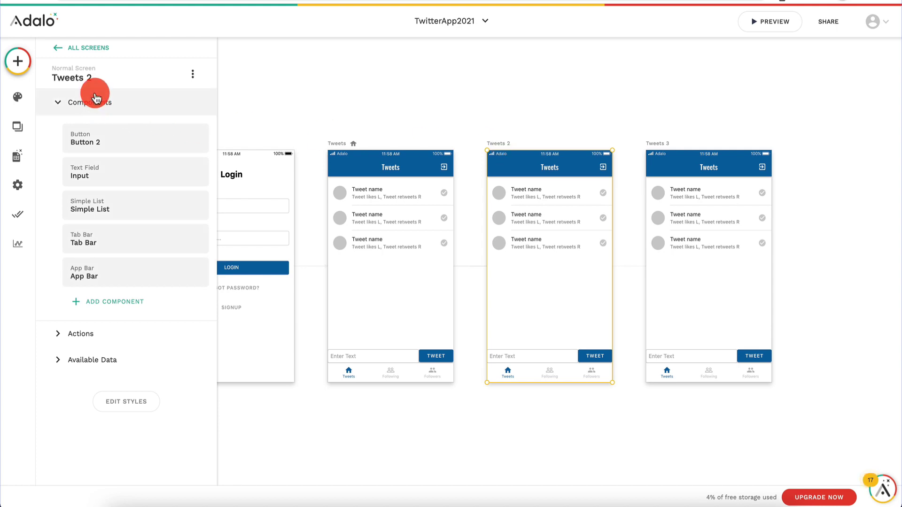
Step: Rename Tweets 2 to Following and set its app bar title to Following
{"action": "left_click", "coordinate": [92, 78]}
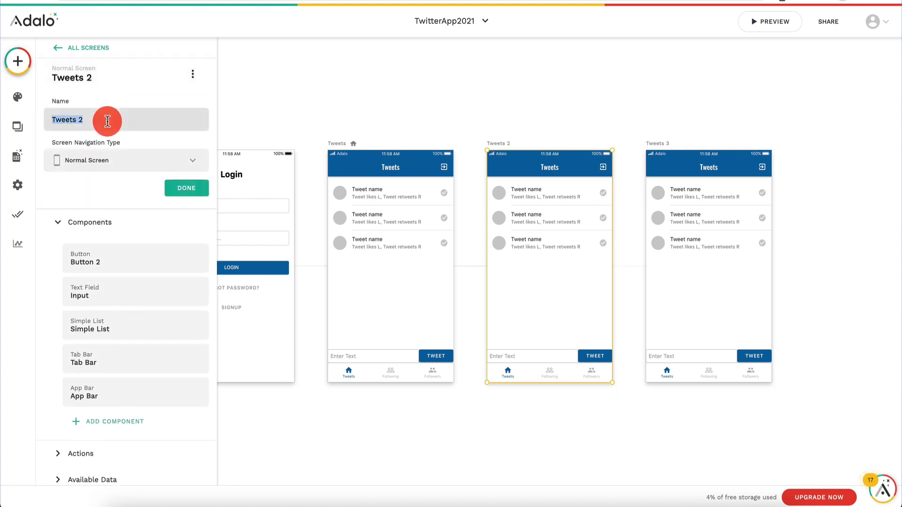
{"action": "type", "text": "Following"}
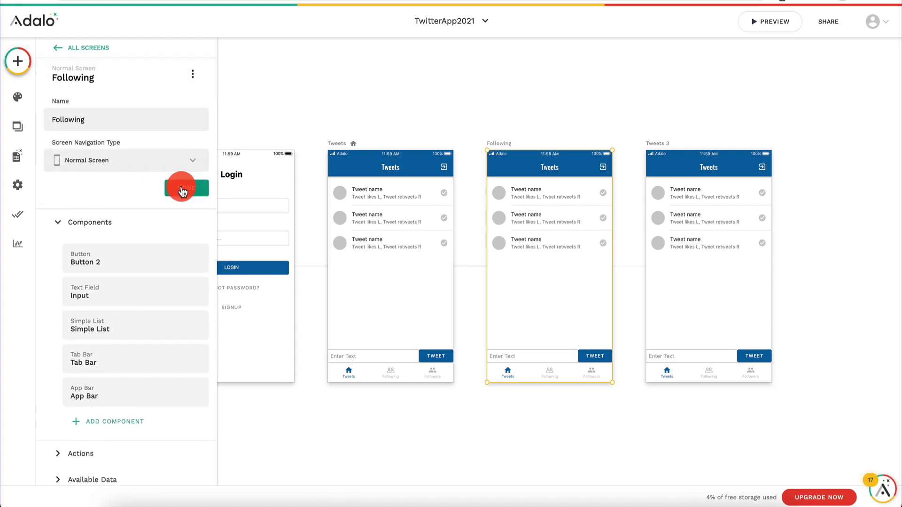
{"action": "left_click", "coordinate": [186, 188]}
{"action": "left_click", "coordinate": [558, 174]}
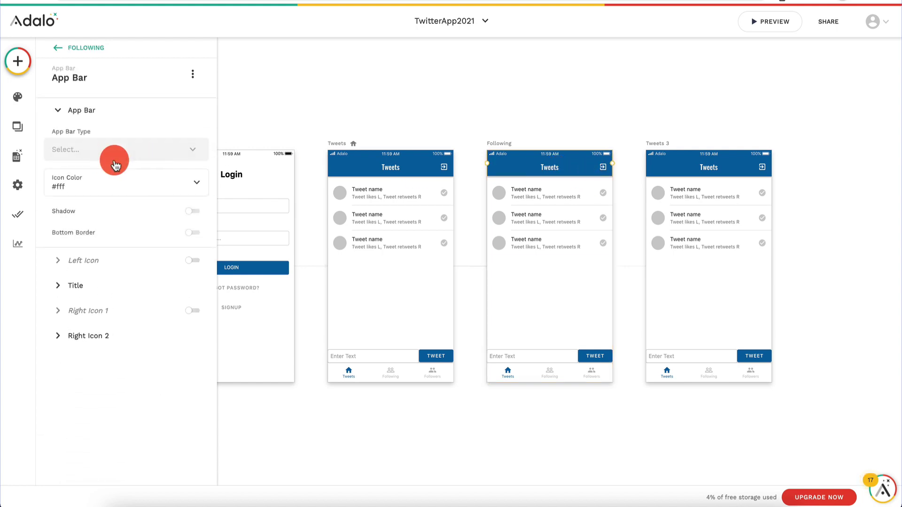
{"action": "left_click", "coordinate": [86, 283]}
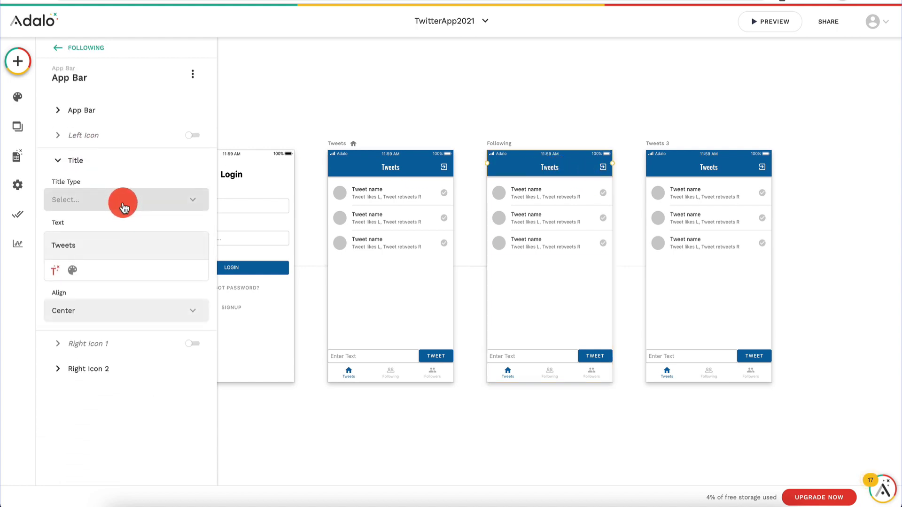
{"action": "type", "text": "Following"}
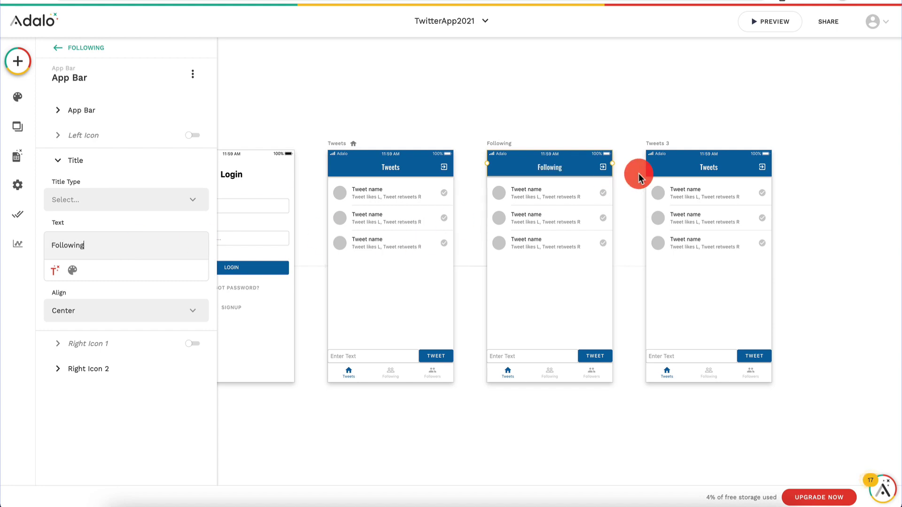
Step: Make the Following list show Users filtered to Logged In User > Following
{"action": "left_click", "coordinate": [547, 225]}
{"action": "left_click", "coordinate": [96, 148]}
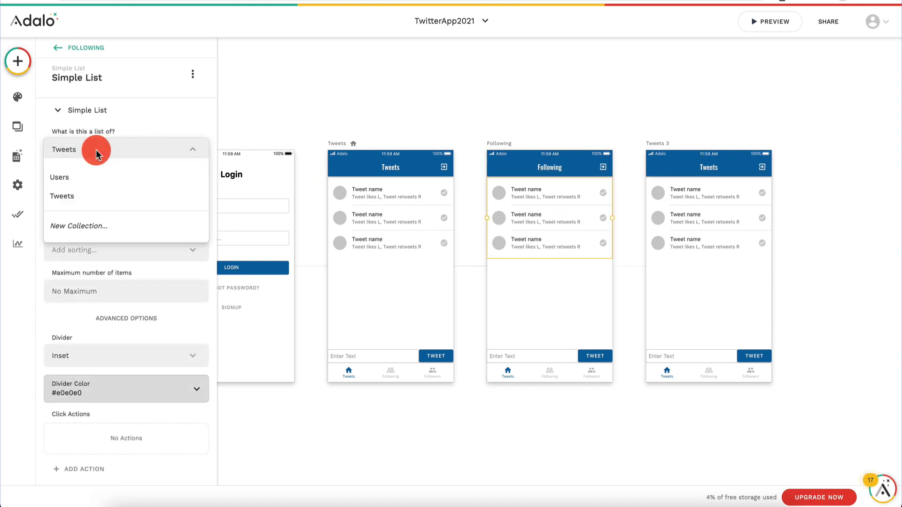
{"action": "left_click", "coordinate": [93, 175]}
{"action": "left_click", "coordinate": [138, 193]}
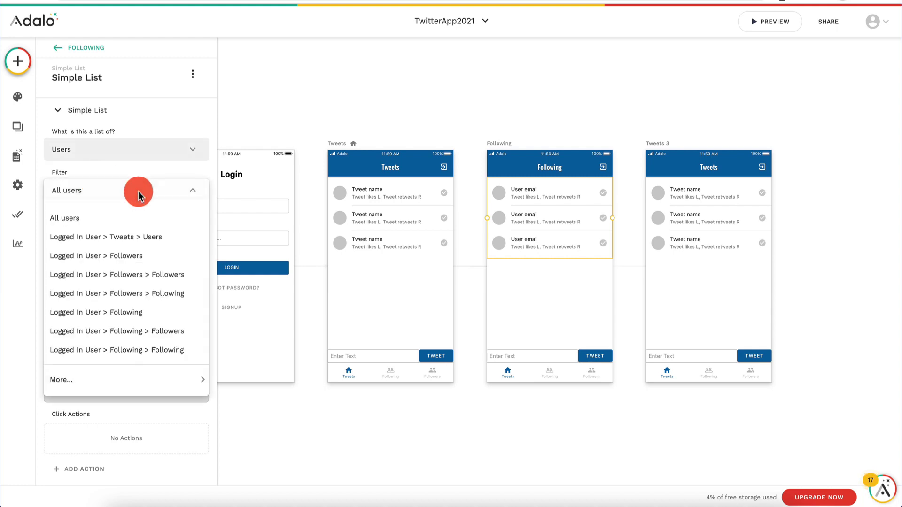
{"action": "left_click", "coordinate": [138, 313]}
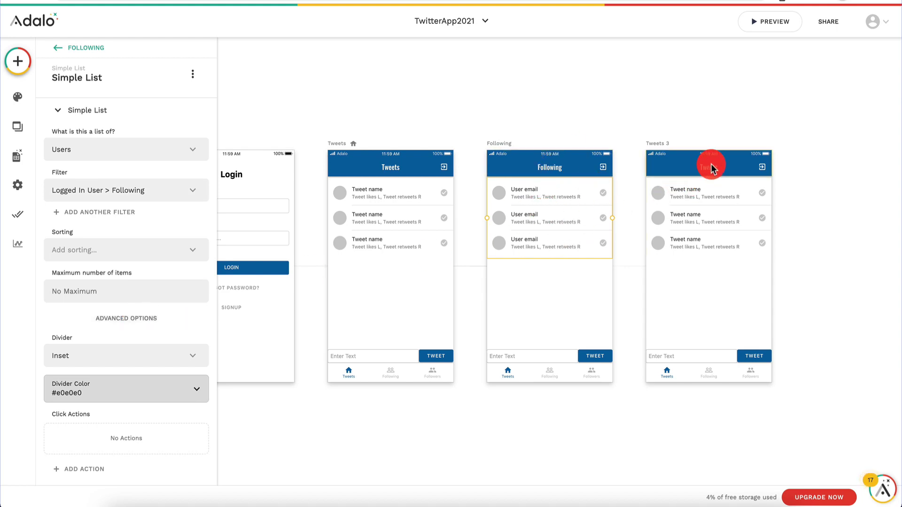
Step: Make the Second Tab active on the Following screen's tab bar
{"action": "left_click", "coordinate": [659, 147]}
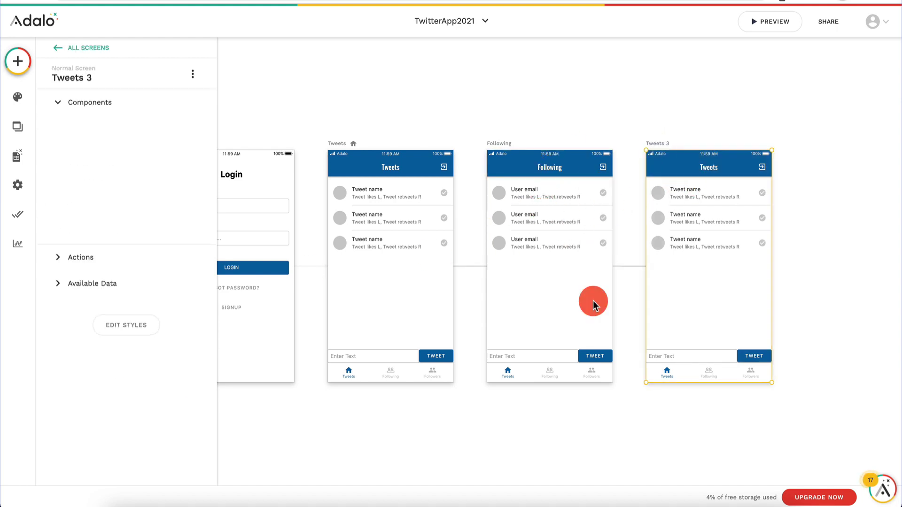
{"action": "left_click", "coordinate": [553, 374]}
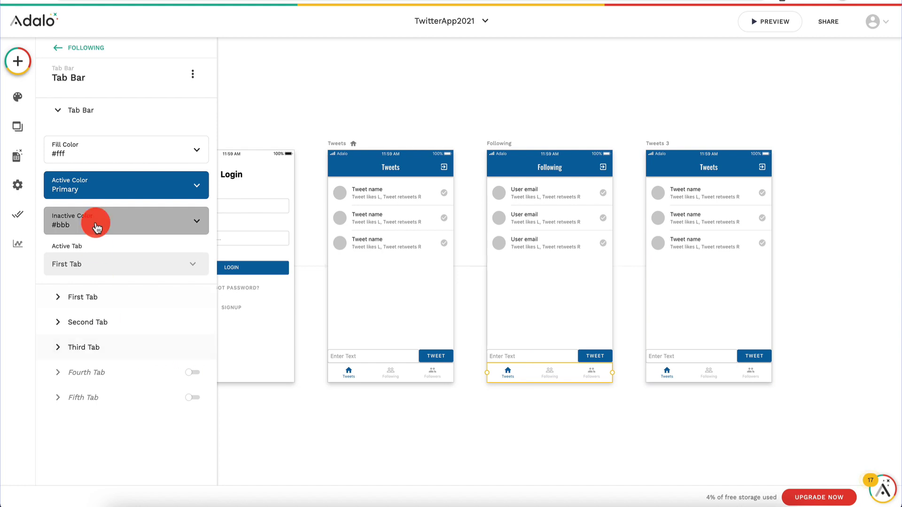
{"action": "left_click", "coordinate": [112, 262]}
{"action": "left_click", "coordinate": [125, 179]}
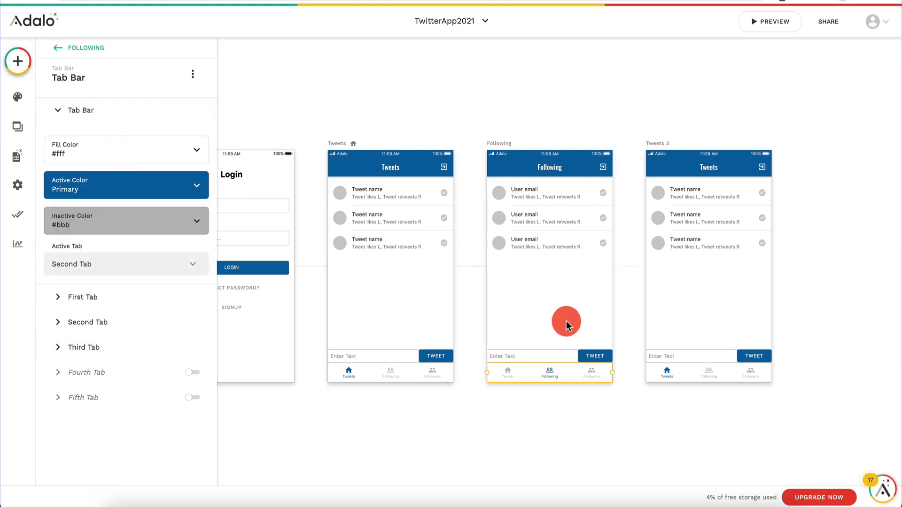
{"action": "left_click", "coordinate": [661, 147]}
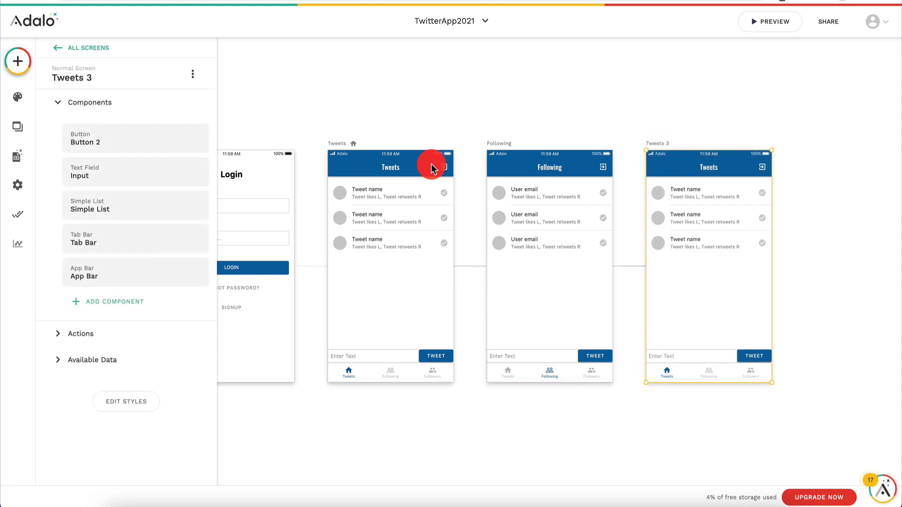
Step: Rename Tweets 3 to Followers and check its app bar title settings
{"action": "left_click", "coordinate": [105, 77]}
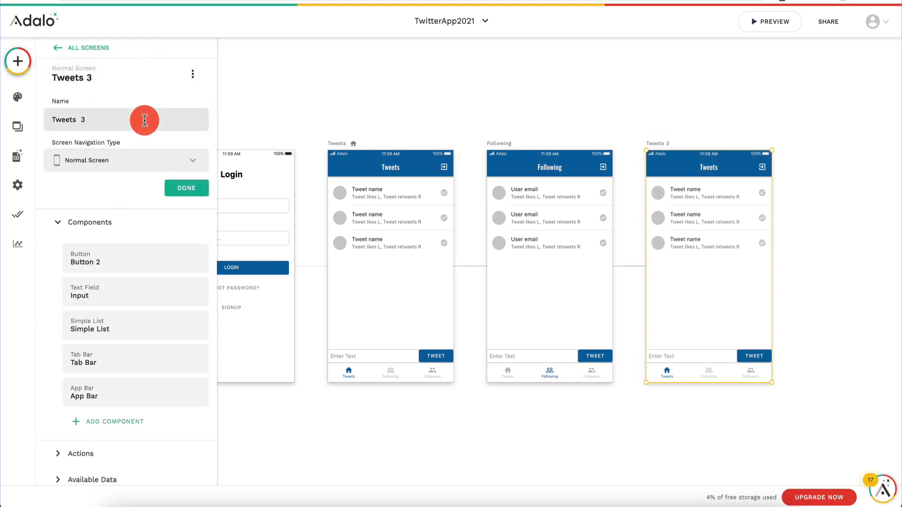
{"action": "type", "text": "Follower"}
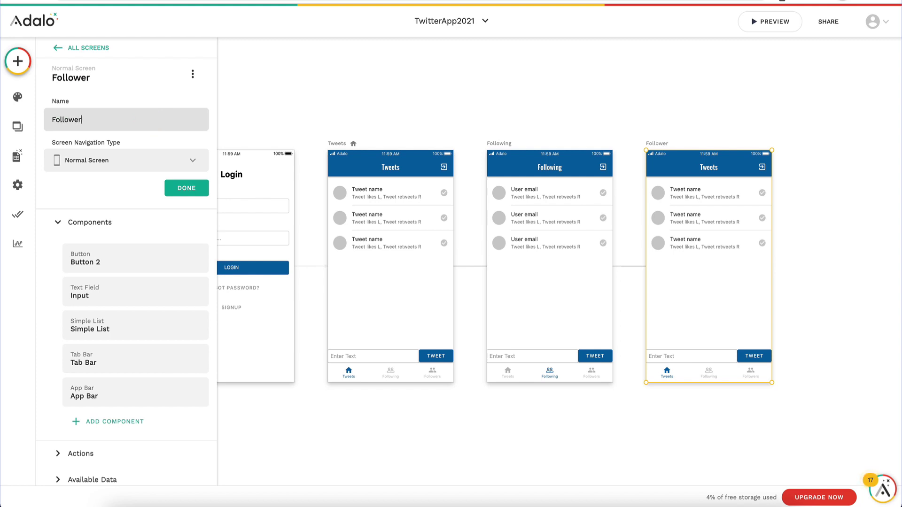
{"action": "type", "text": "s"}
{"action": "left_click", "coordinate": [187, 188]}
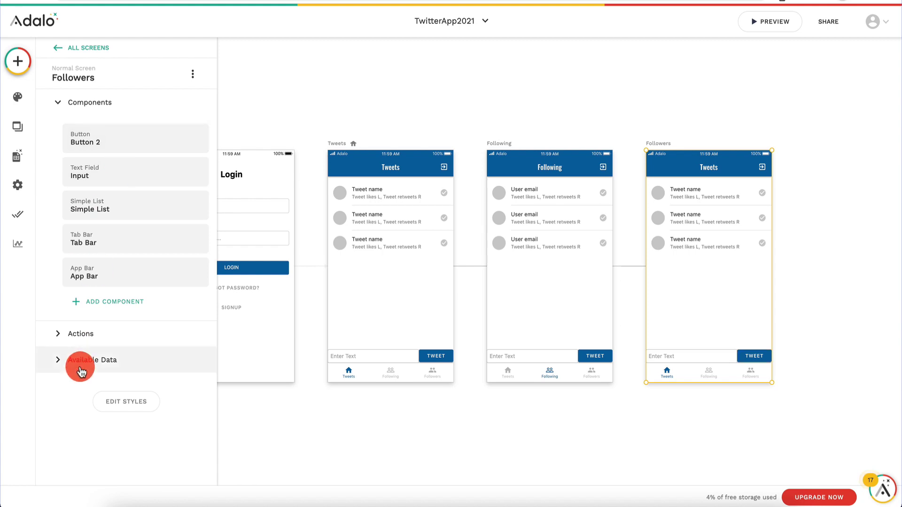
{"action": "left_click", "coordinate": [709, 215]}
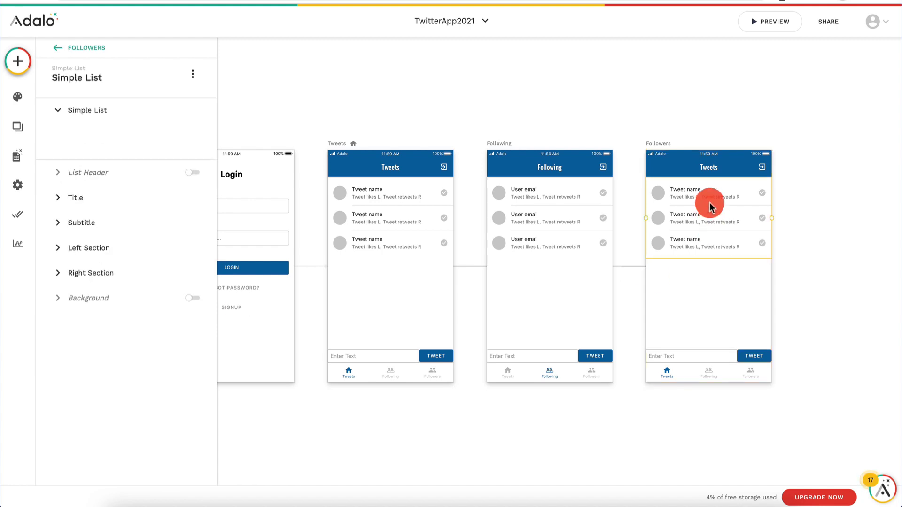
{"action": "left_click", "coordinate": [714, 167]}
{"action": "left_click", "coordinate": [94, 286]}
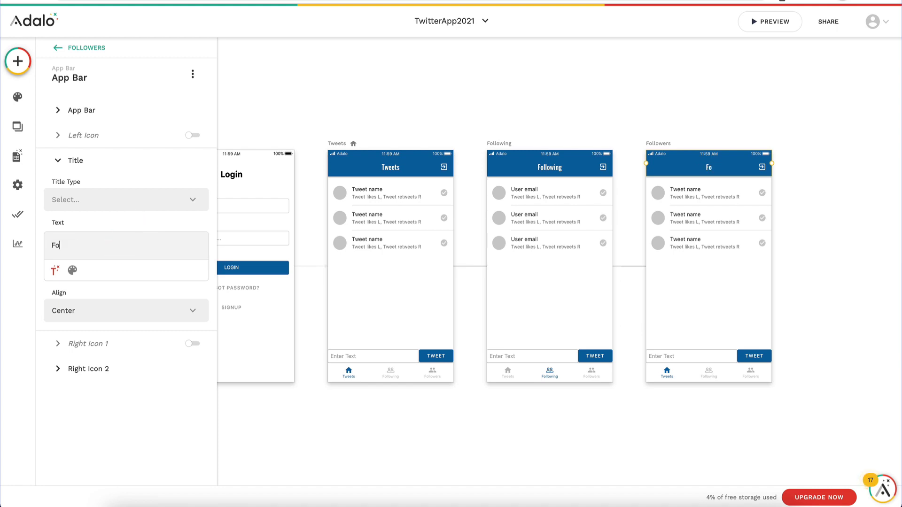
{"action": "left_click", "coordinate": [567, 95]}
Step: Make the Followers list show Users who follow the logged-in user
{"action": "left_click", "coordinate": [691, 201]}
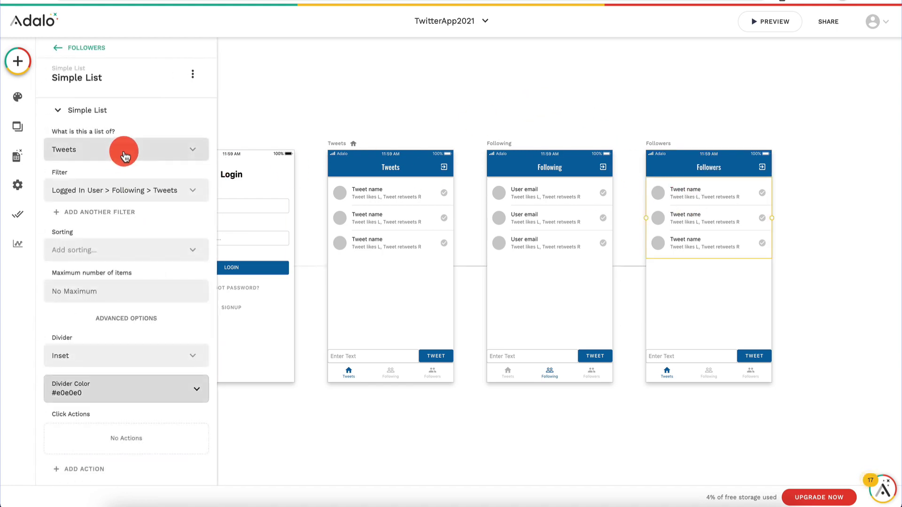
{"action": "left_click", "coordinate": [122, 148]}
{"action": "left_click", "coordinate": [122, 177]}
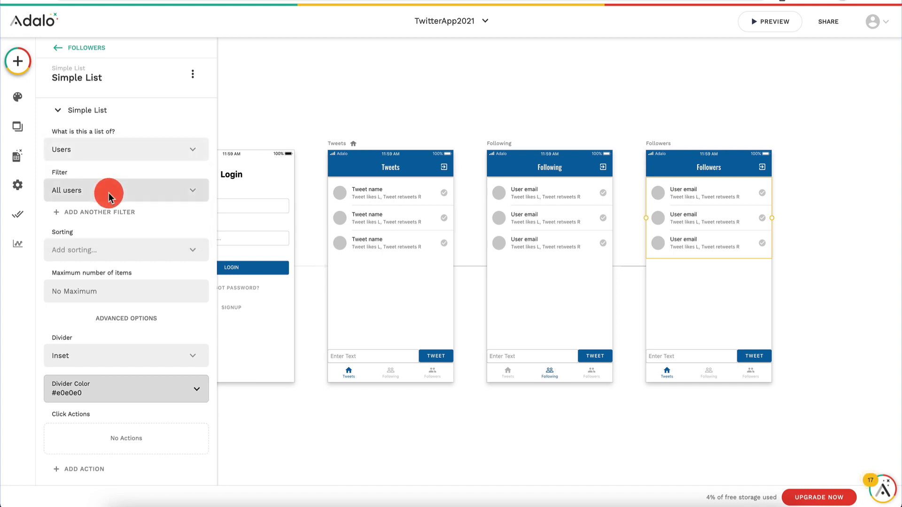
{"action": "left_click", "coordinate": [112, 192]}
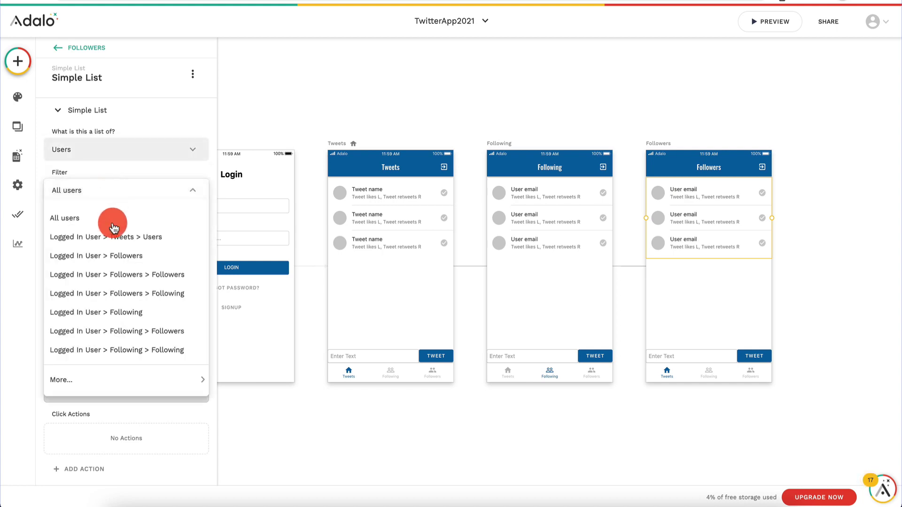
{"action": "left_click", "coordinate": [128, 257]}
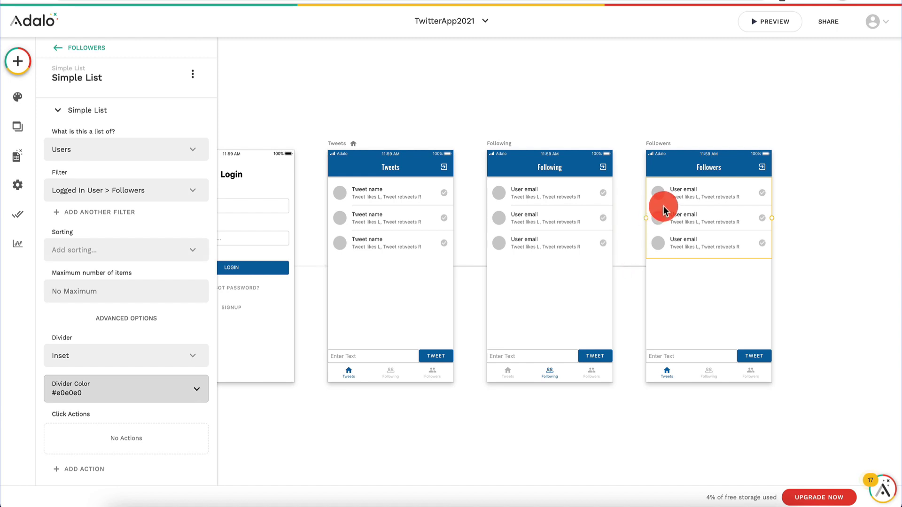
Step: Make the Third Tab active on the Followers screen's tab bar
{"action": "left_click", "coordinate": [710, 372]}
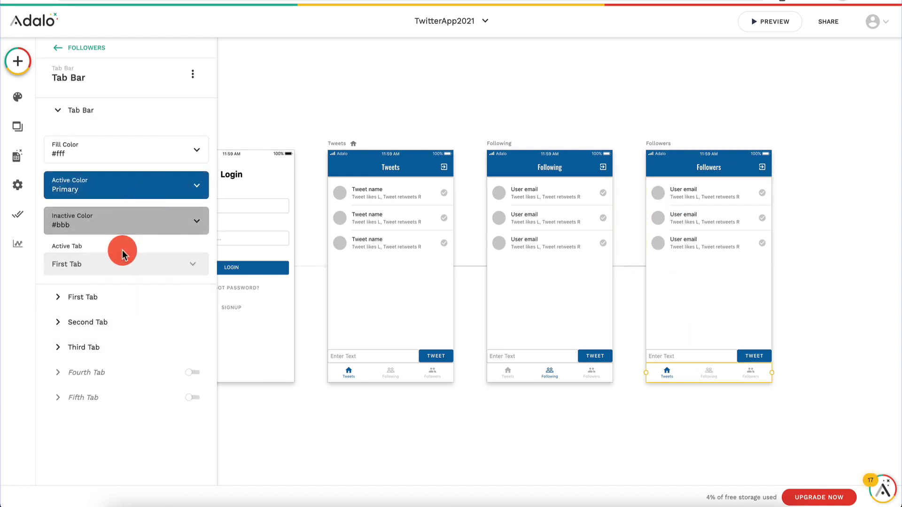
{"action": "left_click", "coordinate": [127, 263]}
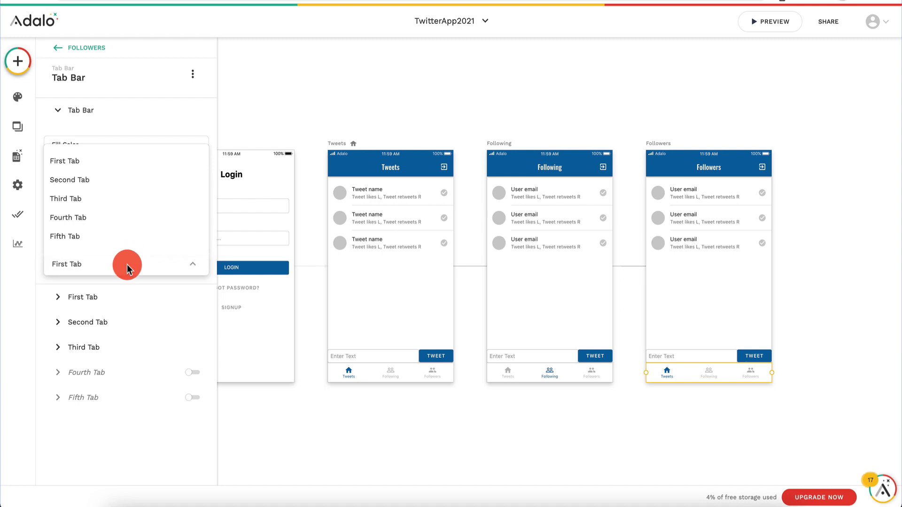
{"action": "left_click", "coordinate": [142, 204]}
{"action": "left_click", "coordinate": [672, 356]}
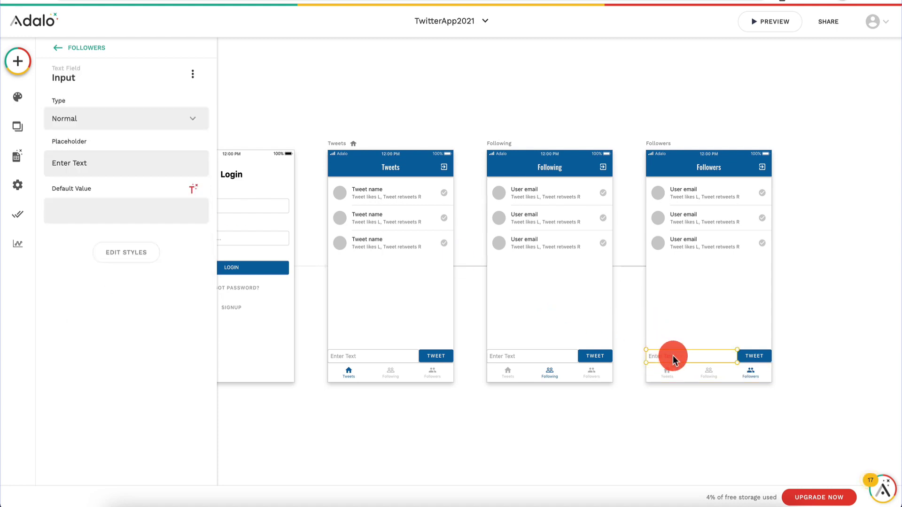
Step: Delete the text input and Tweet button from both the Followers and Following screens
{"action": "key", "text": "Delete"}
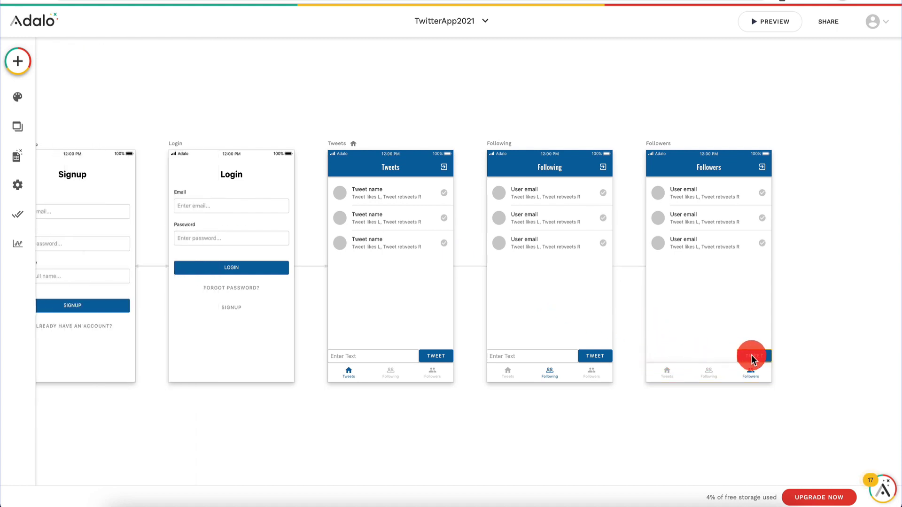
{"action": "left_click", "coordinate": [751, 356]}
{"action": "key", "text": "Delete"}
{"action": "left_click", "coordinate": [526, 356]}
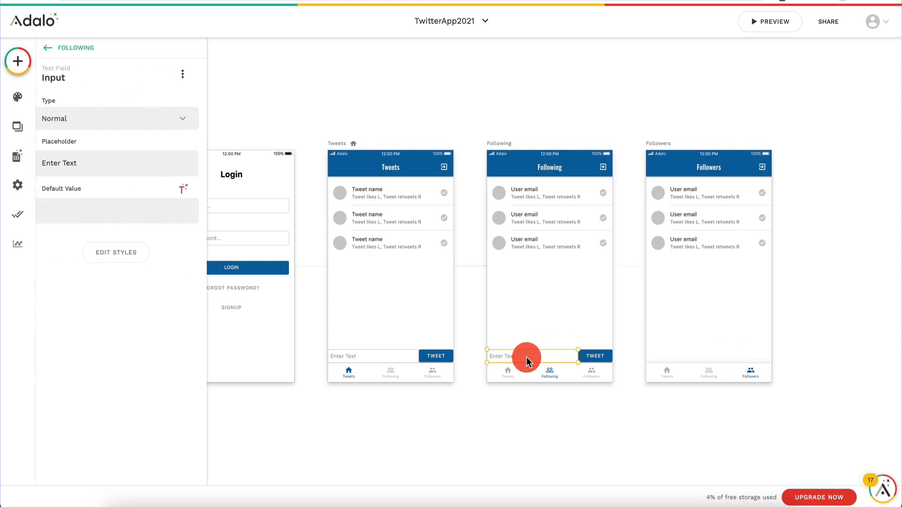
{"action": "key", "text": "Delete"}
{"action": "left_click", "coordinate": [591, 353]}
{"action": "key", "text": "Delete"}
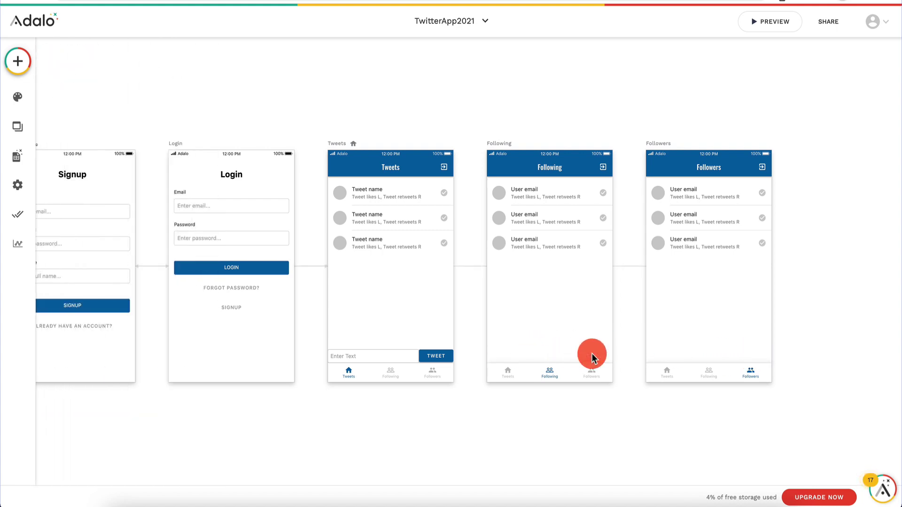
Step: Compare the Following and Followers list filters
{"action": "left_click", "coordinate": [550, 192]}
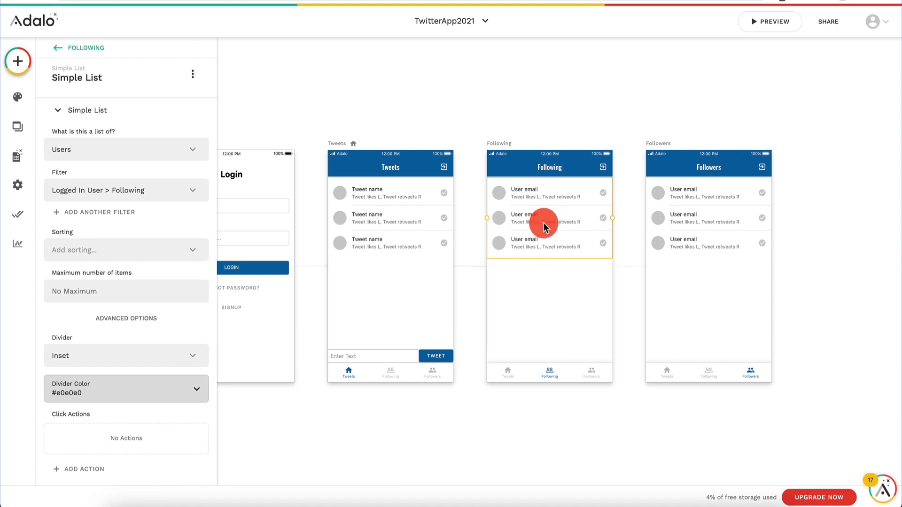
{"action": "left_click", "coordinate": [726, 216]}
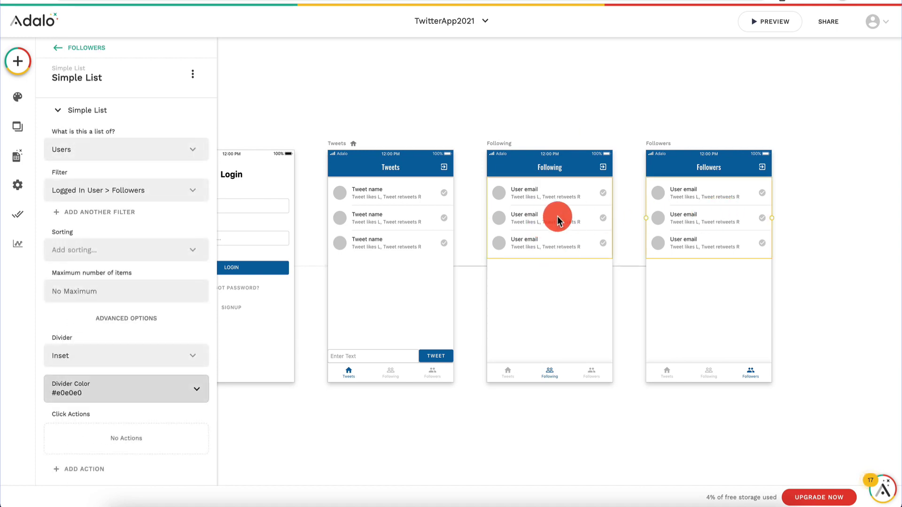
{"action": "left_click", "coordinate": [541, 221]}
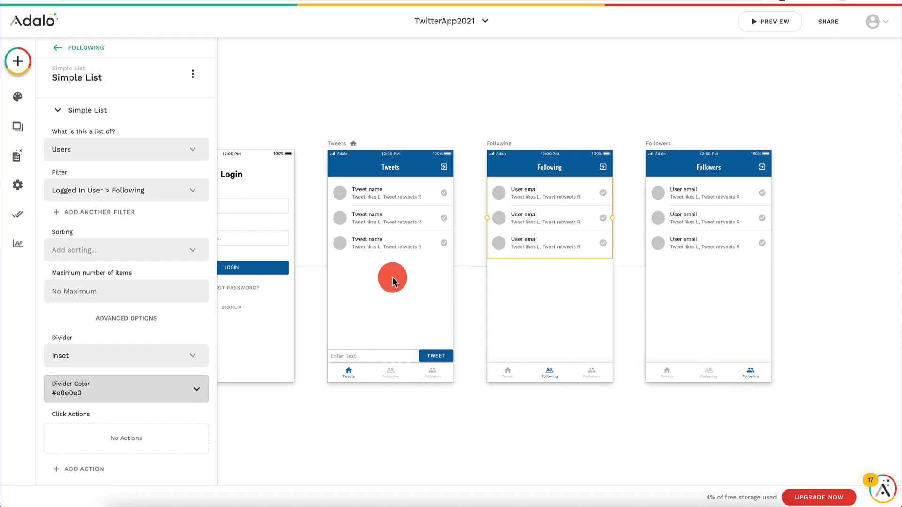
Step: Link the Tweets tab bar's second tab to the Following screen with no transition
{"action": "left_click", "coordinate": [390, 374]}
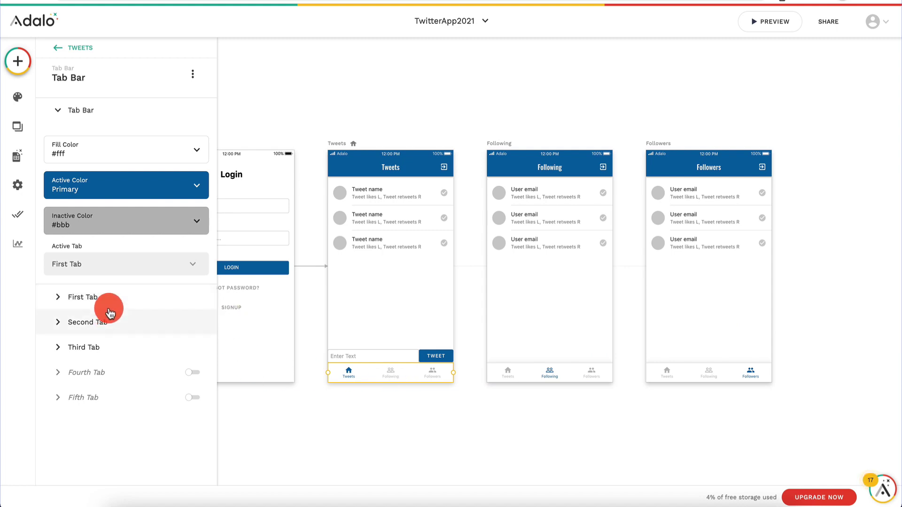
{"action": "left_click", "coordinate": [103, 322]}
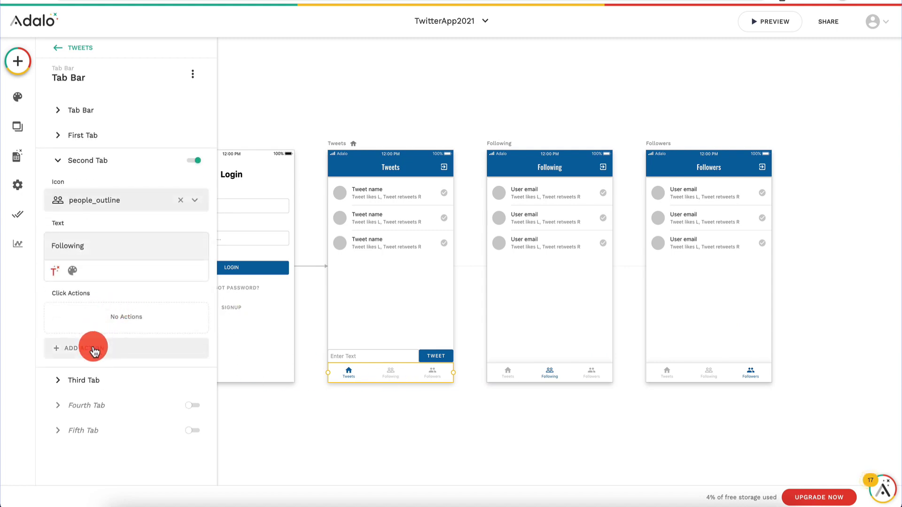
{"action": "left_click", "coordinate": [94, 351]}
{"action": "left_click", "coordinate": [142, 157]}
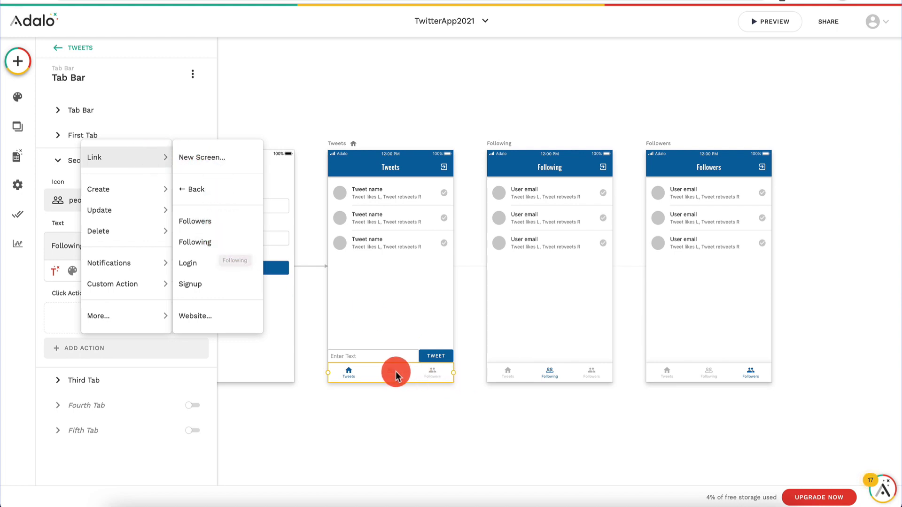
{"action": "left_click", "coordinate": [203, 248]}
{"action": "left_click", "coordinate": [111, 258]}
{"action": "scroll", "coordinate": [111, 291], "scroll_direction": "down", "scroll_amount": 3}
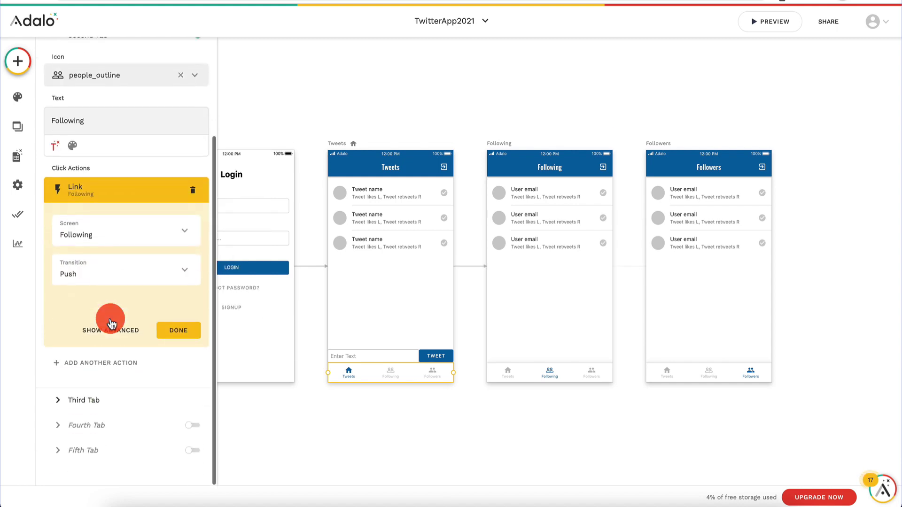
{"action": "left_click", "coordinate": [132, 272]}
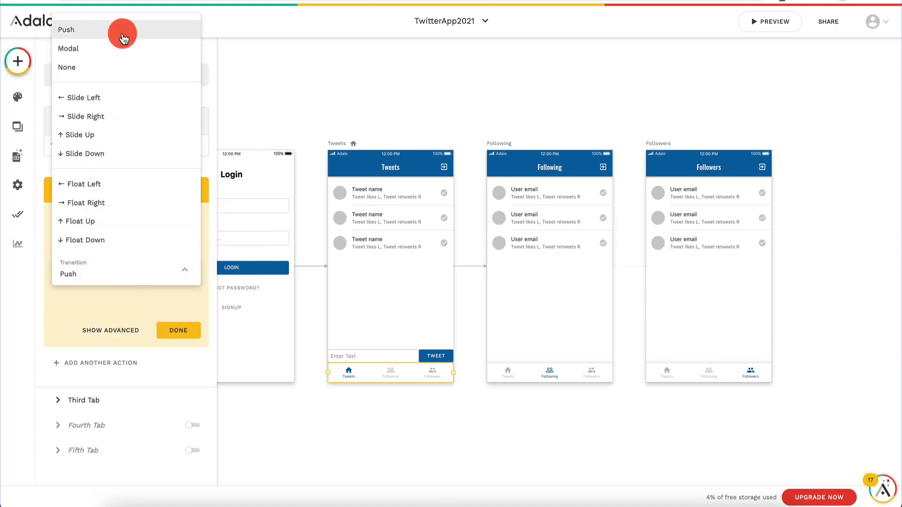
{"action": "left_click", "coordinate": [115, 67]}
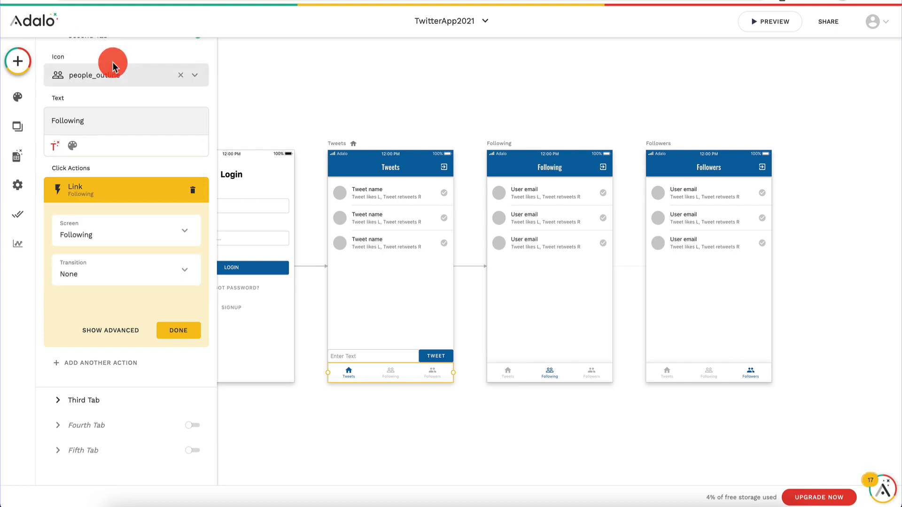
{"action": "left_click", "coordinate": [181, 331]}
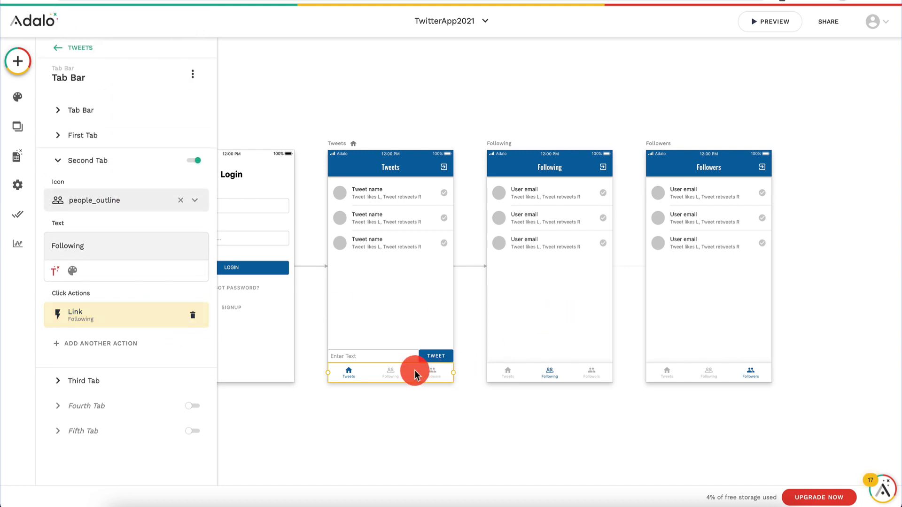
Step: Link the third tab to the Followers screen with no transition, then preview the app
{"action": "left_click", "coordinate": [117, 380]}
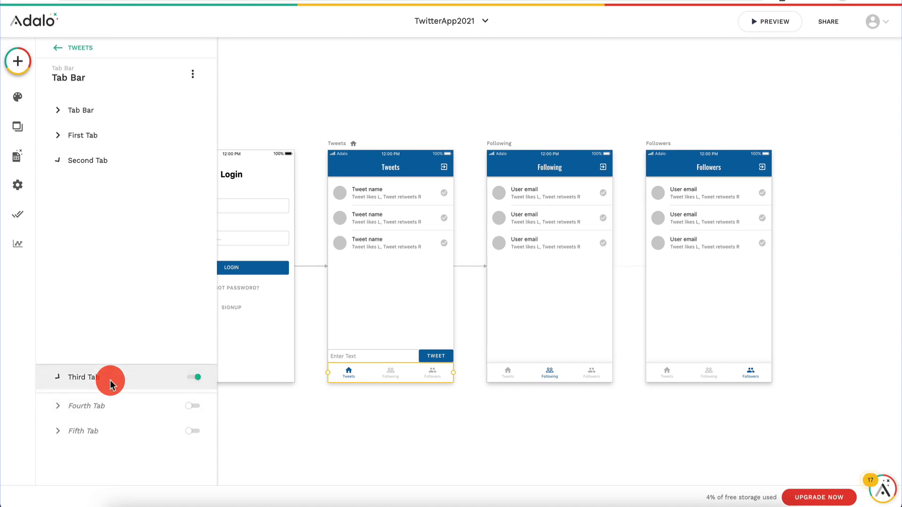
{"action": "left_click", "coordinate": [94, 376]}
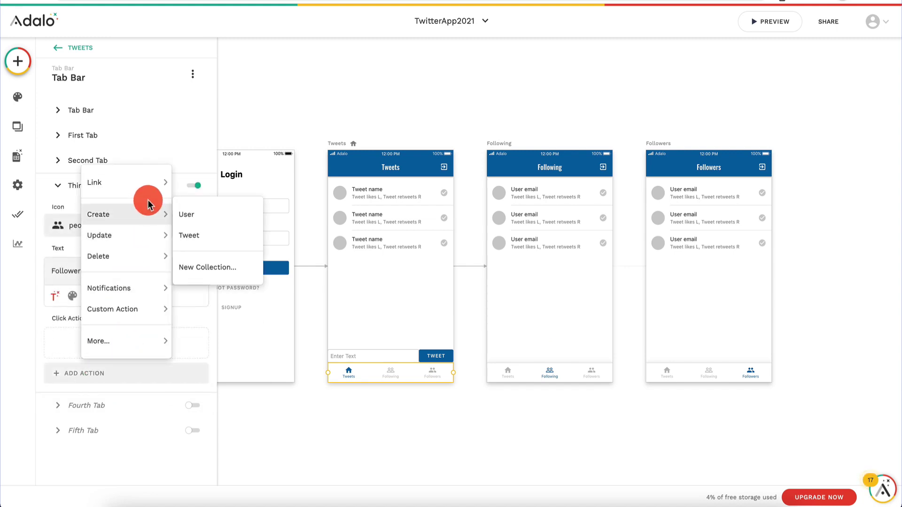
{"action": "mouse_move", "coordinate": [152, 188]}
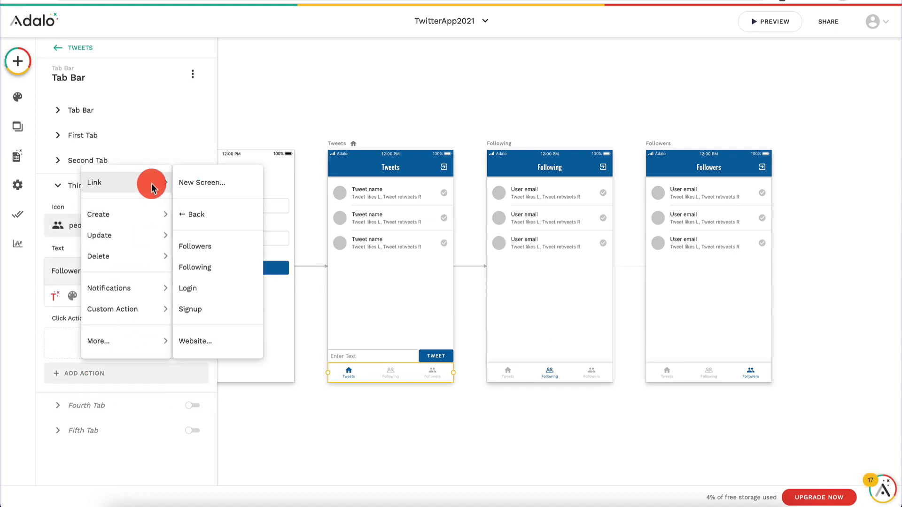
{"action": "left_click", "coordinate": [240, 247]}
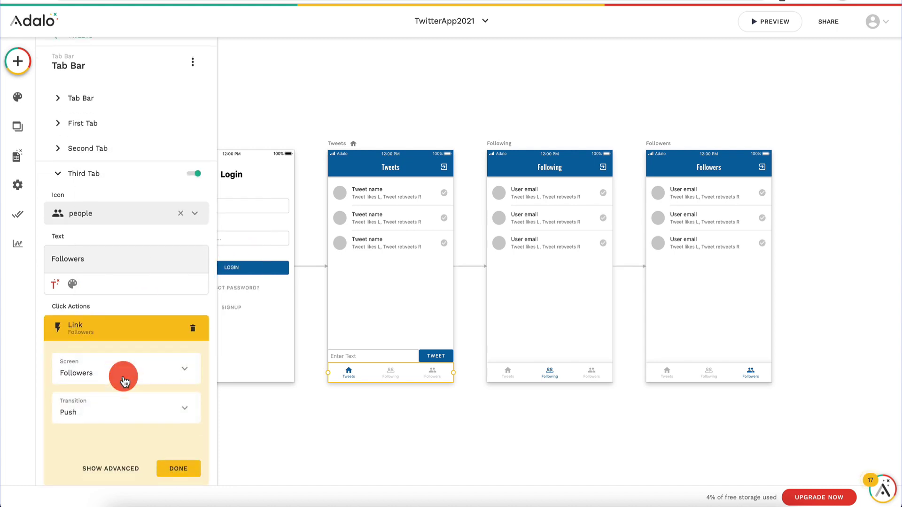
{"action": "scroll", "coordinate": [136, 306], "scroll_direction": "down", "scroll_amount": 2}
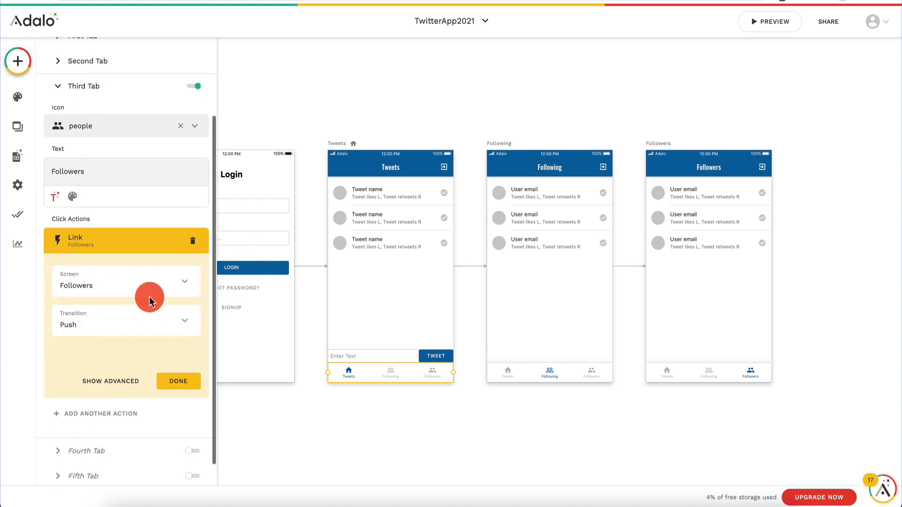
{"action": "left_click", "coordinate": [134, 317]}
{"action": "left_click", "coordinate": [117, 117]}
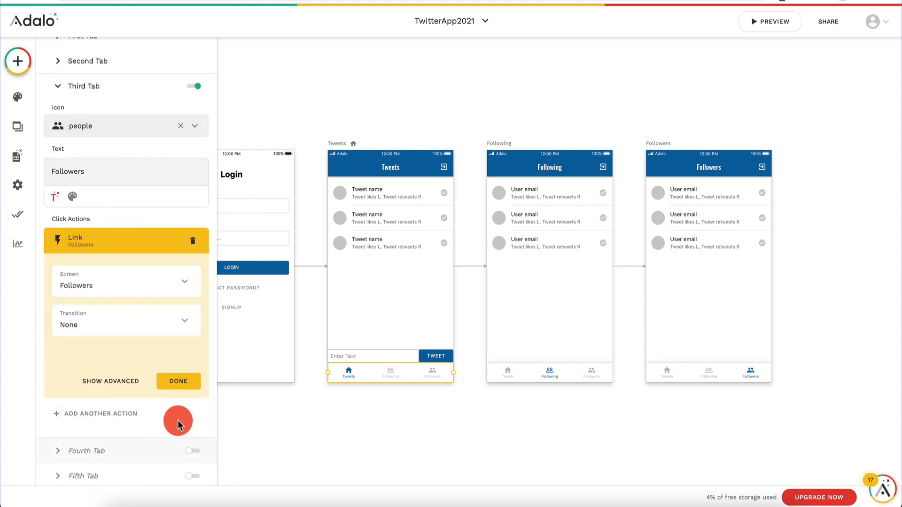
{"action": "left_click", "coordinate": [185, 380]}
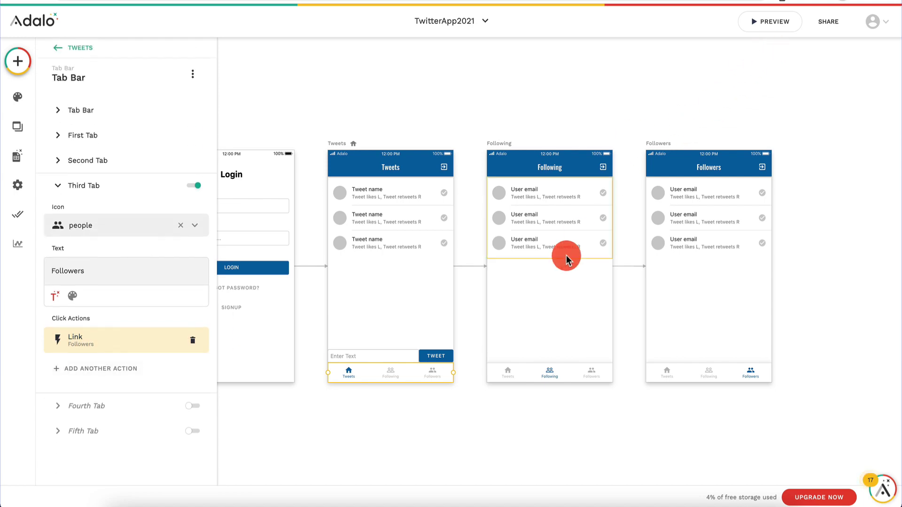
{"action": "left_click", "coordinate": [779, 20]}
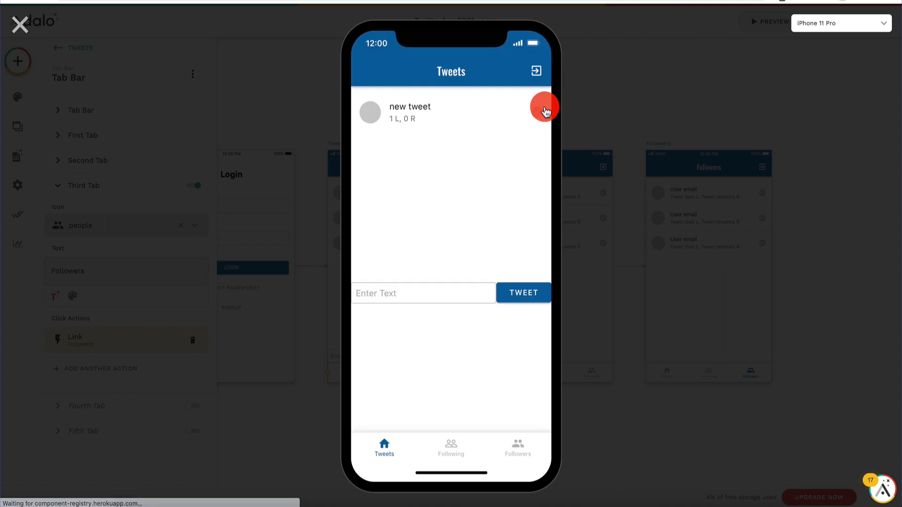
{"action": "left_click", "coordinate": [453, 451]}
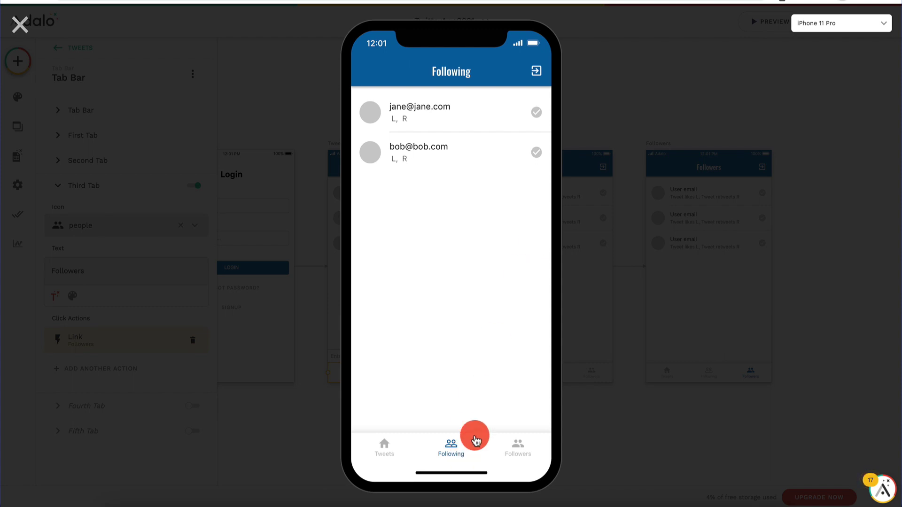
{"action": "left_click", "coordinate": [17, 24]}
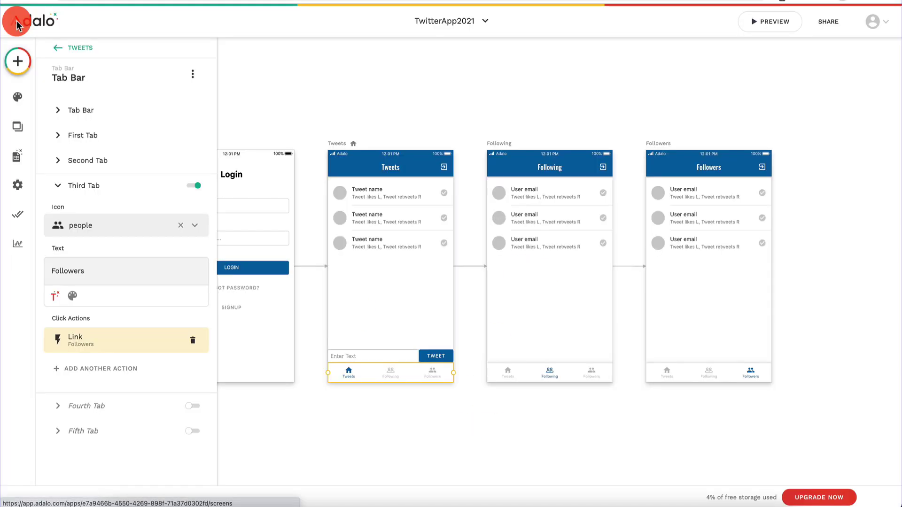
Step: Set the Following list row title to the user's Full Name magic text
{"action": "left_click", "coordinate": [558, 191]}
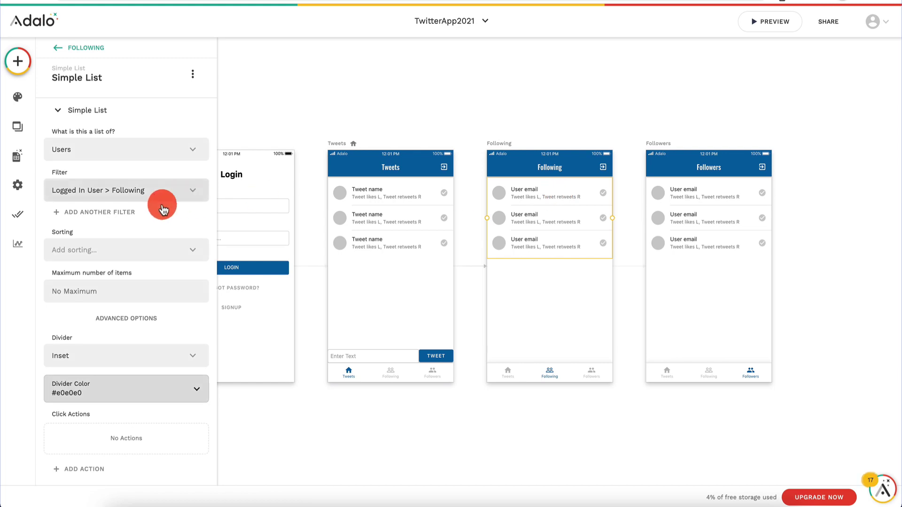
{"action": "scroll", "coordinate": [117, 257], "scroll_direction": "down", "scroll_amount": 5}
{"action": "left_click", "coordinate": [100, 357]}
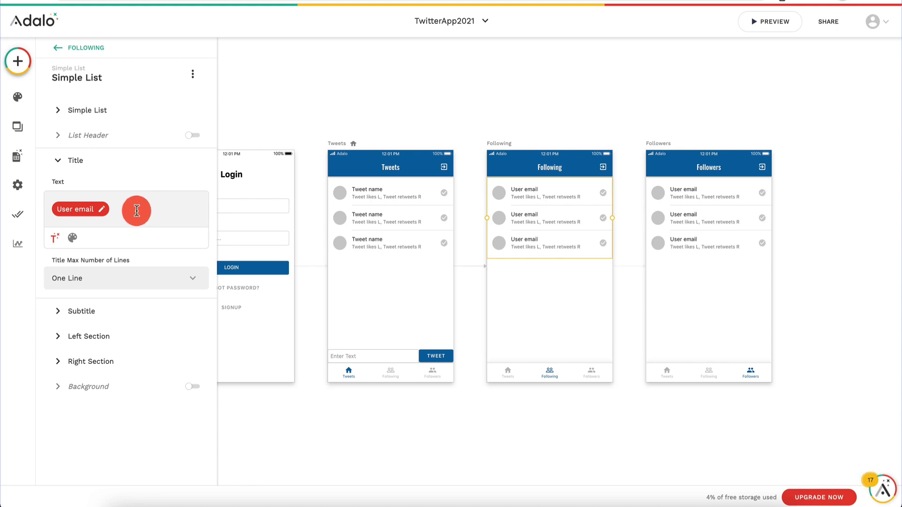
{"action": "key", "text": "BackSpace"}
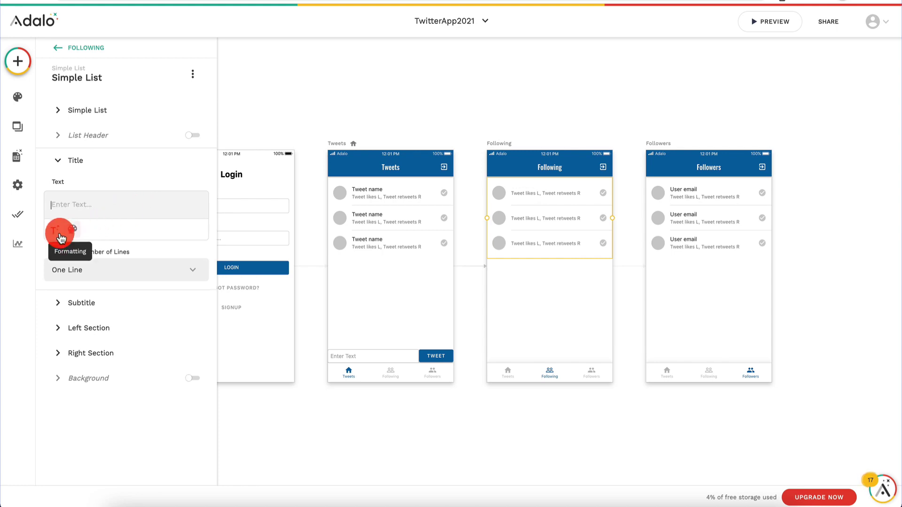
{"action": "left_click", "coordinate": [55, 230]}
{"action": "left_click", "coordinate": [104, 310]}
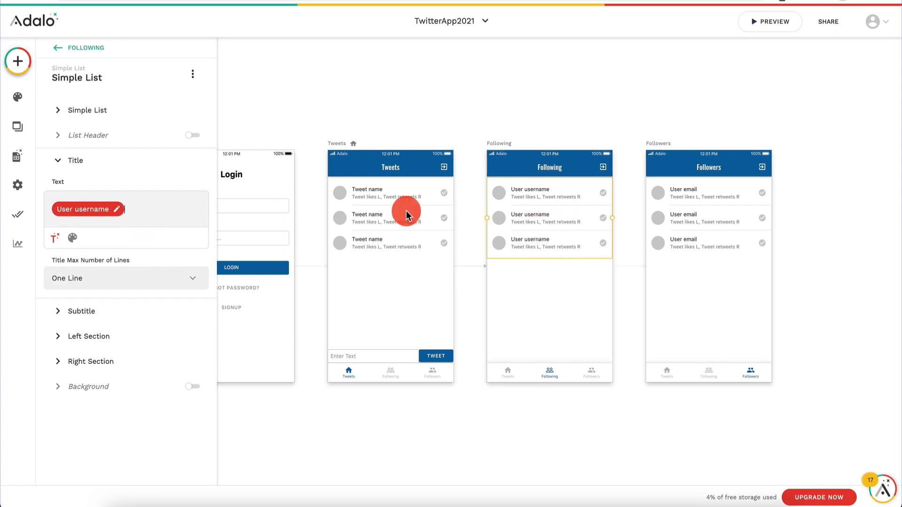
{"action": "left_click", "coordinate": [130, 209]}
{"action": "key", "text": "BackSpace"}
{"action": "left_click", "coordinate": [56, 232]}
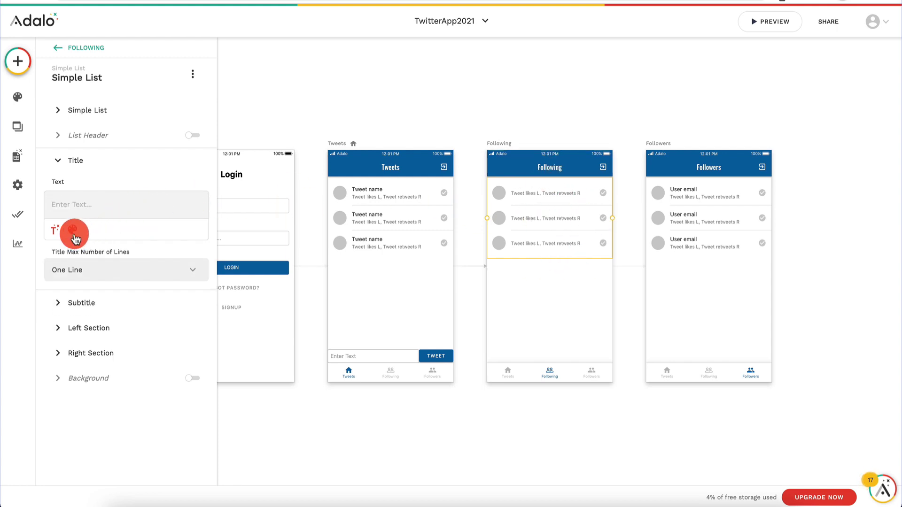
{"action": "left_click", "coordinate": [97, 320]}
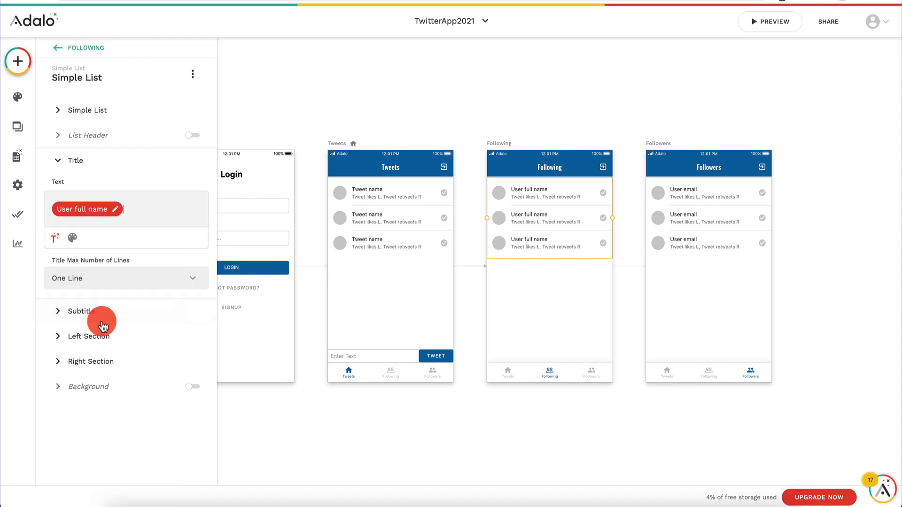
Step: Set the row subtitle to '@' followed by the user's Username
{"action": "left_click", "coordinate": [85, 311]}
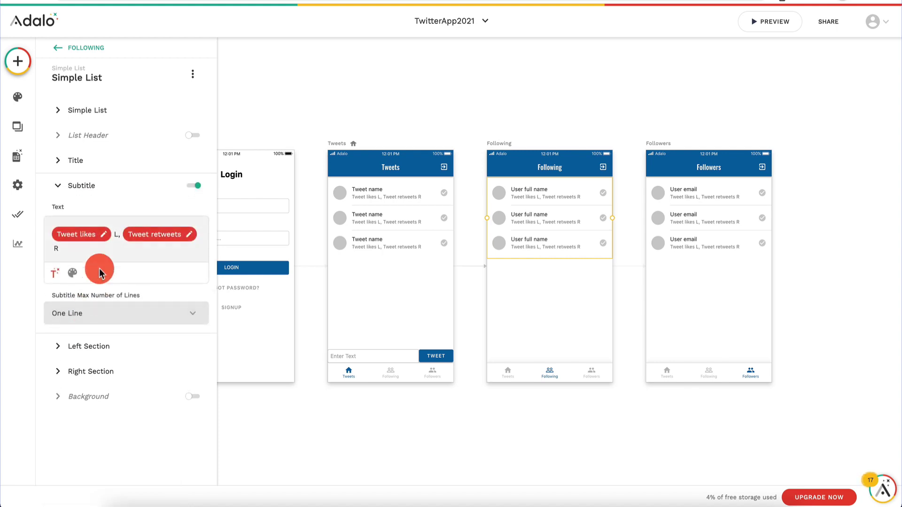
{"action": "left_click", "coordinate": [94, 251]}
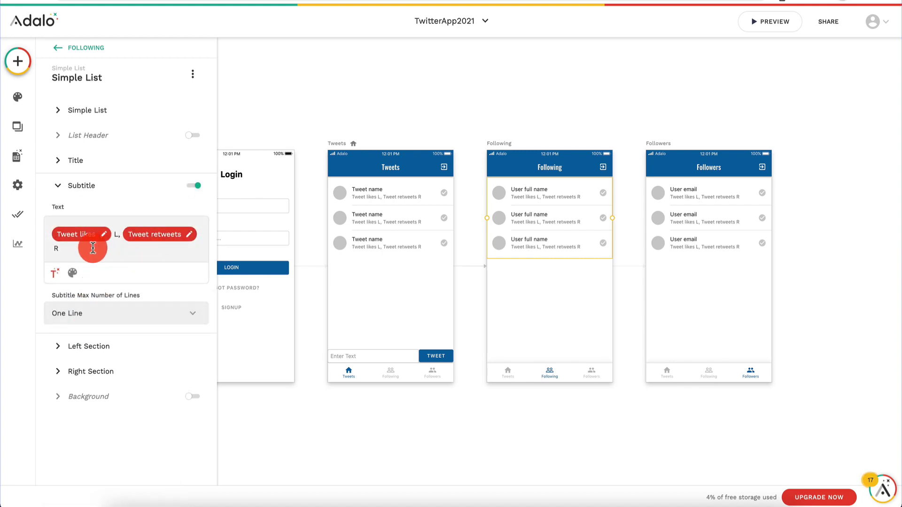
{"action": "key", "text": "BackSpace"}
{"action": "key", "text": "BackSpace"}
{"action": "key", "text": "BackSpace"}
{"action": "key", "text": "BackSpace"}
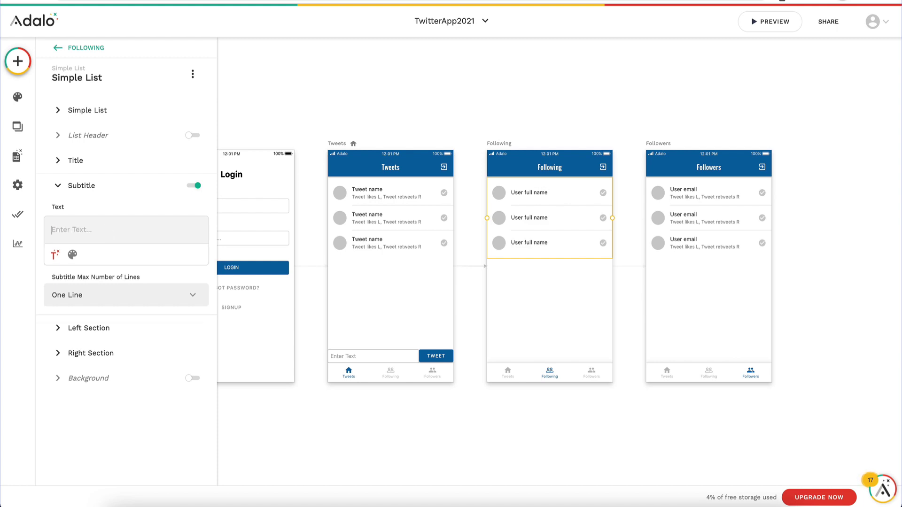
{"action": "left_click", "coordinate": [53, 258]}
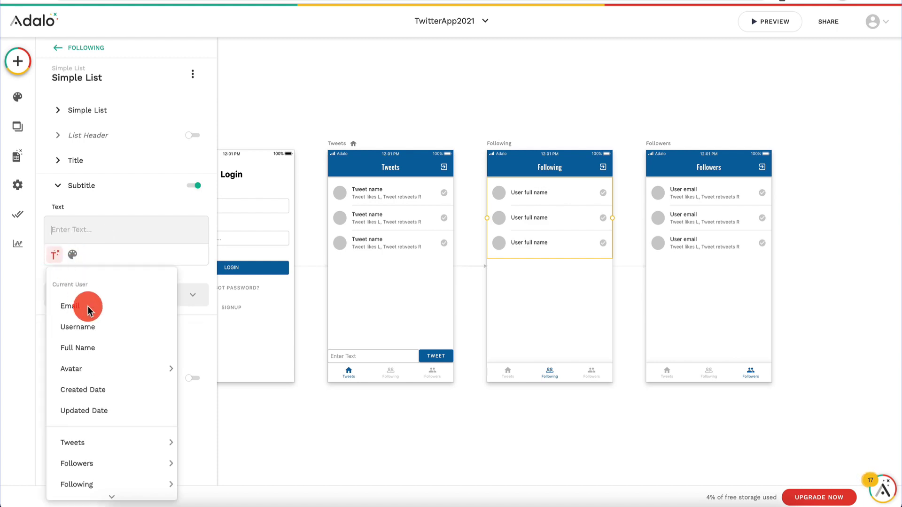
{"action": "left_click", "coordinate": [108, 328]}
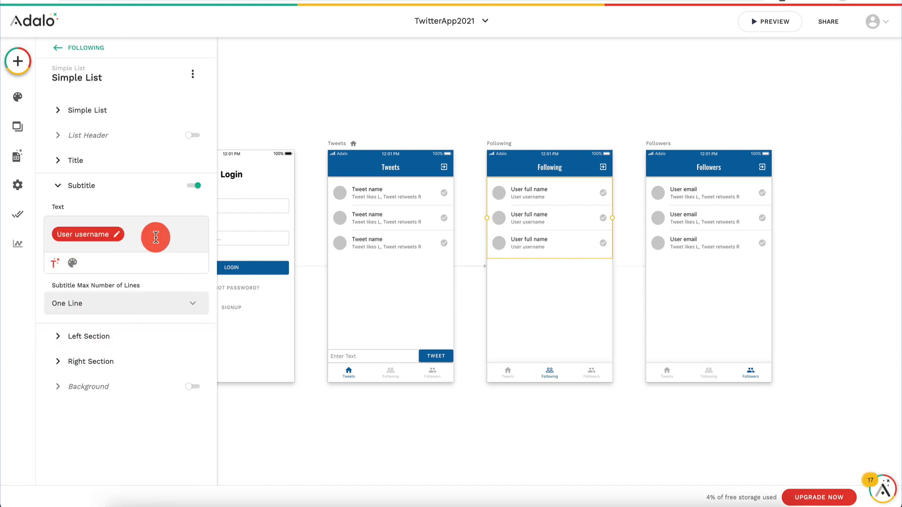
{"action": "left_click", "coordinate": [155, 237]}
{"action": "type", "text": "@"}
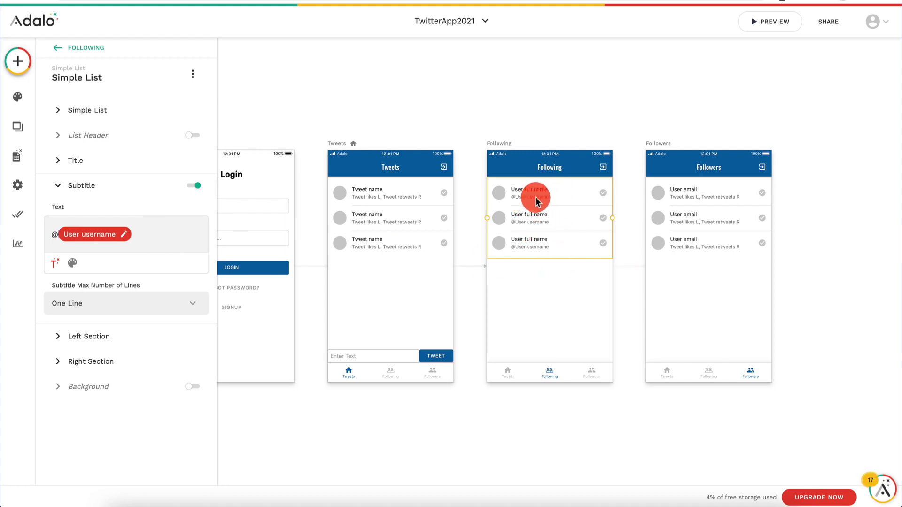
{"action": "left_click", "coordinate": [87, 337]}
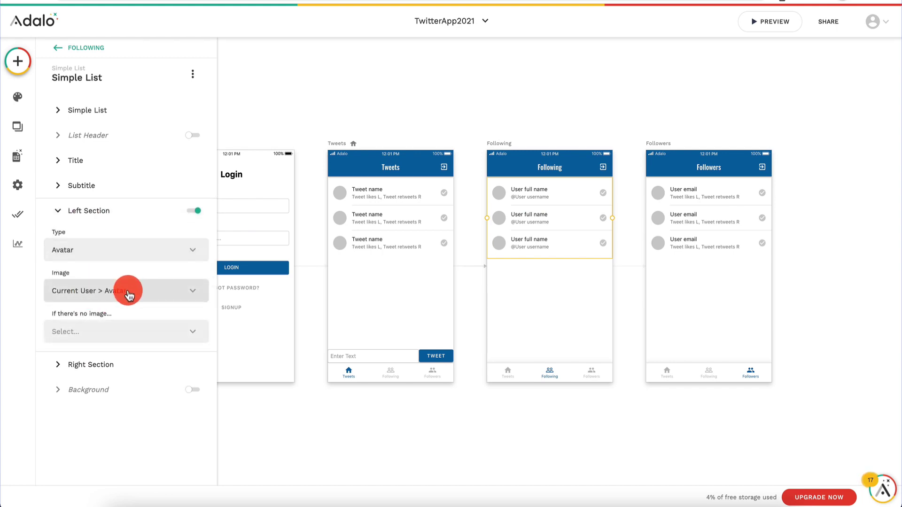
Step: Show nothing in the row's left section when a user has no avatar
{"action": "left_click", "coordinate": [116, 333]}
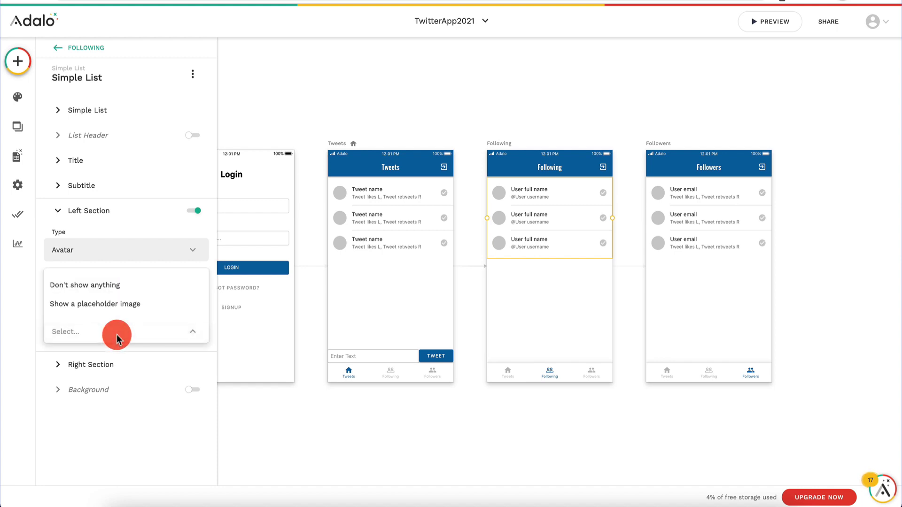
{"action": "left_click", "coordinate": [121, 304]}
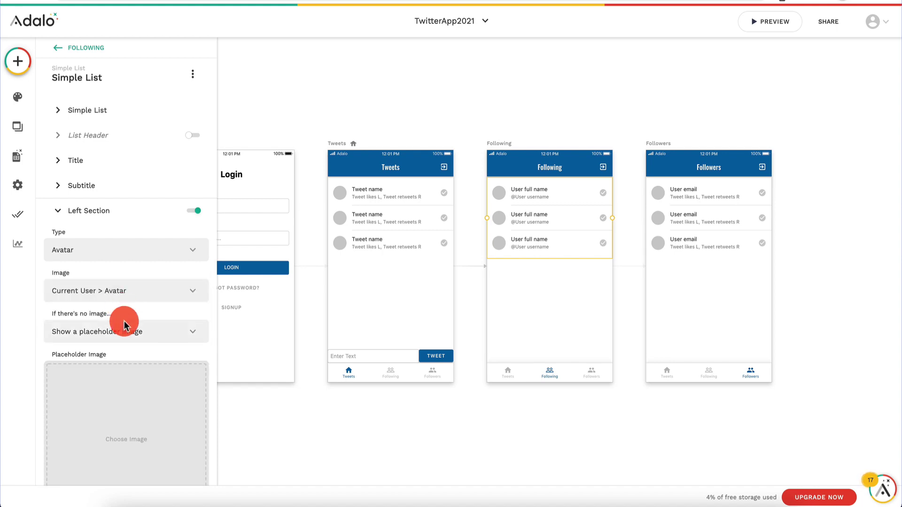
{"action": "left_click", "coordinate": [117, 331]}
{"action": "left_click", "coordinate": [140, 288]}
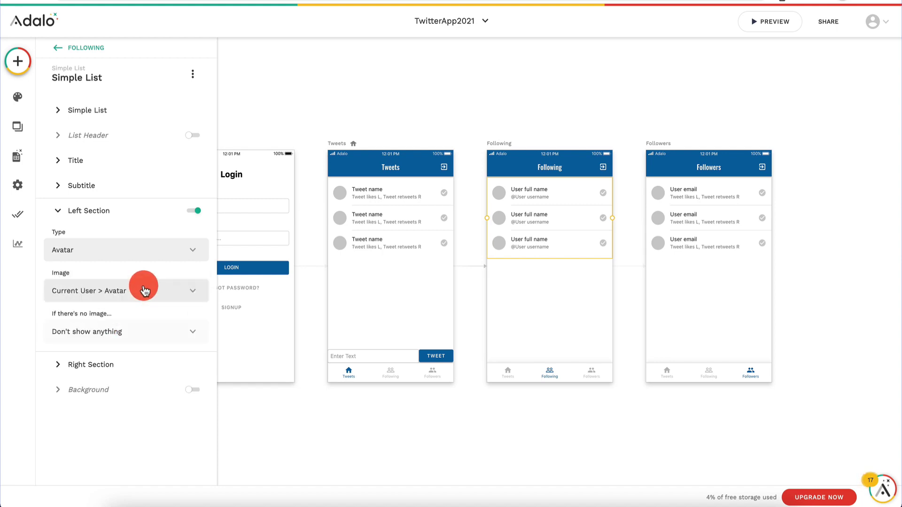
Step: Replace the right-section check_circle icon with a close (X) icon
{"action": "left_click", "coordinate": [100, 371]}
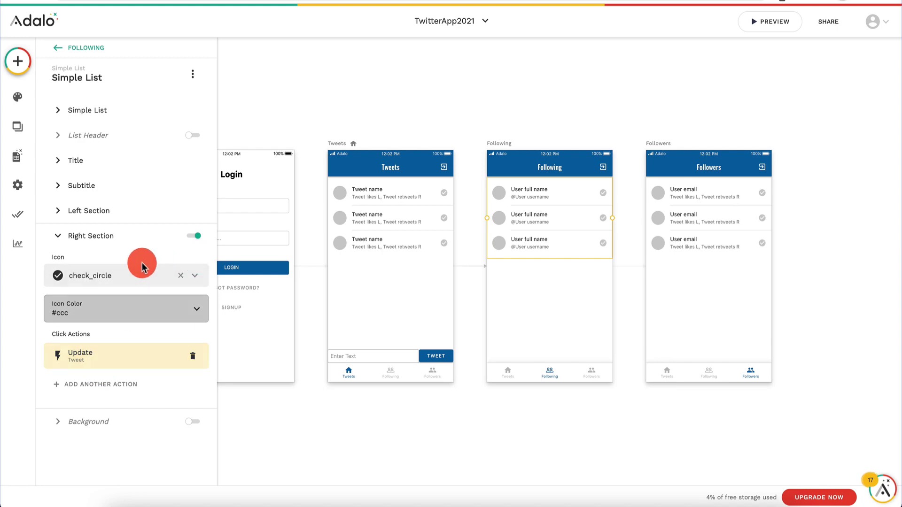
{"action": "left_click", "coordinate": [184, 276]}
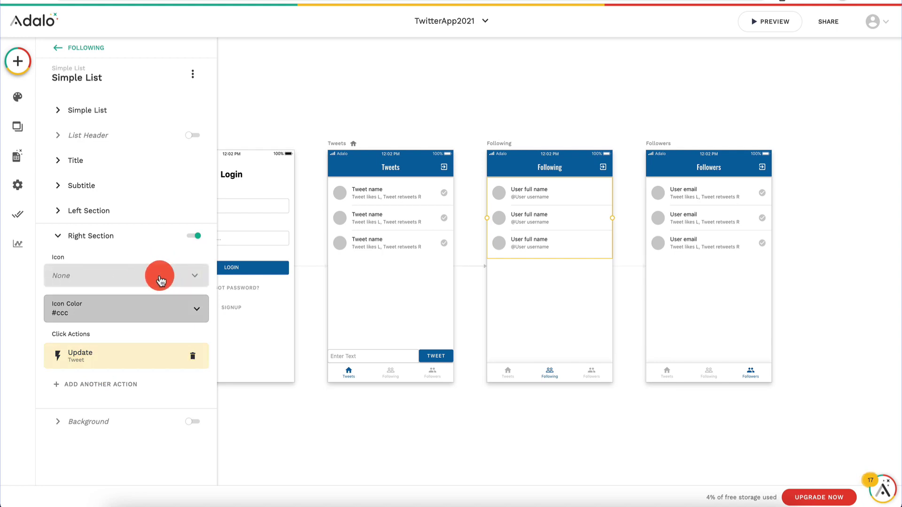
{"action": "left_click", "coordinate": [133, 276]}
{"action": "scroll", "coordinate": [131, 376], "scroll_direction": "down", "scroll_amount": 10}
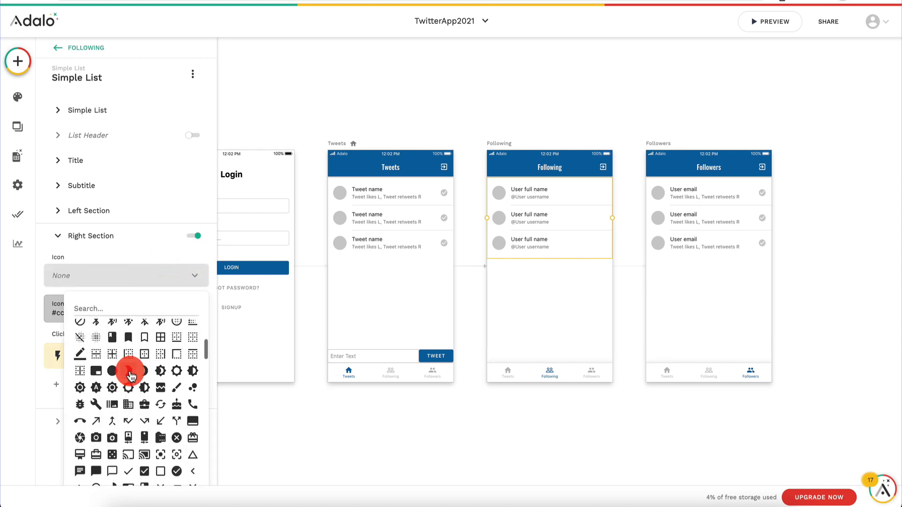
{"action": "scroll", "coordinate": [130, 375], "scroll_direction": "down", "scroll_amount": 2}
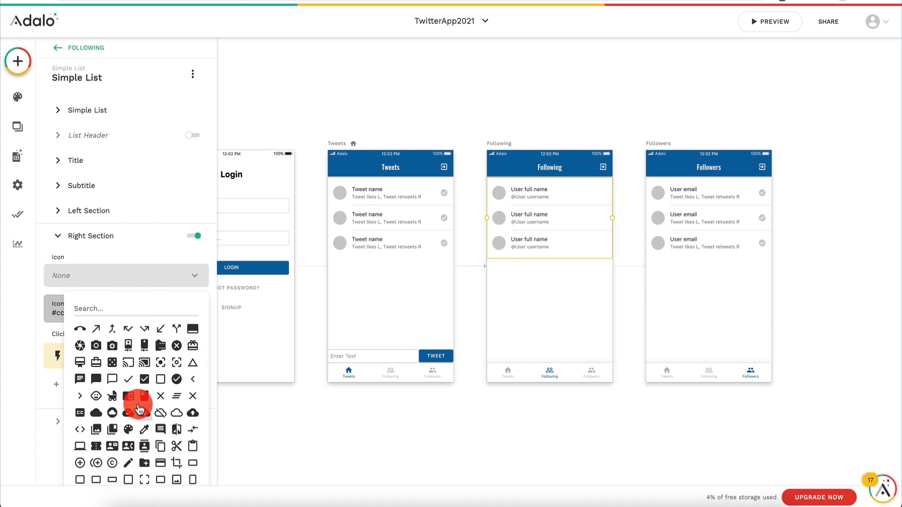
{"action": "left_click", "coordinate": [192, 396]}
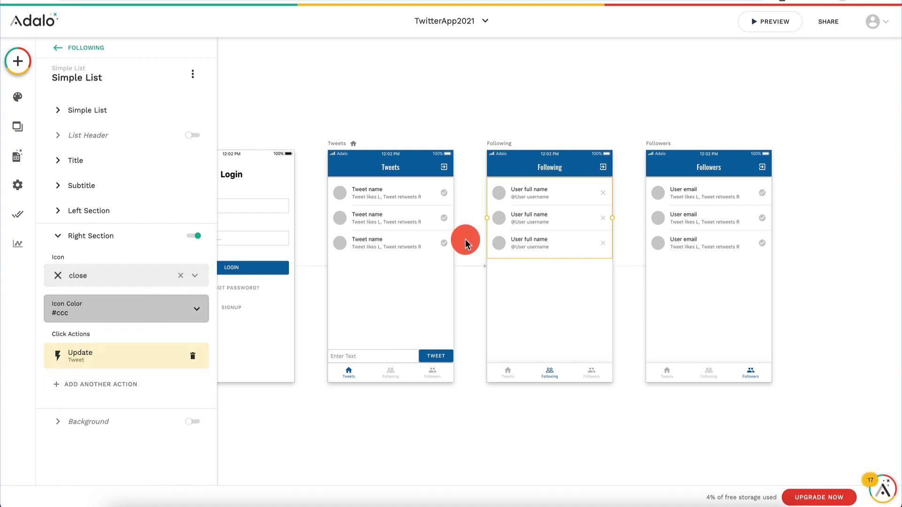
{"action": "left_click", "coordinate": [97, 358]}
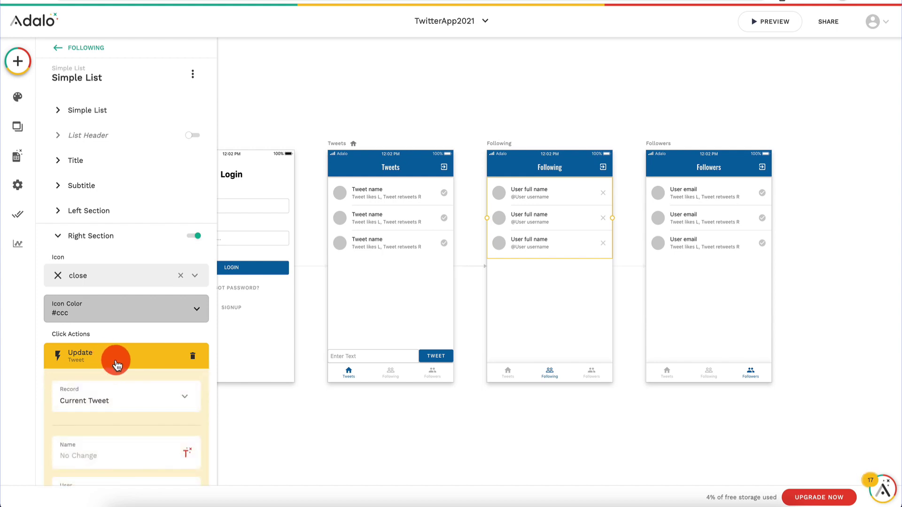
{"action": "left_click", "coordinate": [108, 359]}
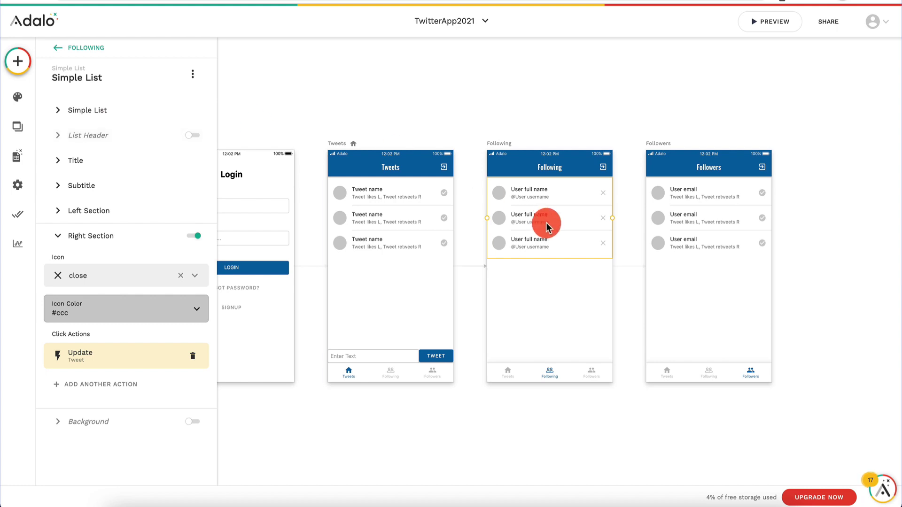
Step: Delete the X icon's existing Update Tweet action
{"action": "left_click", "coordinate": [90, 112]}
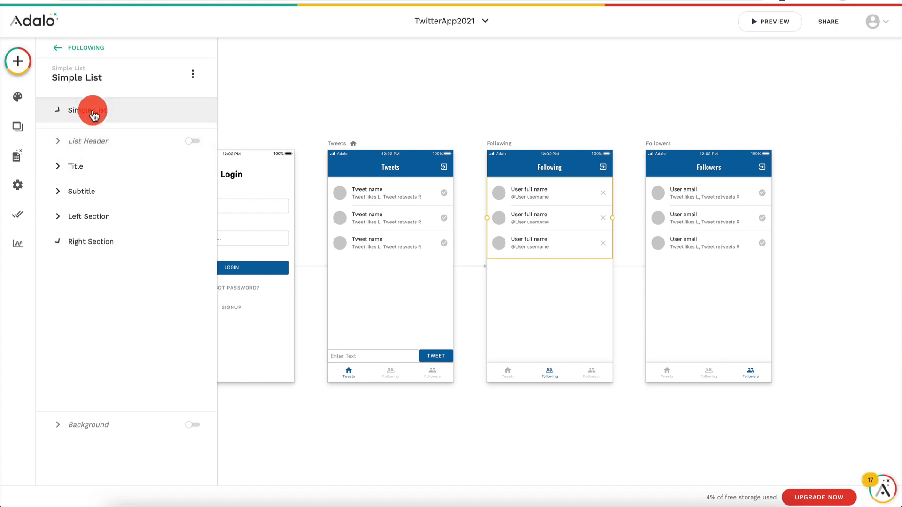
{"action": "scroll", "coordinate": [117, 282], "scroll_direction": "down", "scroll_amount": 4}
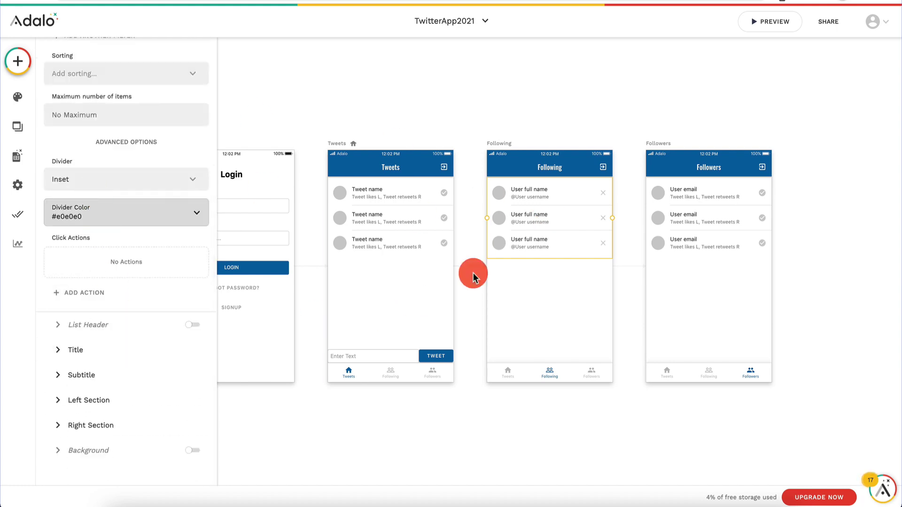
{"action": "left_click", "coordinate": [117, 424]}
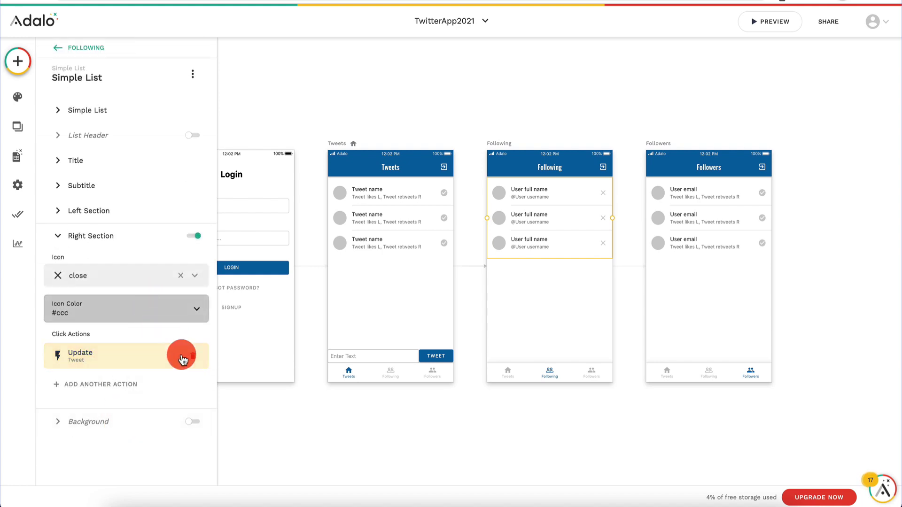
{"action": "left_click", "coordinate": [193, 355]}
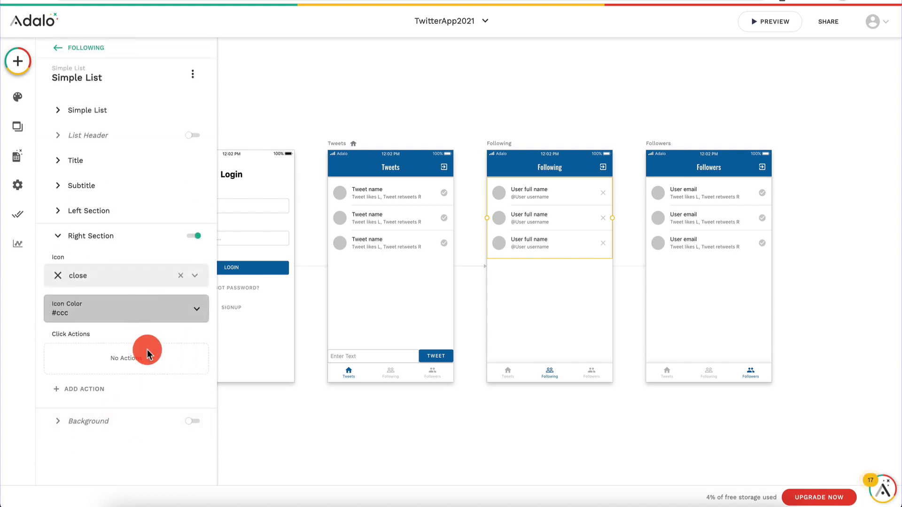
Step: Add an Update Logged In User action that removes Current User from Following
{"action": "left_click", "coordinate": [84, 389]}
{"action": "mouse_move", "coordinate": [132, 238]}
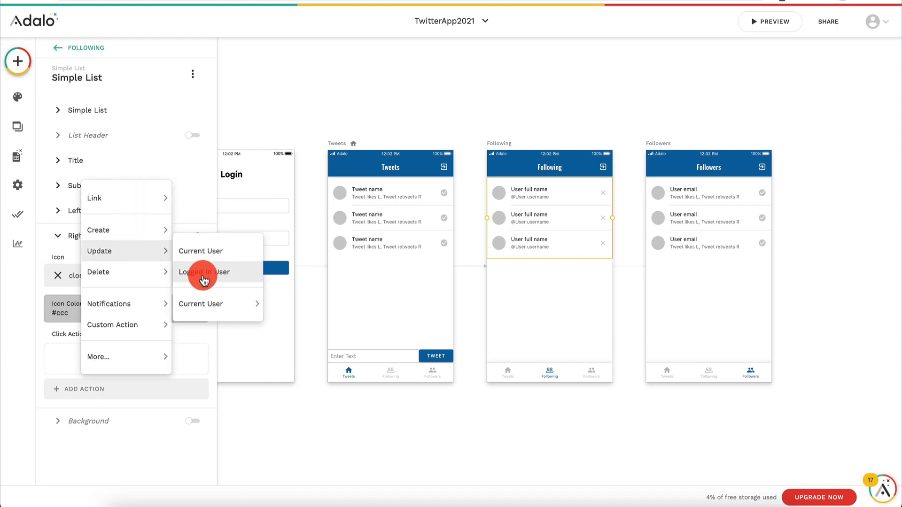
{"action": "left_click", "coordinate": [213, 273]}
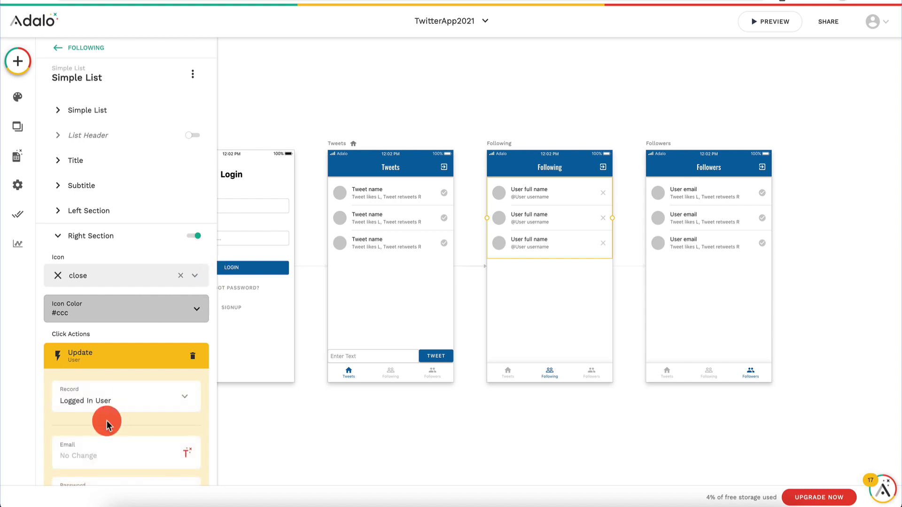
{"action": "scroll", "coordinate": [105, 418], "scroll_direction": "down", "scroll_amount": 7}
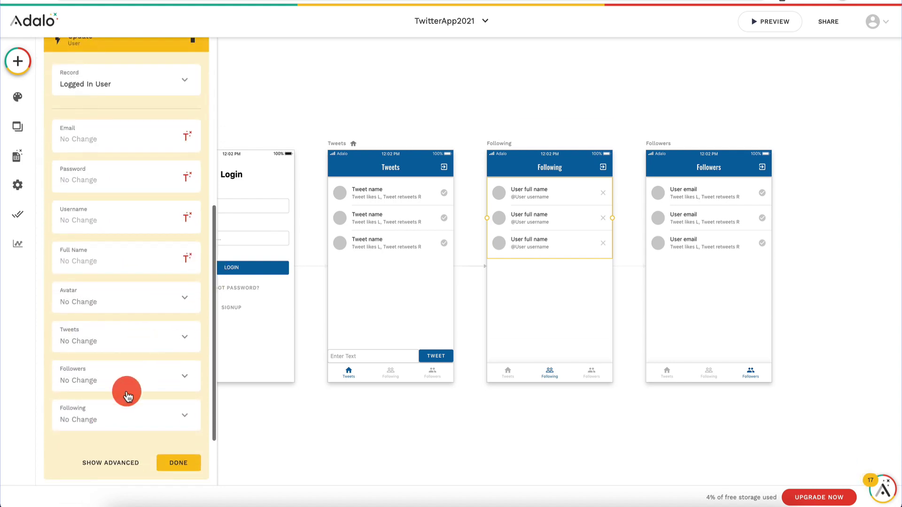
{"action": "left_click", "coordinate": [107, 419]}
{"action": "mouse_move", "coordinate": [131, 351]}
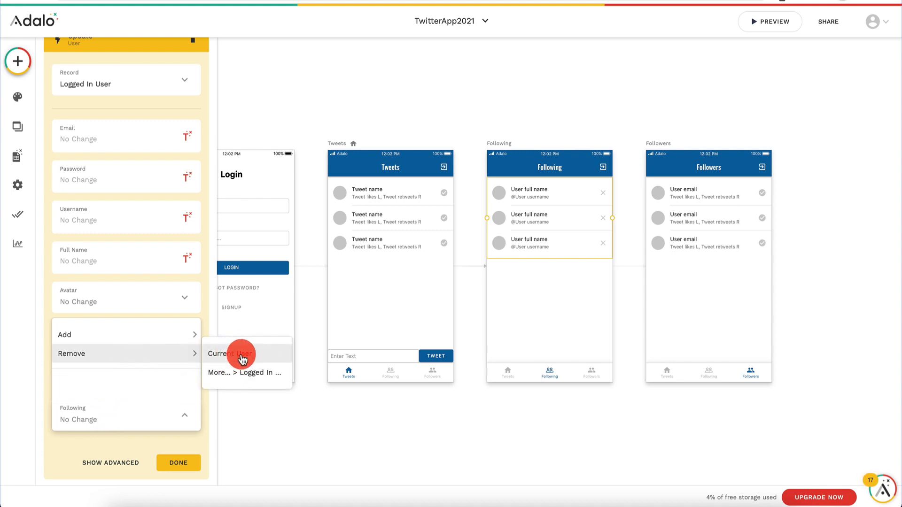
{"action": "left_click", "coordinate": [242, 358]}
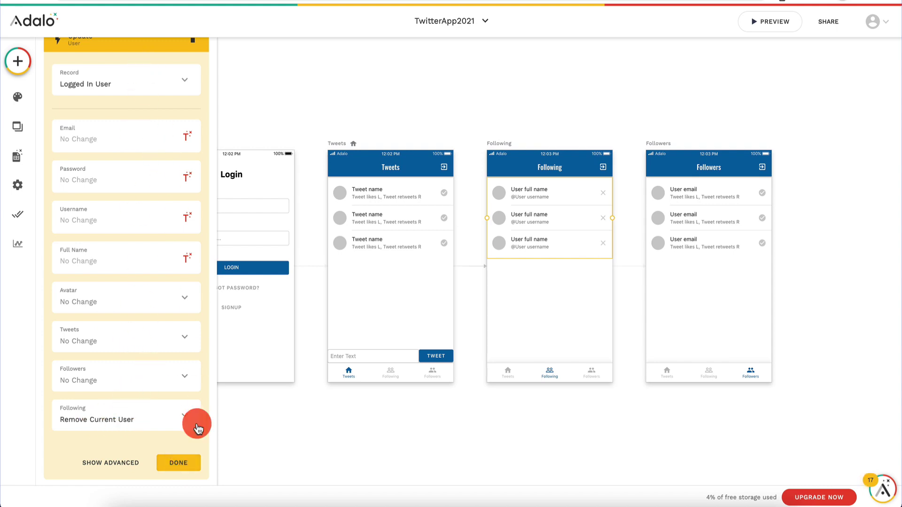
{"action": "left_click", "coordinate": [185, 465]}
{"action": "left_click", "coordinate": [645, 245]}
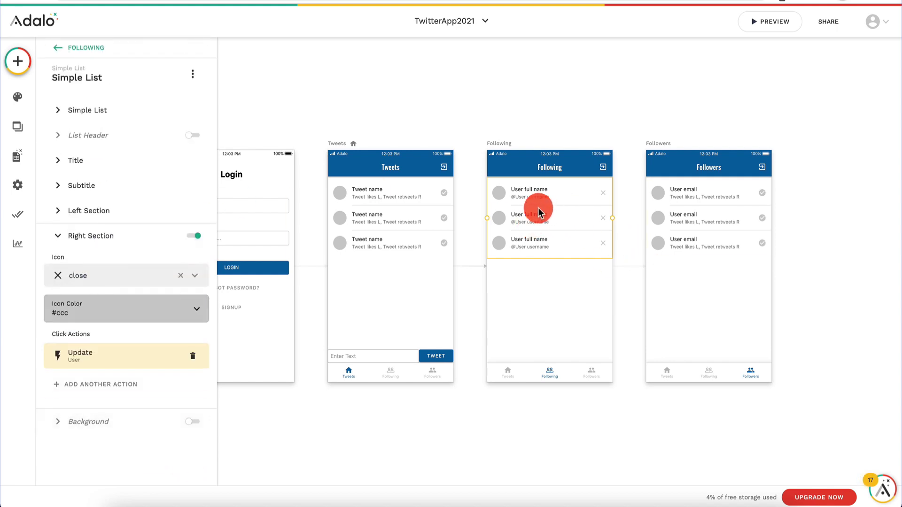
{"action": "left_click", "coordinate": [723, 217]}
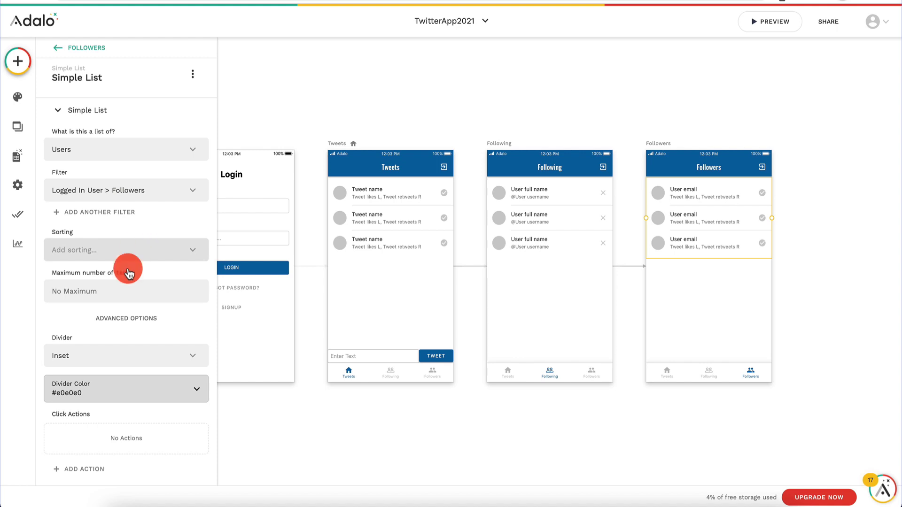
Step: Set the Followers list row title to the user's Full Name magic text
{"action": "scroll", "coordinate": [115, 324], "scroll_direction": "down", "scroll_amount": 3}
{"action": "scroll", "coordinate": [103, 336], "scroll_direction": "down", "scroll_amount": 1}
{"action": "left_click", "coordinate": [92, 350]}
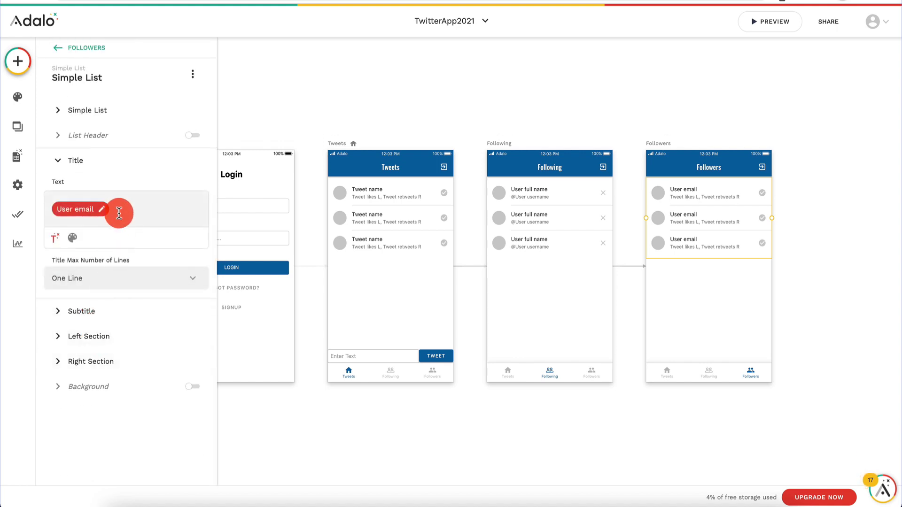
{"action": "key", "text": "BackSpace"}
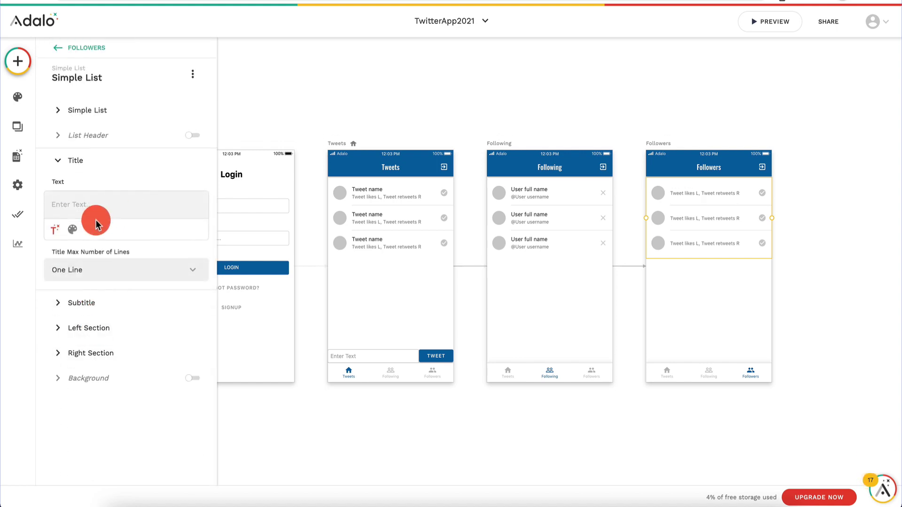
{"action": "left_click", "coordinate": [54, 229]}
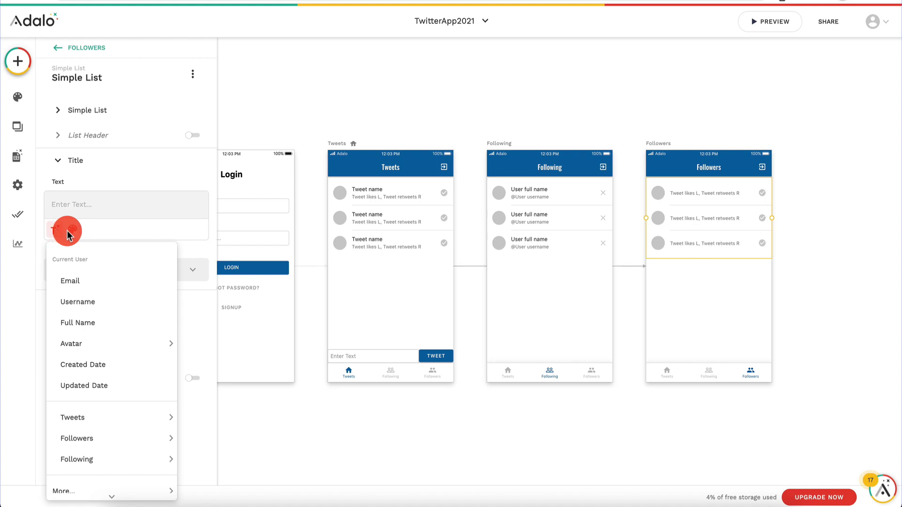
{"action": "left_click", "coordinate": [105, 330]}
Step: Replace the row subtitle with '@' followed by the user's Username
{"action": "left_click", "coordinate": [139, 315]}
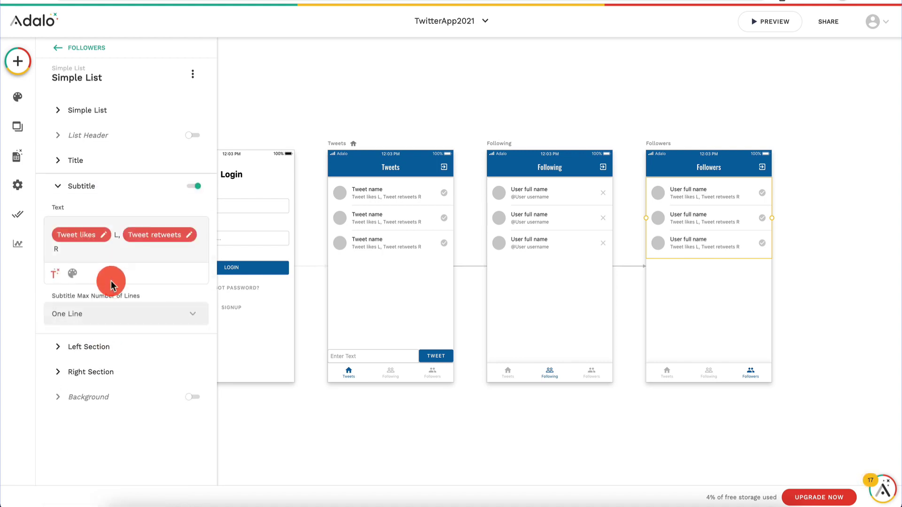
{"action": "key", "text": "BackSpace"}
{"action": "key", "text": "BackSpace"}
{"action": "key", "text": "BackSpace"}
{"action": "key", "text": "BackSpace"}
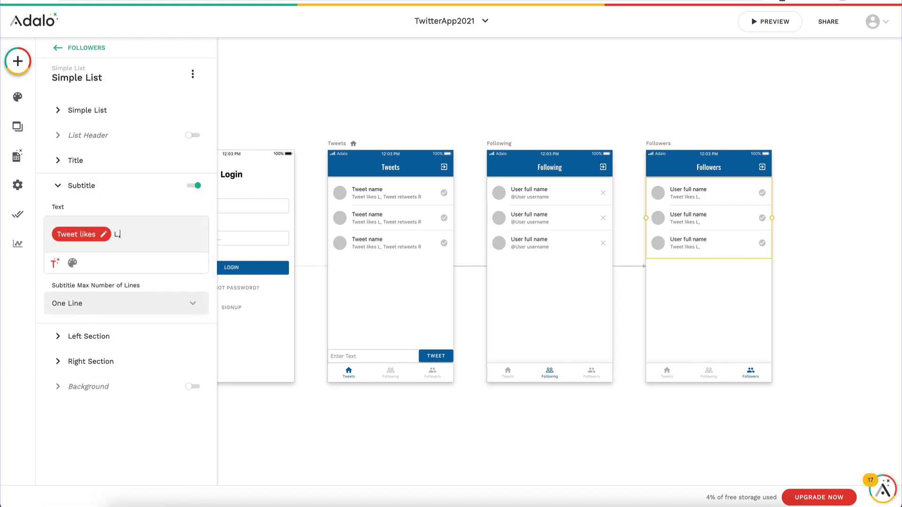
{"action": "key", "text": "BackSpace"}
{"action": "left_click", "coordinate": [91, 246]}
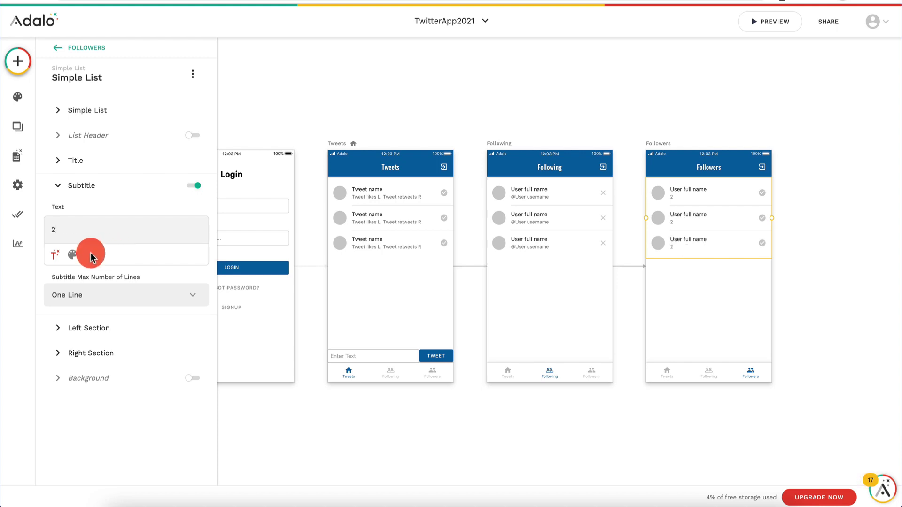
{"action": "type", "text": "@"}
{"action": "left_click", "coordinate": [55, 255]}
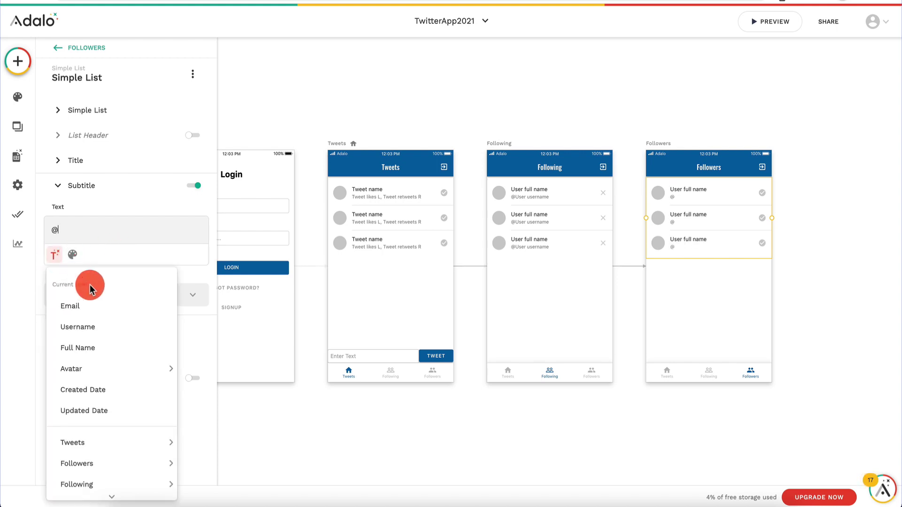
{"action": "left_click", "coordinate": [104, 339]}
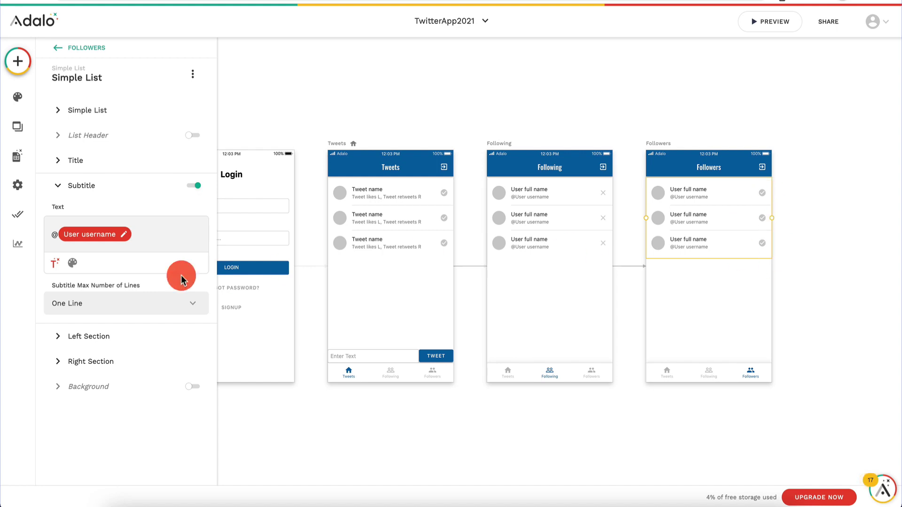
Step: Change the Followers rows' right-section icon to check_box
{"action": "left_click", "coordinate": [96, 357]}
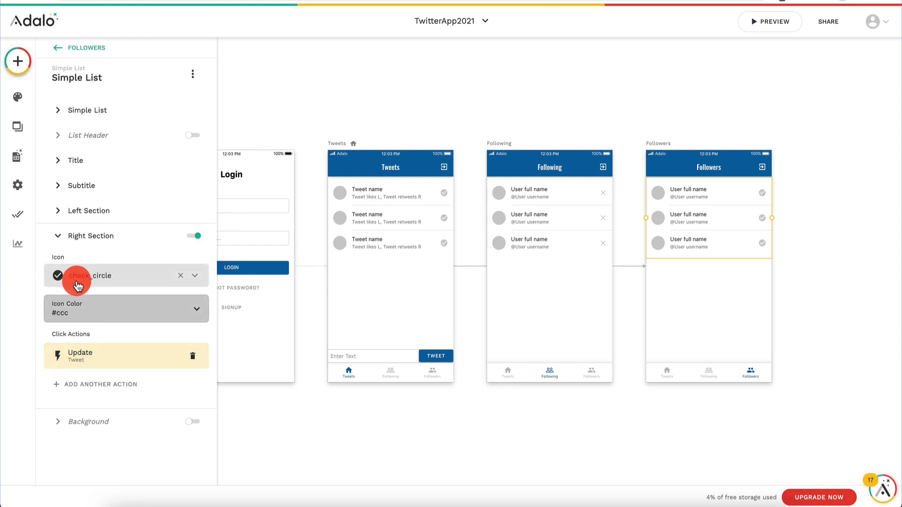
{"action": "left_click", "coordinate": [180, 275]}
{"action": "left_click", "coordinate": [200, 279]}
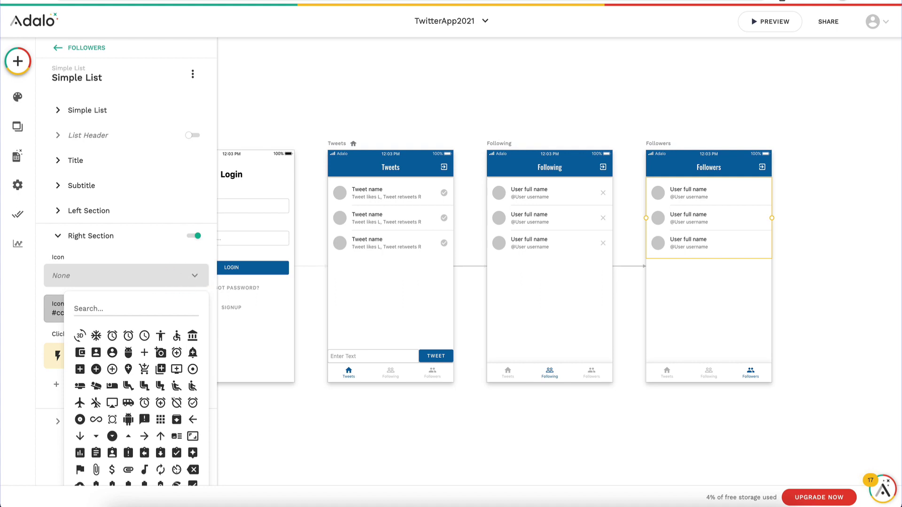
{"action": "type", "text": "chec"}
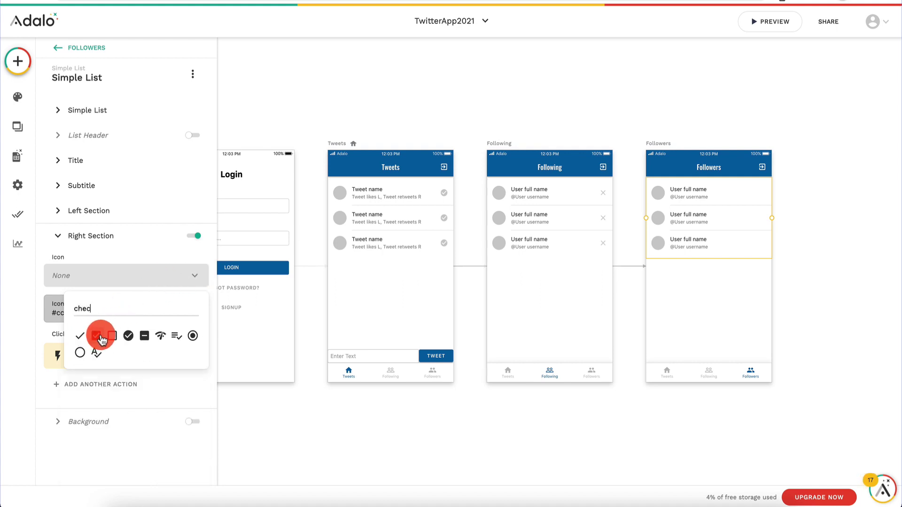
{"action": "left_click", "coordinate": [98, 336]}
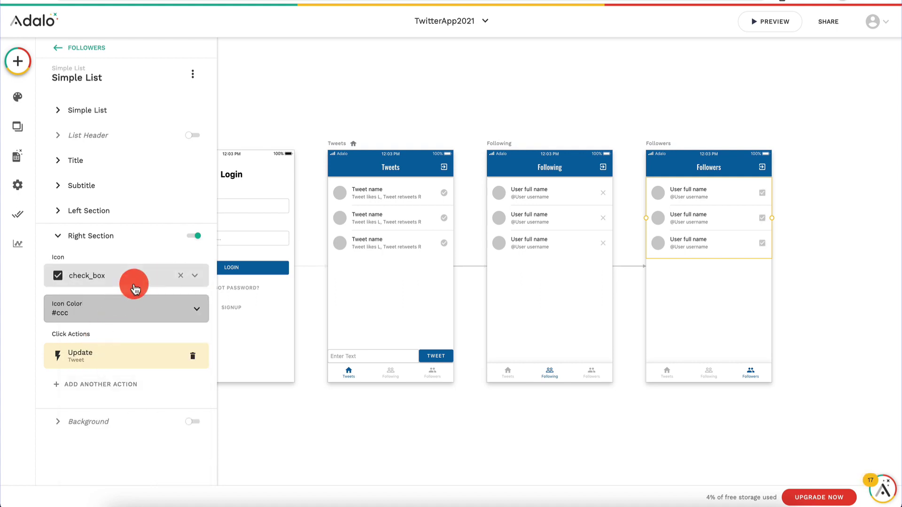
Step: Replace the Update Tweet action with Update Logged In User, adding Current User to Following
{"action": "left_click", "coordinate": [193, 356]}
{"action": "left_click", "coordinate": [88, 390]}
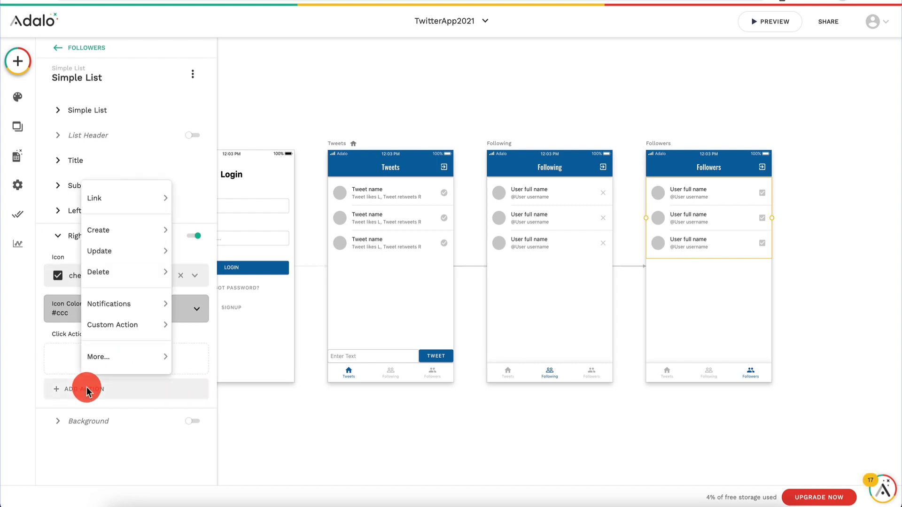
{"action": "mouse_move", "coordinate": [137, 254]}
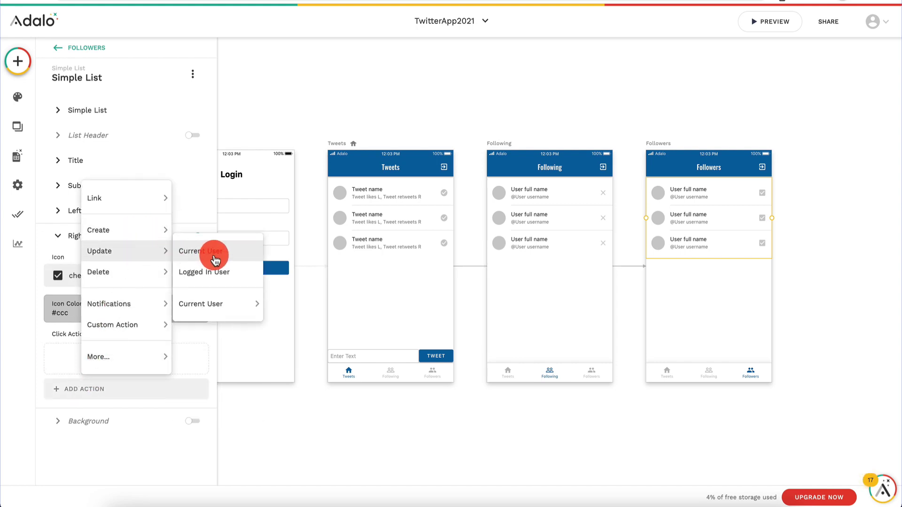
{"action": "left_click", "coordinate": [216, 275]}
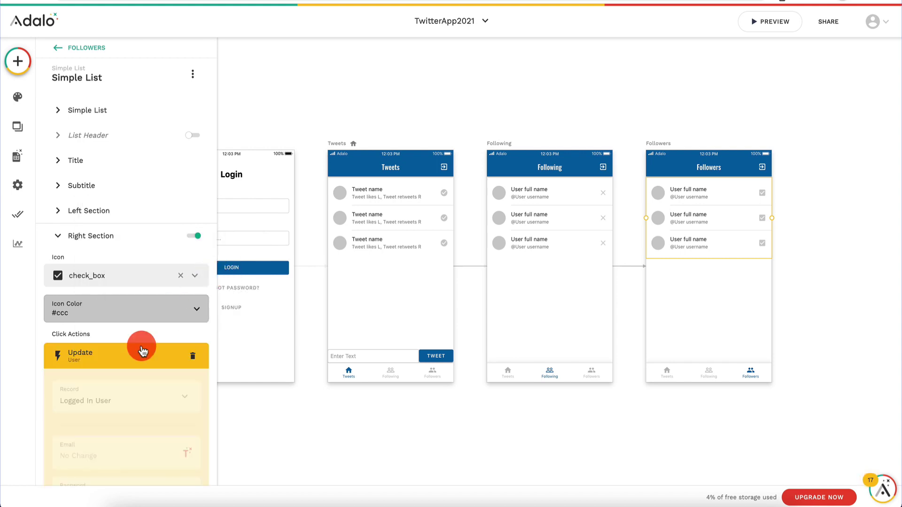
{"action": "scroll", "coordinate": [141, 305], "scroll_direction": "down", "scroll_amount": 8}
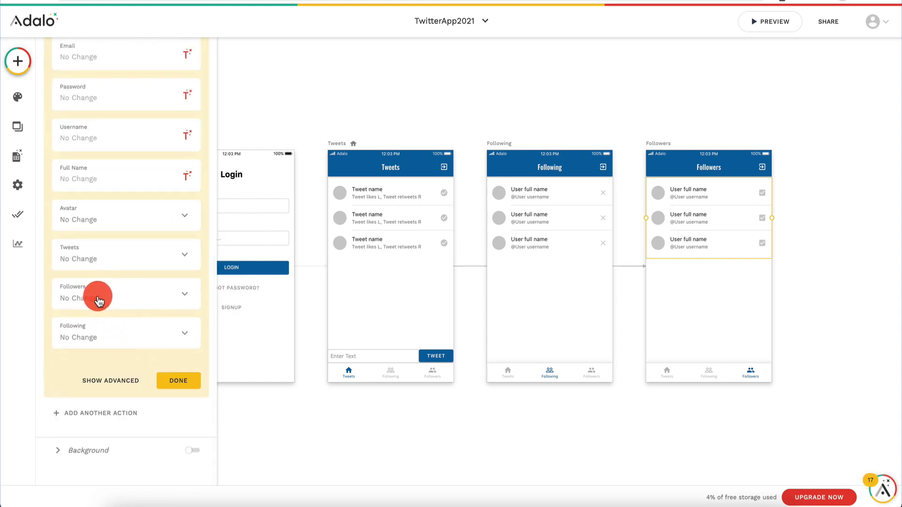
{"action": "left_click", "coordinate": [103, 339]}
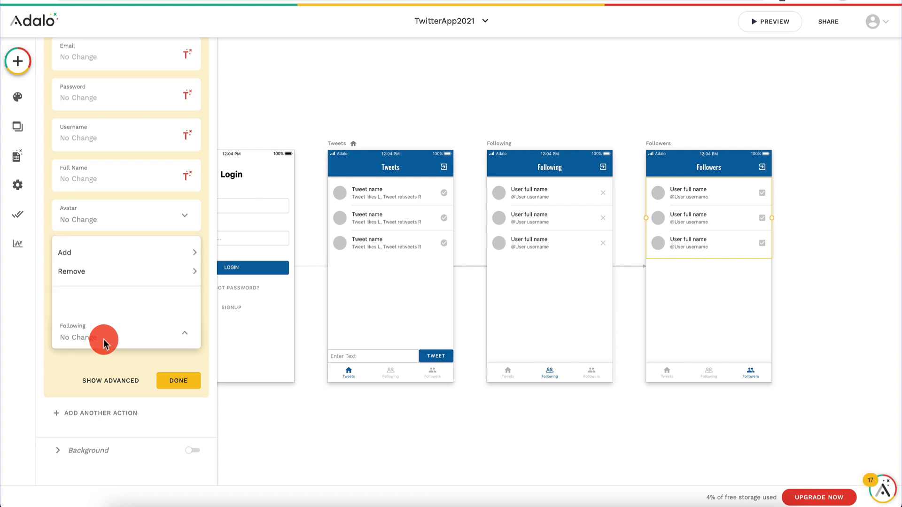
{"action": "mouse_move", "coordinate": [150, 257]}
{"action": "left_click", "coordinate": [239, 255]}
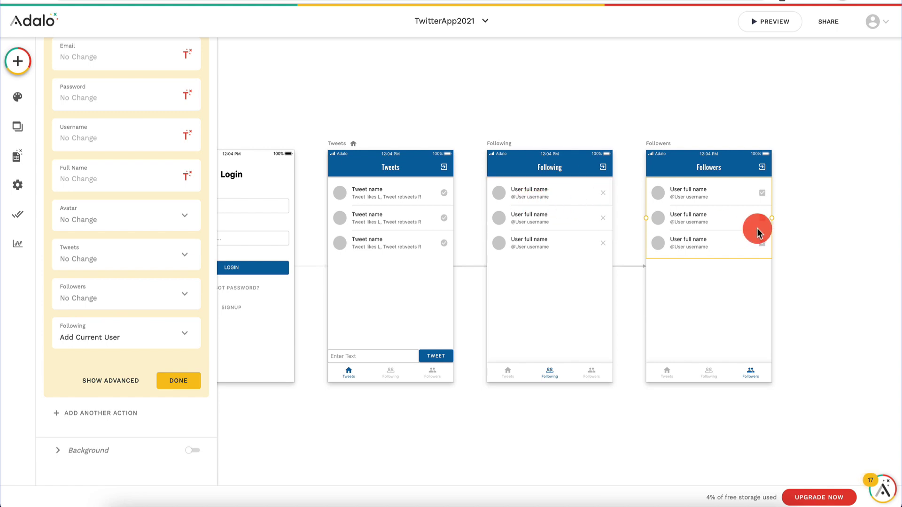
{"action": "left_click", "coordinate": [186, 381]}
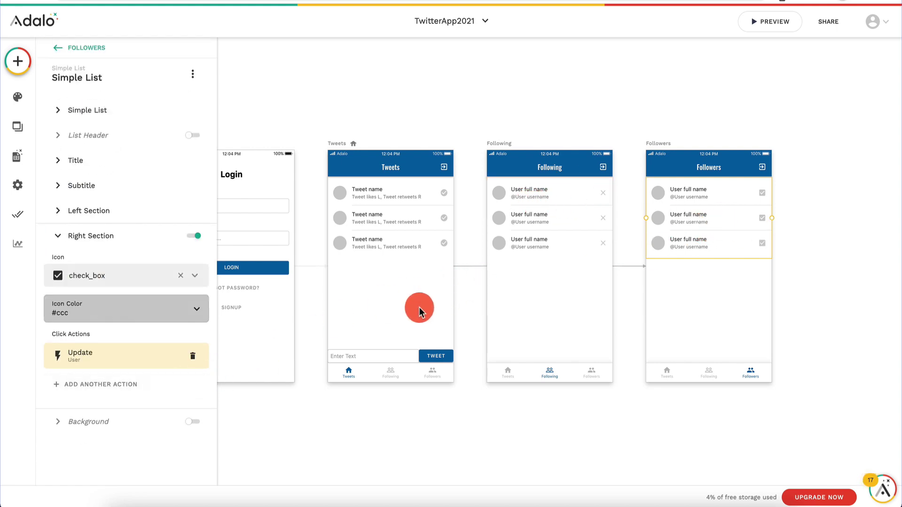
Step: Preview the app, unfollow the first user on the Following screen, then try the Followers tab
{"action": "left_click", "coordinate": [398, 373]}
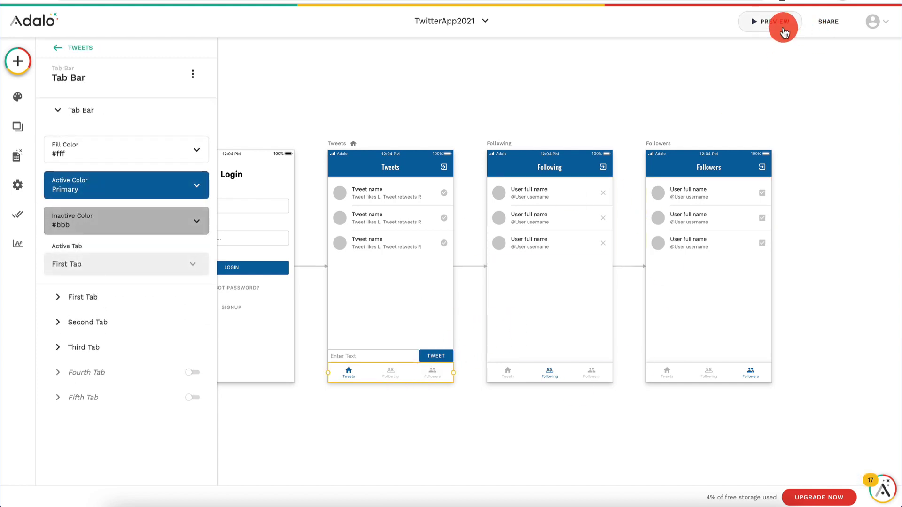
{"action": "left_click", "coordinate": [777, 23]}
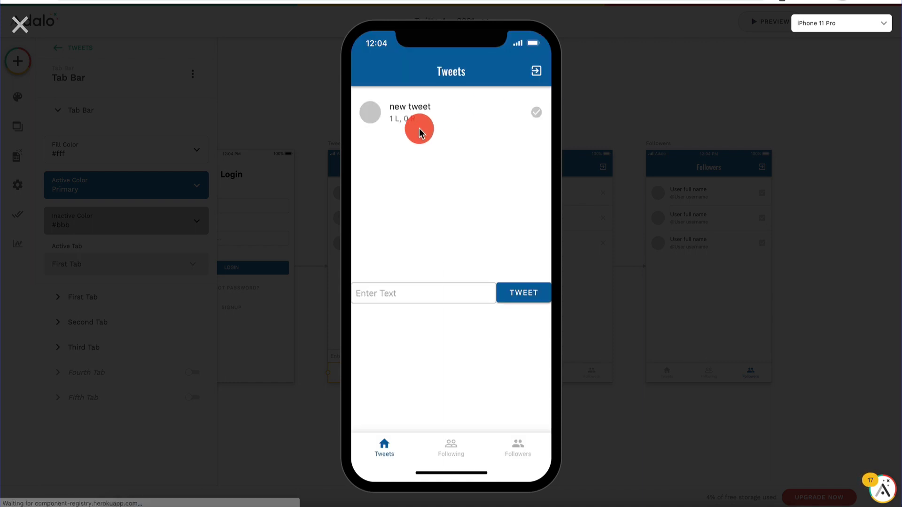
{"action": "left_click", "coordinate": [452, 446]}
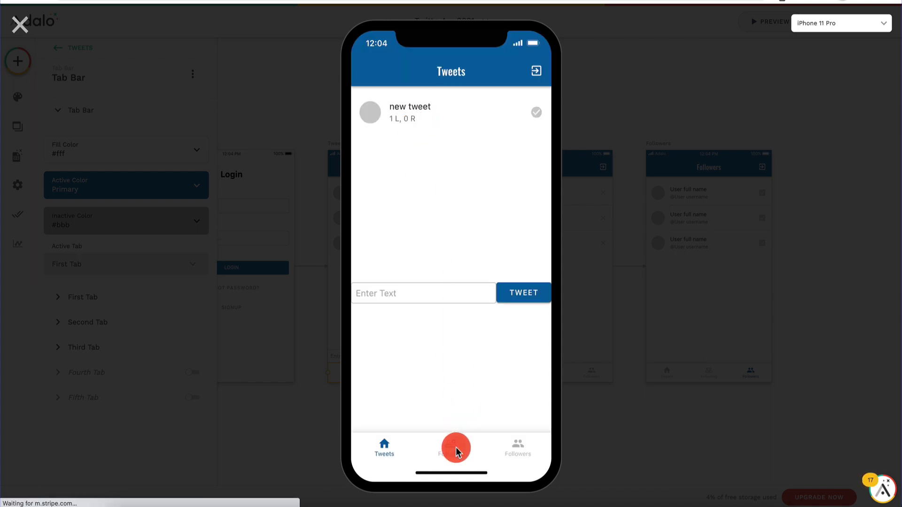
{"action": "left_click", "coordinate": [537, 115]}
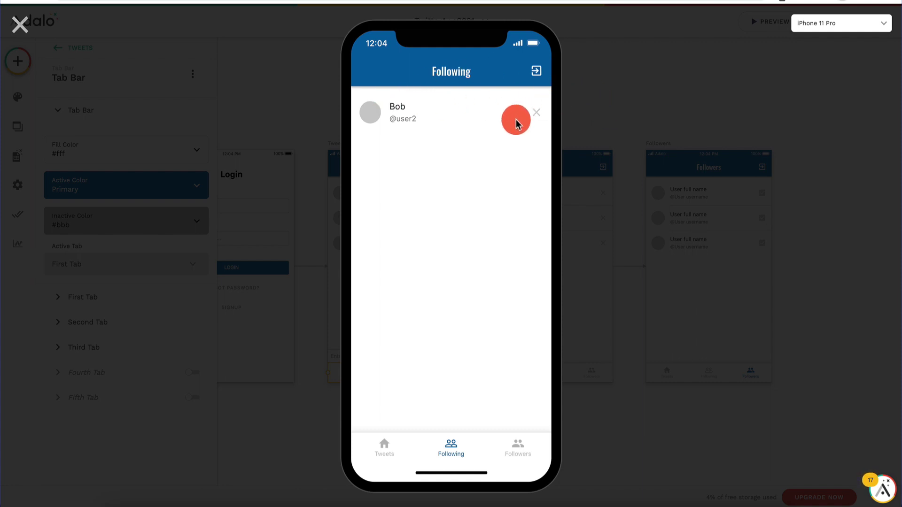
{"action": "left_click", "coordinate": [526, 449]}
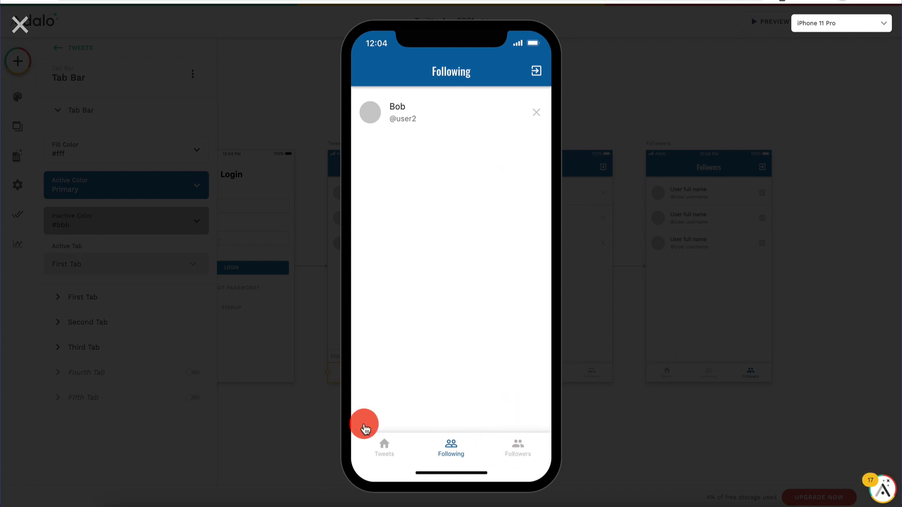
{"action": "left_click", "coordinate": [19, 20]}
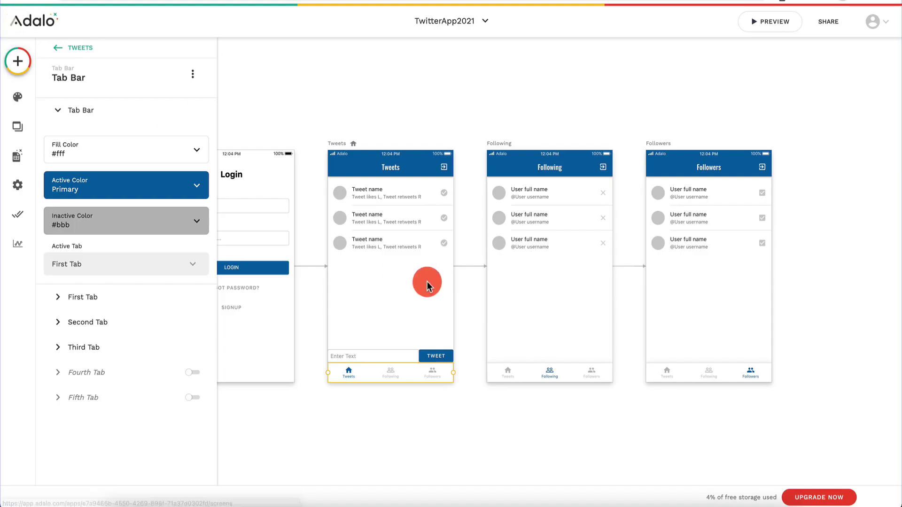
Step: Link the Following screen's first tab to the Tweets screen with no transition
{"action": "left_click", "coordinate": [540, 375]}
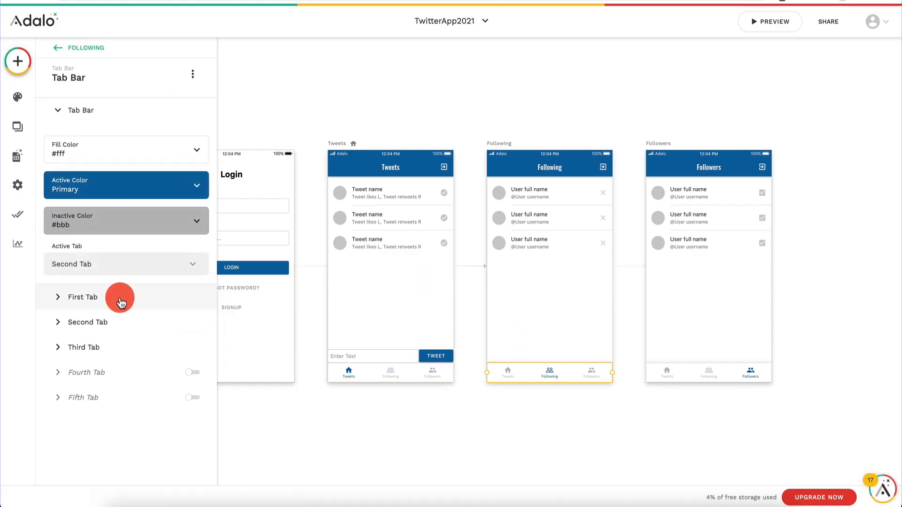
{"action": "left_click", "coordinate": [120, 300]}
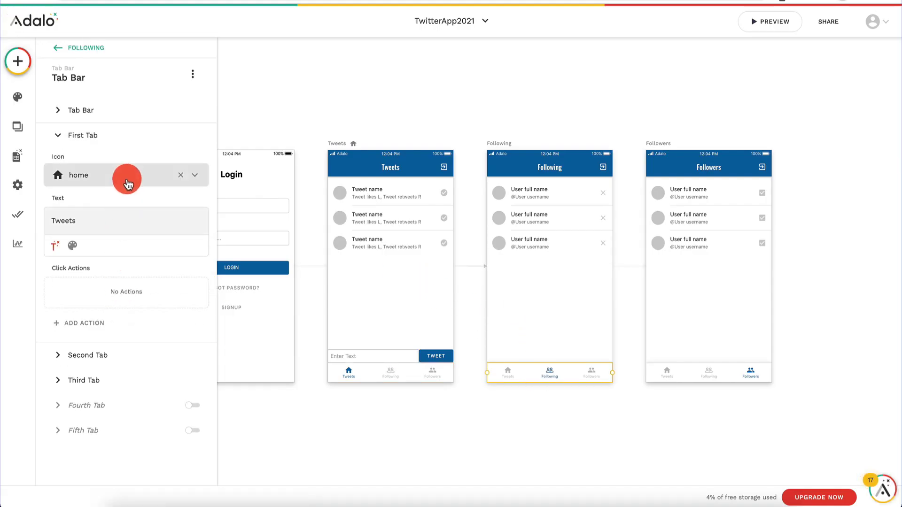
{"action": "left_click", "coordinate": [91, 323]}
{"action": "mouse_move", "coordinate": [151, 129]}
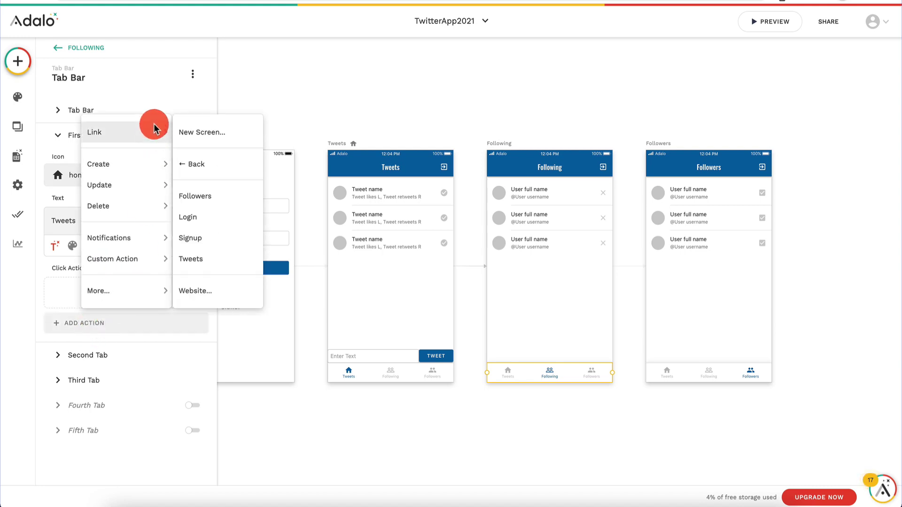
{"action": "left_click", "coordinate": [205, 261]}
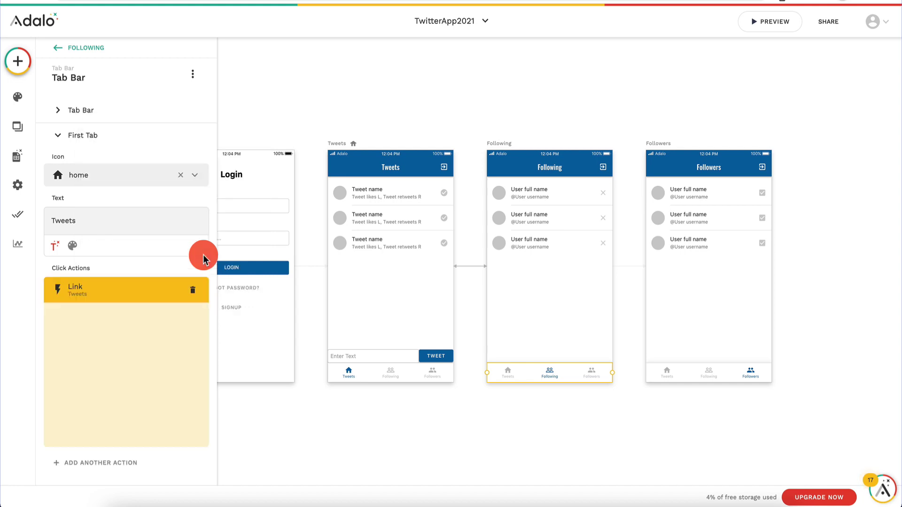
{"action": "left_click", "coordinate": [109, 373]}
{"action": "left_click", "coordinate": [124, 162]}
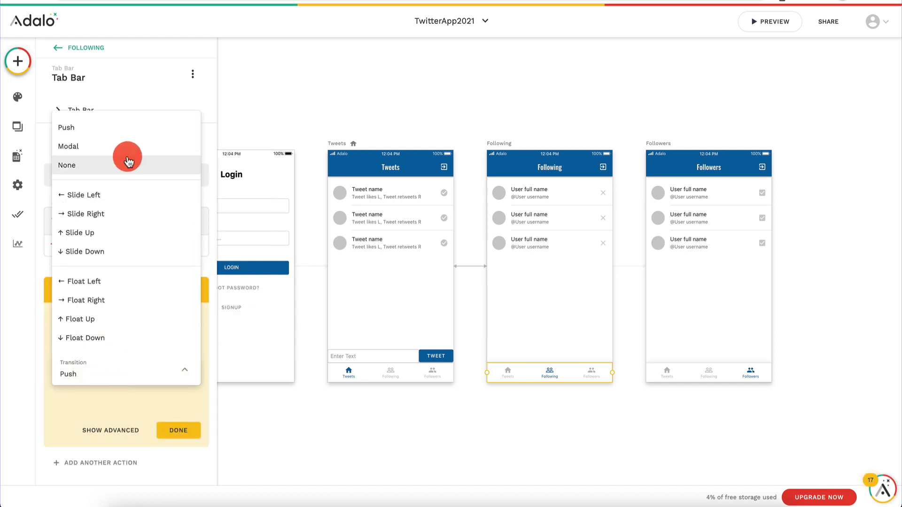
{"action": "left_click", "coordinate": [174, 432]}
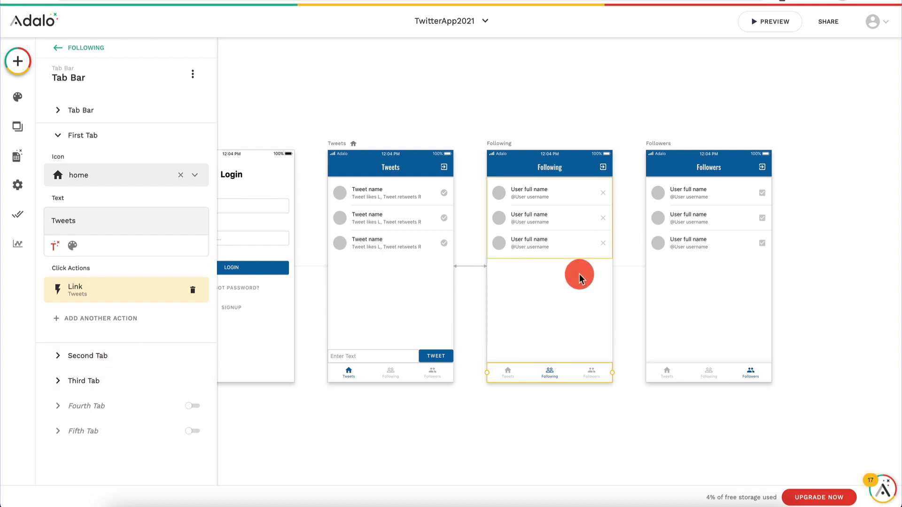
Step: Link the third tab to the Followers screen with transition None
{"action": "left_click", "coordinate": [111, 382]}
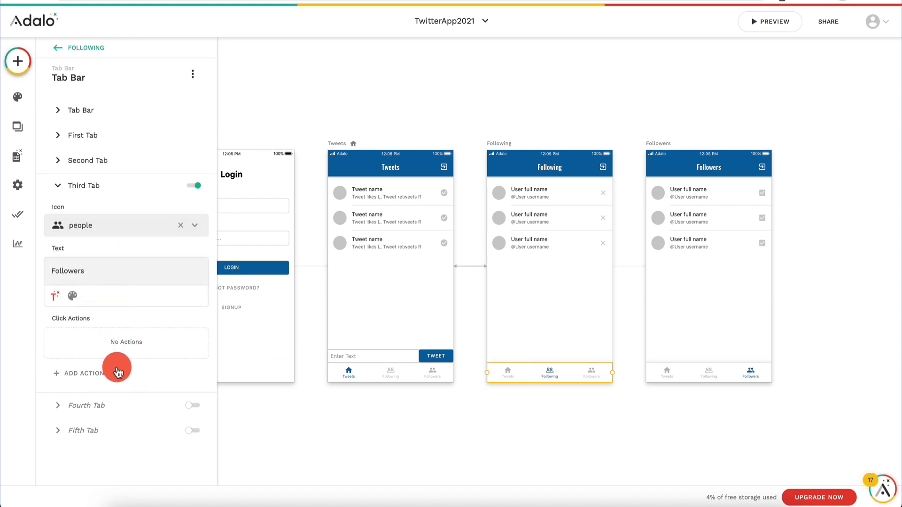
{"action": "left_click", "coordinate": [118, 373]}
{"action": "mouse_move", "coordinate": [145, 182]}
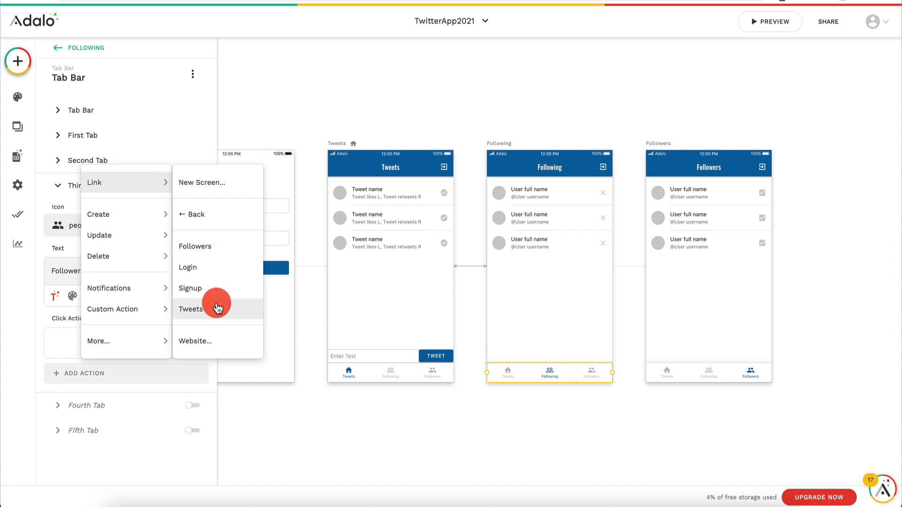
{"action": "left_click", "coordinate": [215, 246]}
{"action": "scroll", "coordinate": [113, 367], "scroll_direction": "down", "scroll_amount": 3}
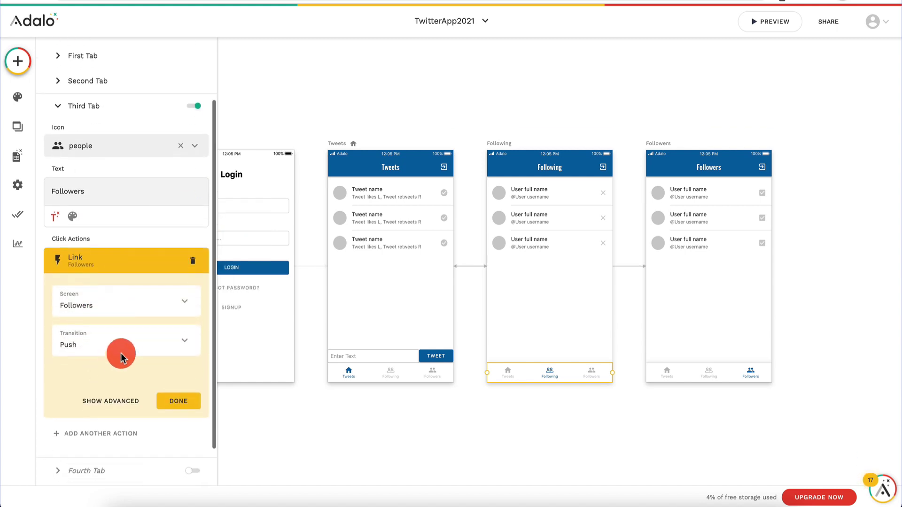
{"action": "left_click", "coordinate": [121, 357]}
{"action": "left_click", "coordinate": [120, 136]}
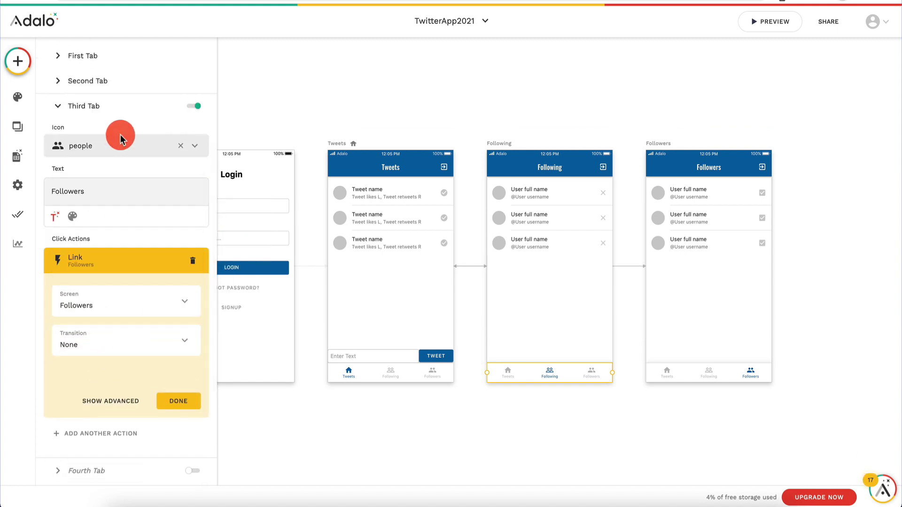
{"action": "left_click", "coordinate": [180, 400]}
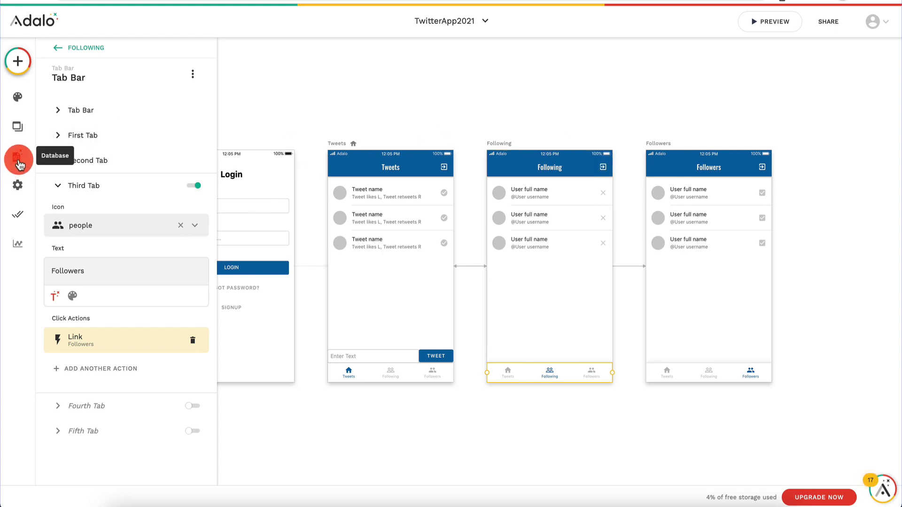
Step: Open the Users collection records in the database to add a new user
{"action": "left_click", "coordinate": [18, 160]}
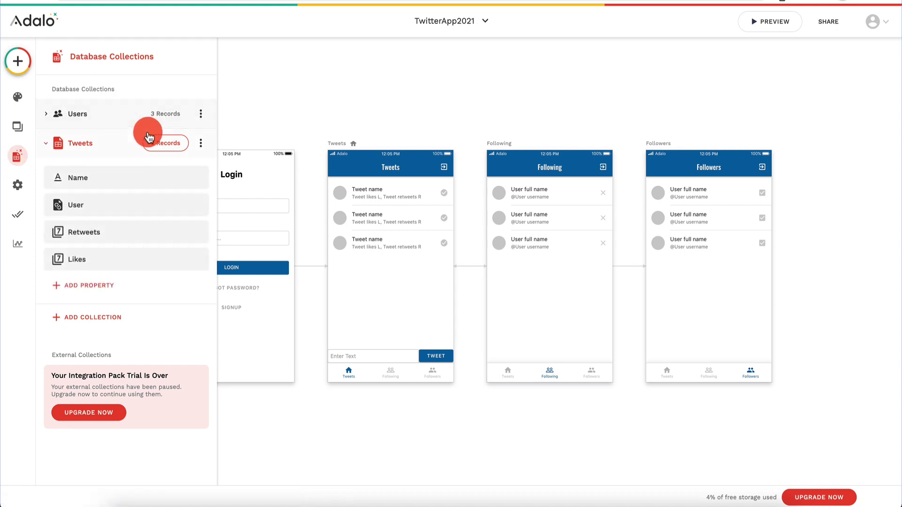
{"action": "left_click", "coordinate": [170, 114]}
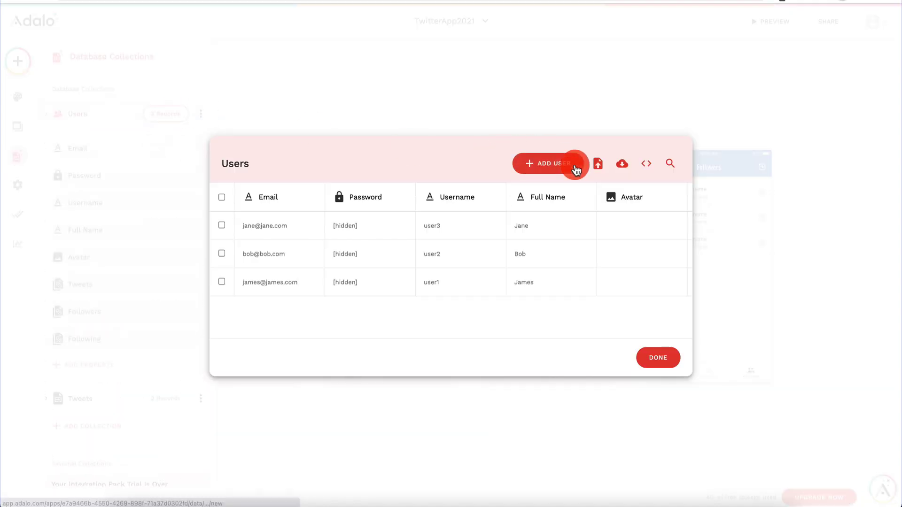
{"action": "left_click", "coordinate": [572, 164]}
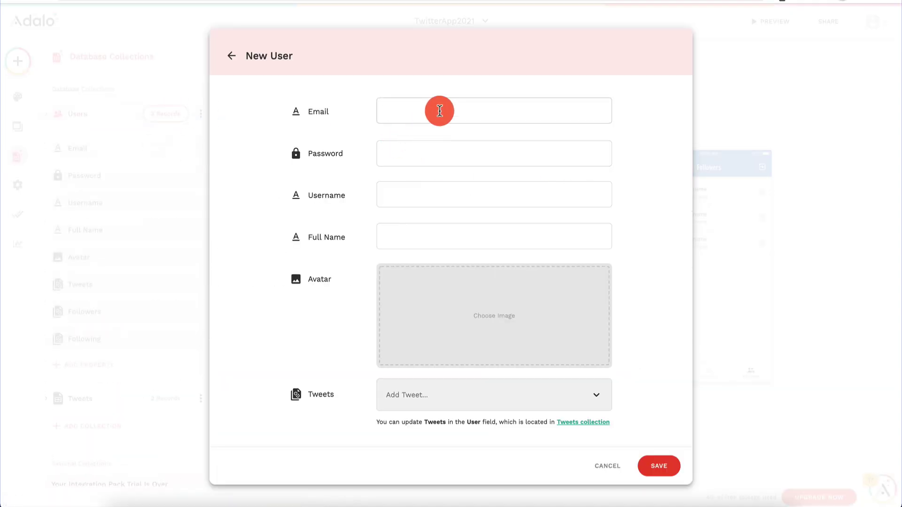
Step: Enter the new user's email and password, then replace the username with user4
{"action": "type", "text": "tim"}
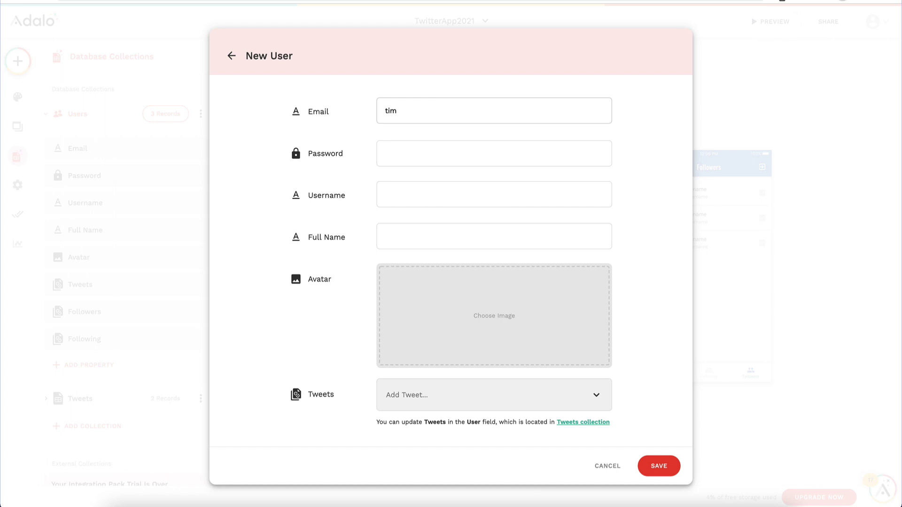
{"action": "key", "text": "Return"}
{"action": "type", "text": "@"}
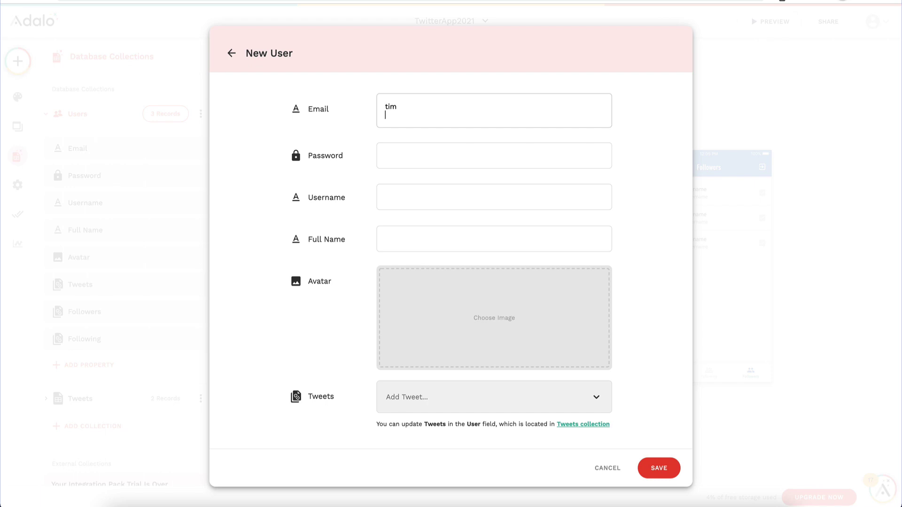
{"action": "left_click", "coordinate": [417, 196]}
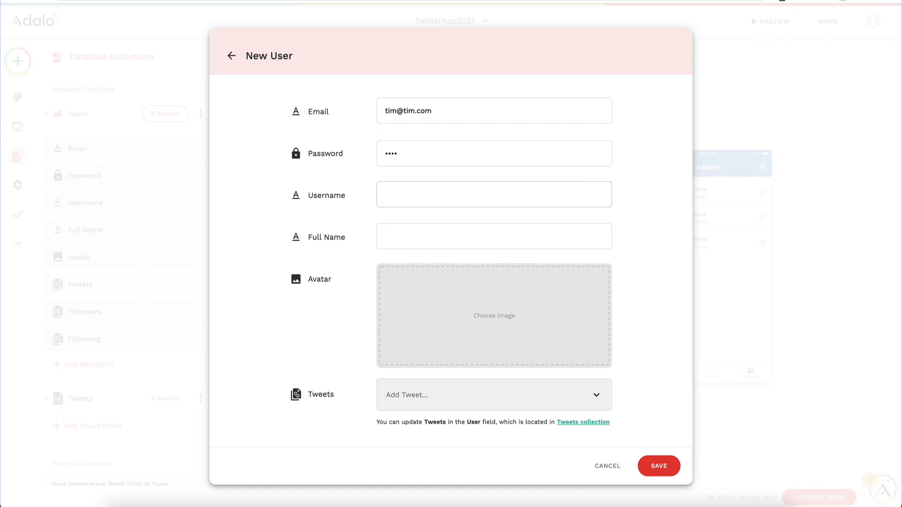
{"action": "double_click", "coordinate": [434, 204]}
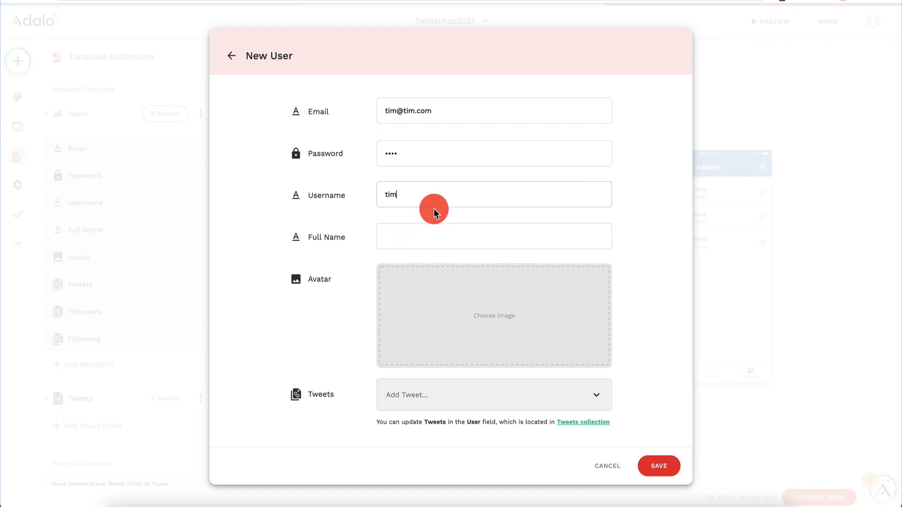
{"action": "type", "text": "user4"}
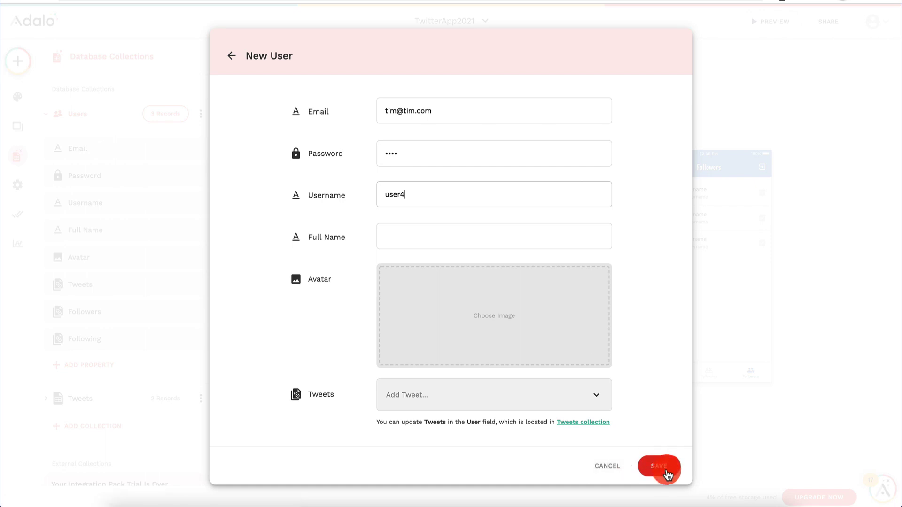
Step: Save the new user and add it to the first user's Followers
{"action": "left_click", "coordinate": [658, 465]}
{"action": "left_click", "coordinate": [308, 295]}
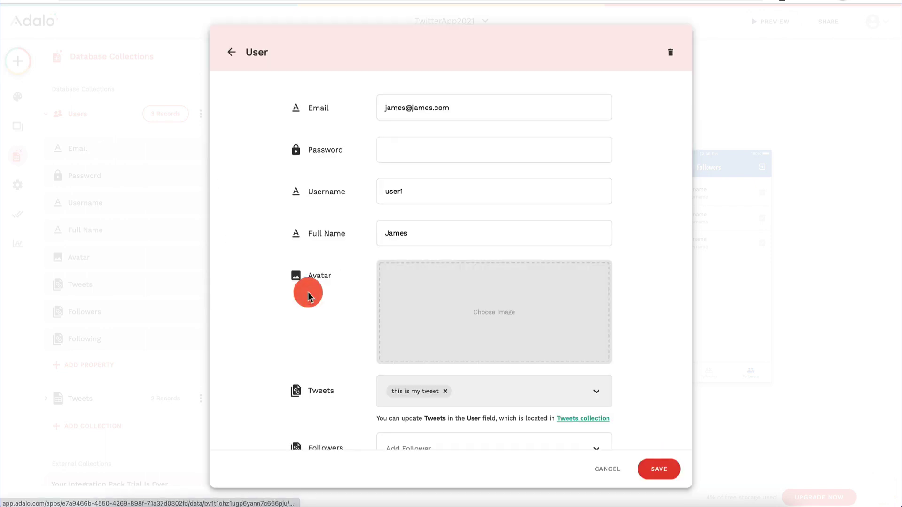
{"action": "scroll", "coordinate": [337, 308], "scroll_direction": "down", "scroll_amount": 2}
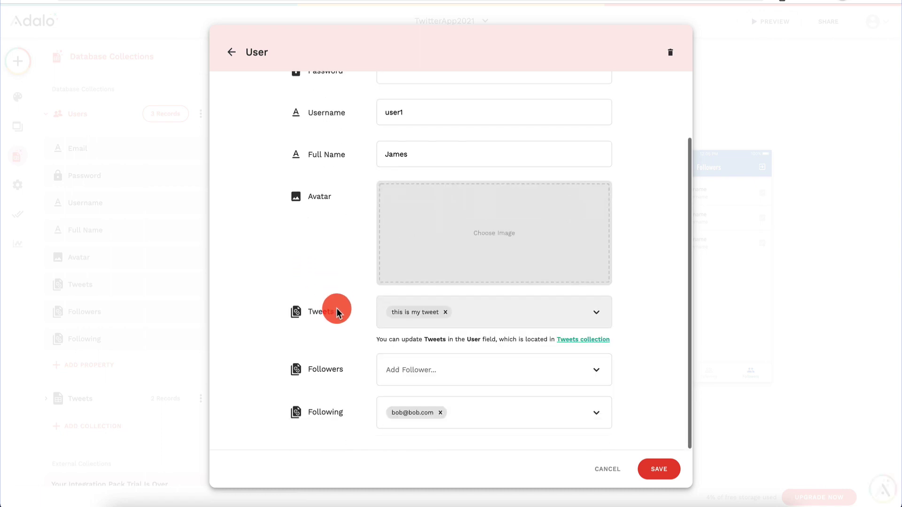
{"action": "left_click", "coordinate": [483, 415]}
{"action": "left_click", "coordinate": [638, 376]}
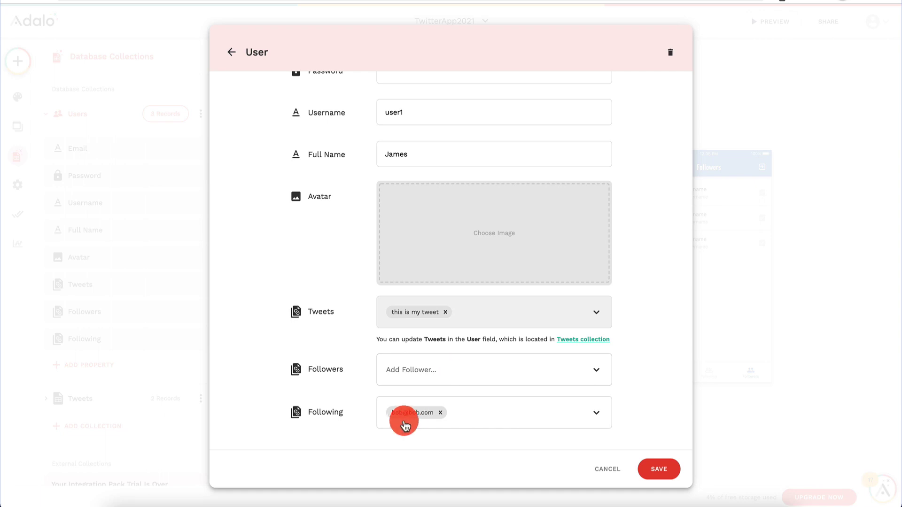
{"action": "left_click", "coordinate": [464, 379]}
{"action": "type", "text": "t"}
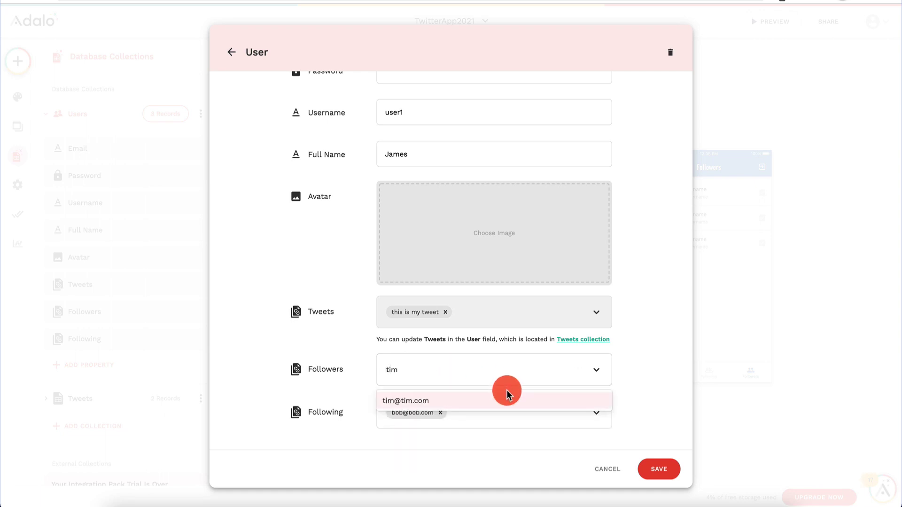
{"action": "type", "text": "im"}
{"action": "left_click", "coordinate": [501, 401]}
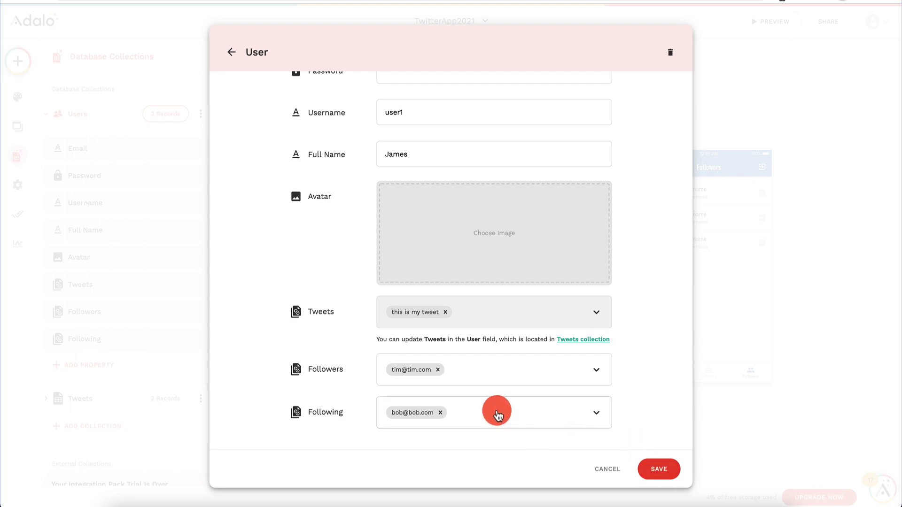
Step: Add another user to the first user's Following and save the record
{"action": "left_click", "coordinate": [496, 414]}
{"action": "type", "text": "jane"}
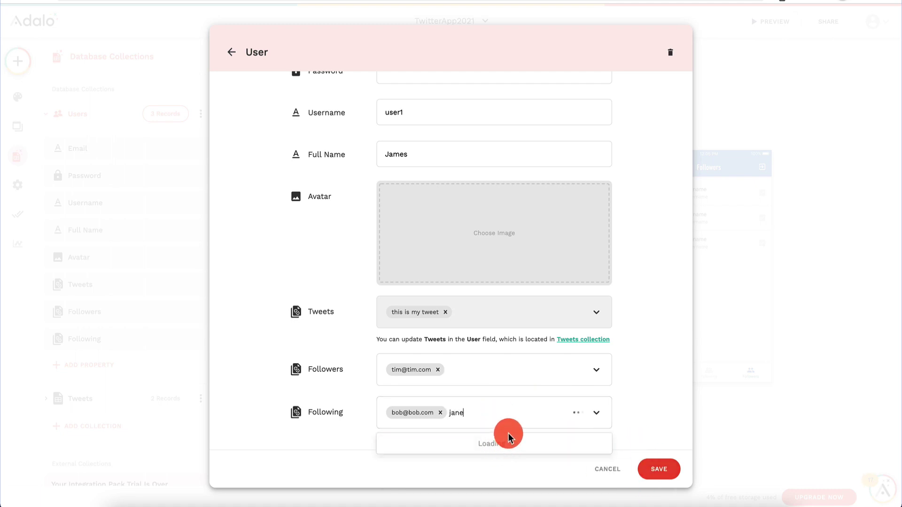
{"action": "key", "text": "BackSpace"}
{"action": "key", "text": "BackSpace"}
{"action": "left_click", "coordinate": [479, 444]}
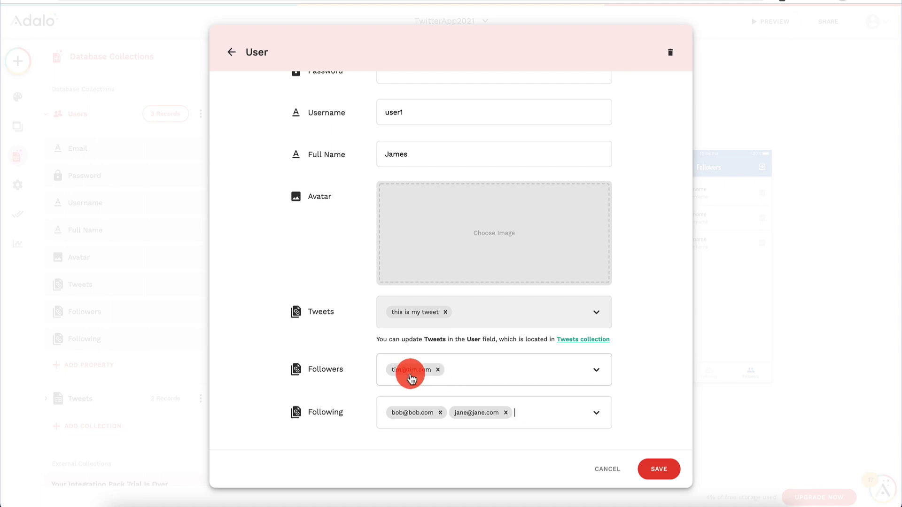
{"action": "left_click", "coordinate": [675, 473]}
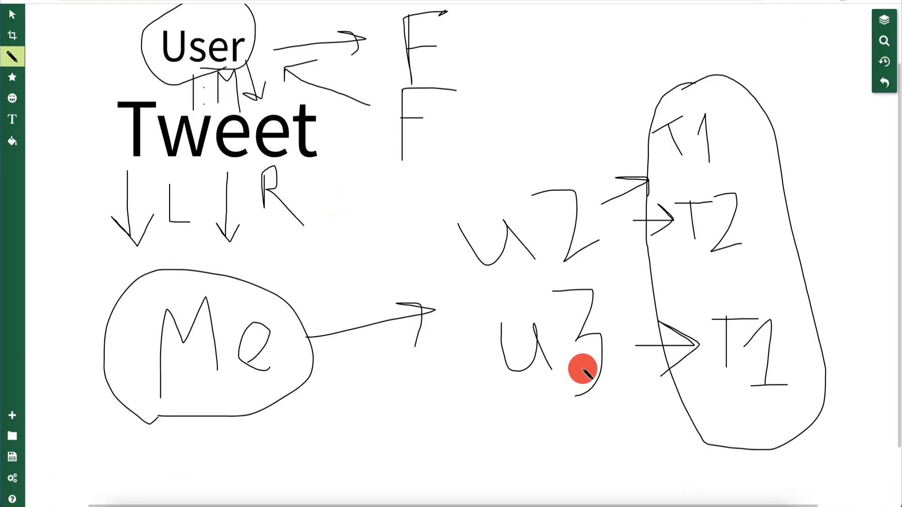
Step: Write u4 below u3 on the whiteboard and draw arrows linking Me with u3 and u4
{"action": "mouse_move", "coordinate": [519, 439]}
{"action": "left_mouse_down"}
{"action": "mouse_move", "coordinate": [559, 459]}
{"action": "mouse_move", "coordinate": [567, 481]}
{"action": "left_mouse_up"}
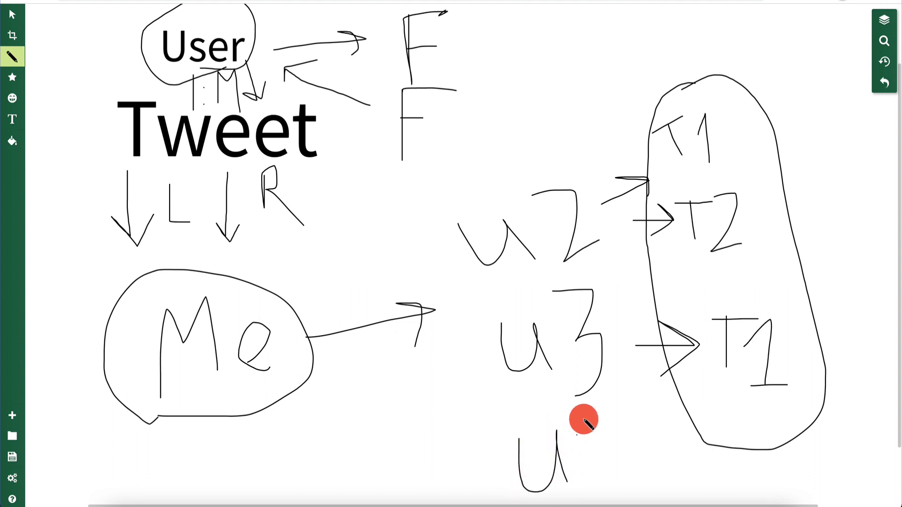
{"action": "mouse_move", "coordinate": [586, 413]}
{"action": "left_mouse_down"}
{"action": "mouse_move", "coordinate": [588, 446]}
{"action": "mouse_move", "coordinate": [612, 448]}
{"action": "left_mouse_up"}
{"action": "left_click_drag", "start_coordinate": [618, 420], "coordinate": [626, 467]}
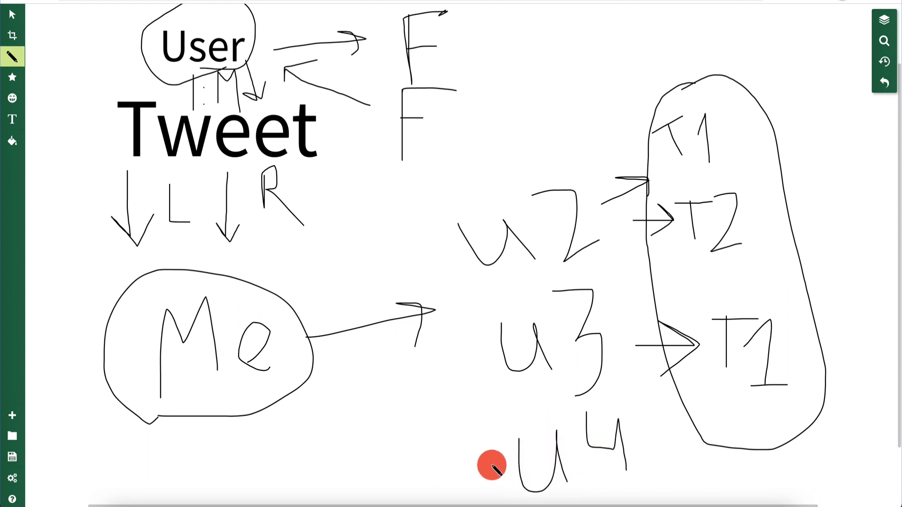
{"action": "mouse_move", "coordinate": [492, 465]}
{"action": "left_mouse_down"}
{"action": "mouse_move", "coordinate": [314, 414]}
{"action": "mouse_move", "coordinate": [319, 380]}
{"action": "mouse_move", "coordinate": [352, 388]}
{"action": "mouse_move", "coordinate": [460, 370]}
{"action": "left_mouse_up"}
{"action": "mouse_move", "coordinate": [427, 355]}
{"action": "left_mouse_down"}
{"action": "mouse_move", "coordinate": [445, 360]}
{"action": "mouse_move", "coordinate": [448, 384]}
{"action": "left_mouse_up"}
{"action": "mouse_move", "coordinate": [337, 454]}
{"action": "left_mouse_down"}
{"action": "mouse_move", "coordinate": [310, 414]}
{"action": "mouse_move", "coordinate": [373, 420]}
{"action": "mouse_move", "coordinate": [338, 453]}
{"action": "mouse_move", "coordinate": [316, 430]}
{"action": "mouse_move", "coordinate": [358, 425]}
{"action": "mouse_move", "coordinate": [486, 464]}
{"action": "left_mouse_up"}
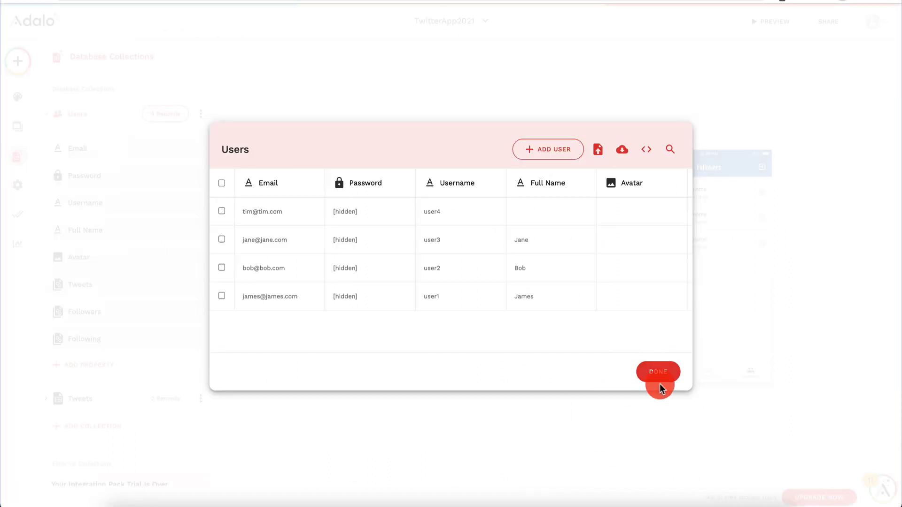
Step: Link the Followers screen's first tab to the Tweets screen with no transition
{"action": "left_click", "coordinate": [658, 371]}
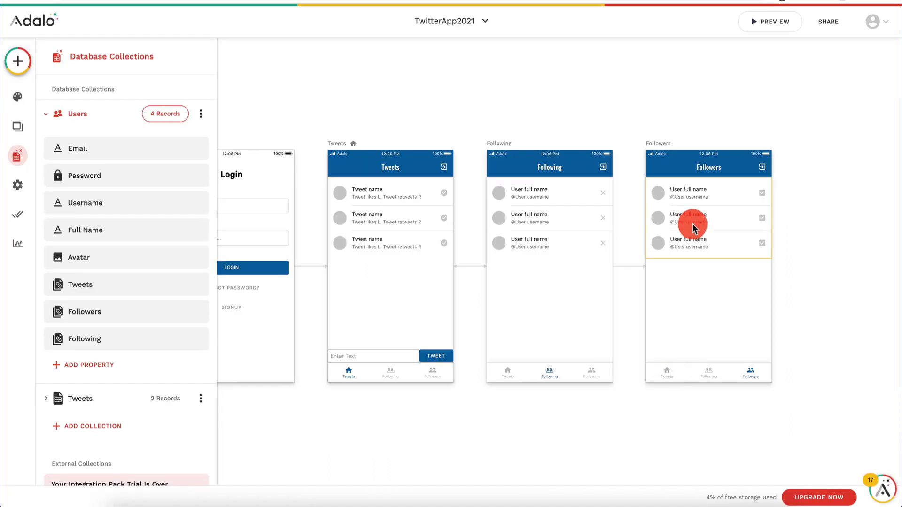
{"action": "left_click", "coordinate": [684, 376]}
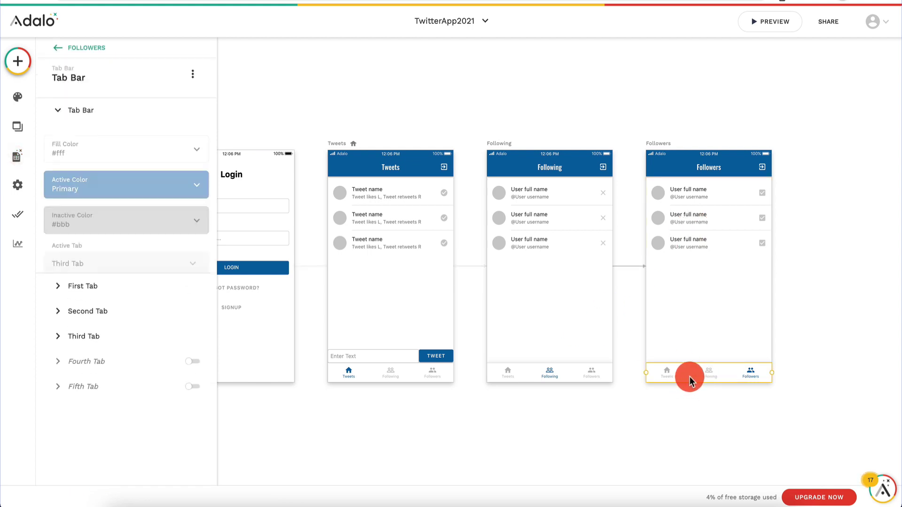
{"action": "left_click", "coordinate": [104, 296]}
{"action": "left_click", "coordinate": [94, 321]}
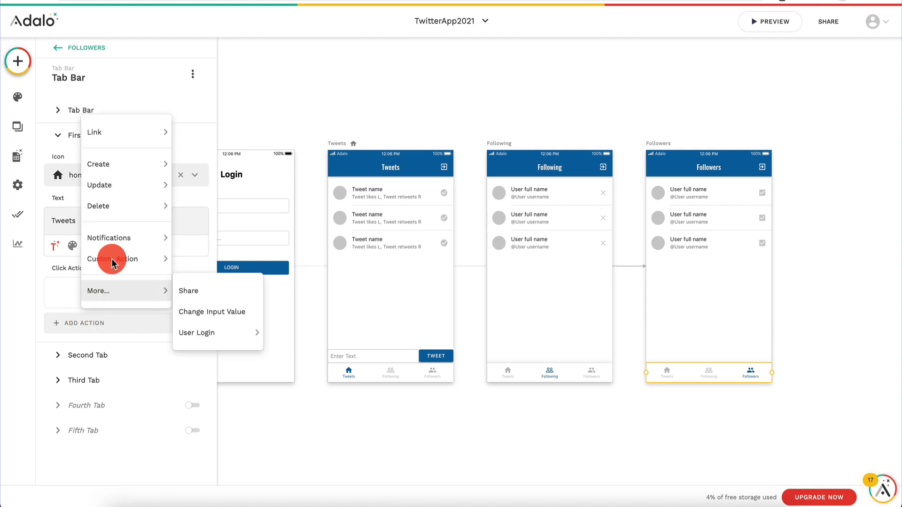
{"action": "mouse_move", "coordinate": [135, 141]}
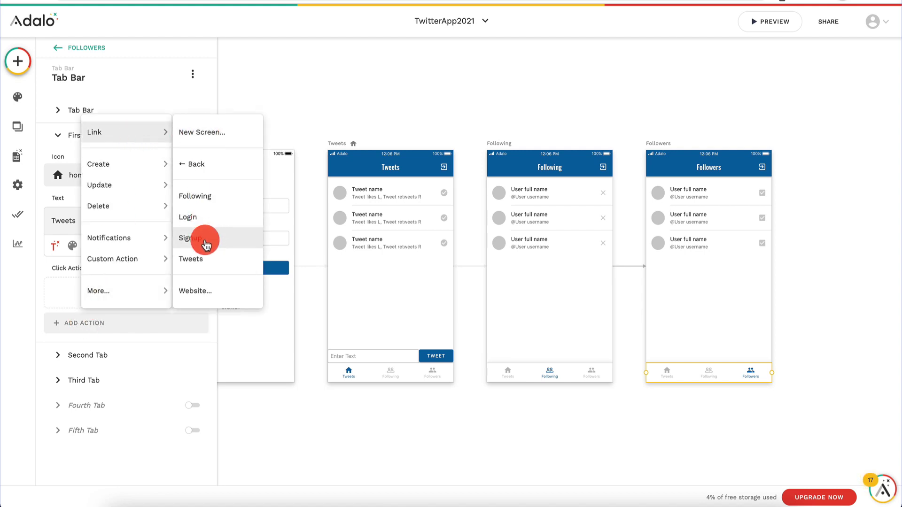
{"action": "left_click", "coordinate": [206, 261]}
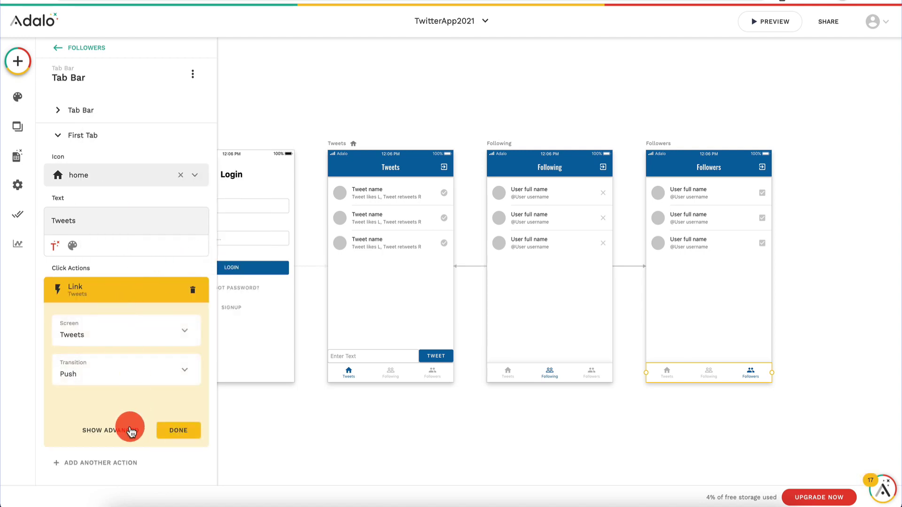
{"action": "scroll", "coordinate": [131, 427], "scroll_direction": "down", "scroll_amount": 2}
{"action": "left_click", "coordinate": [158, 306]}
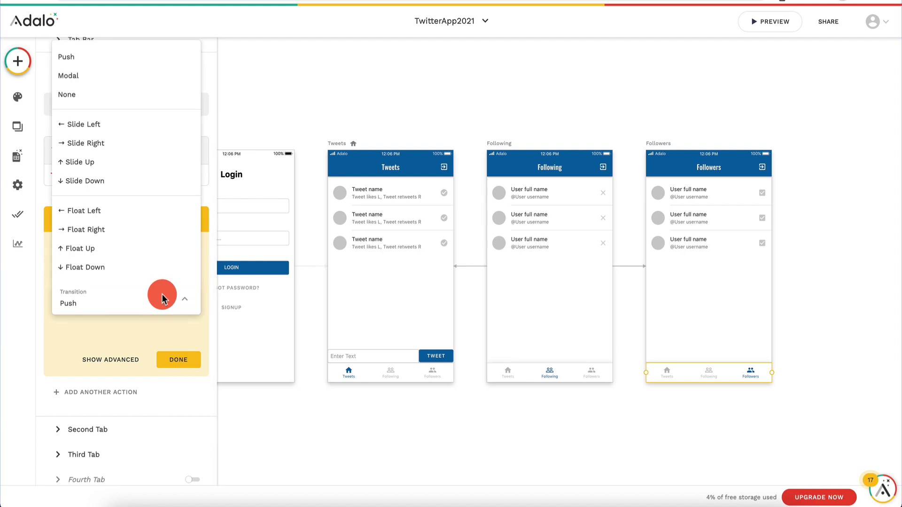
{"action": "left_click", "coordinate": [107, 93]}
{"action": "left_click", "coordinate": [178, 361]}
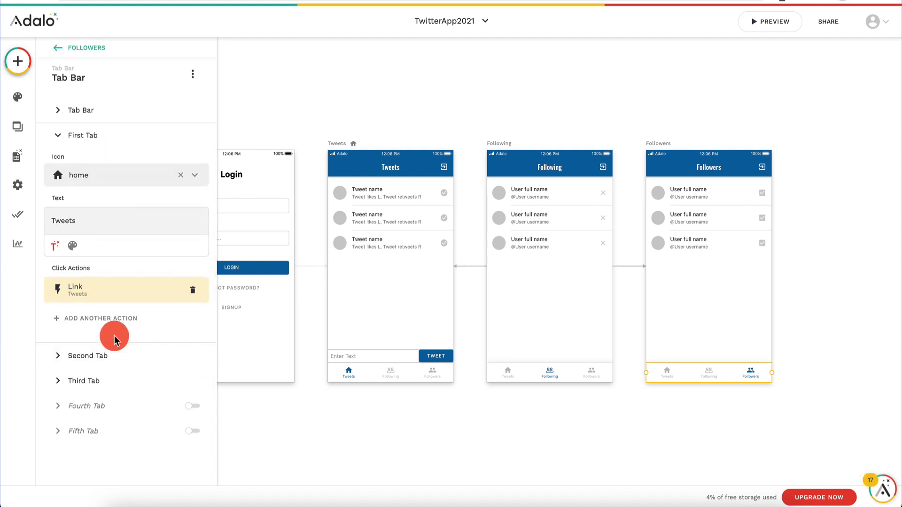
Step: Link the second tab to the Following screen with transition None
{"action": "left_click", "coordinate": [100, 356]}
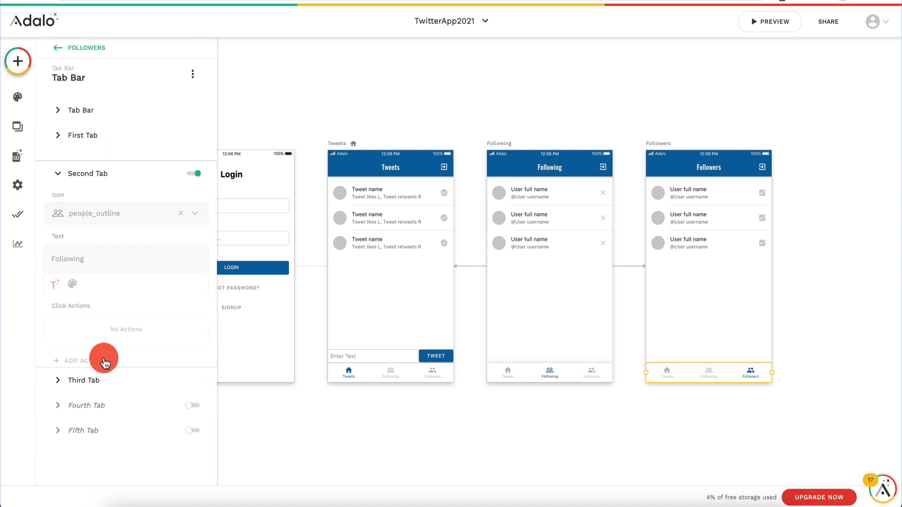
{"action": "left_click", "coordinate": [105, 348]}
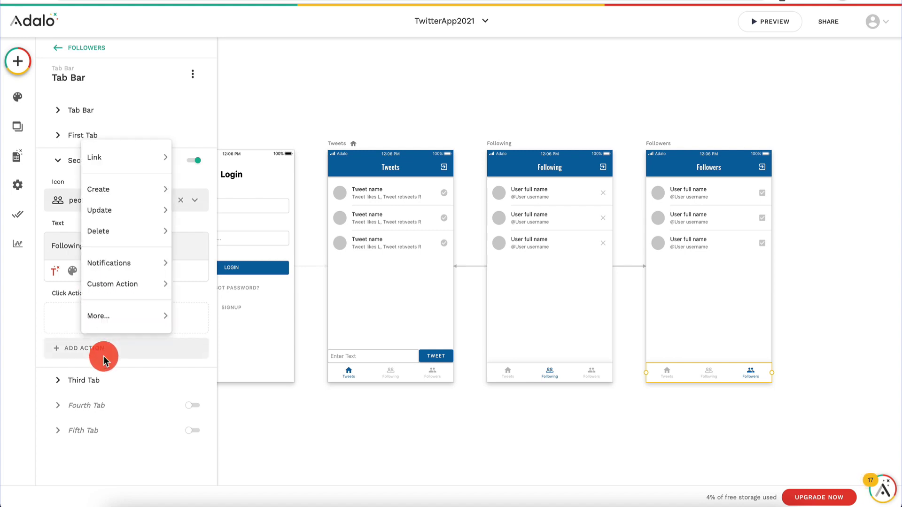
{"action": "mouse_move", "coordinate": [155, 157]}
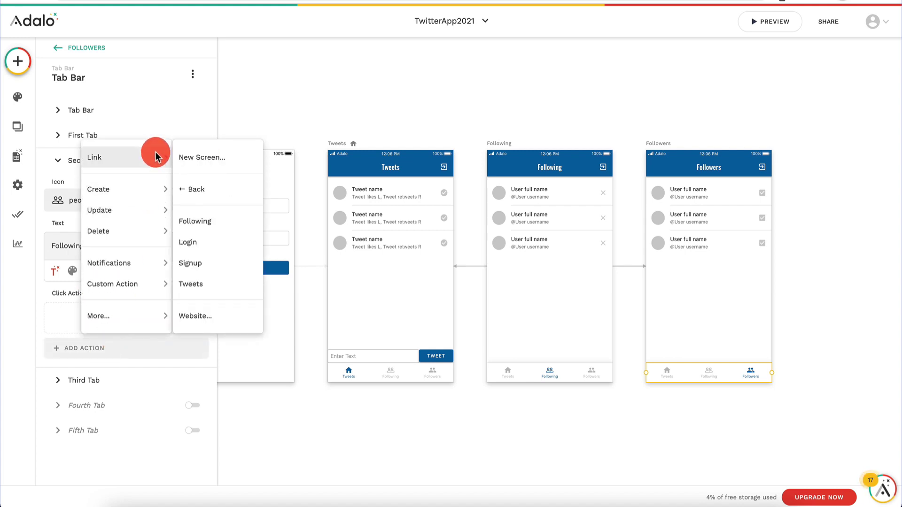
{"action": "left_click", "coordinate": [229, 221]}
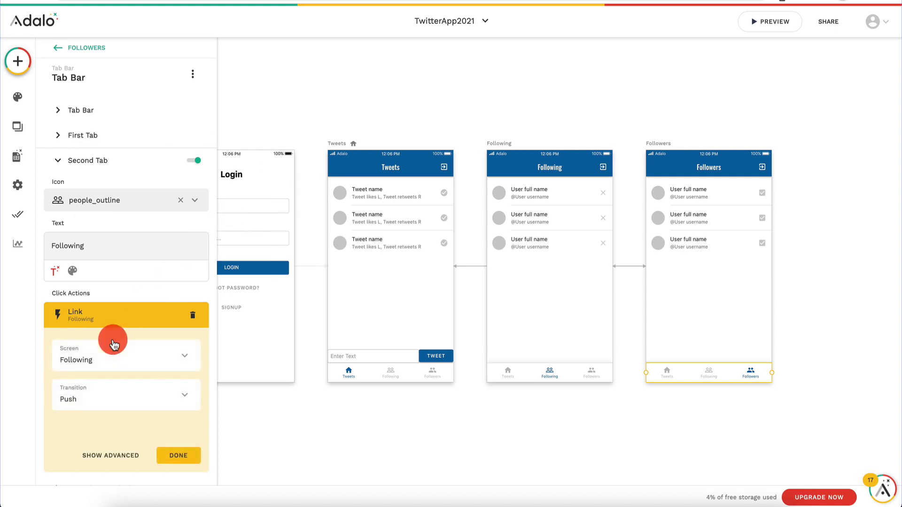
{"action": "scroll", "coordinate": [126, 305], "scroll_direction": "down", "scroll_amount": 1}
{"action": "left_click", "coordinate": [151, 278]}
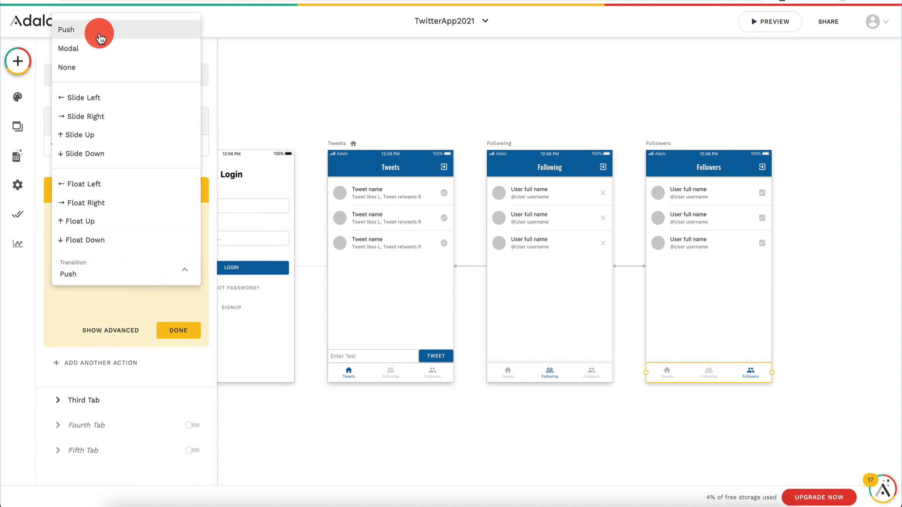
{"action": "left_click", "coordinate": [90, 66]}
{"action": "left_click", "coordinate": [189, 332]}
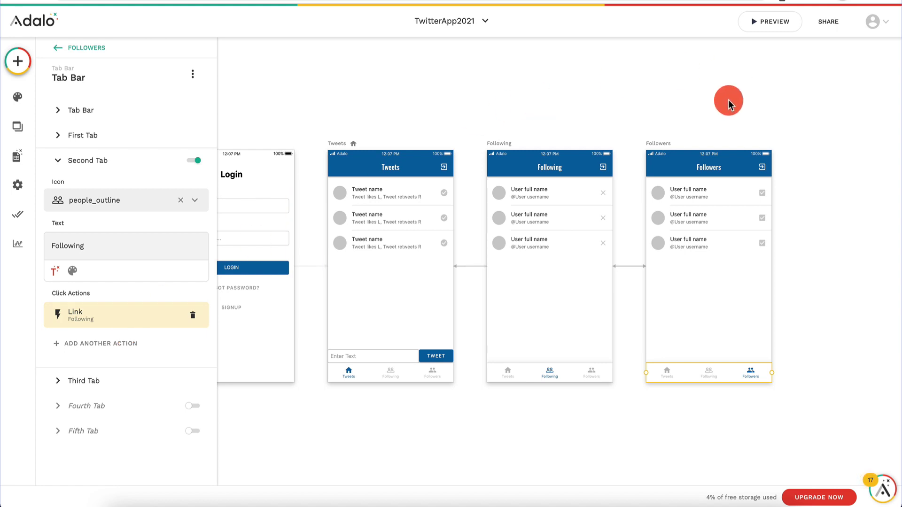
{"action": "left_click", "coordinate": [775, 23]}
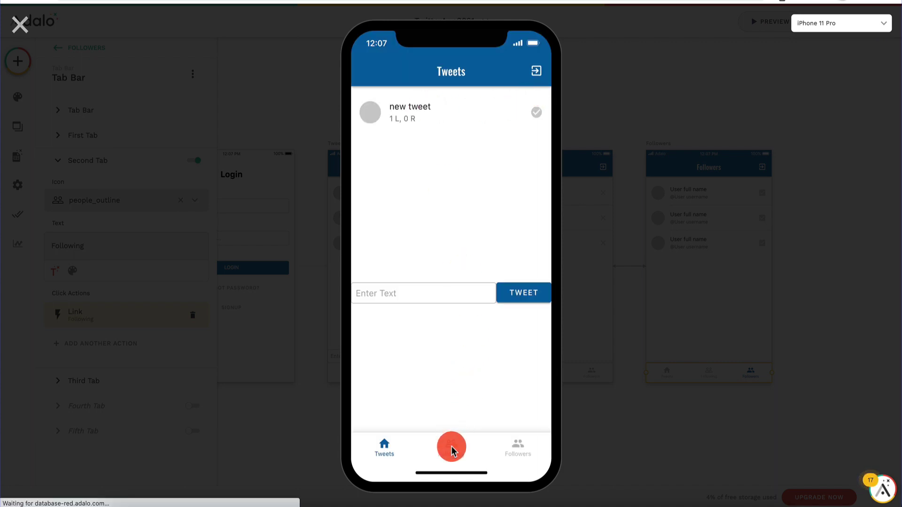
{"action": "left_click", "coordinate": [451, 446]}
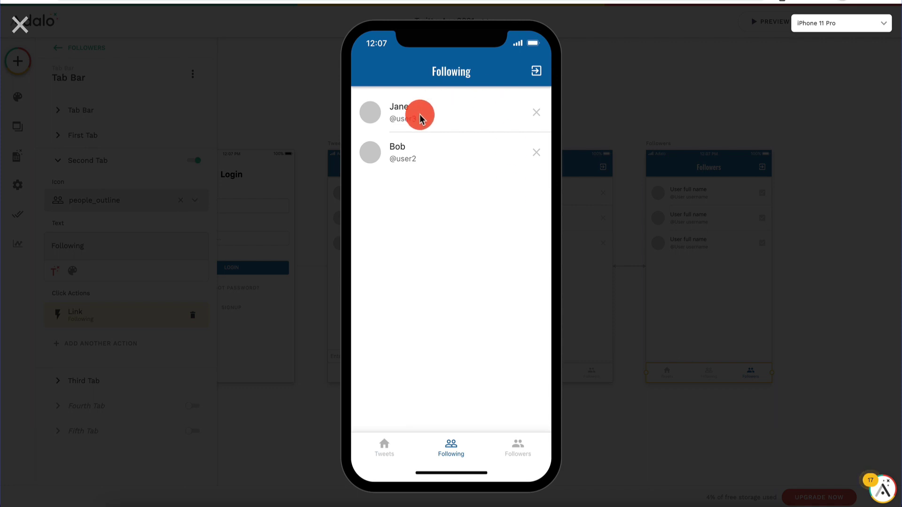
{"action": "left_click", "coordinate": [525, 446]}
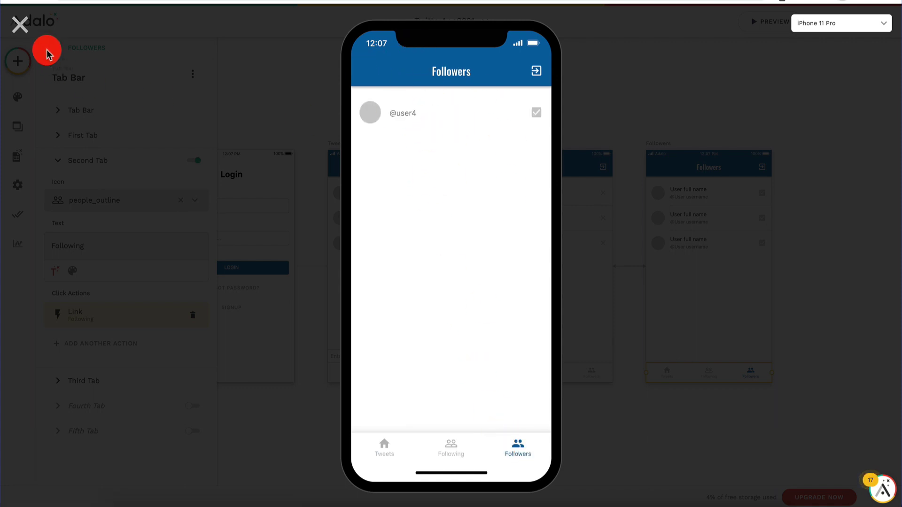
{"action": "left_click", "coordinate": [19, 26]}
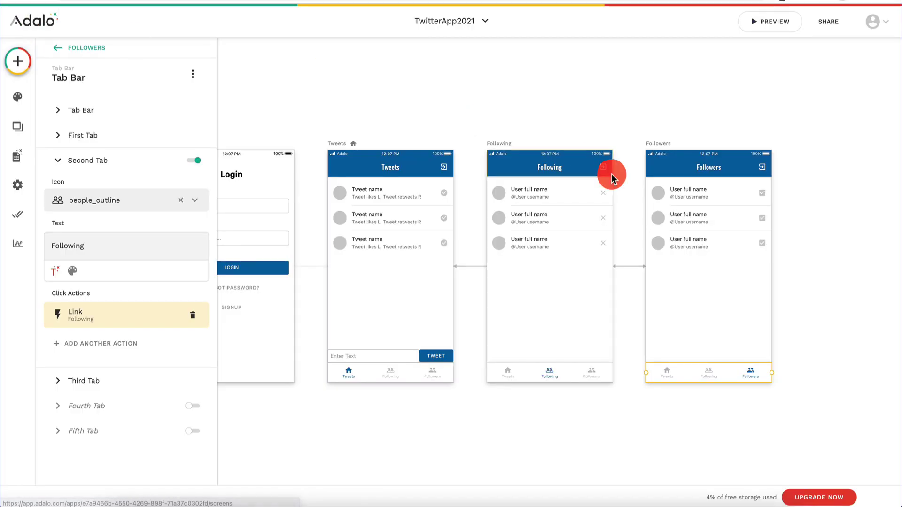
Step: Inspect the Title settings of the Followers screen's list
{"action": "left_click", "coordinate": [712, 208]}
{"action": "scroll", "coordinate": [121, 298], "scroll_direction": "down", "scroll_amount": 3}
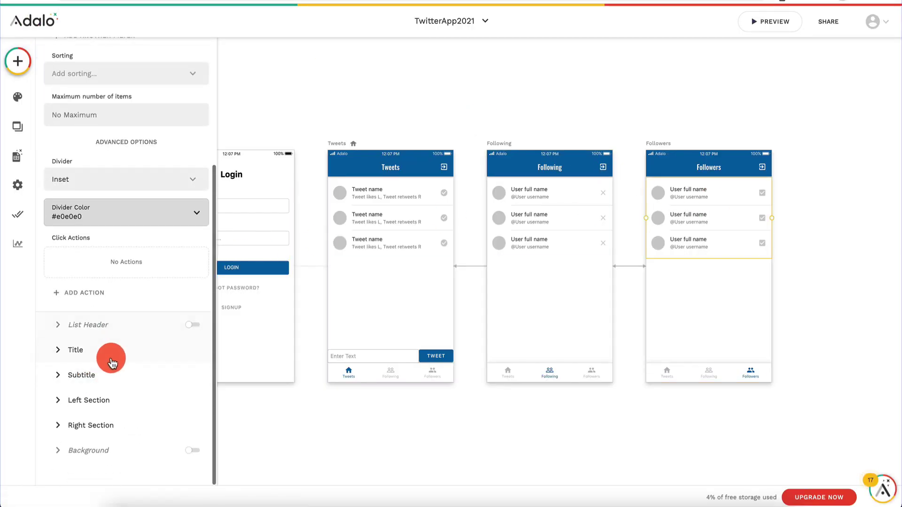
{"action": "left_click", "coordinate": [111, 362]}
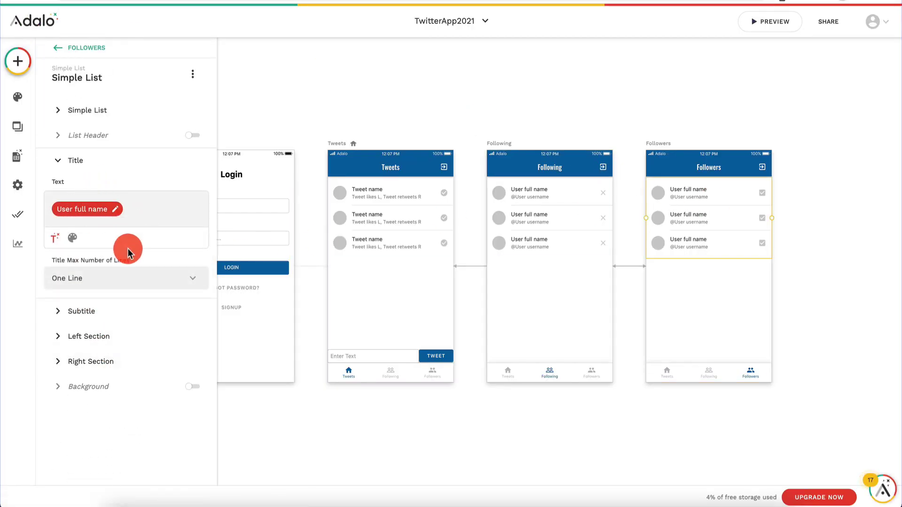
Step: Enter a full name for the fourth user in the Users records and save it
{"action": "left_click", "coordinate": [17, 155]}
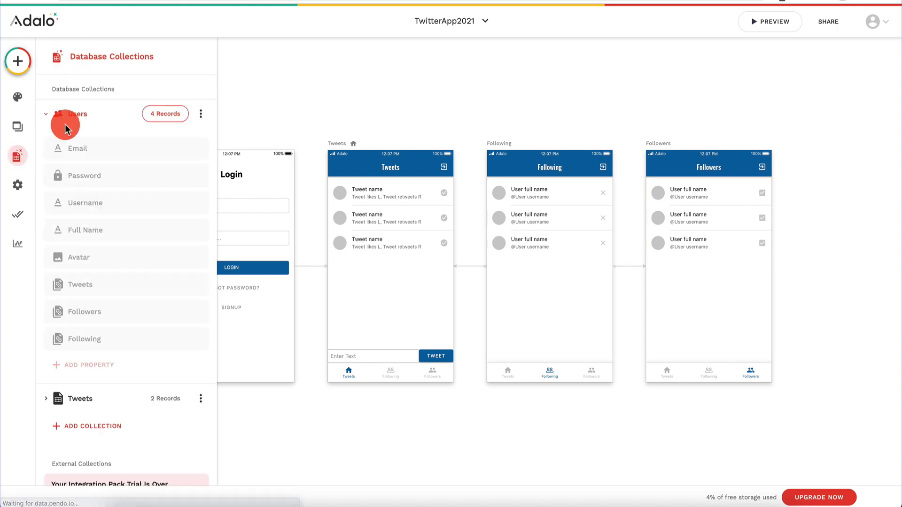
{"action": "left_click", "coordinate": [95, 109]}
{"action": "left_click", "coordinate": [178, 114]}
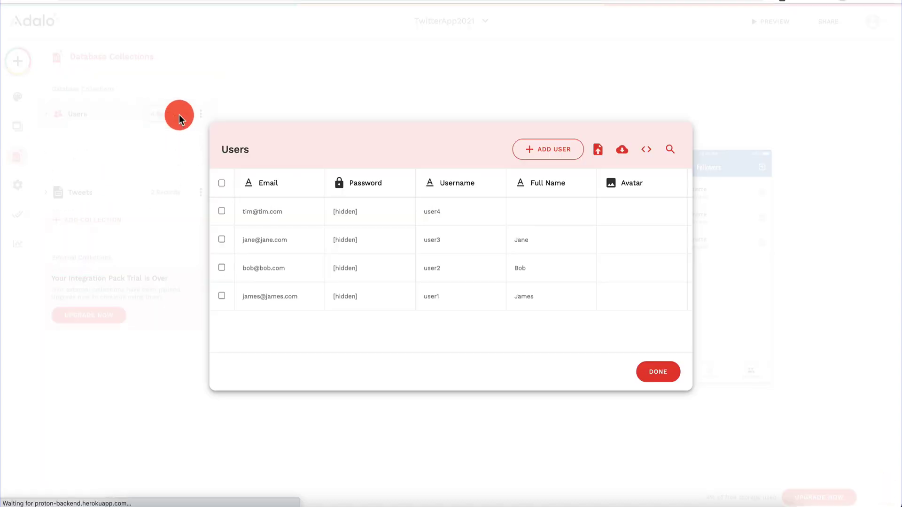
{"action": "left_click", "coordinate": [314, 212]}
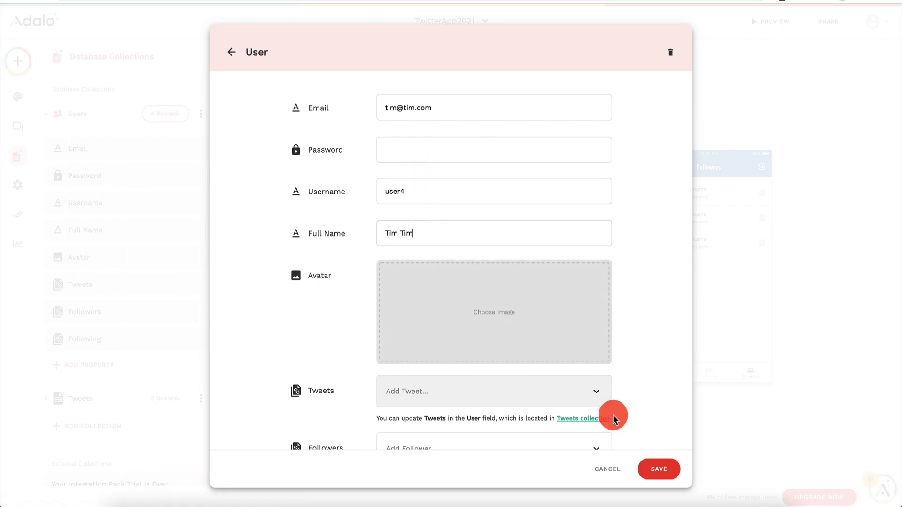
{"action": "left_click", "coordinate": [659, 469]}
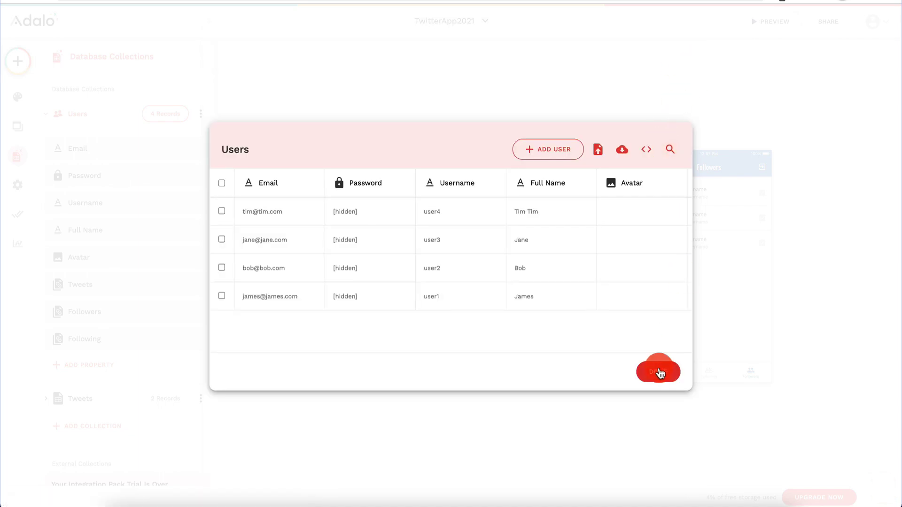
{"action": "left_click", "coordinate": [659, 372]}
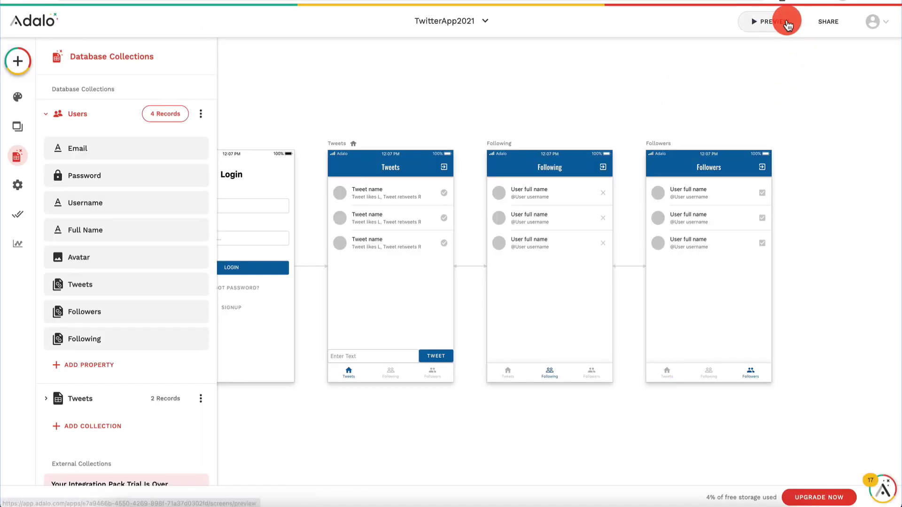
Step: Preview the app, unfollow the first account on Following, and check the Followers and Tweets tabs
{"action": "left_click", "coordinate": [788, 26]}
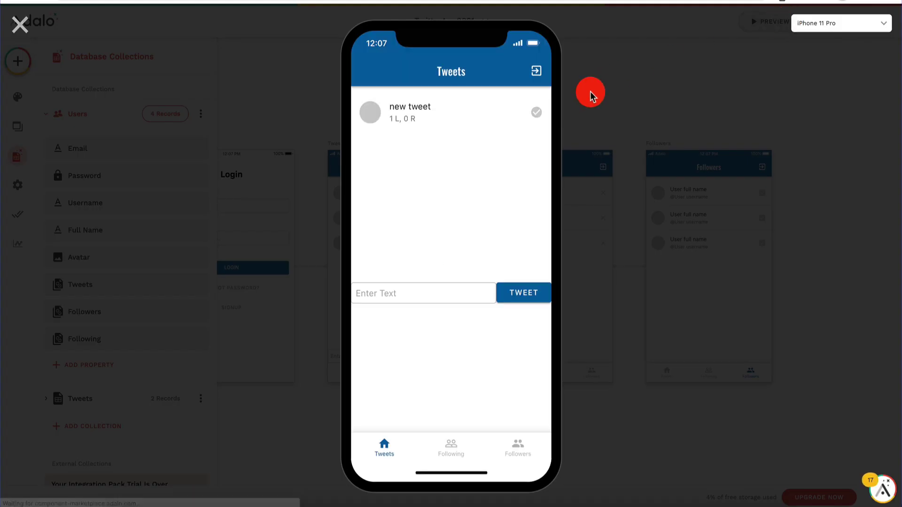
{"action": "left_click", "coordinate": [517, 445]}
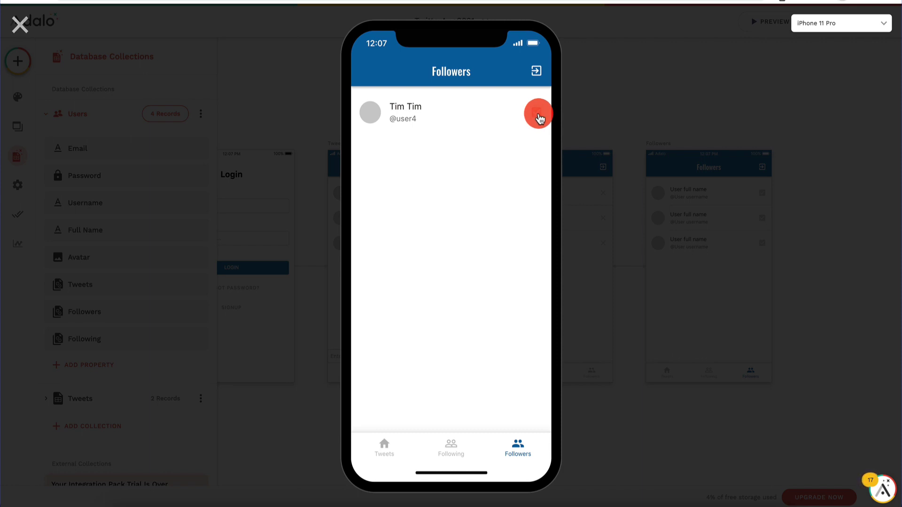
{"action": "left_click", "coordinate": [459, 446]}
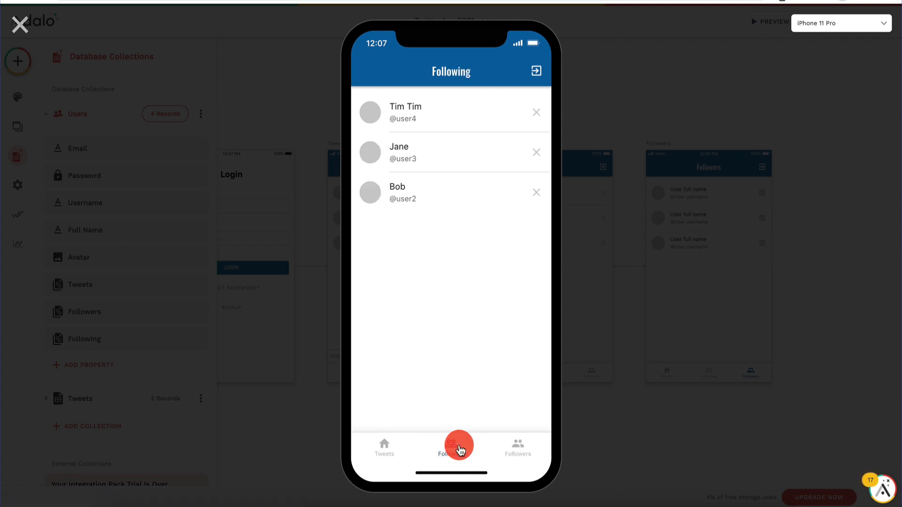
{"action": "left_click", "coordinate": [539, 116]}
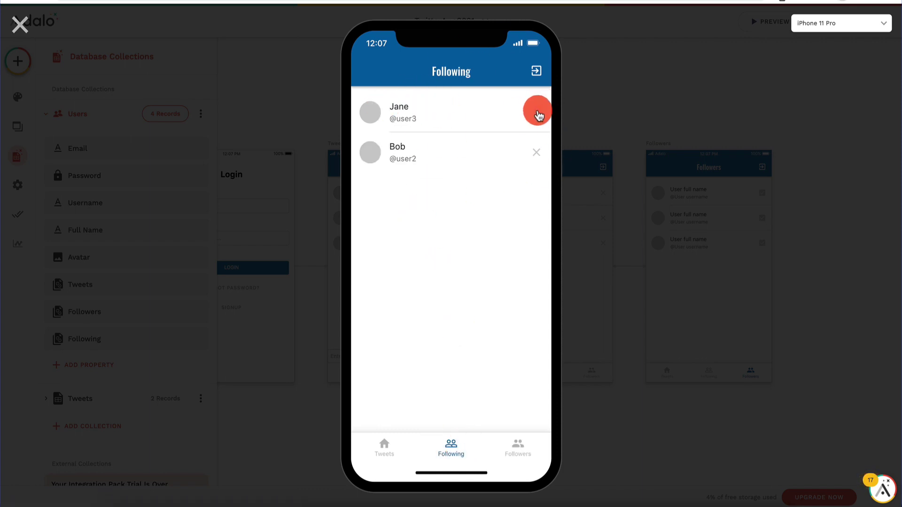
{"action": "left_click", "coordinate": [520, 450]}
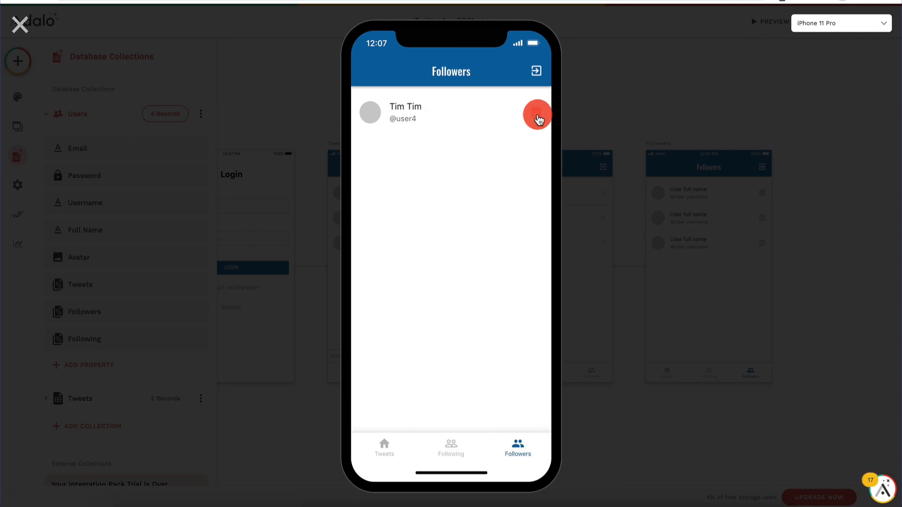
{"action": "left_click", "coordinate": [458, 444]}
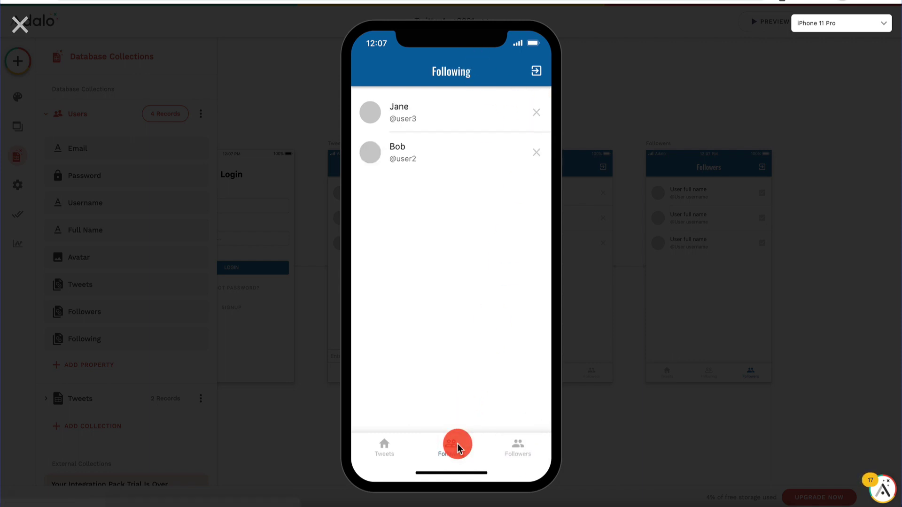
{"action": "left_click", "coordinate": [384, 448]}
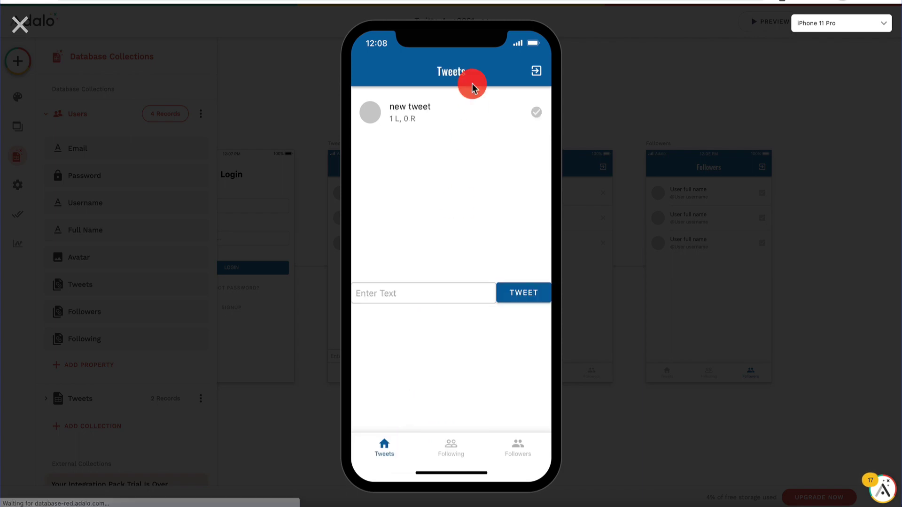
{"action": "left_click", "coordinate": [21, 26]}
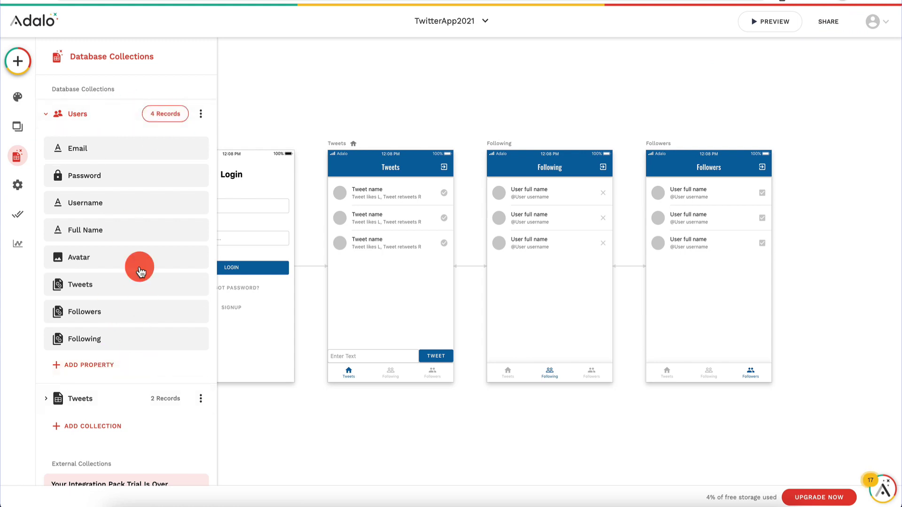
Step: Add and save a new tweet record assigned to the second test user
{"action": "left_click", "coordinate": [175, 127]}
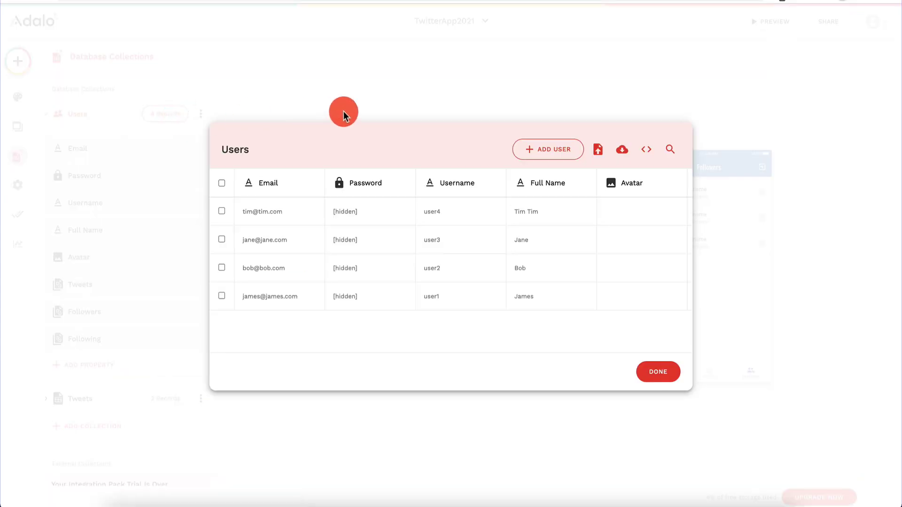
{"action": "left_click", "coordinate": [353, 79]}
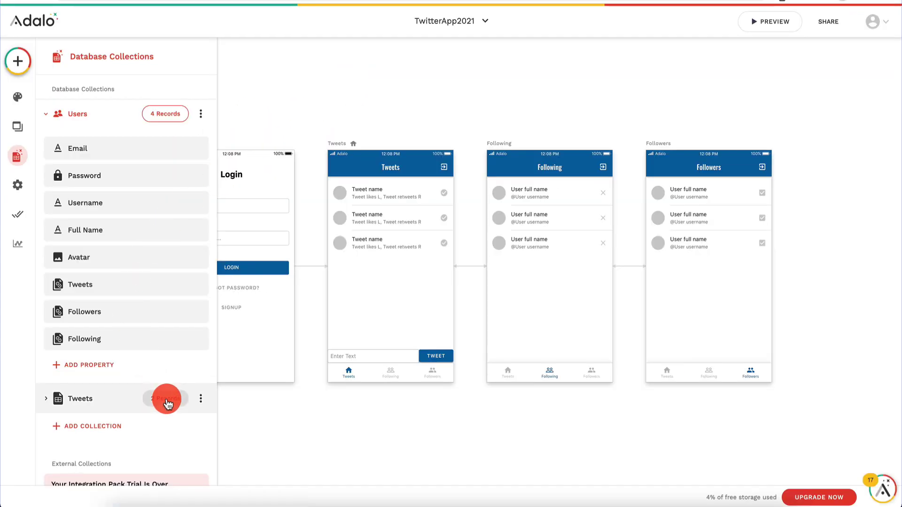
{"action": "left_click", "coordinate": [165, 398]}
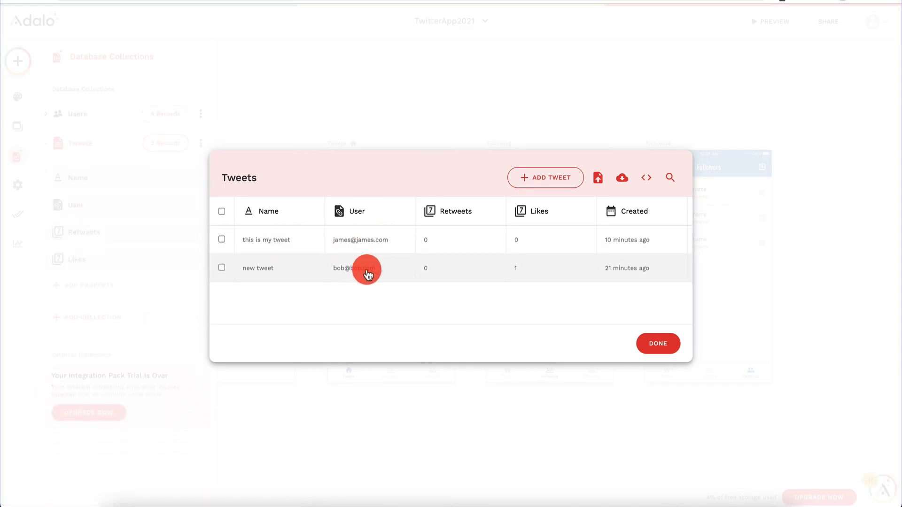
{"action": "left_click", "coordinate": [552, 173]}
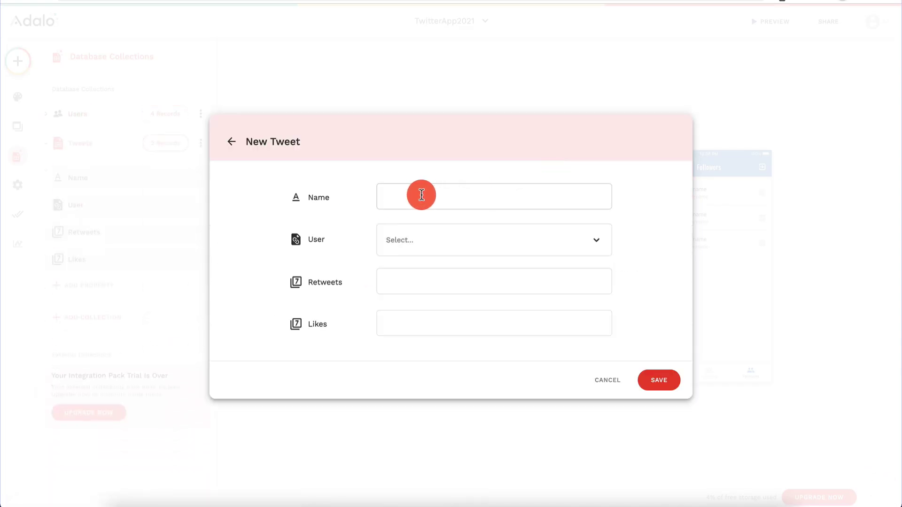
{"action": "type", "text": "Jane's first tweet"}
{"action": "left_click", "coordinate": [432, 242]}
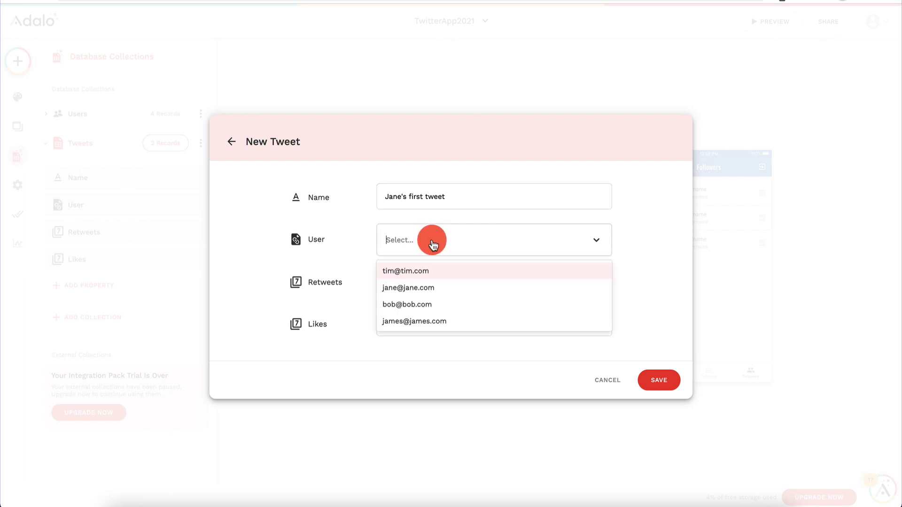
{"action": "left_click", "coordinate": [433, 289]}
{"action": "left_click", "coordinate": [658, 384]}
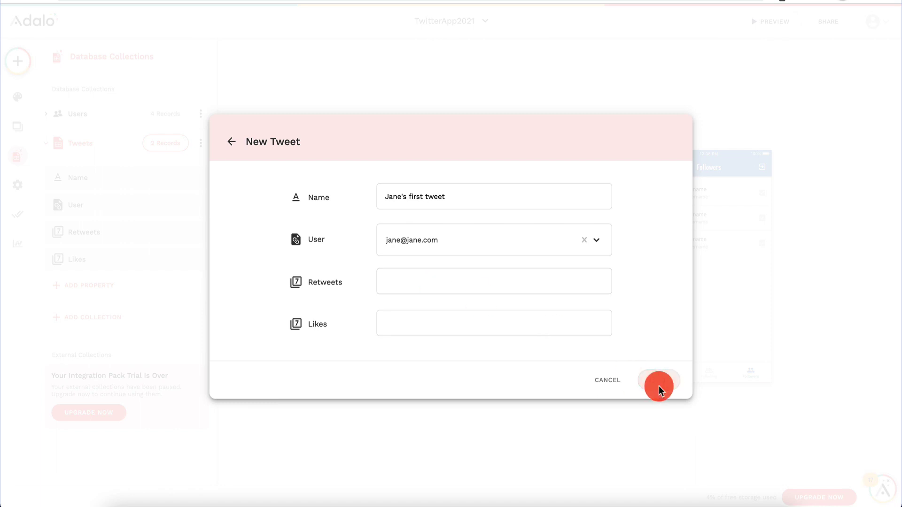
Step: Set the new tweet's retweets and likes to 0 and close the Tweets records
{"action": "left_click", "coordinate": [477, 231]}
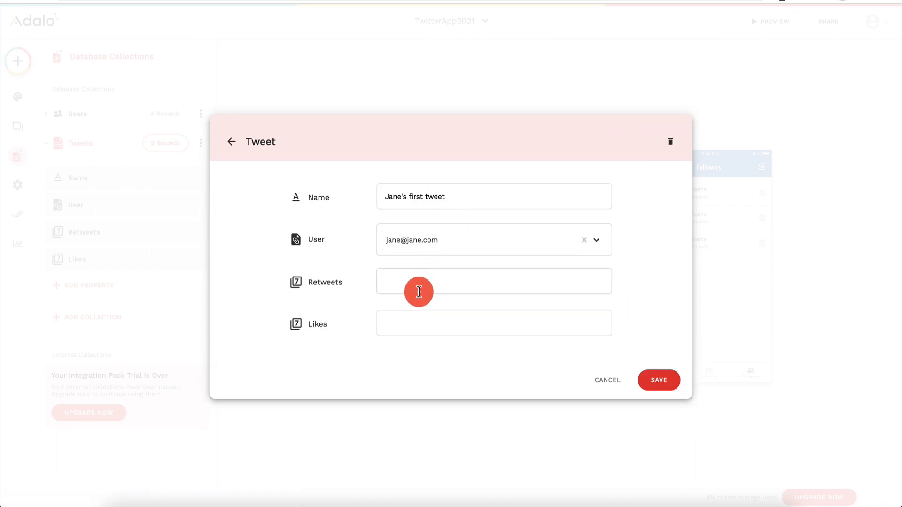
{"action": "type", "text": "0"}
{"action": "key", "text": "Tab"}
{"action": "type", "text": "0"}
{"action": "left_click", "coordinate": [658, 382]}
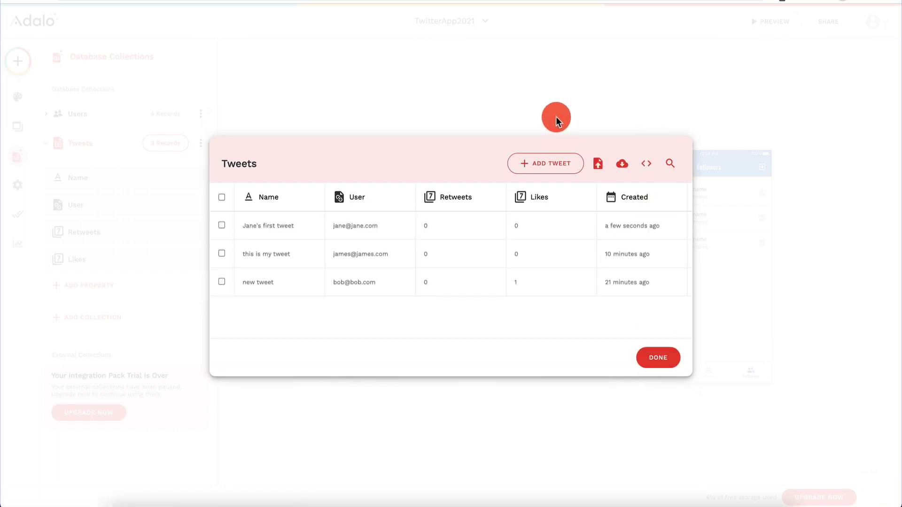
{"action": "left_click", "coordinate": [657, 356]}
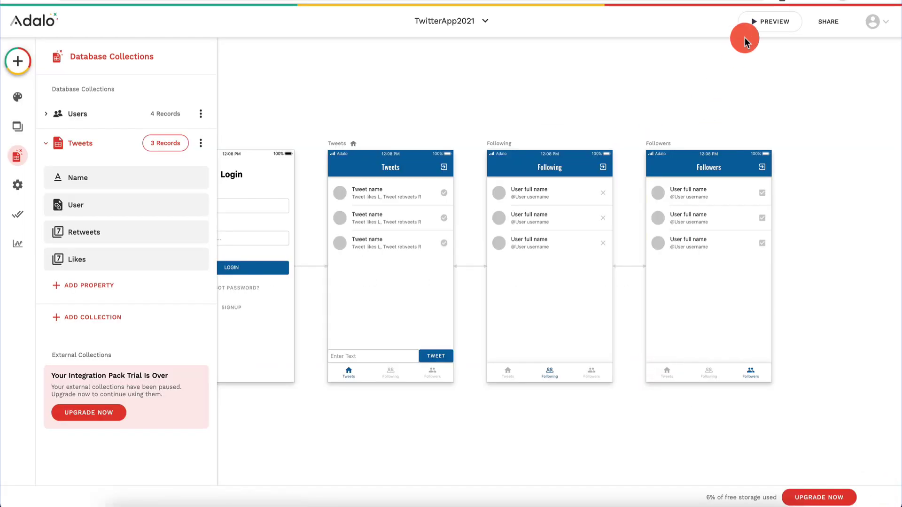
Step: Post 'my second tweet' in the live preview and confirm the Followers list shows one follower
{"action": "left_click", "coordinate": [769, 21]}
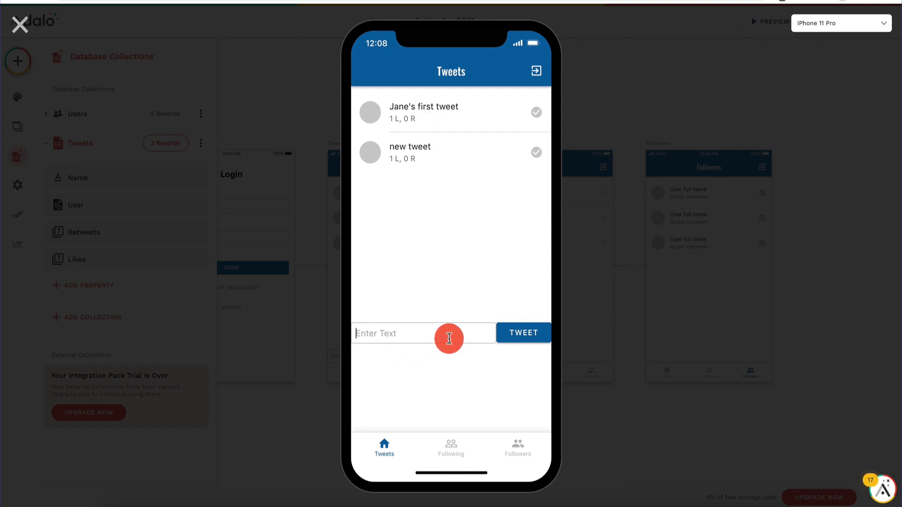
{"action": "left_click", "coordinate": [449, 338]}
{"action": "type", "text": "my second tweet"}
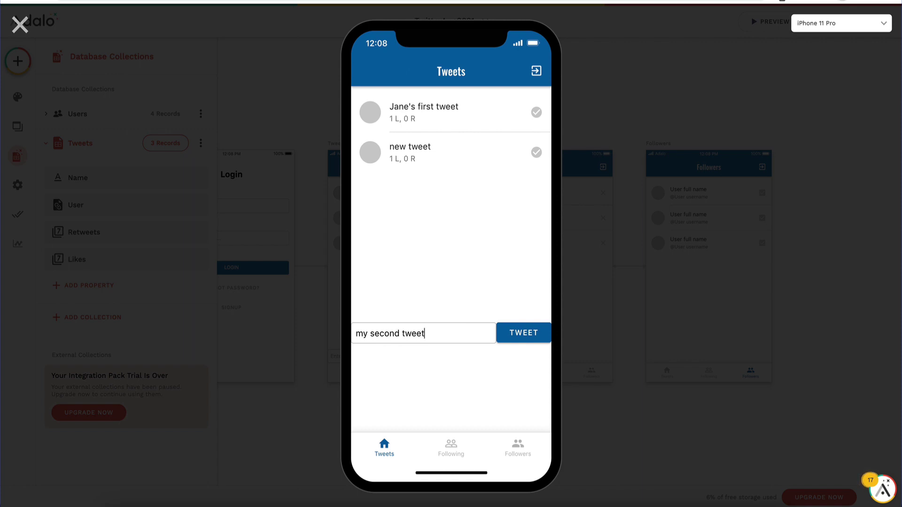
{"action": "left_click", "coordinate": [529, 334]}
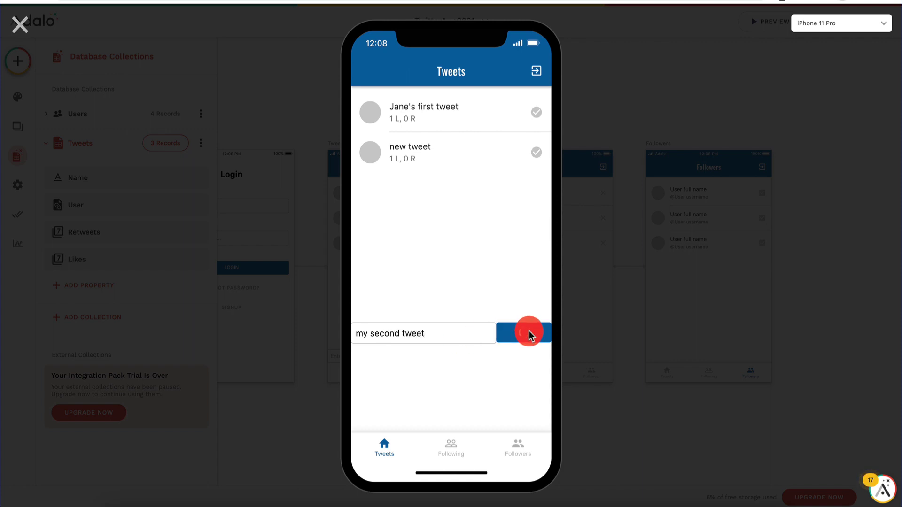
{"action": "left_click", "coordinate": [519, 449]}
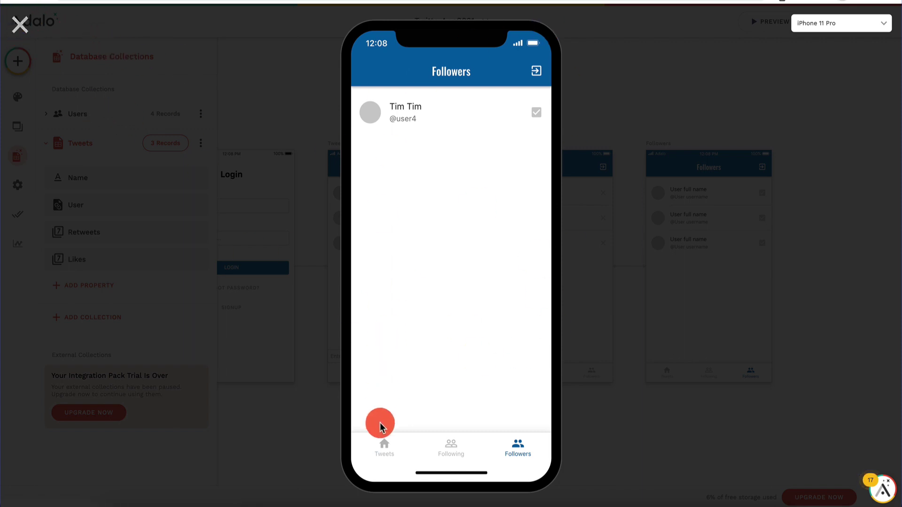
{"action": "left_click", "coordinate": [18, 32]}
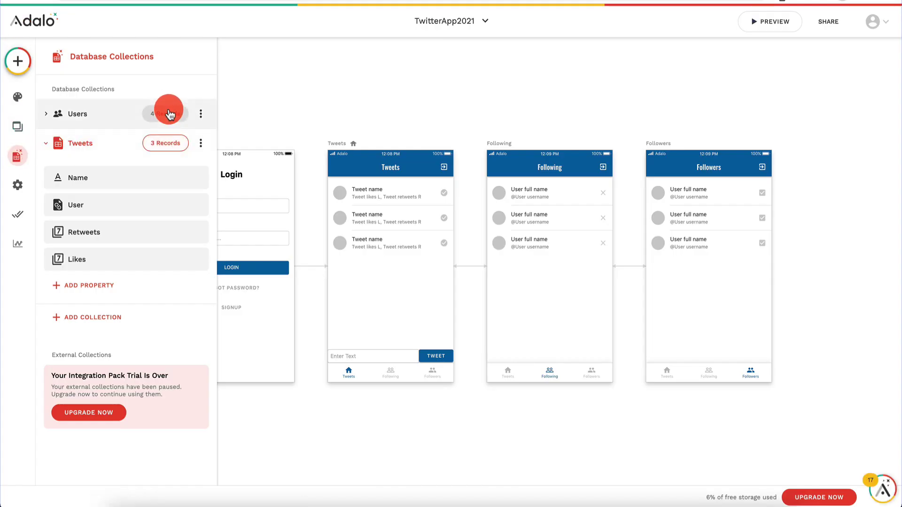
Step: Review the Users collection records, then relaunch the app preview
{"action": "left_click", "coordinate": [168, 113]}
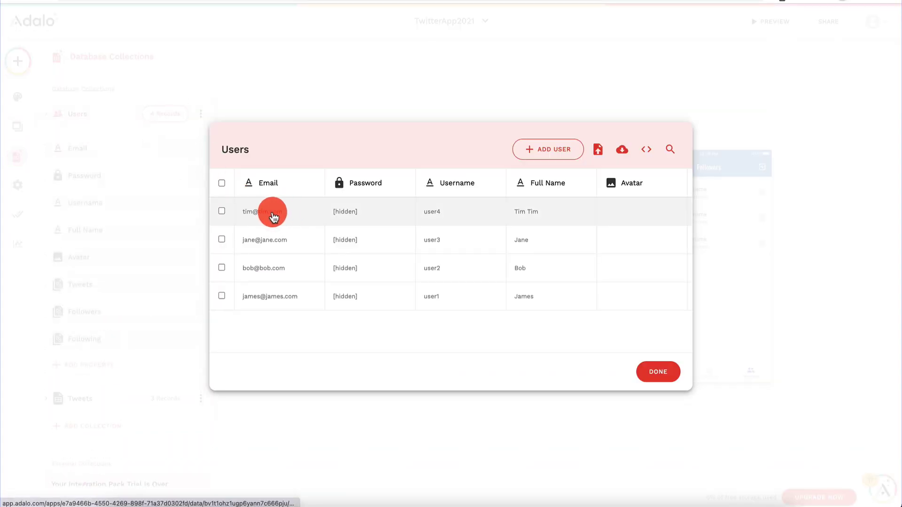
{"action": "left_click", "coordinate": [669, 380]}
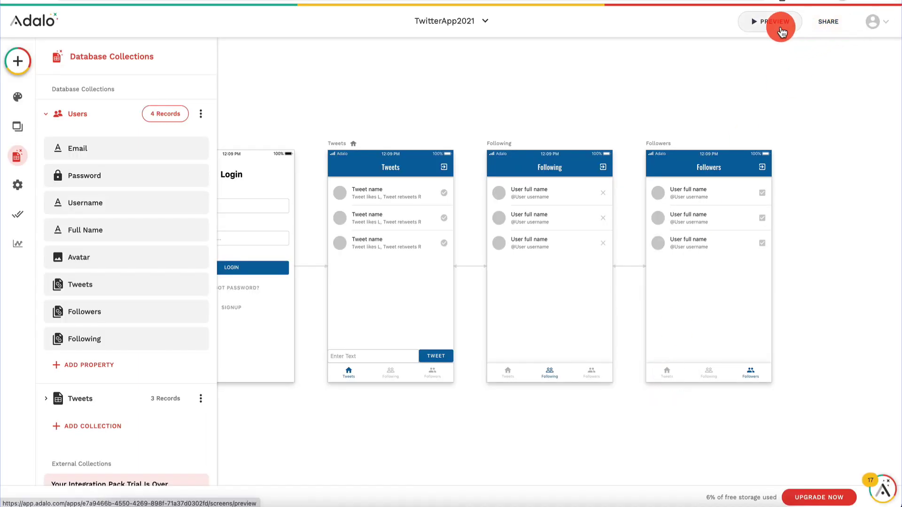
{"action": "left_click", "coordinate": [781, 31]}
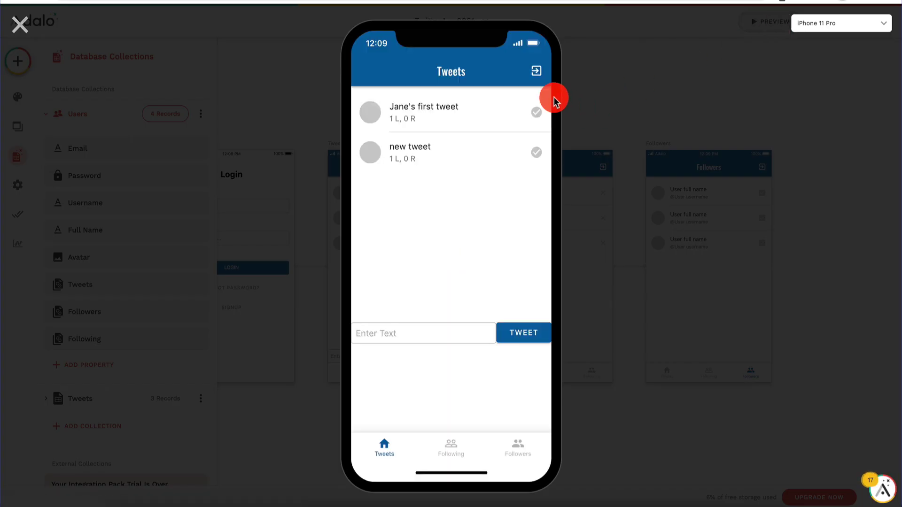
Step: Log out and log back in as the fourth test user with their email and password
{"action": "left_click", "coordinate": [536, 72]}
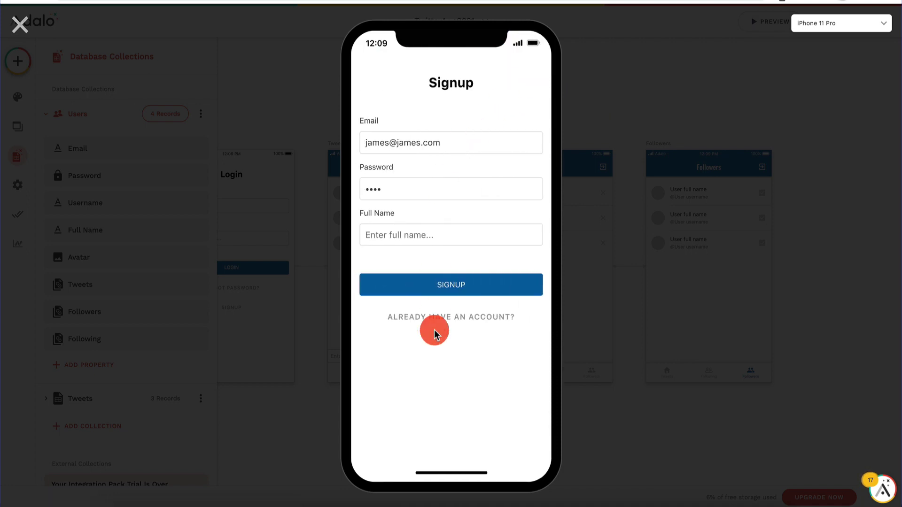
{"action": "left_click", "coordinate": [450, 317]}
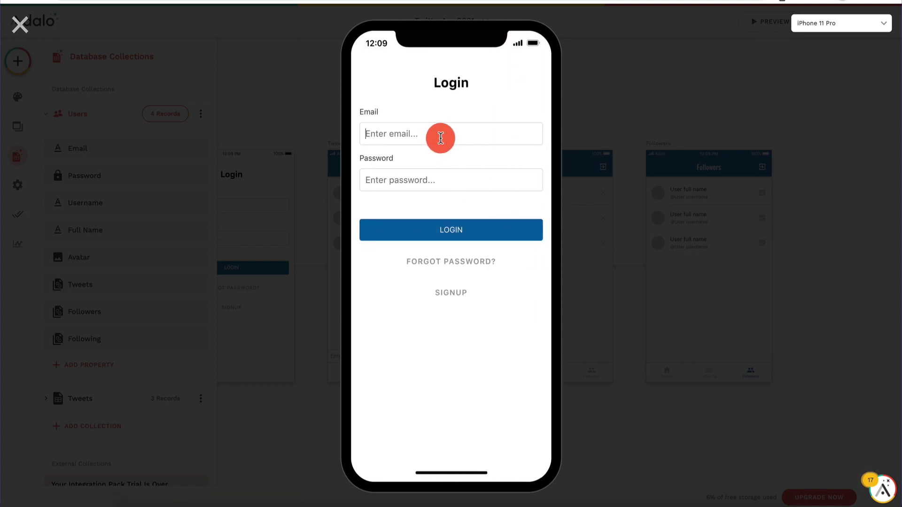
{"action": "type", "text": "tim@tim.com"}
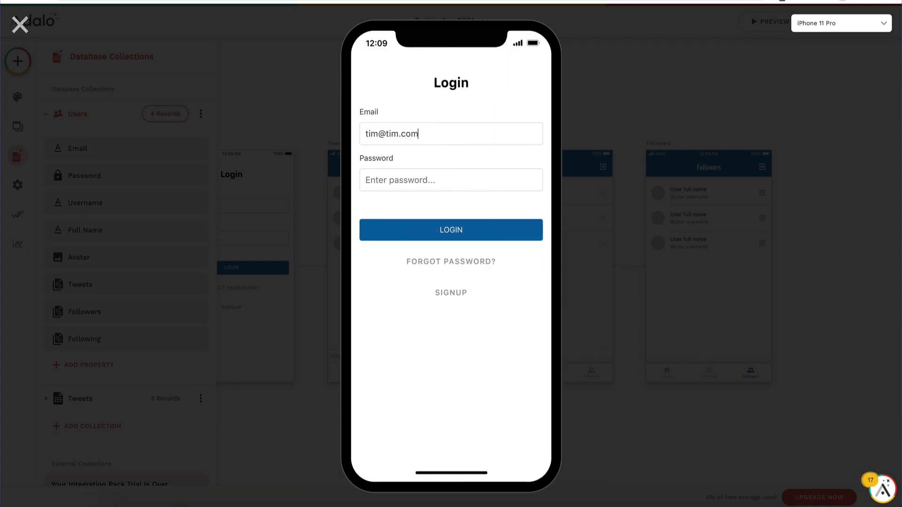
{"action": "key", "text": "Tab"}
{"action": "type", "text": "tim"}
{"action": "key", "text": "Return"}
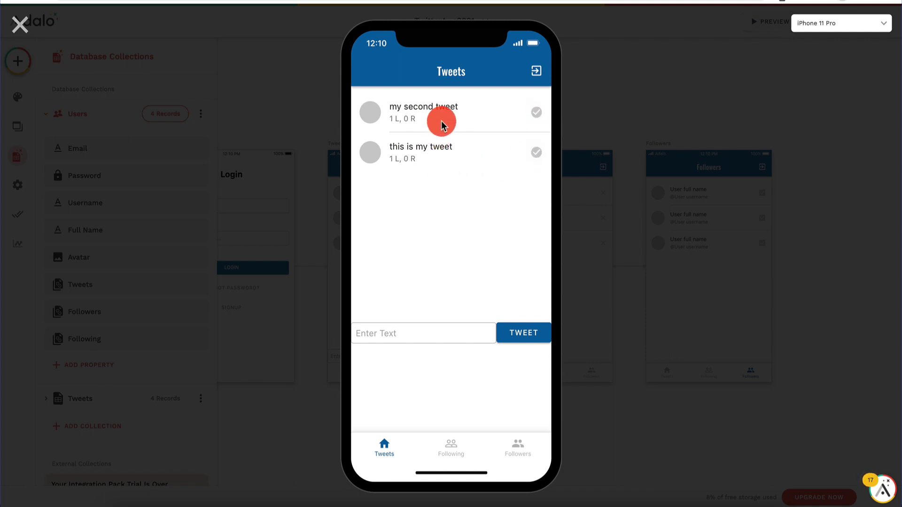
Step: Post the fourth user's first tweet from the preview feed
{"action": "left_click", "coordinate": [450, 333]}
{"action": "type", "text": "tim's first twe"}
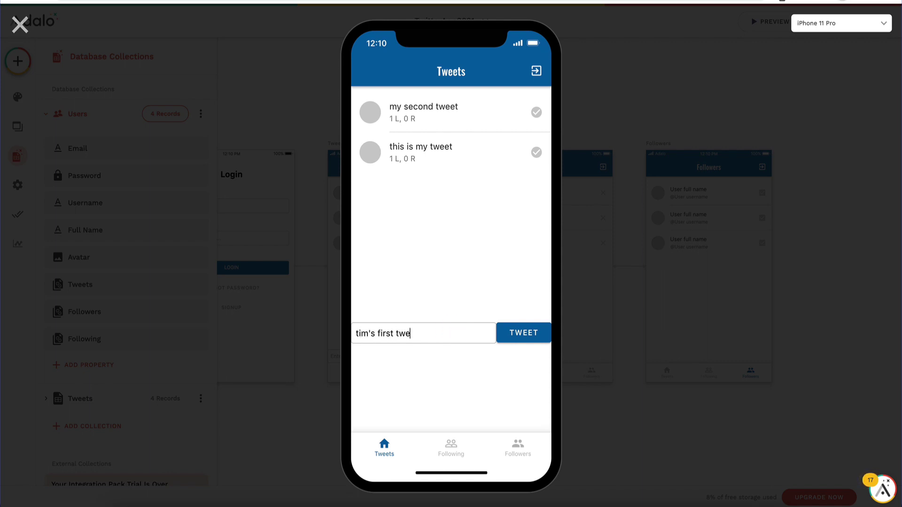
{"action": "type", "text": "et"}
{"action": "left_click", "coordinate": [520, 335]}
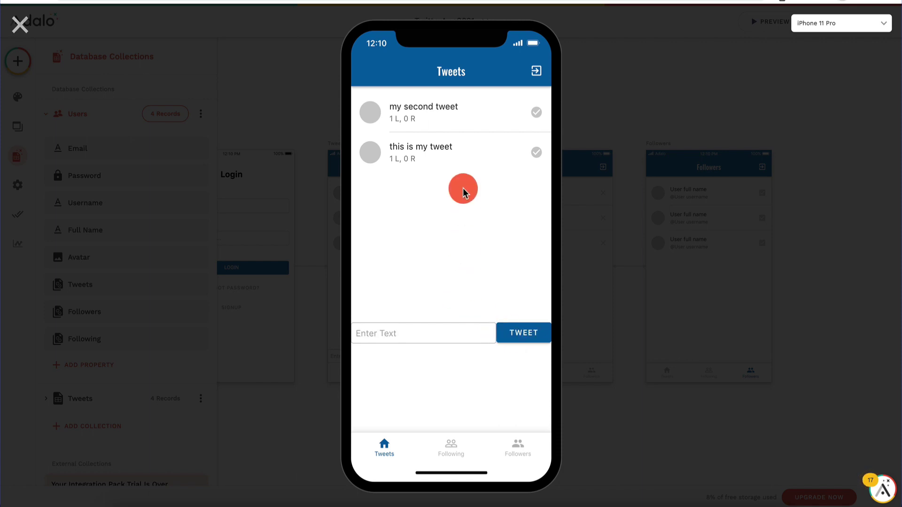
Step: Check the user's Following and Followers lists, return to the Tweets feed, and close the preview
{"action": "left_click", "coordinate": [452, 447]}
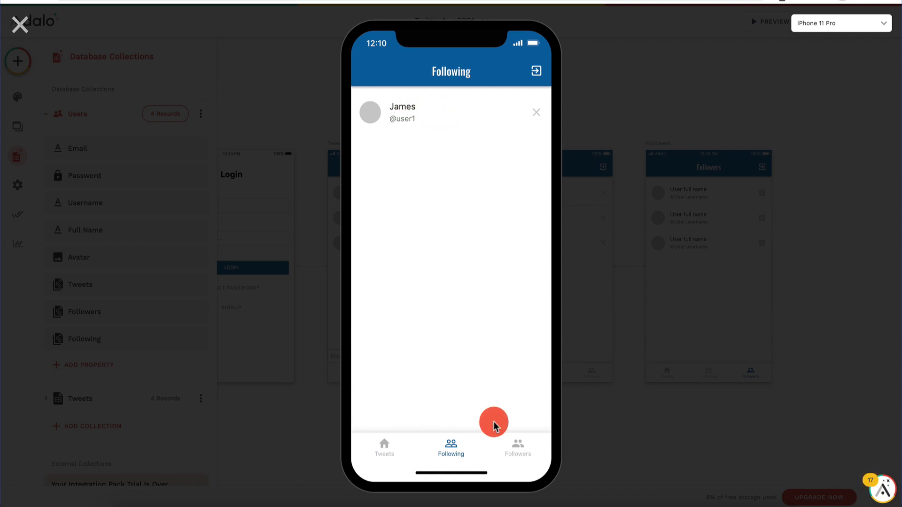
{"action": "left_click", "coordinate": [517, 448]}
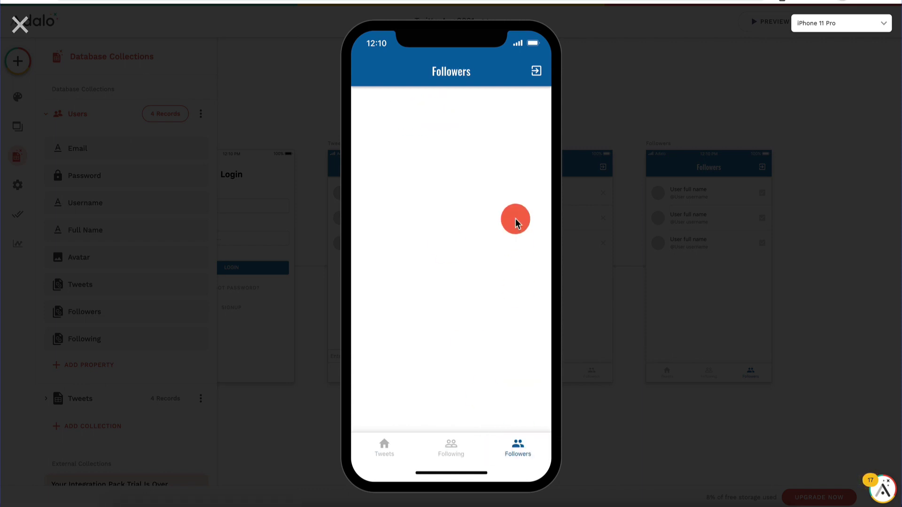
{"action": "left_click", "coordinate": [454, 458]}
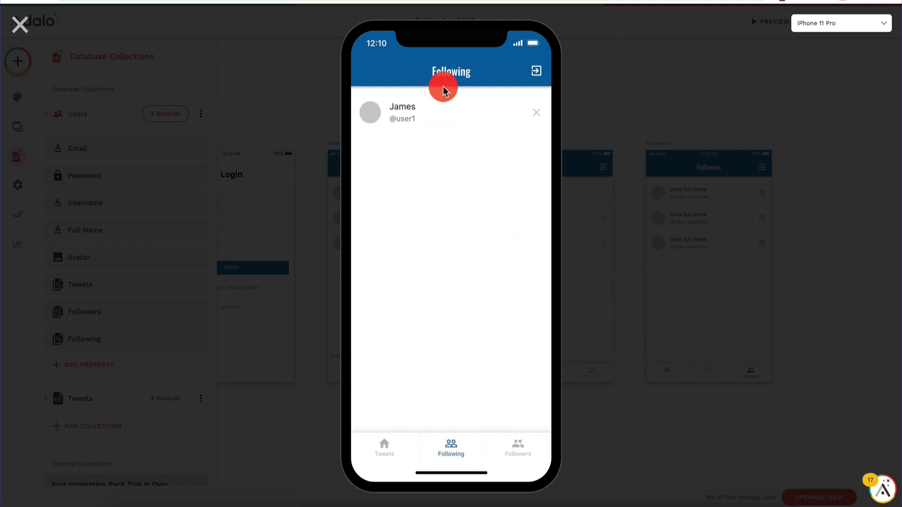
{"action": "left_click", "coordinate": [385, 445]}
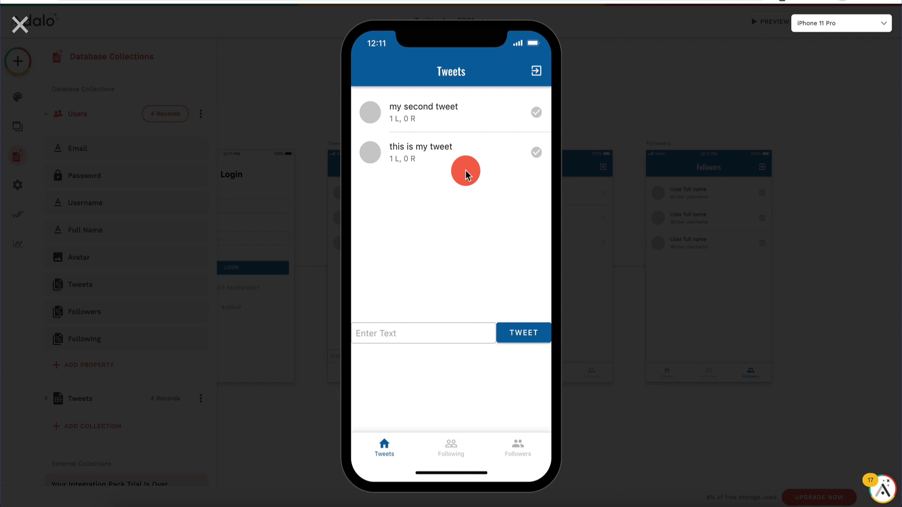
{"action": "left_click", "coordinate": [21, 29]}
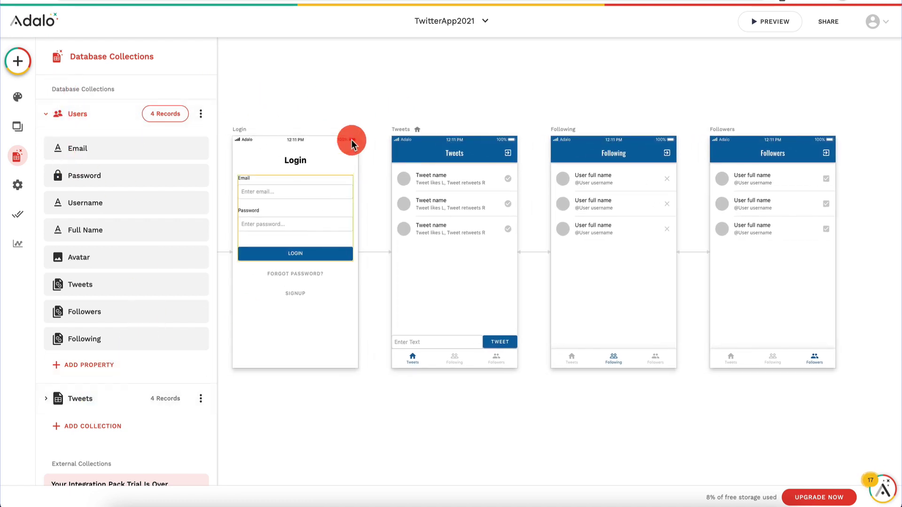
{"action": "scroll", "coordinate": [315, 263], "scroll_direction": "left", "scroll_amount": 5}
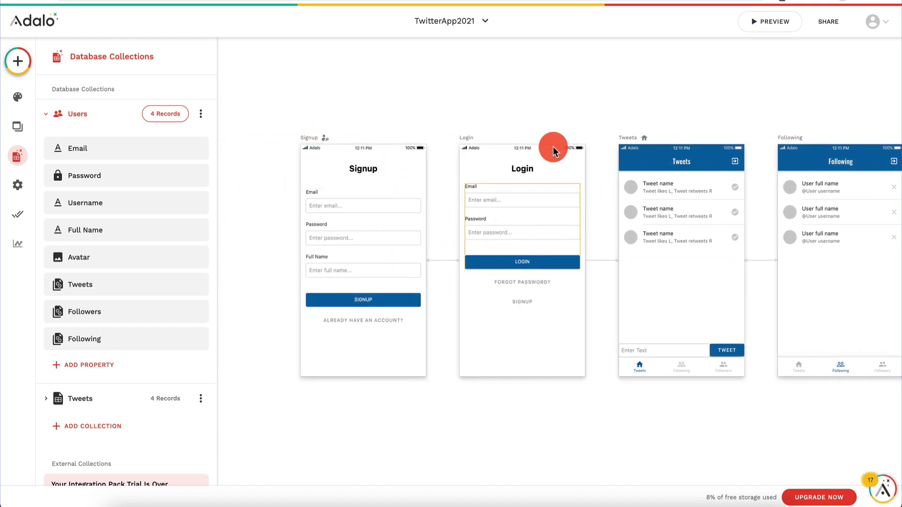
{"action": "scroll", "coordinate": [405, 188], "scroll_direction": "right", "scroll_amount": 6}
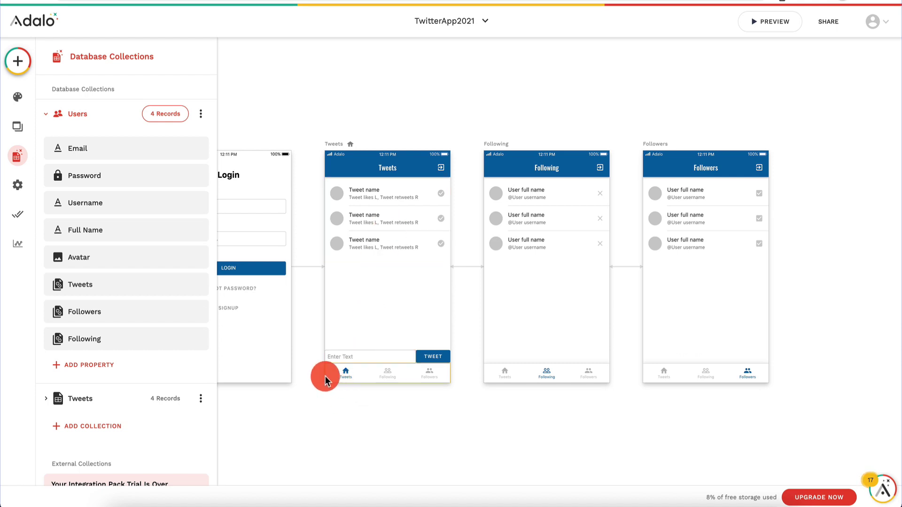
Step: Enable the fourth Profile tab (account_circle icon) on the Tweets, Following and Followers tab bars
{"action": "left_click", "coordinate": [353, 370]}
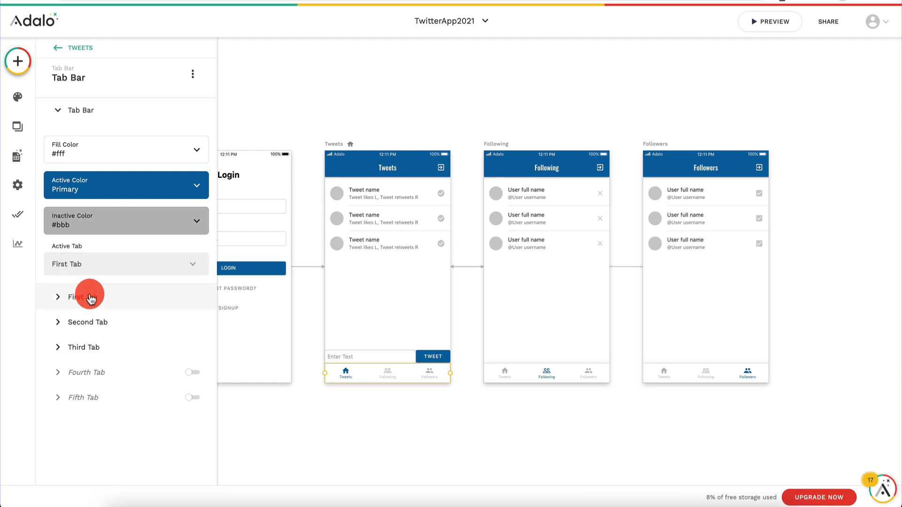
{"action": "left_click", "coordinate": [192, 372]}
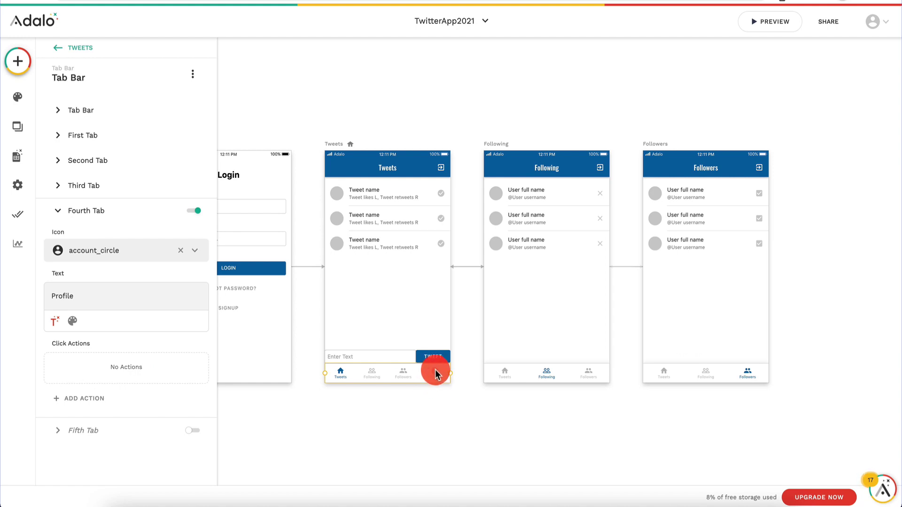
{"action": "left_click", "coordinate": [533, 377]}
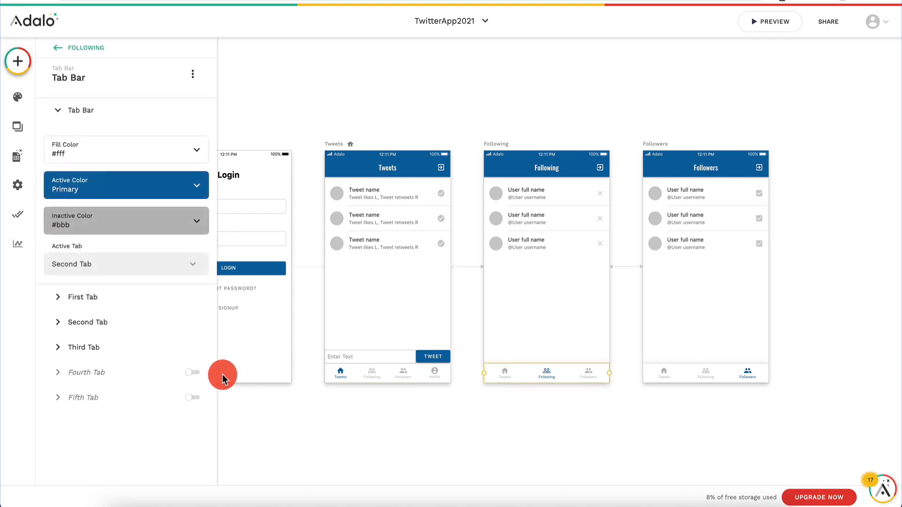
{"action": "left_click", "coordinate": [192, 372]}
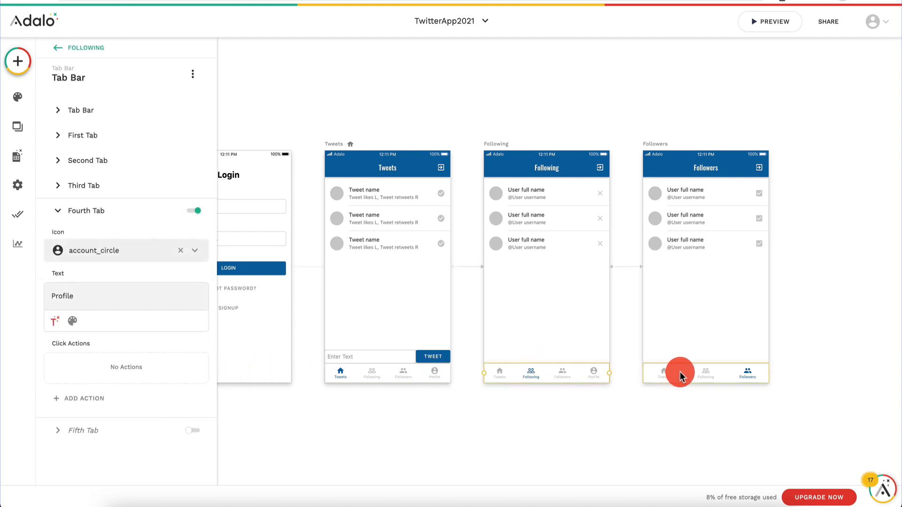
{"action": "left_click", "coordinate": [680, 371]}
{"action": "left_click", "coordinate": [192, 371]}
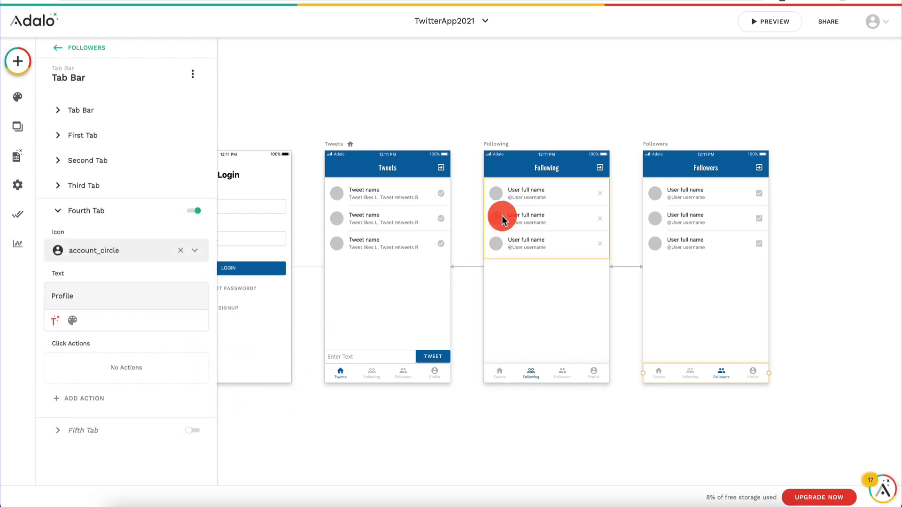